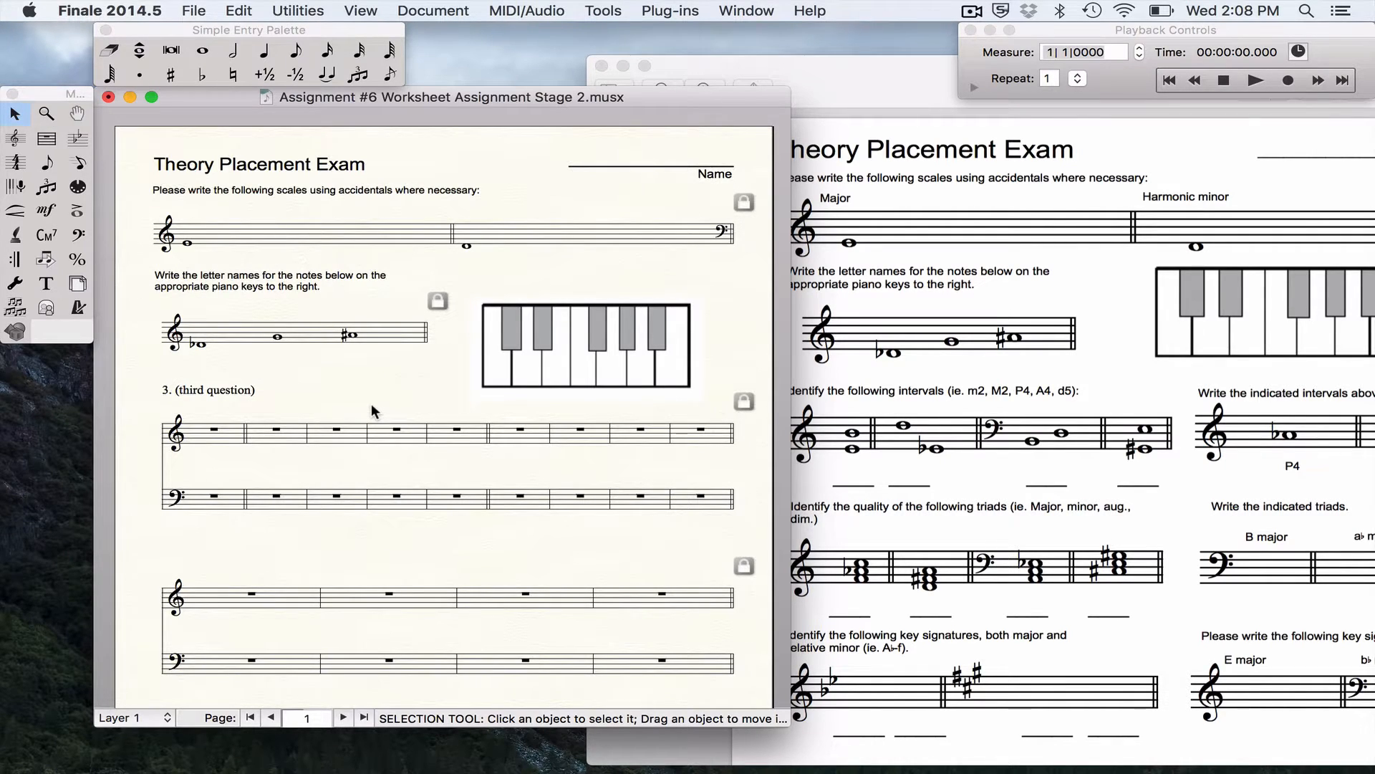
Replace the "3. (third question)" text with "Identify the following intervals (ie. m2, M2, P4, A4, d5):" copied from the worksheet PDF
{"action": "left_click", "coordinate": [788, 406]}
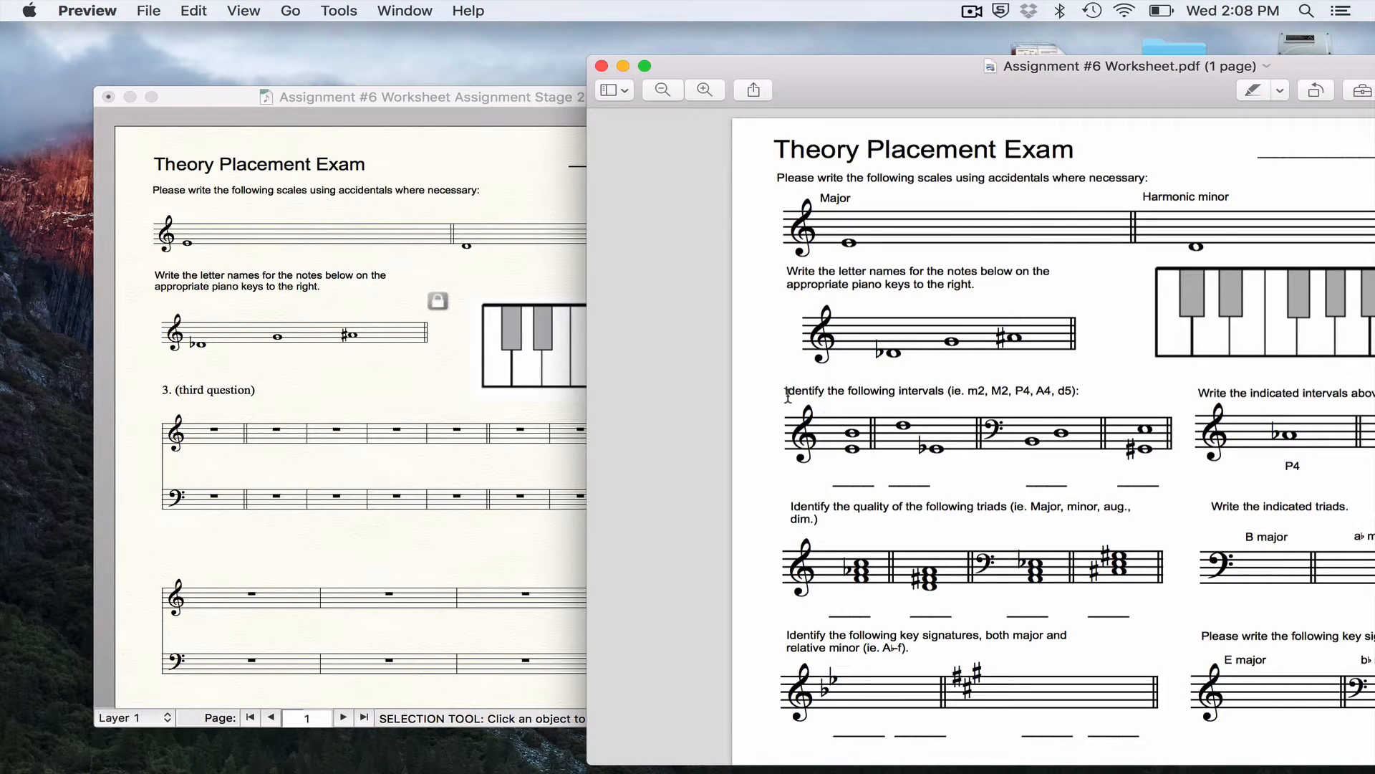
{"action": "left_click_drag", "start_coordinate": [785, 391], "coordinate": [1079, 396]}
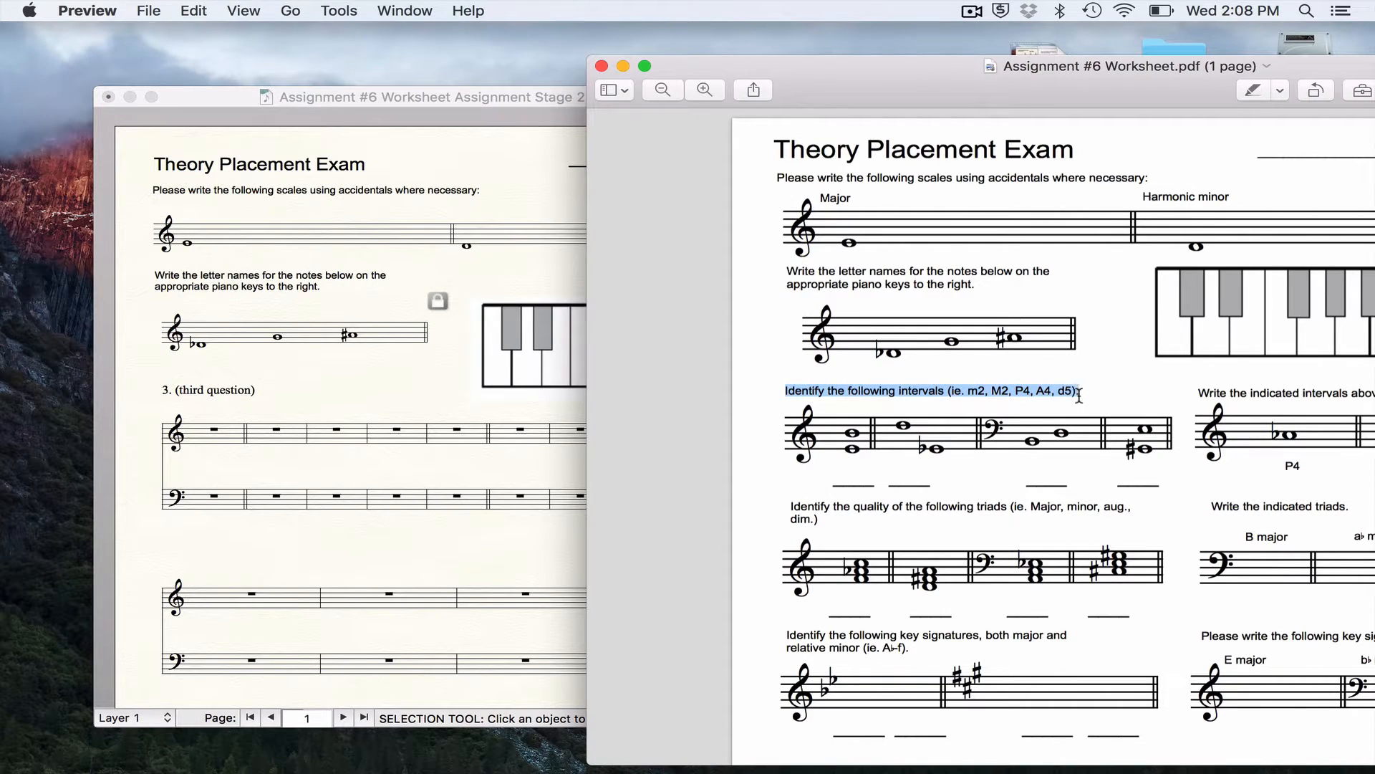
{"action": "left_click", "coordinate": [278, 404]}
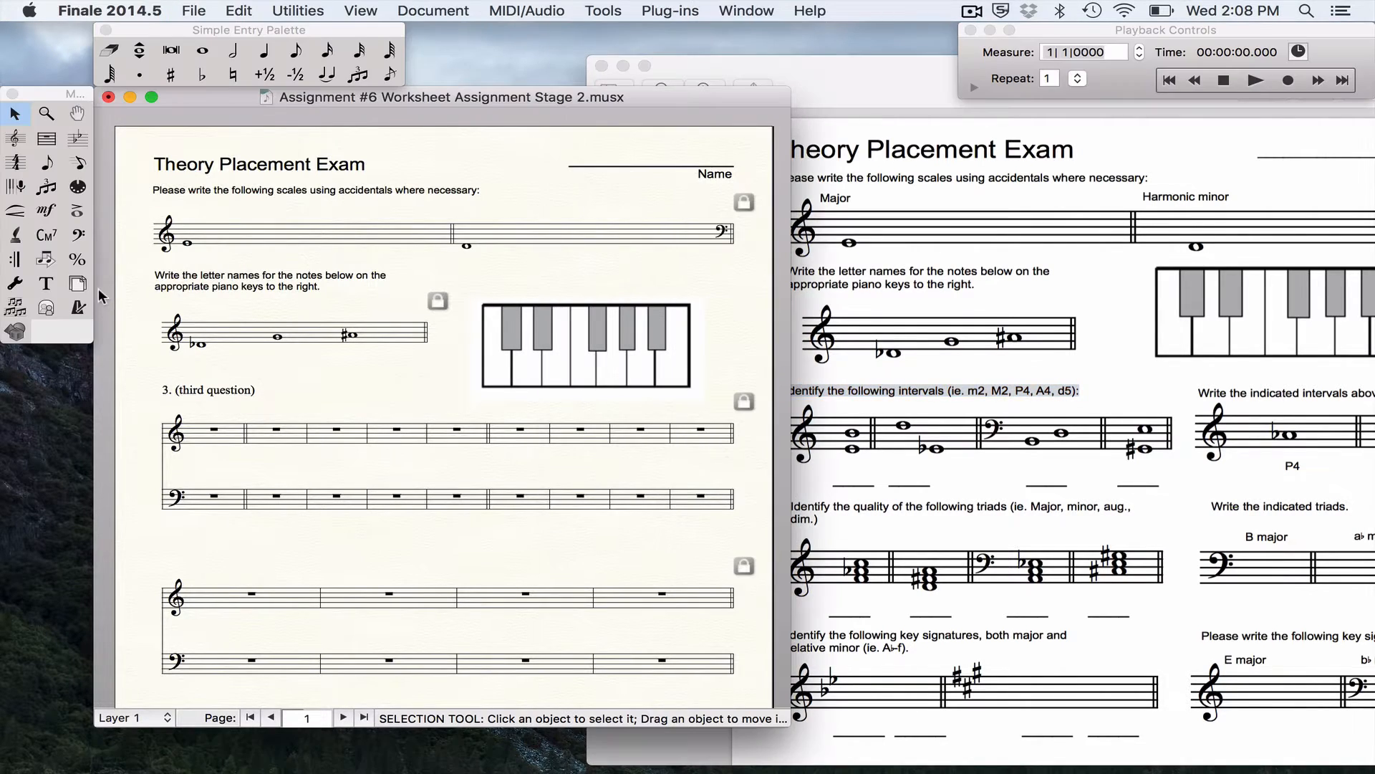
{"action": "left_click", "coordinate": [46, 285]}
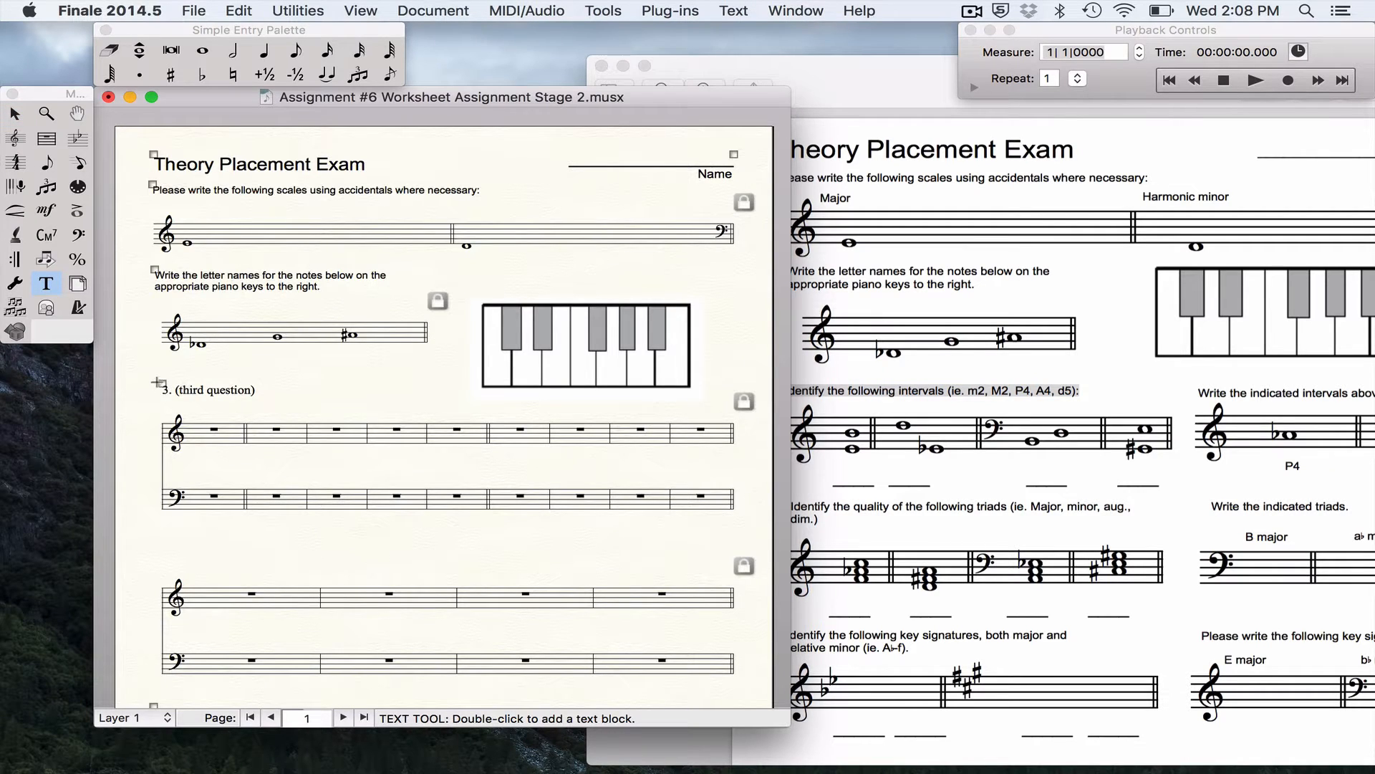
{"action": "right_click", "coordinate": [158, 382]}
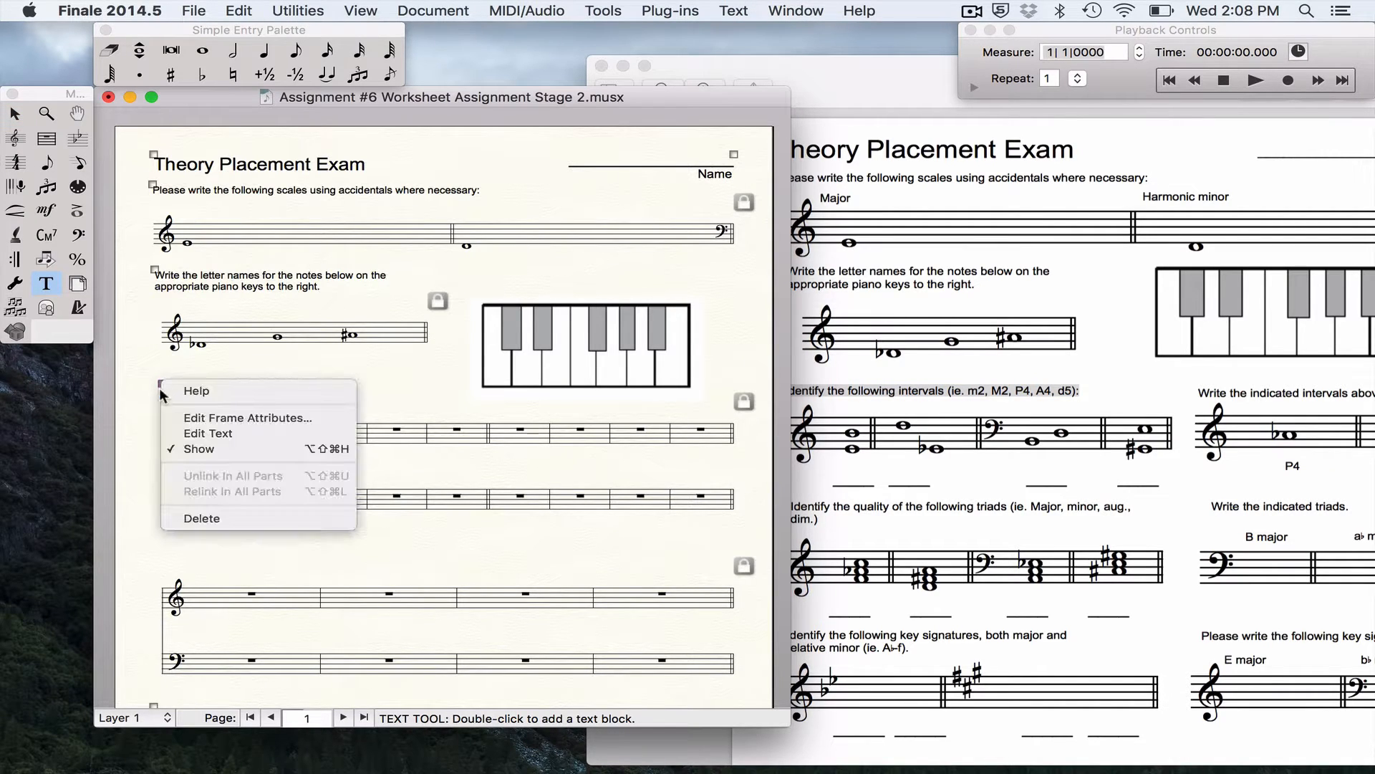
{"action": "left_click", "coordinate": [194, 433]}
{"action": "key", "text": "super+a"}
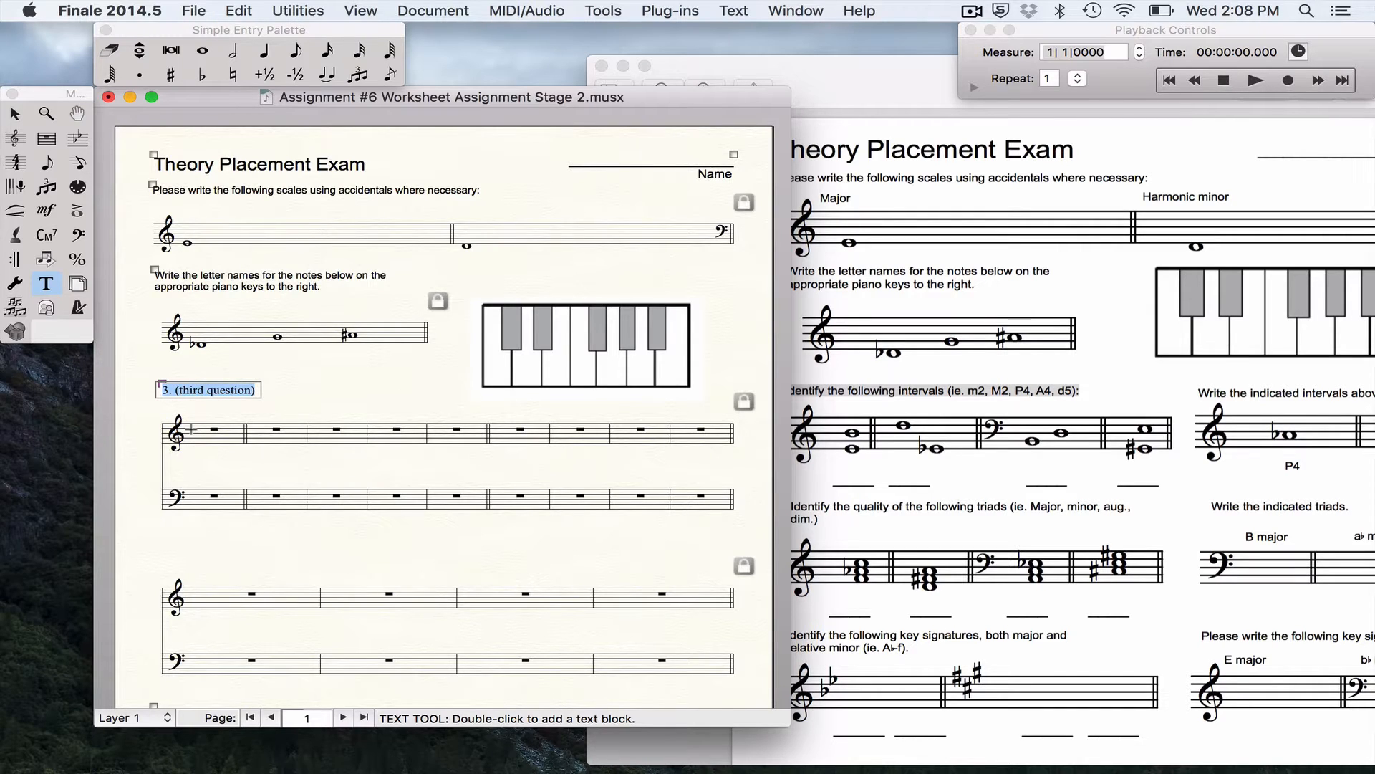
{"action": "type", "text": "Identify the following intervals (ie. m2, M2, P4, A4, d5):"}
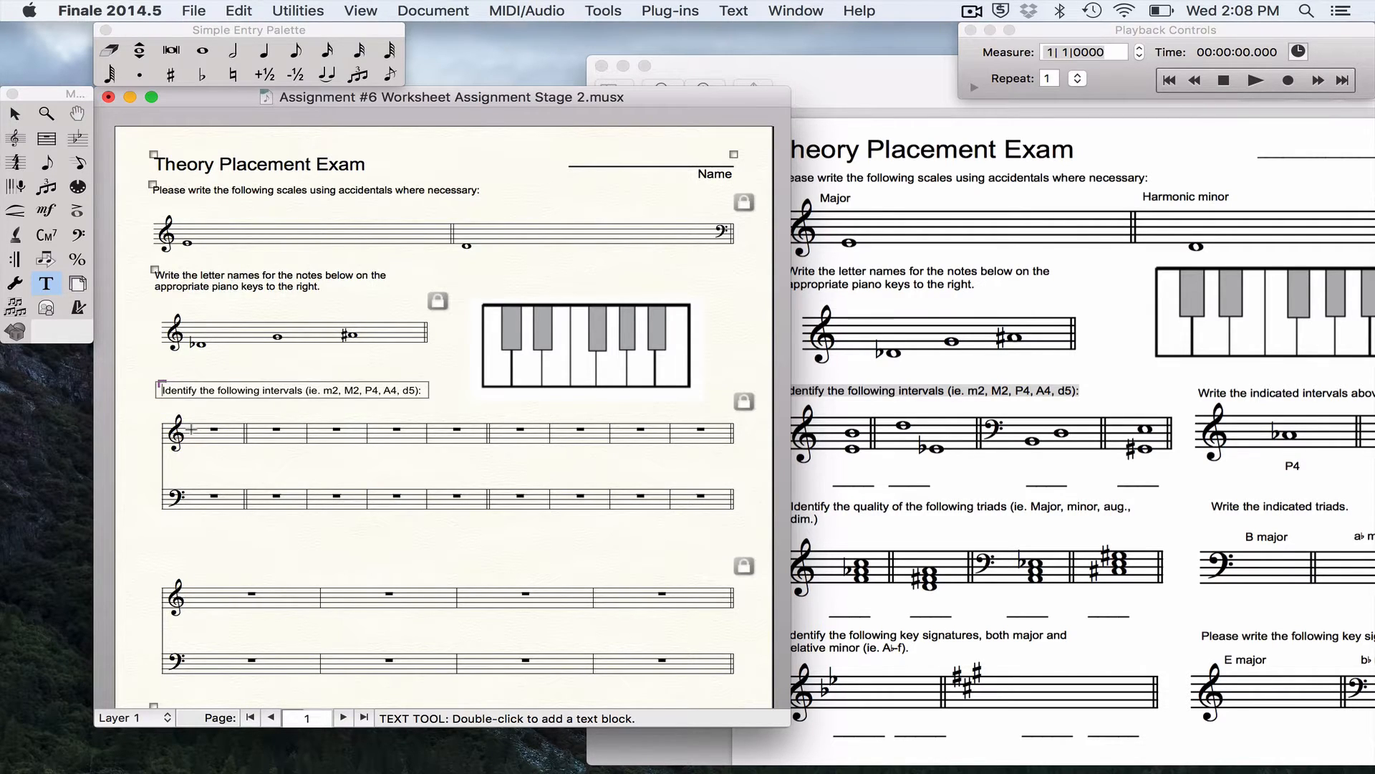
{"action": "left_click", "coordinate": [211, 460]}
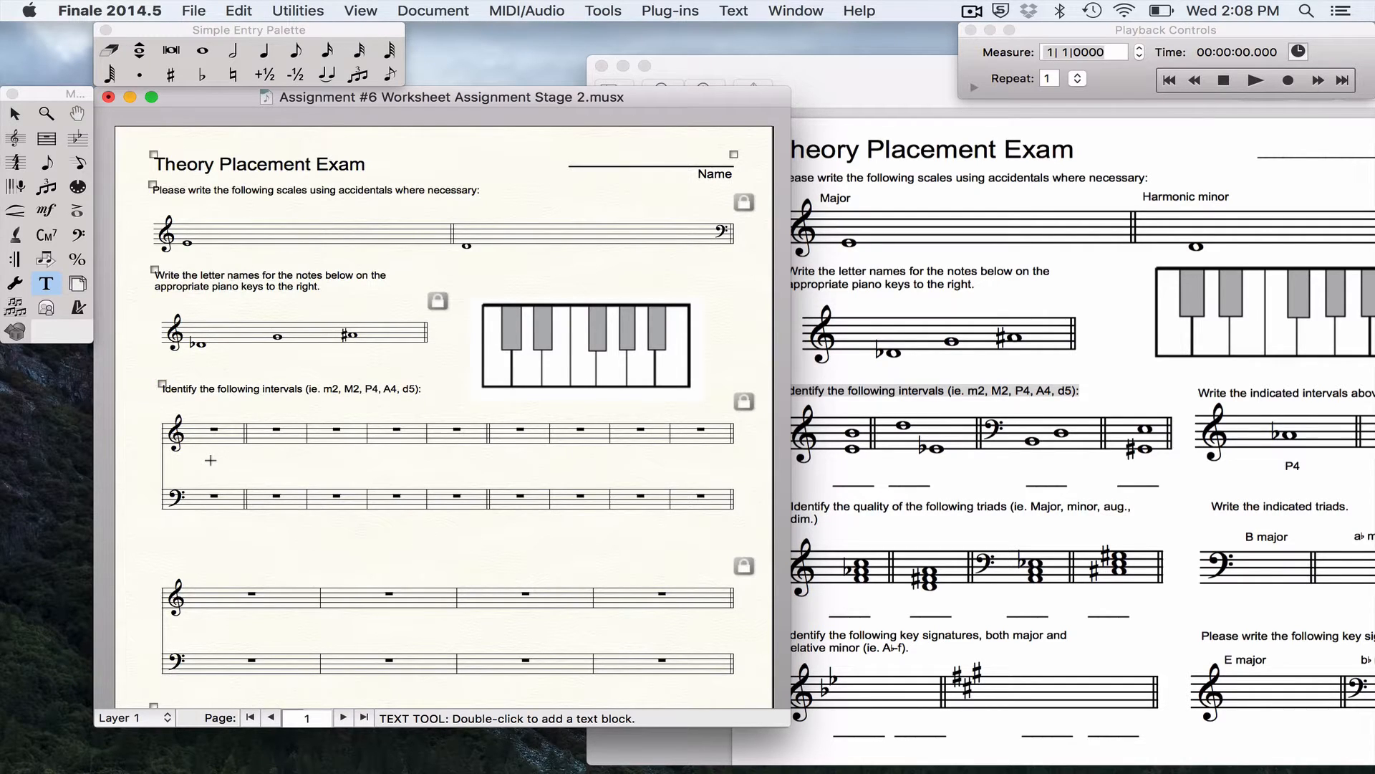
Switch to the worksheet PDF, reposition its window so the whole page width is in view, and return to the Finale score
{"action": "left_click", "coordinate": [1087, 481]}
{"action": "left_click_drag", "start_coordinate": [1064, 66], "coordinate": [797, 57]}
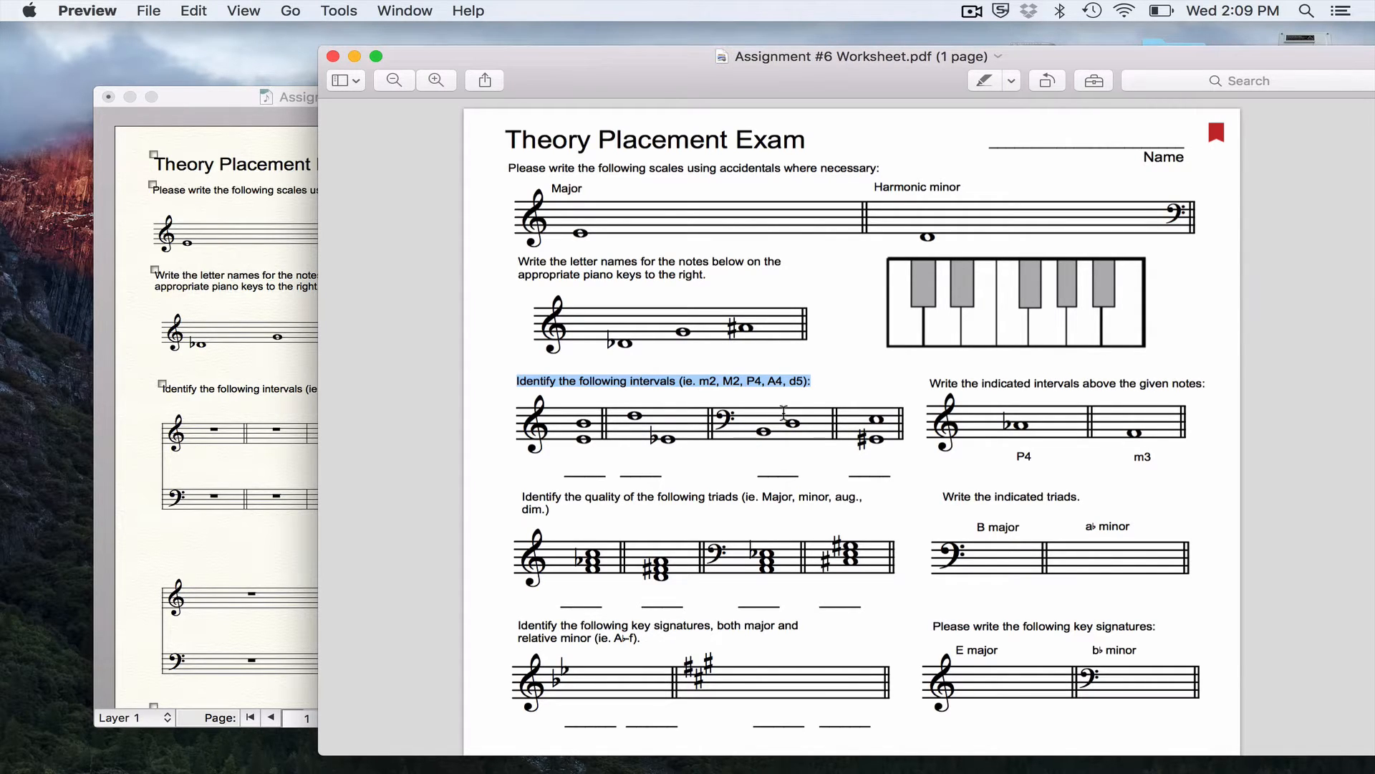
{"action": "left_click", "coordinate": [229, 461]}
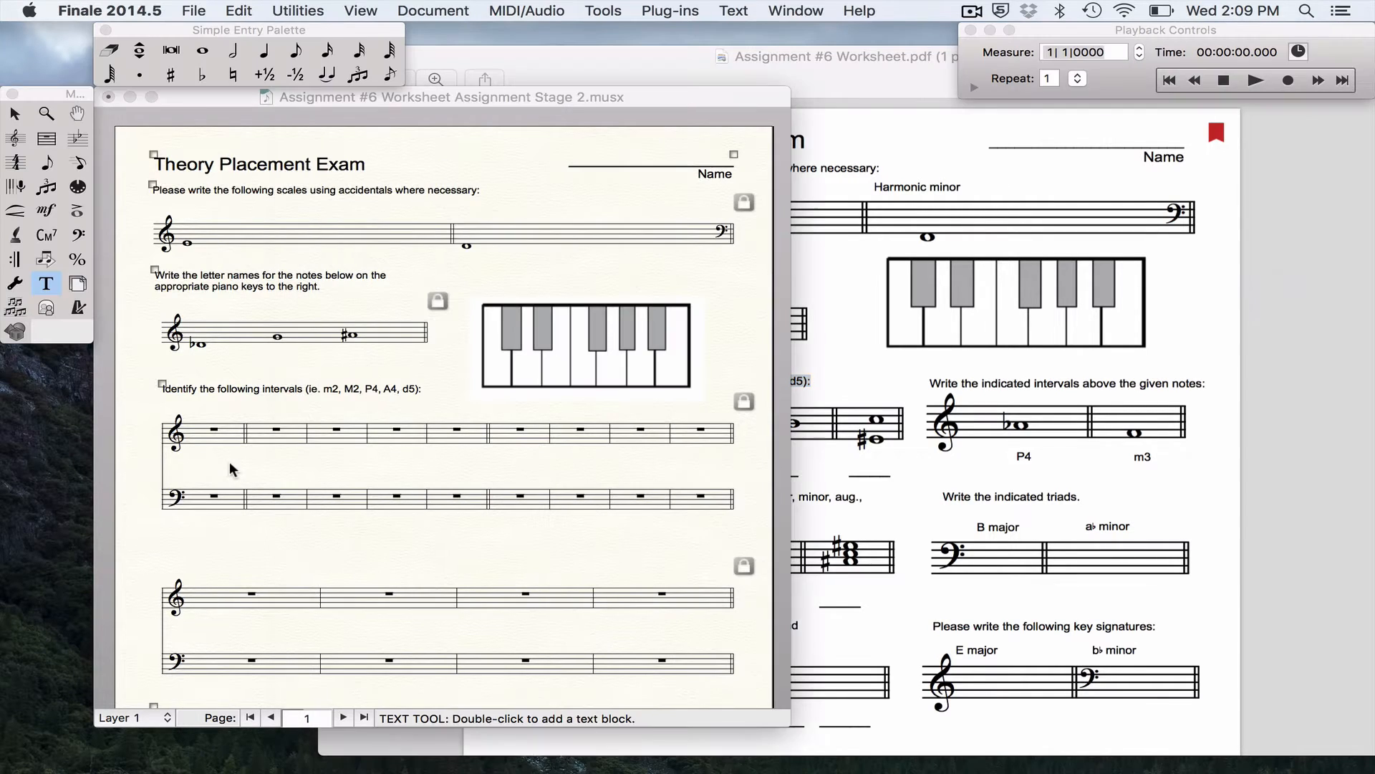
Move the last two measures of the intervals system down to the following system
{"action": "left_click", "coordinate": [15, 114]}
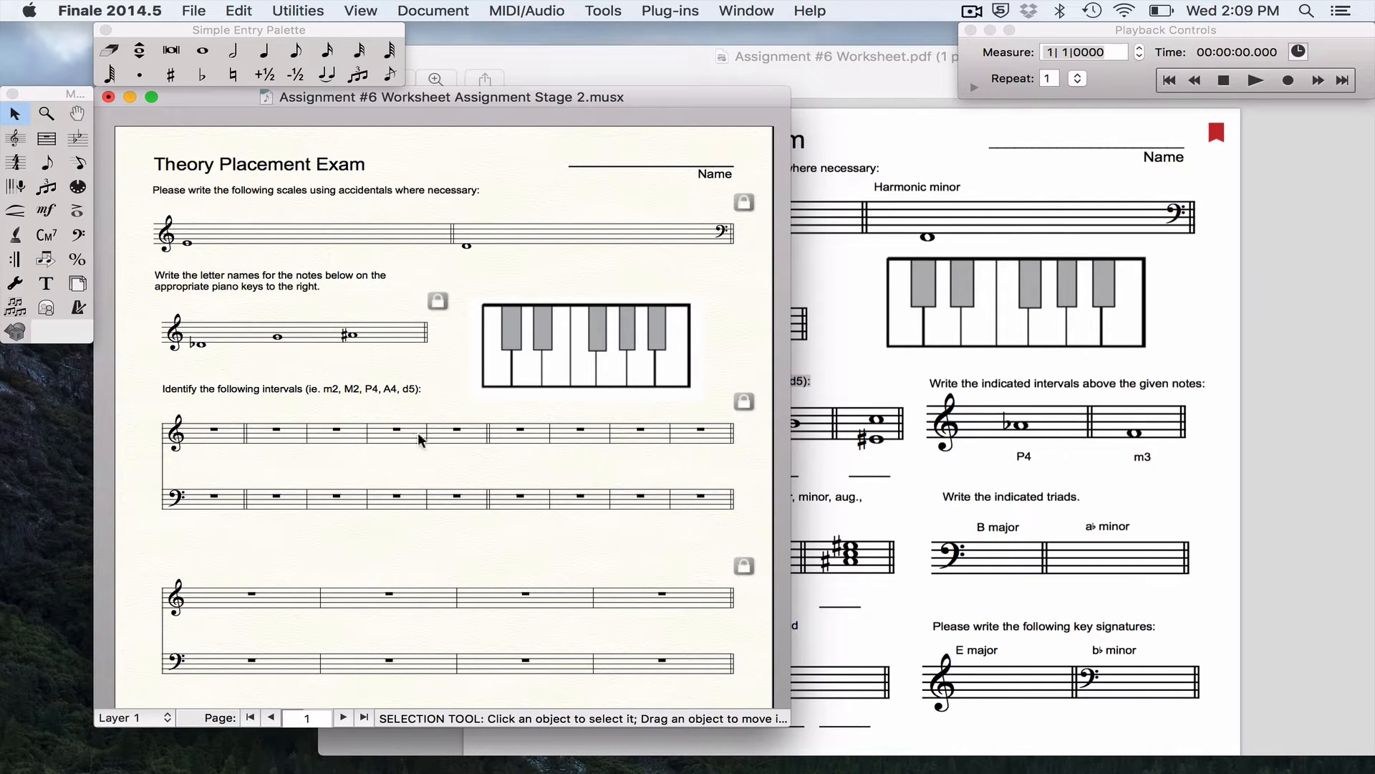
{"action": "left_click", "coordinate": [562, 439]}
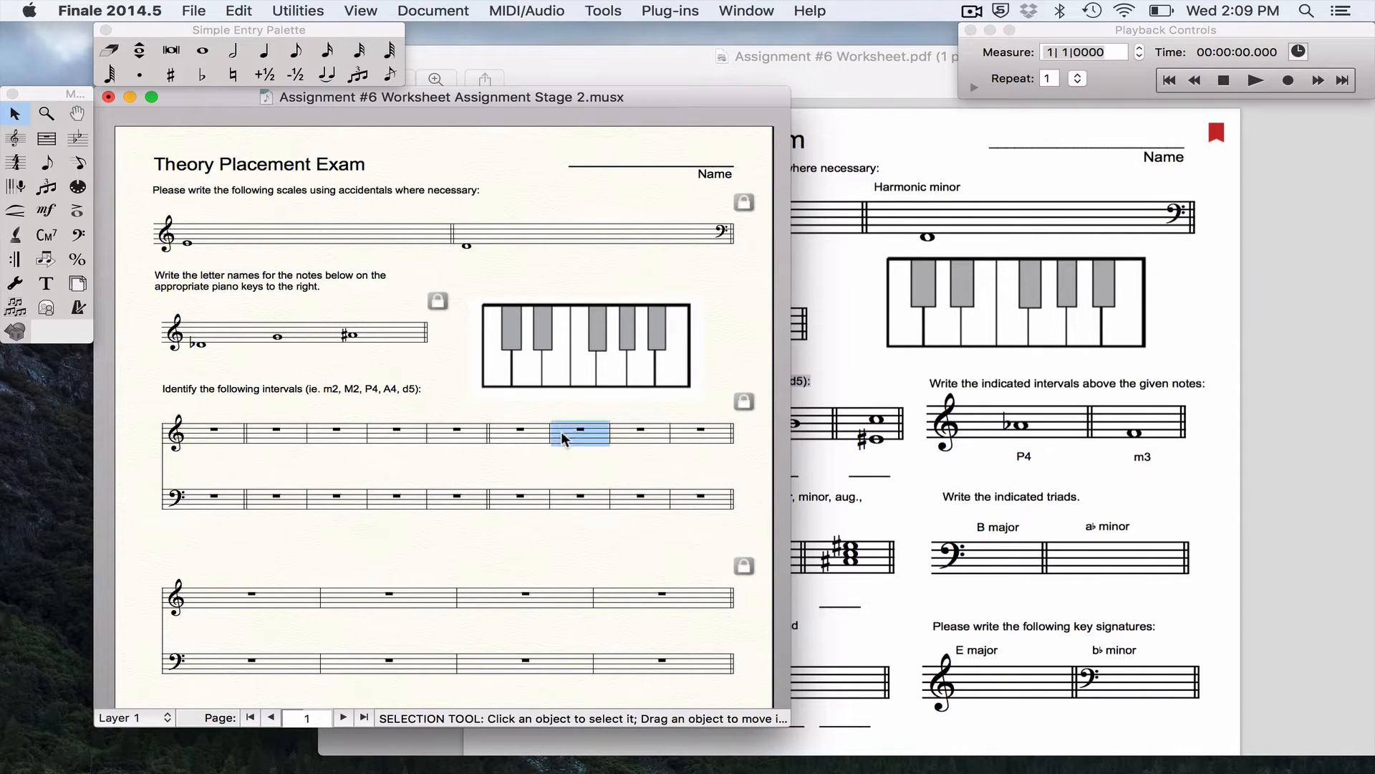
{"action": "left_click", "coordinate": [645, 440]}
{"action": "key", "text": "Down"}
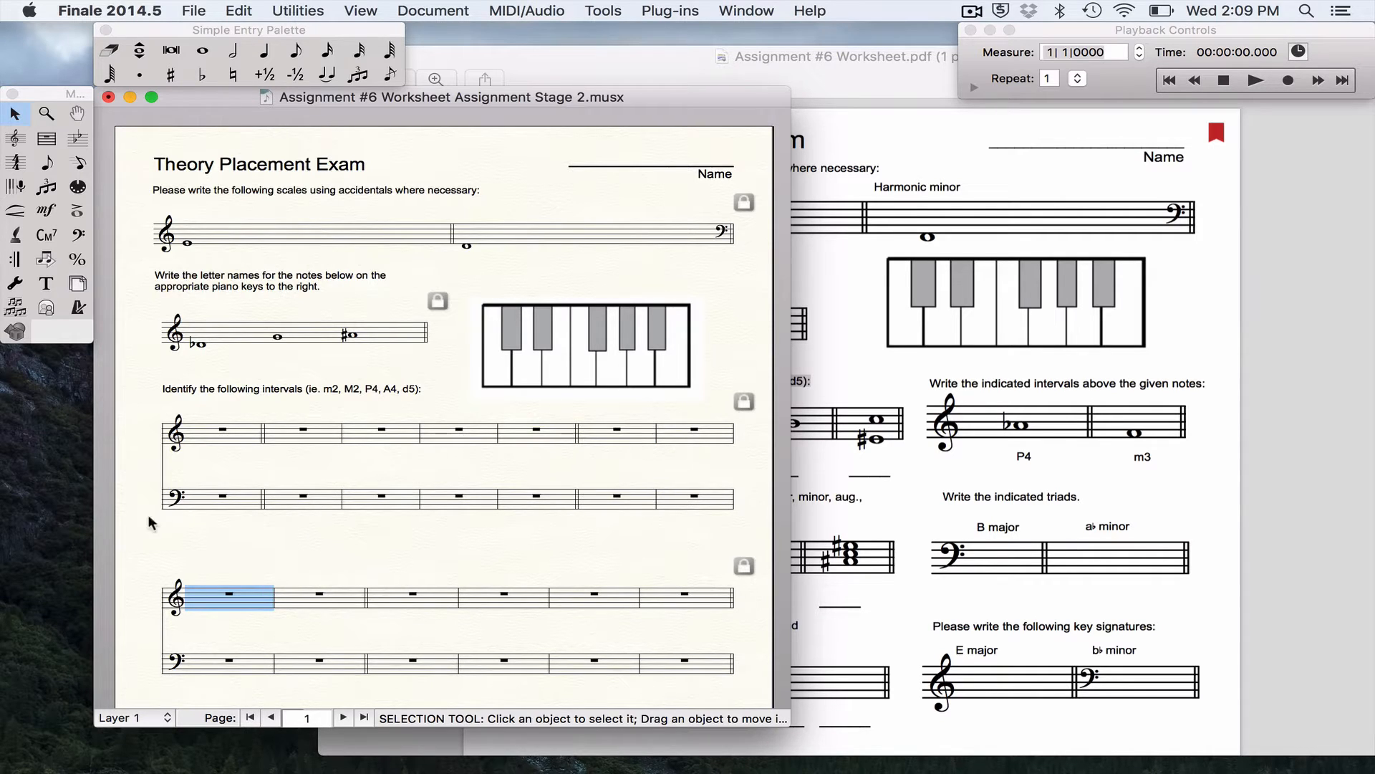
Hide the empty bass staff in the intervals system
{"action": "left_click_drag", "start_coordinate": [176, 478], "coordinate": [743, 528]}
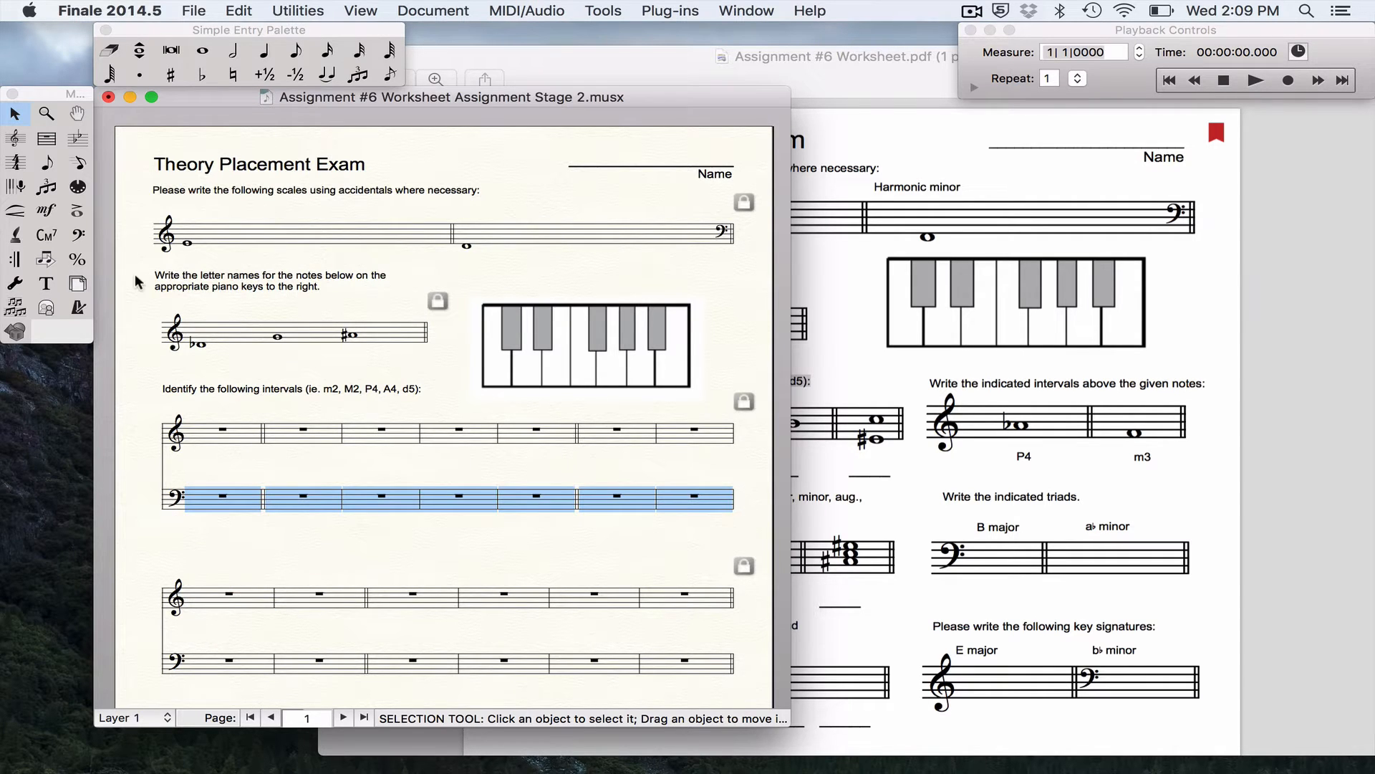
{"action": "left_click", "coordinate": [15, 138]}
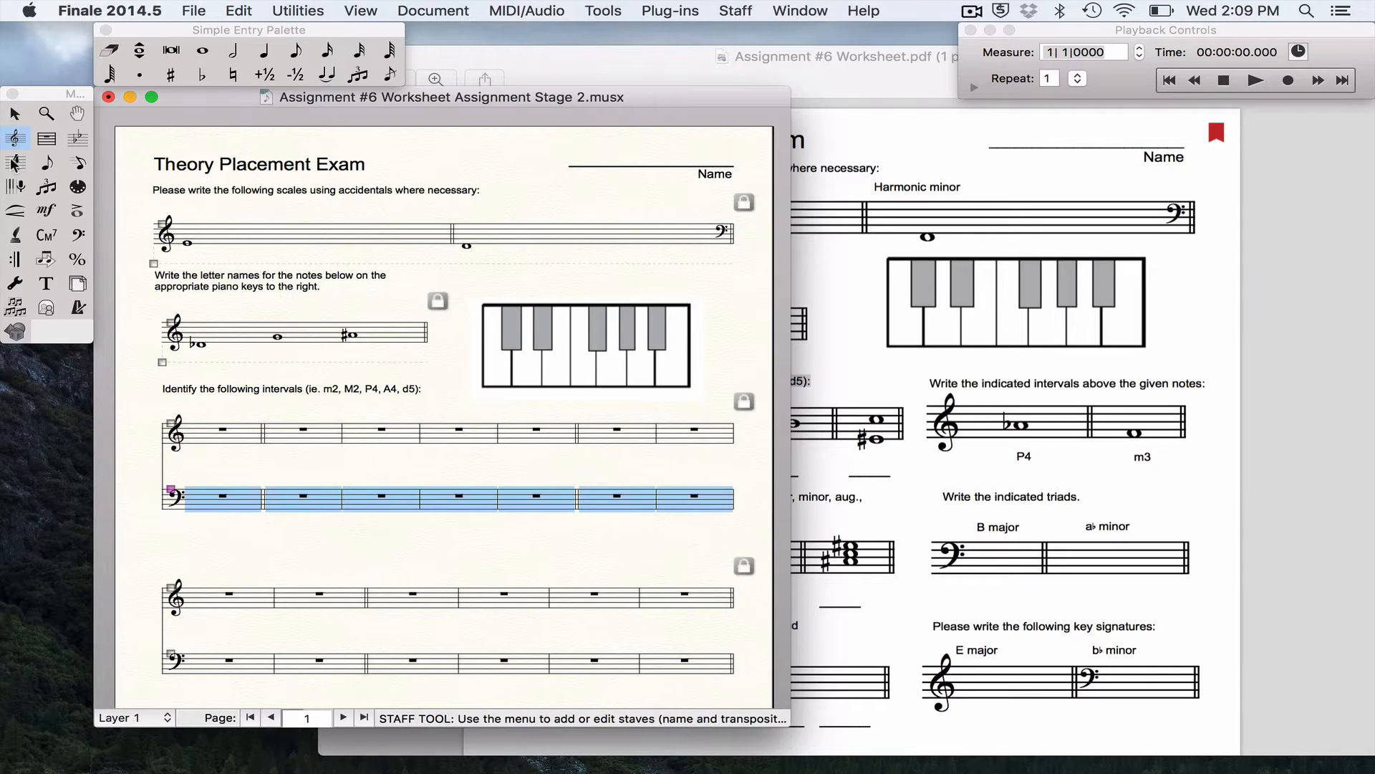
{"action": "right_click", "coordinate": [171, 489]}
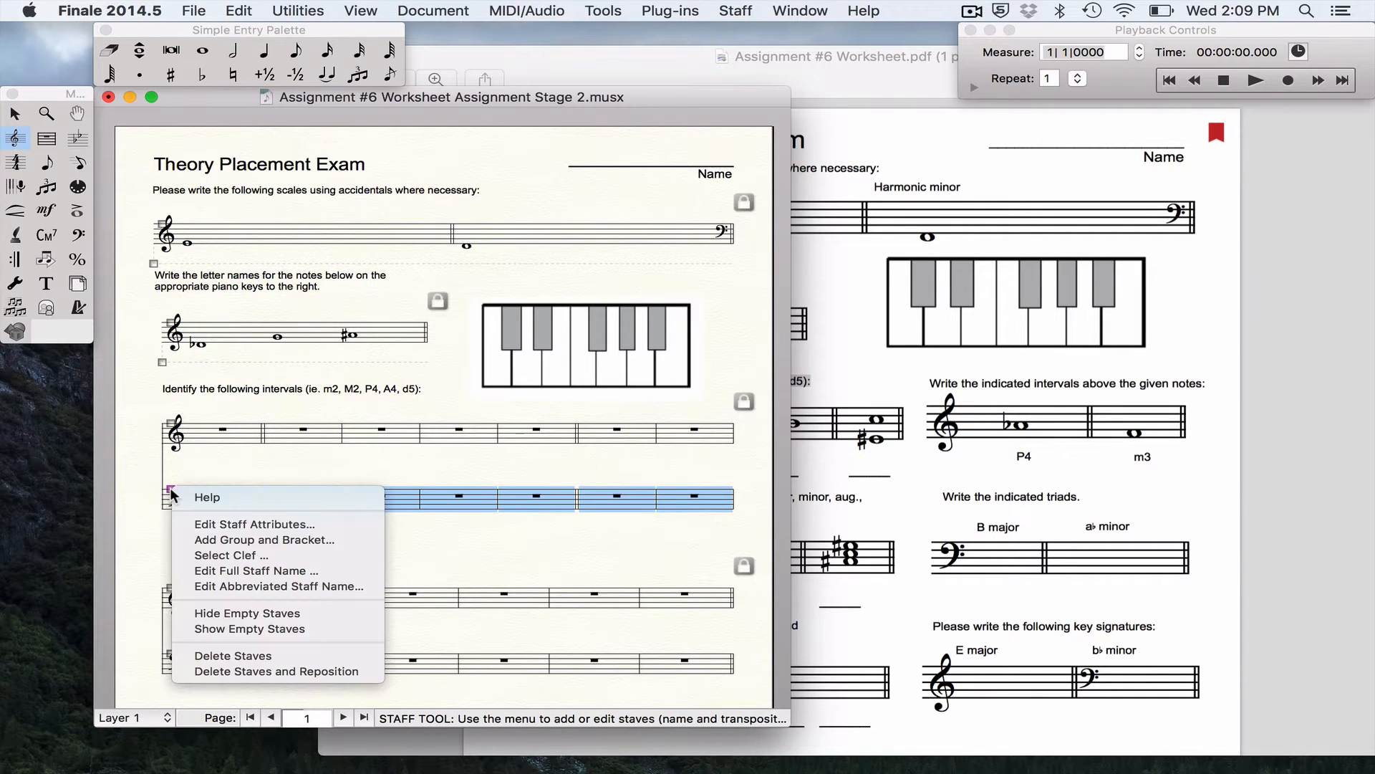
{"action": "left_click", "coordinate": [230, 615]}
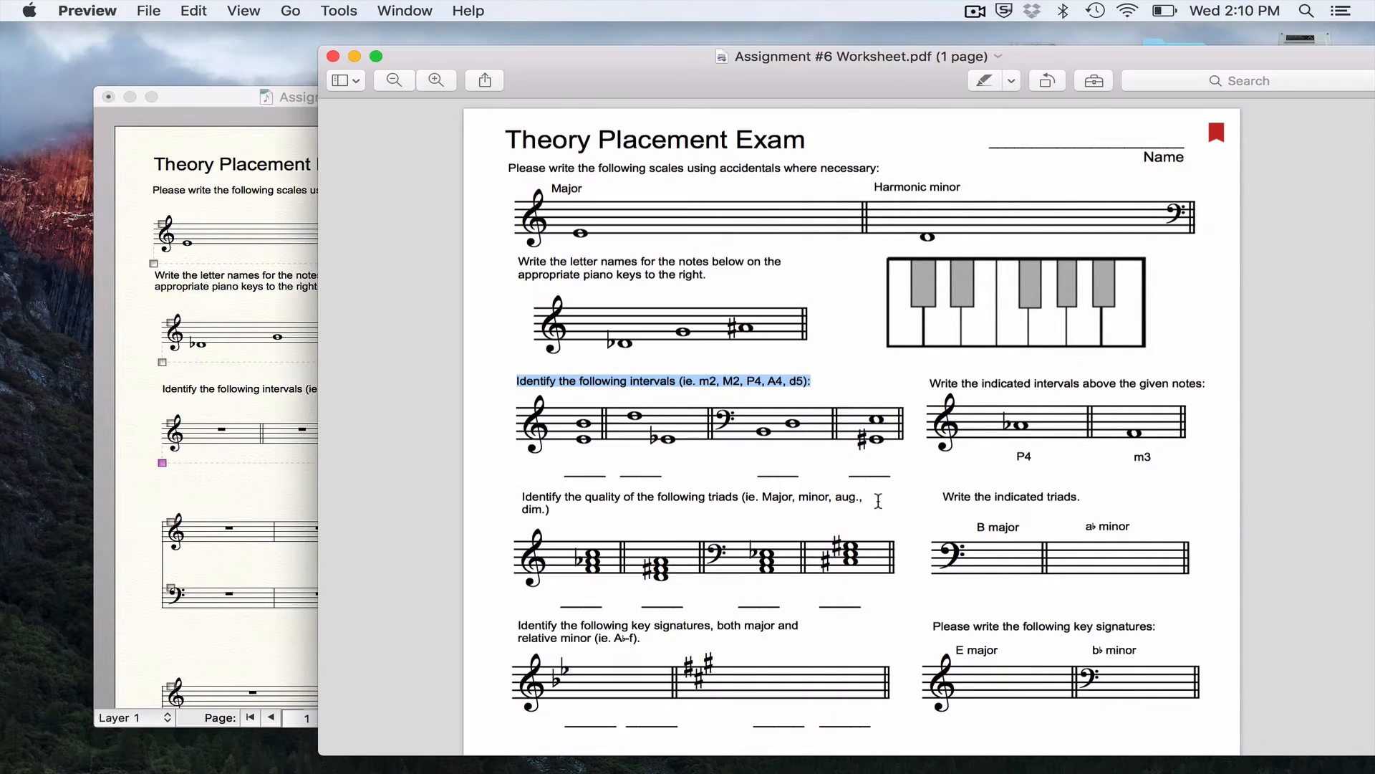
Apply a hide-staff style to the fifth measure of the intervals system to separate the two exercises
{"action": "left_click", "coordinate": [877, 503]}
{"action": "left_click", "coordinate": [214, 479]}
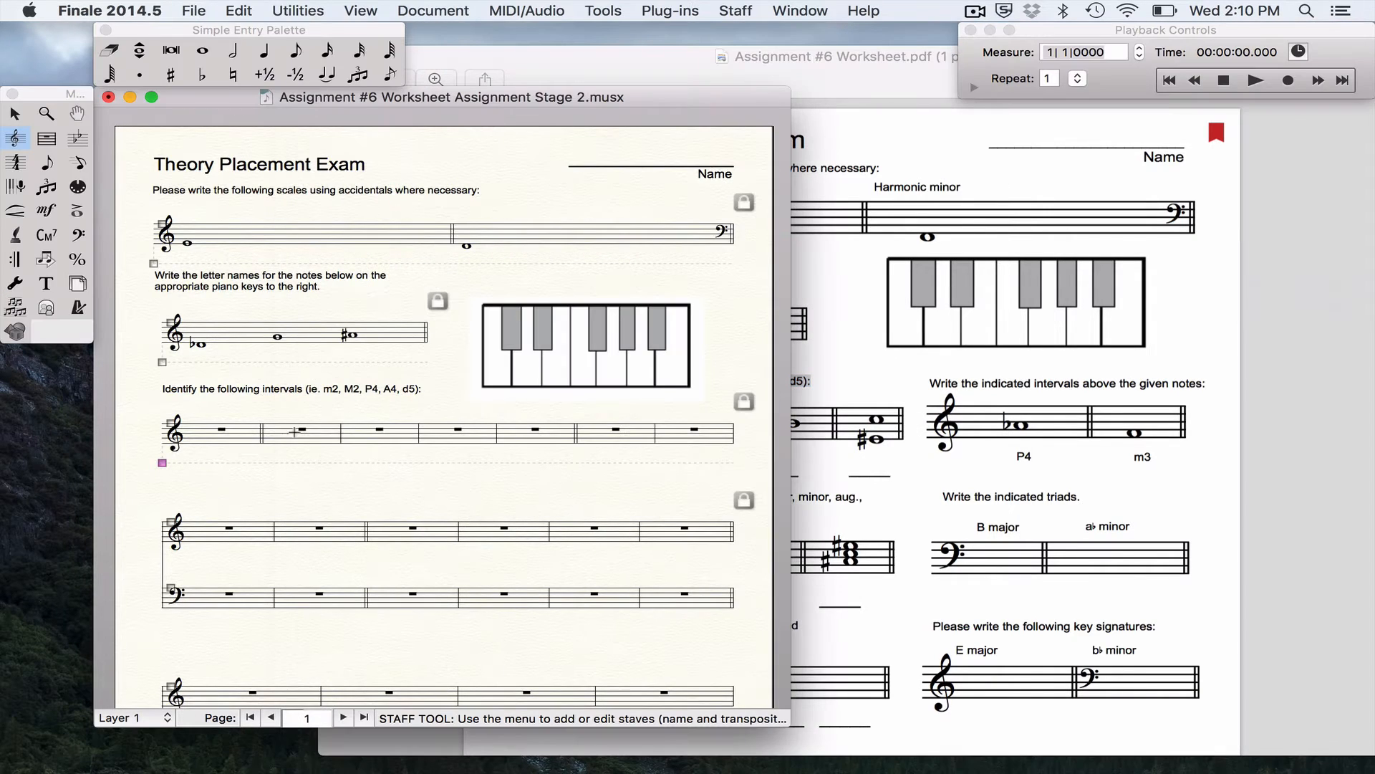
{"action": "left_click", "coordinate": [508, 431]}
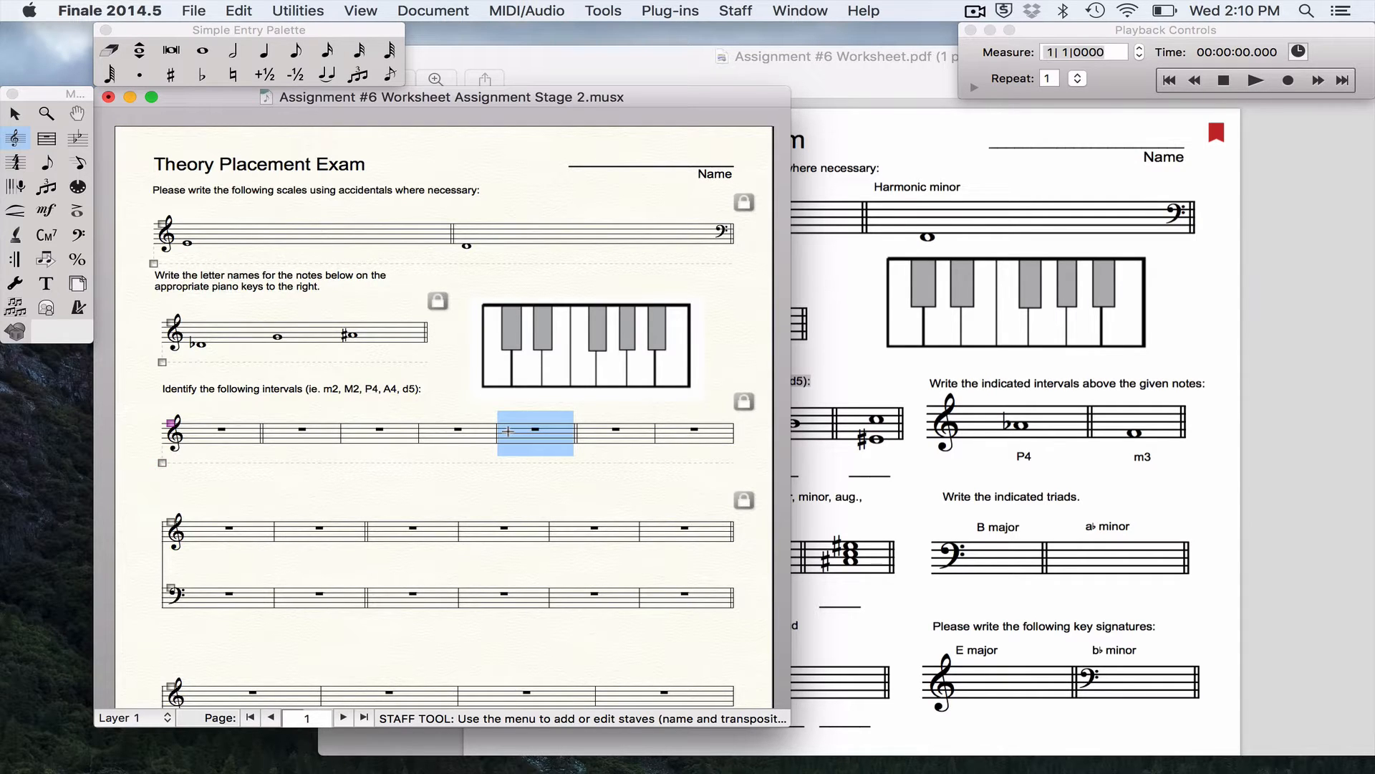
{"action": "right_click", "coordinate": [508, 431]}
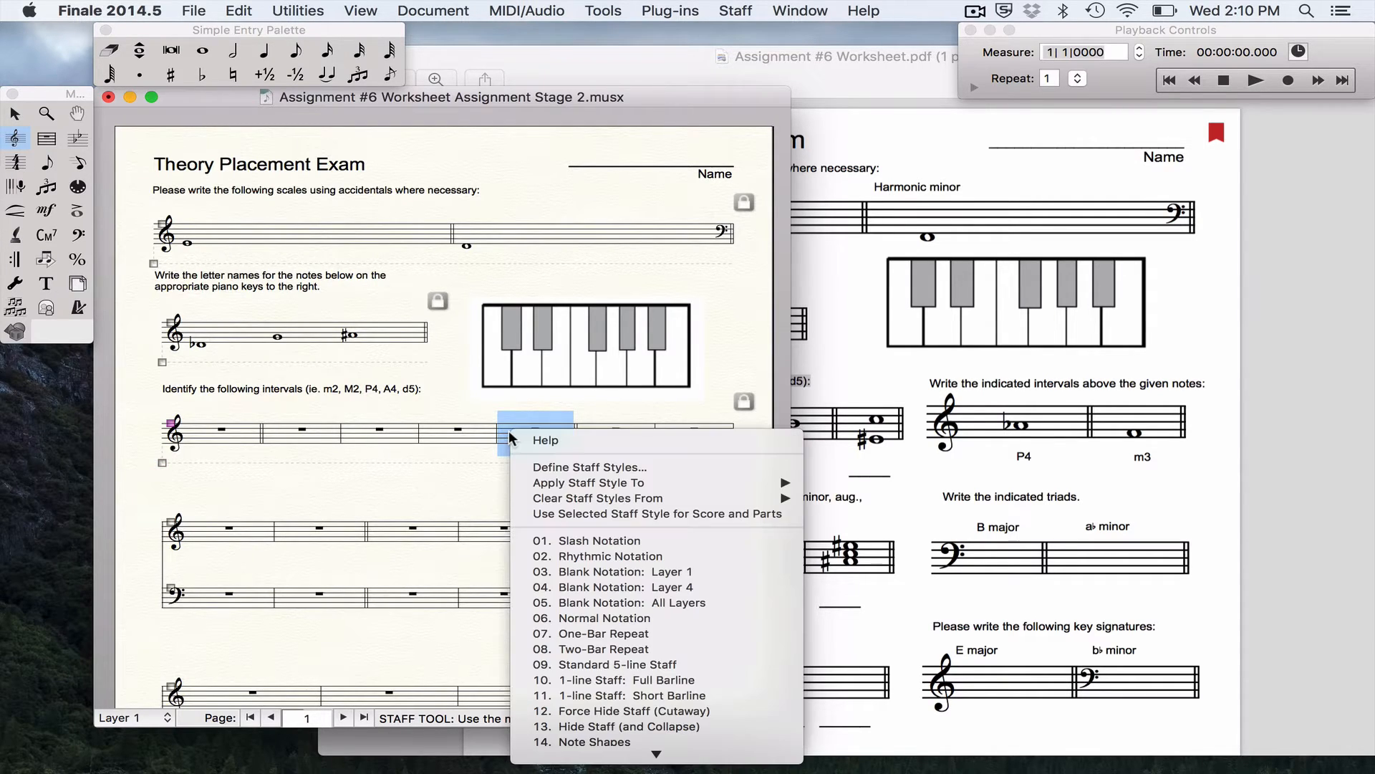
{"action": "scroll", "coordinate": [632, 548], "scroll_direction": "down", "scroll_amount": 5}
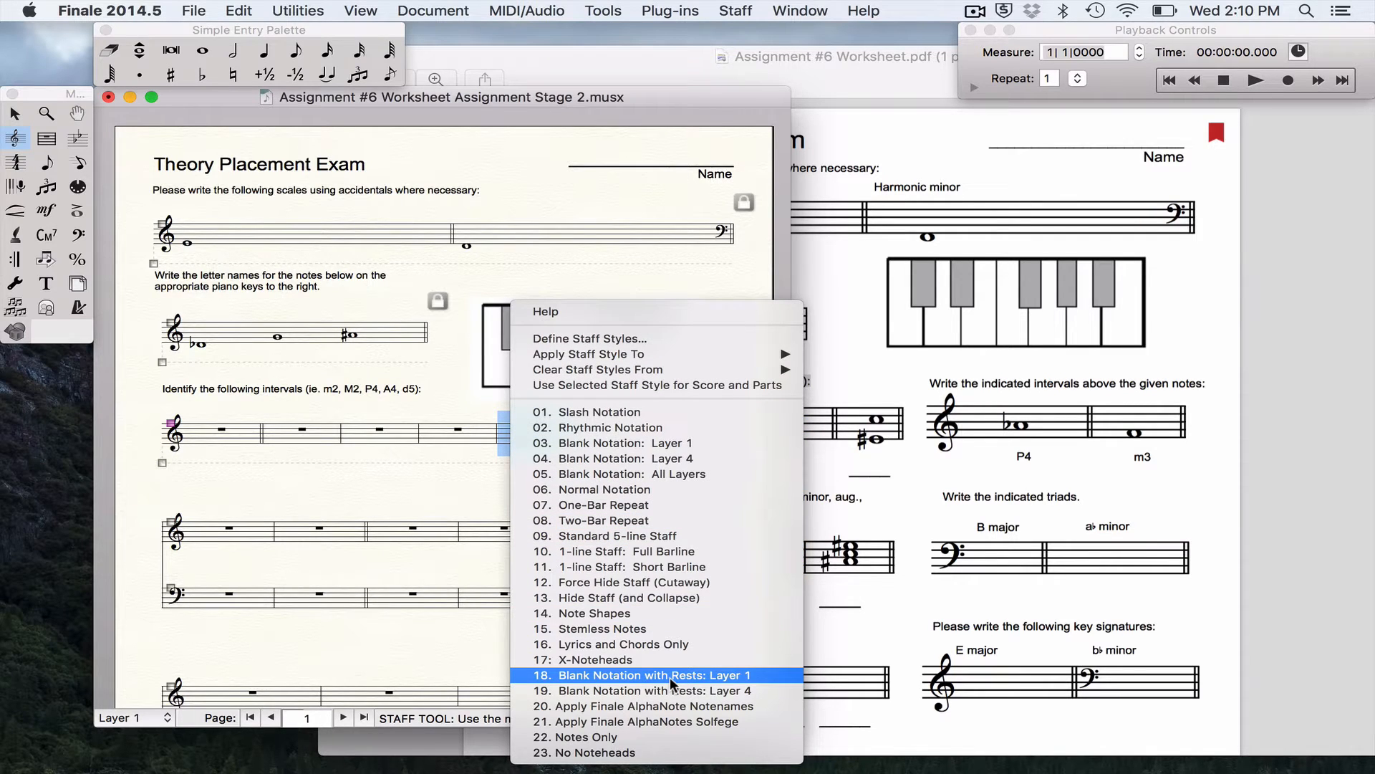
{"action": "left_click", "coordinate": [579, 600]}
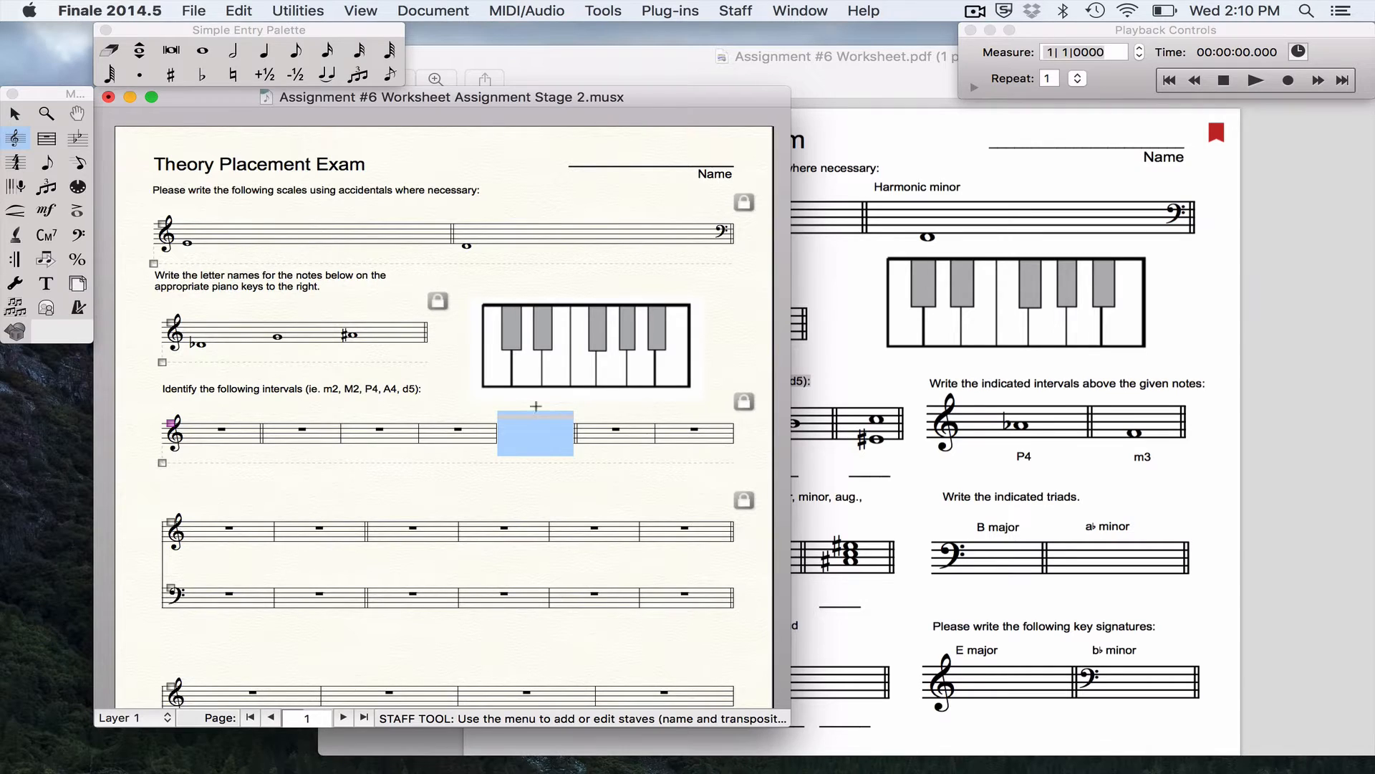
{"action": "left_click", "coordinate": [502, 483]}
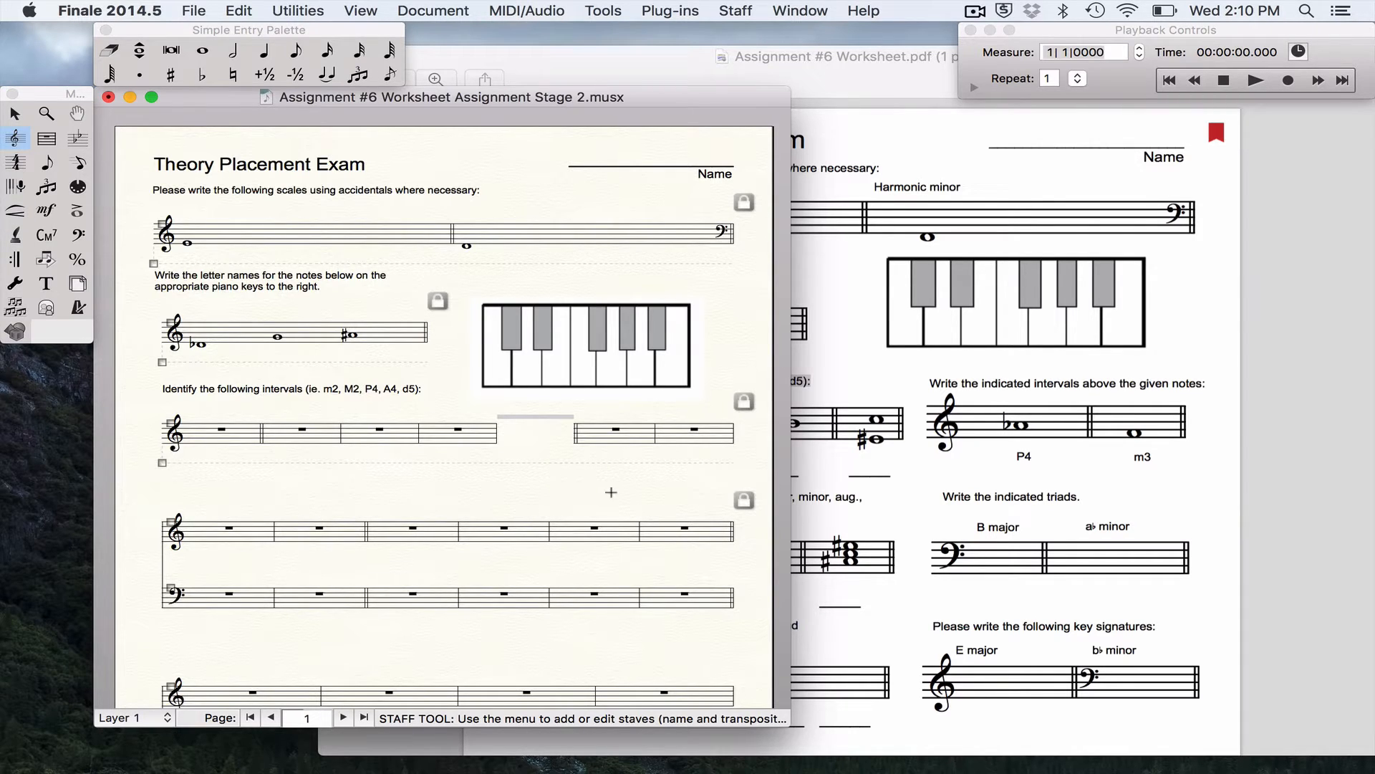
Set the time signature to 2/1 for measures 4 through 8, keeping Rebar Music enabled
{"action": "left_click", "coordinate": [835, 483]}
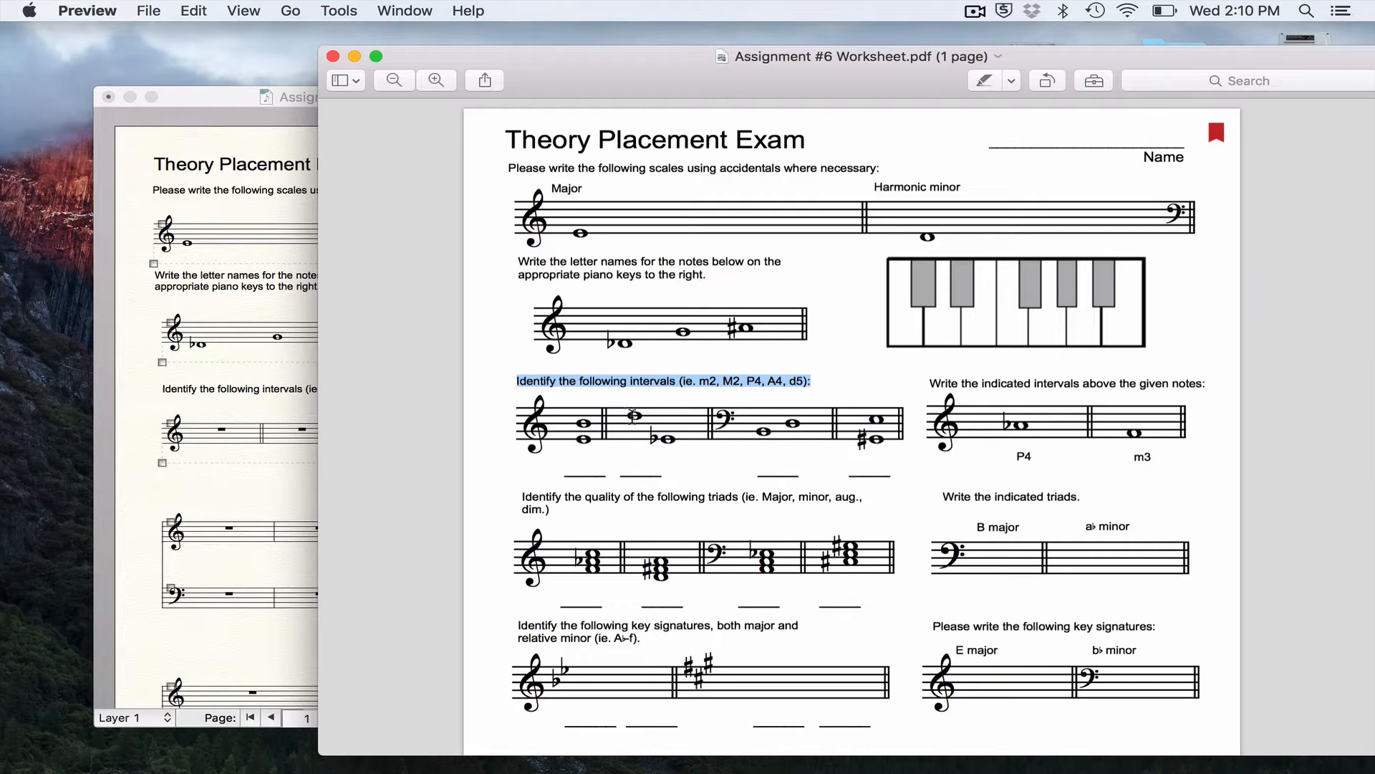
{"action": "left_click", "coordinate": [239, 440]}
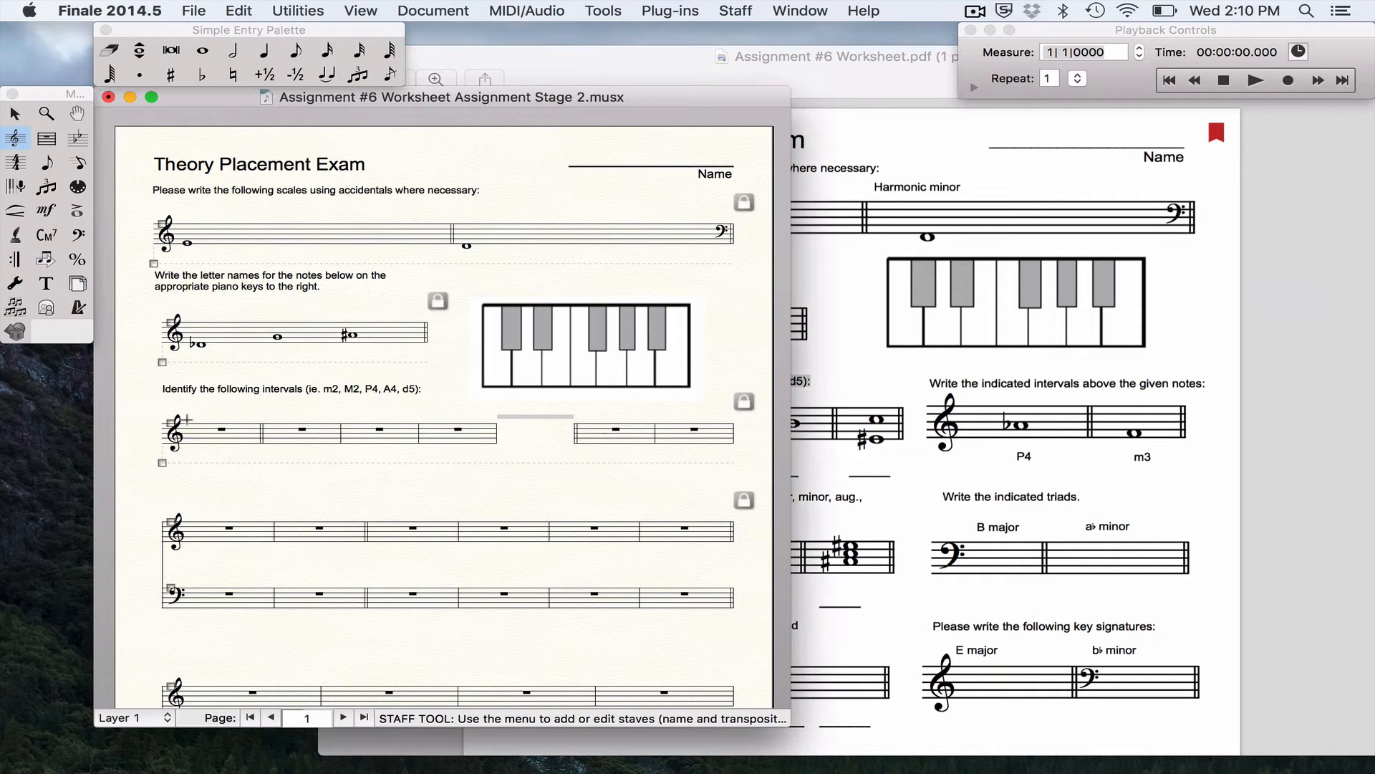
{"action": "left_click", "coordinate": [15, 162]}
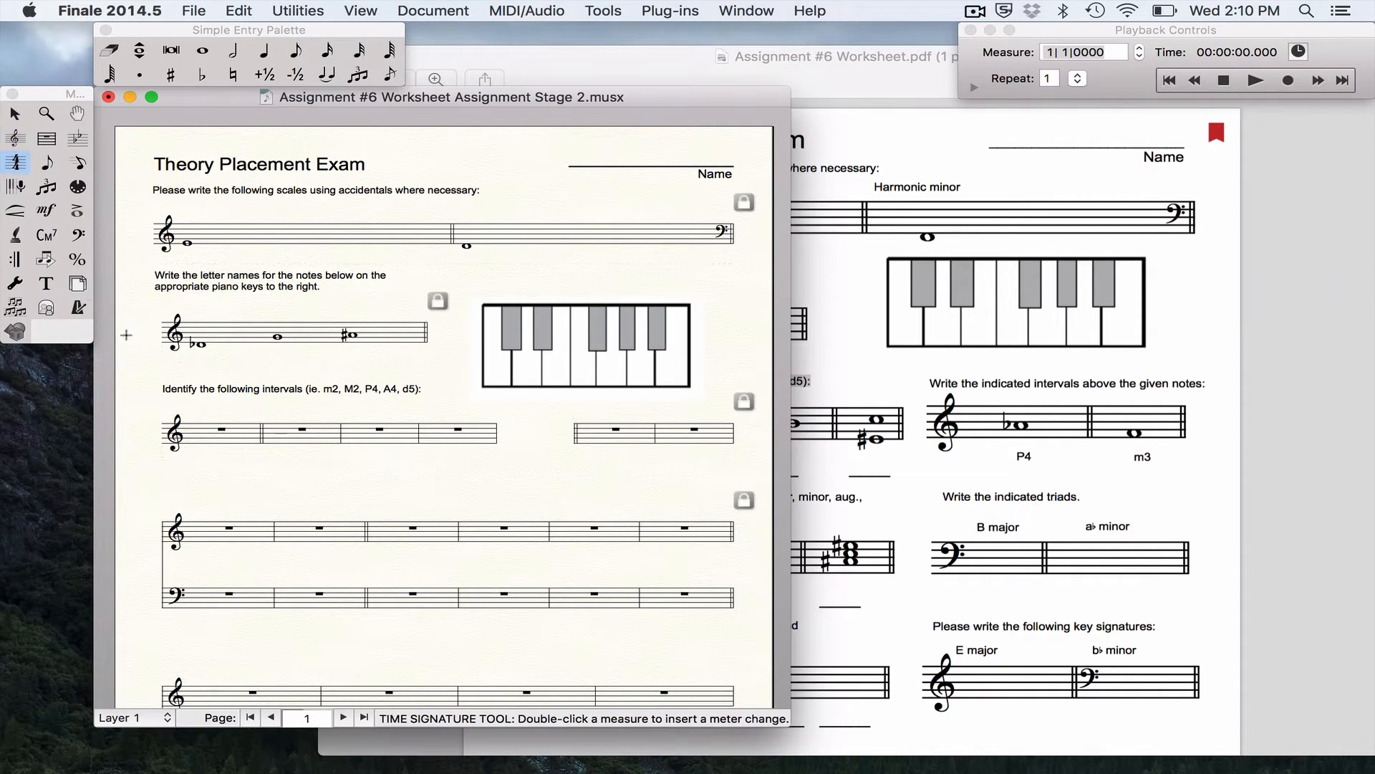
{"action": "left_click", "coordinate": [212, 435]}
{"action": "double_click", "coordinate": [211, 435]}
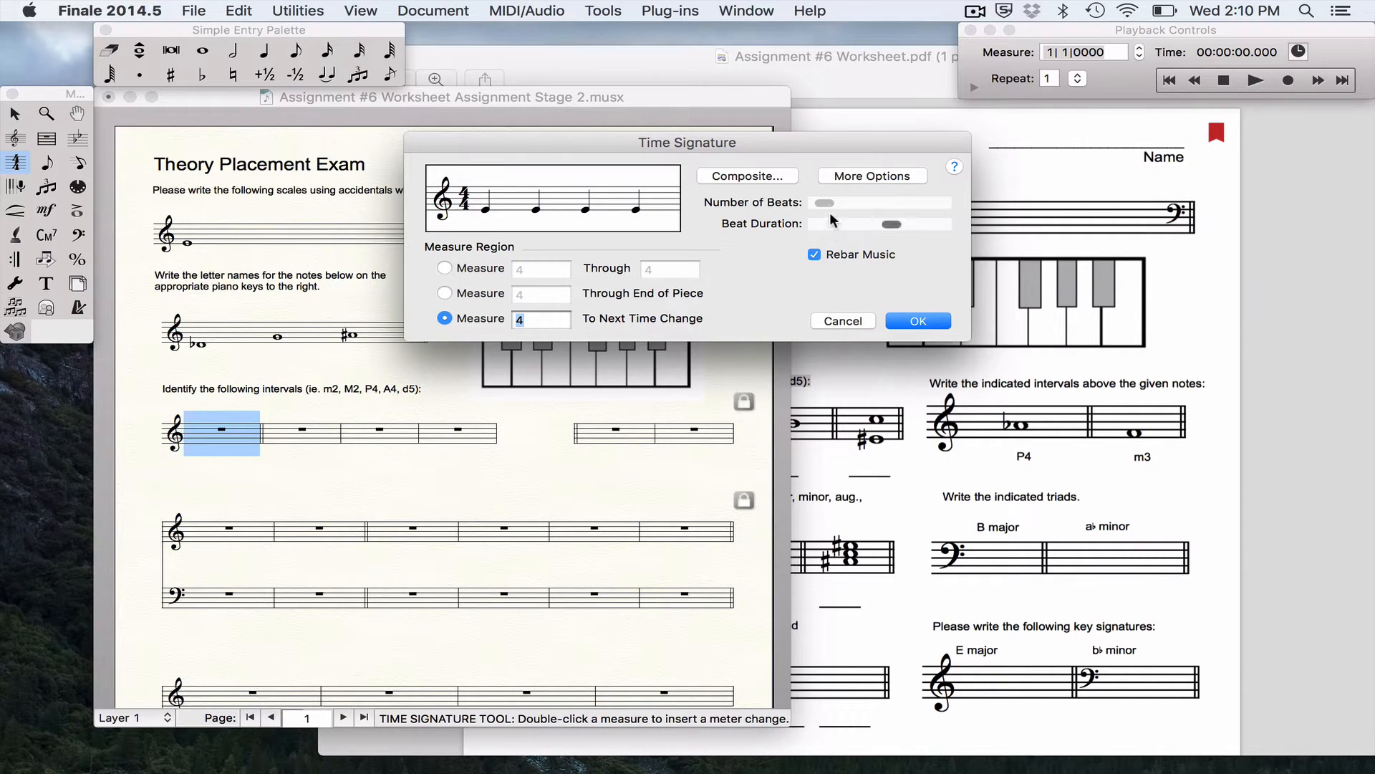
{"action": "left_click_drag", "start_coordinate": [825, 203], "coordinate": [1124, 277]}
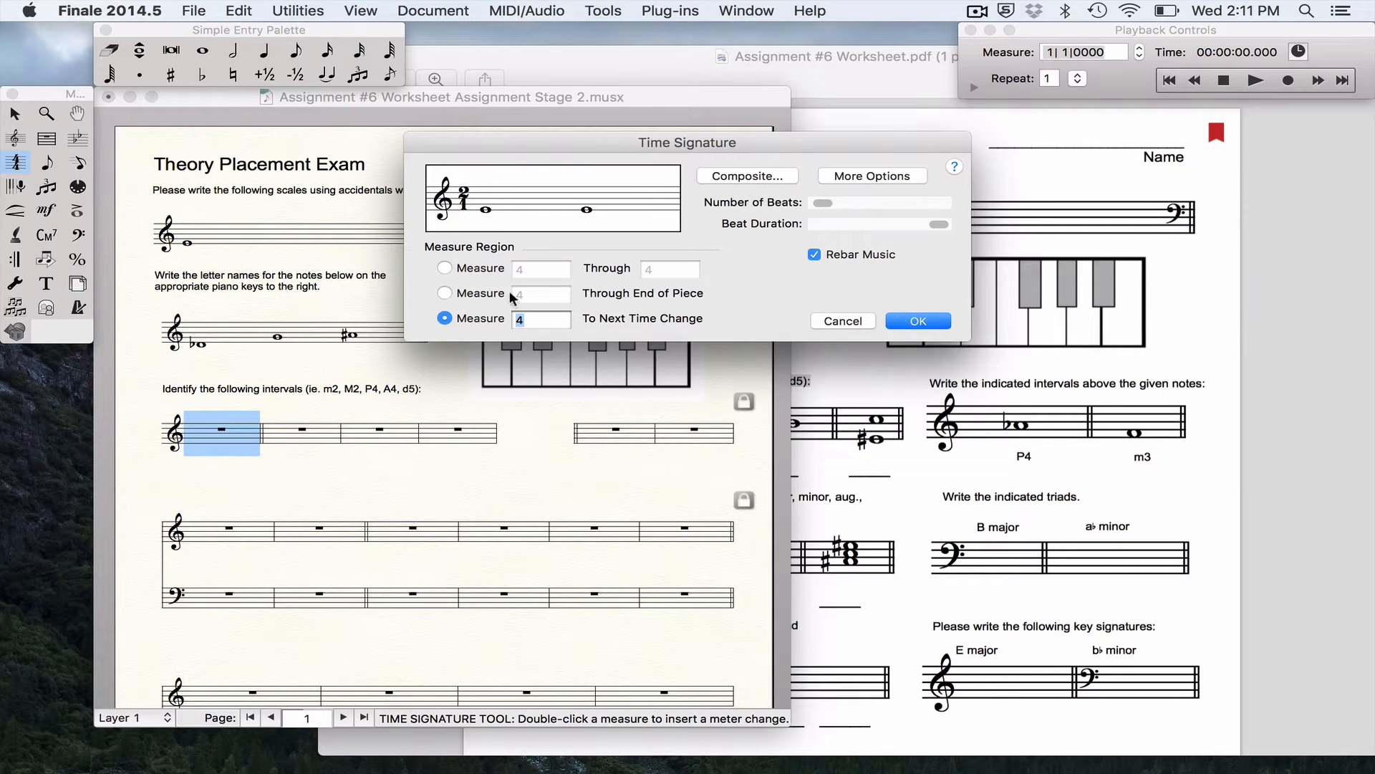
{"action": "left_click", "coordinate": [445, 268]}
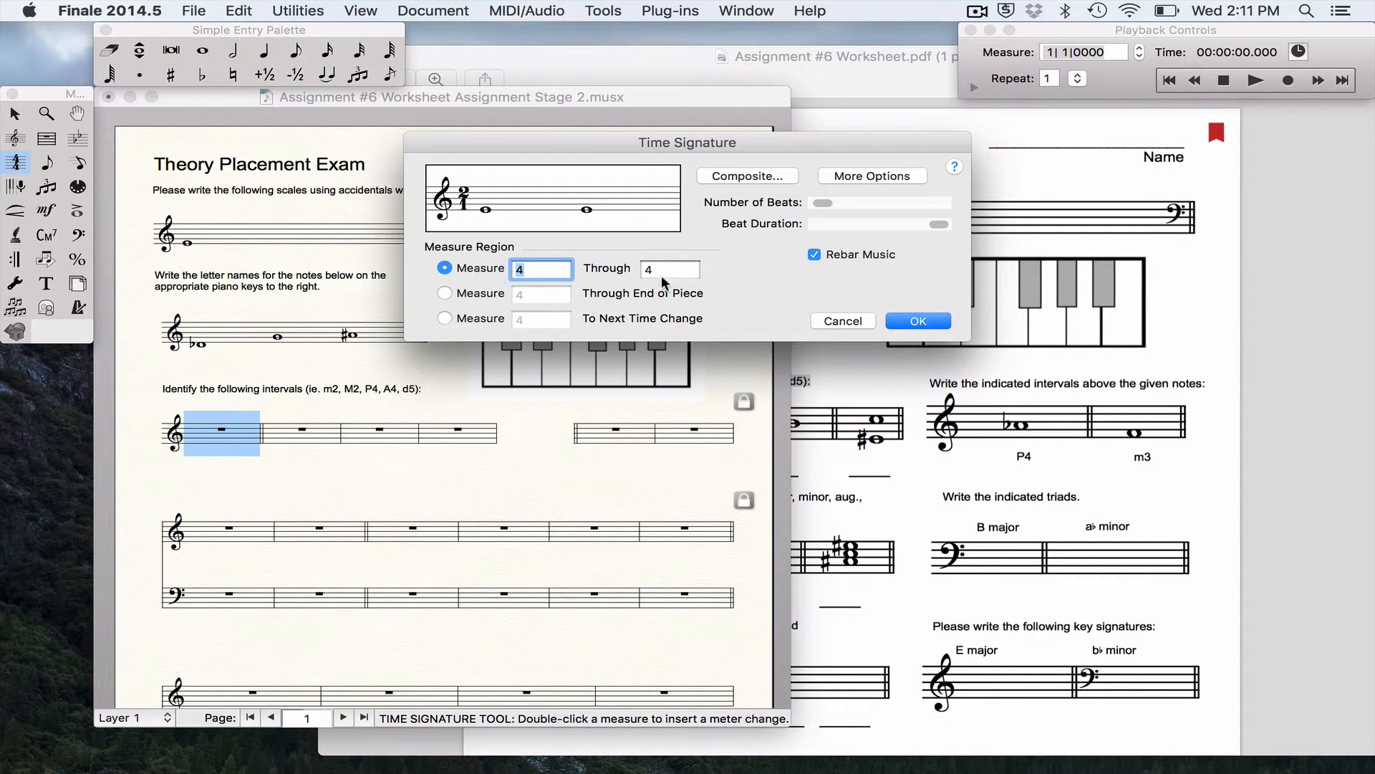
{"action": "key", "text": "Tab"}
{"action": "type", "text": "8"}
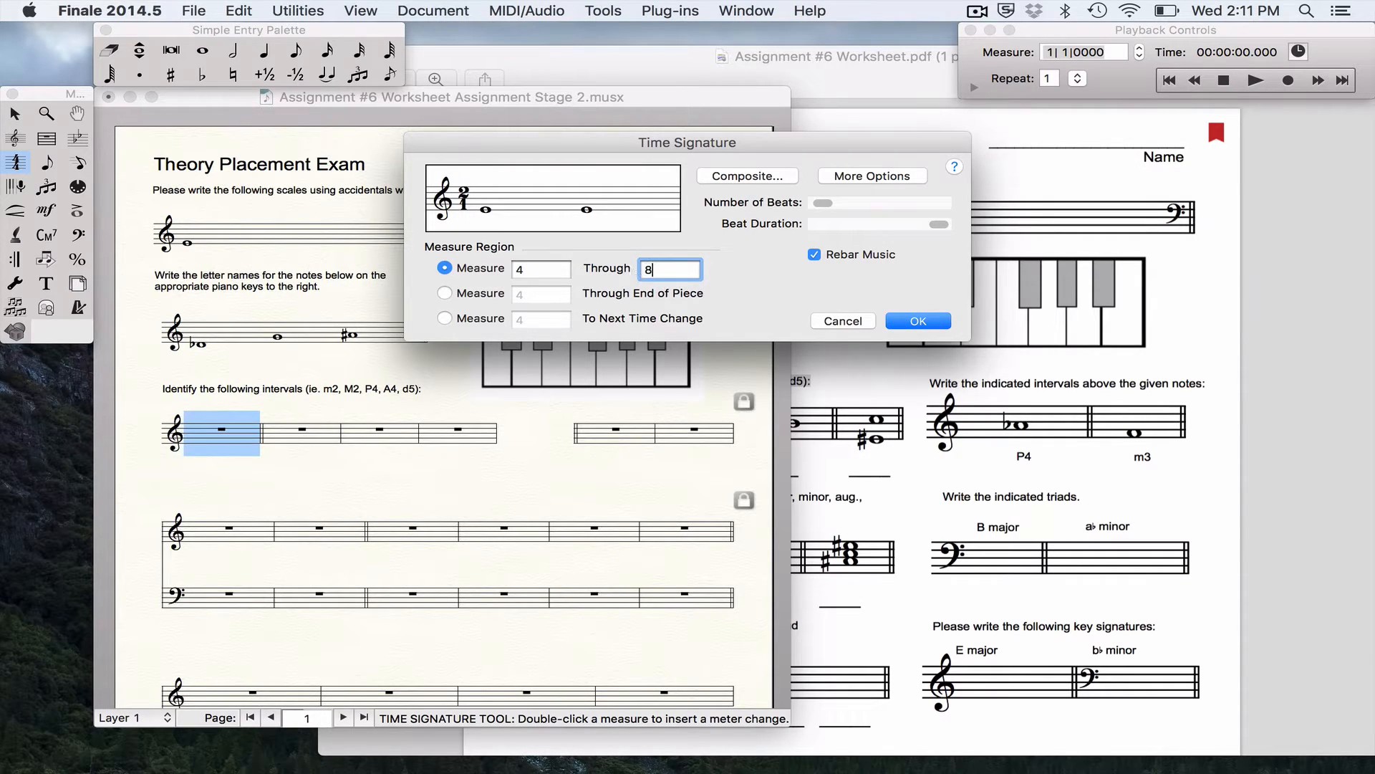
{"action": "left_click", "coordinate": [904, 322]}
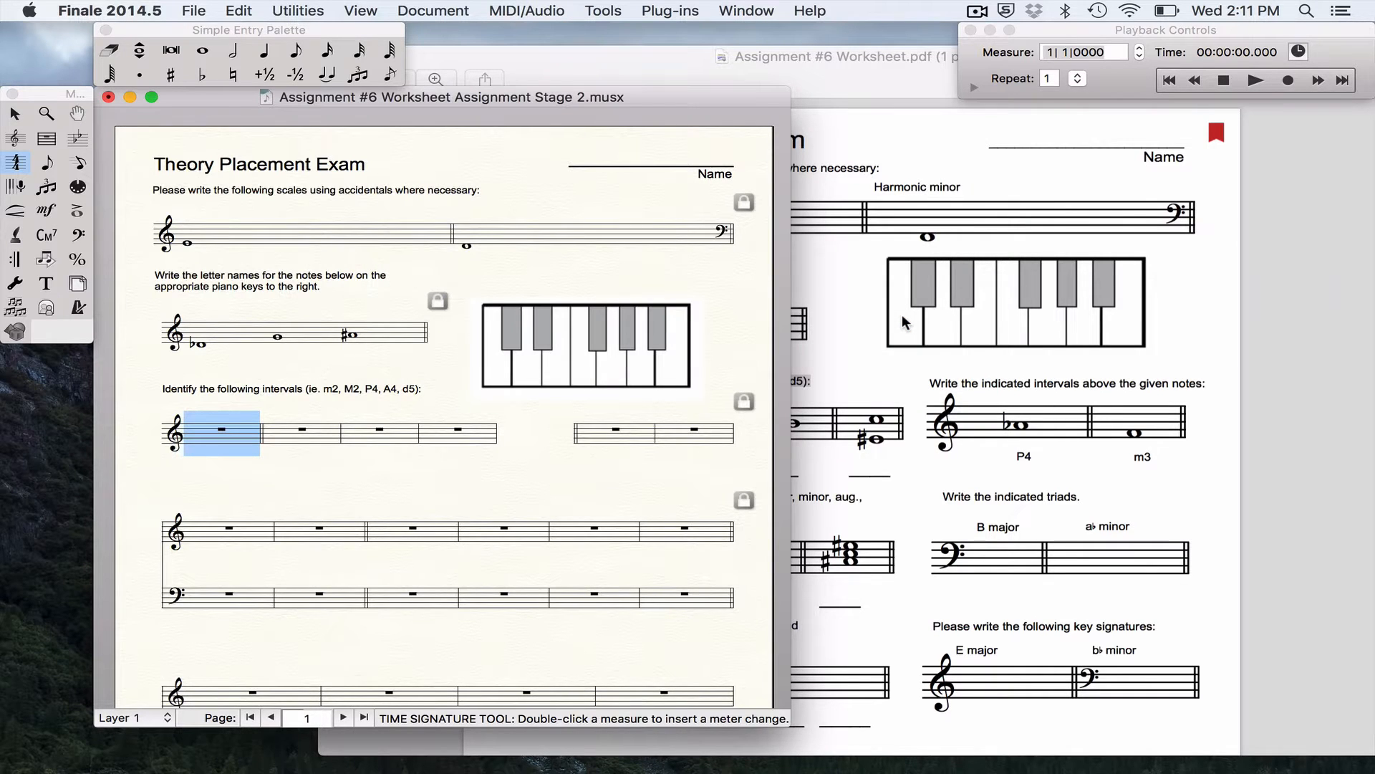
Enter a whole note E on the bottom line of the first interval measure and add the fifth above it, following the worksheet PDF
{"action": "left_click", "coordinate": [202, 50]}
{"action": "left_click", "coordinate": [1175, 475]}
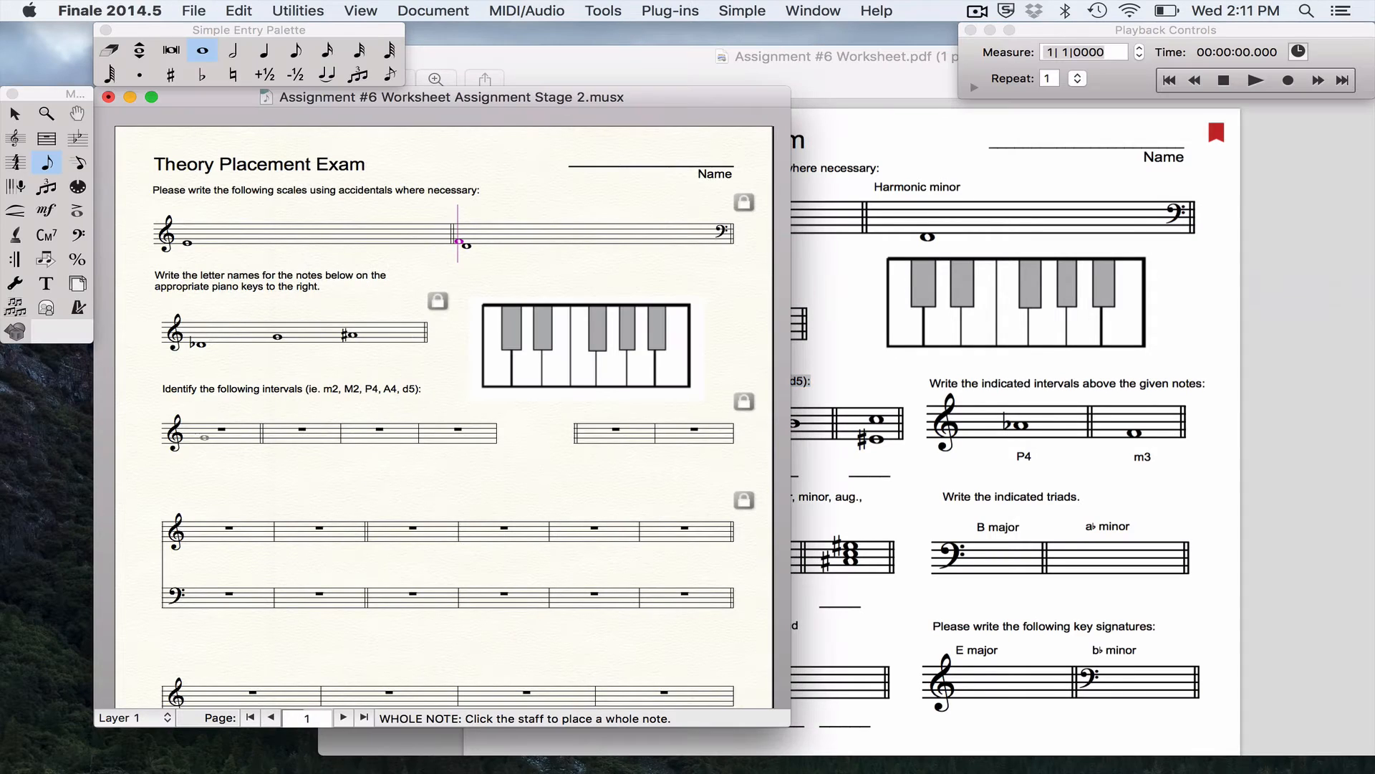
{"action": "left_click", "coordinate": [206, 423]}
{"action": "left_click", "coordinate": [194, 445]}
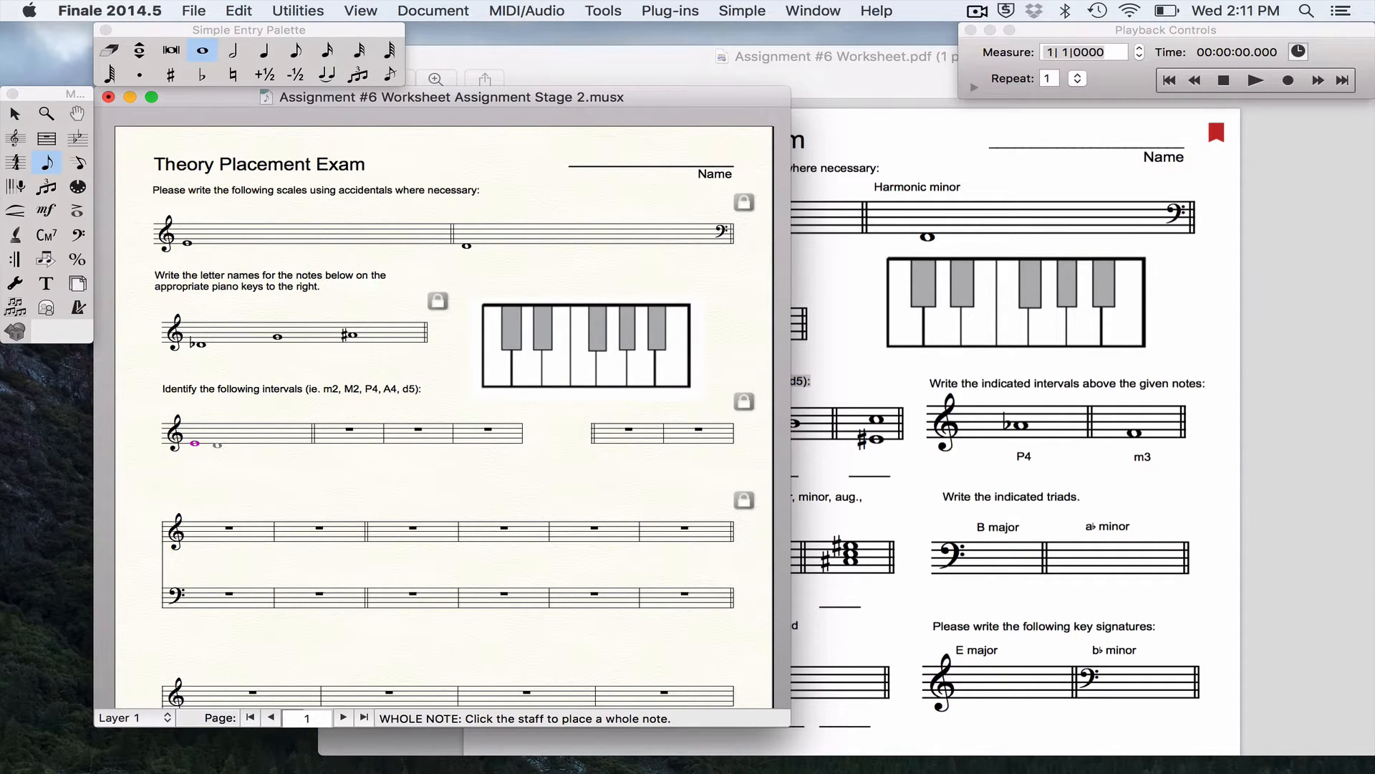
{"action": "left_click", "coordinate": [216, 445]}
{"action": "key", "text": "super+z"}
{"action": "key", "text": "5"}
{"action": "left_click", "coordinate": [858, 483]}
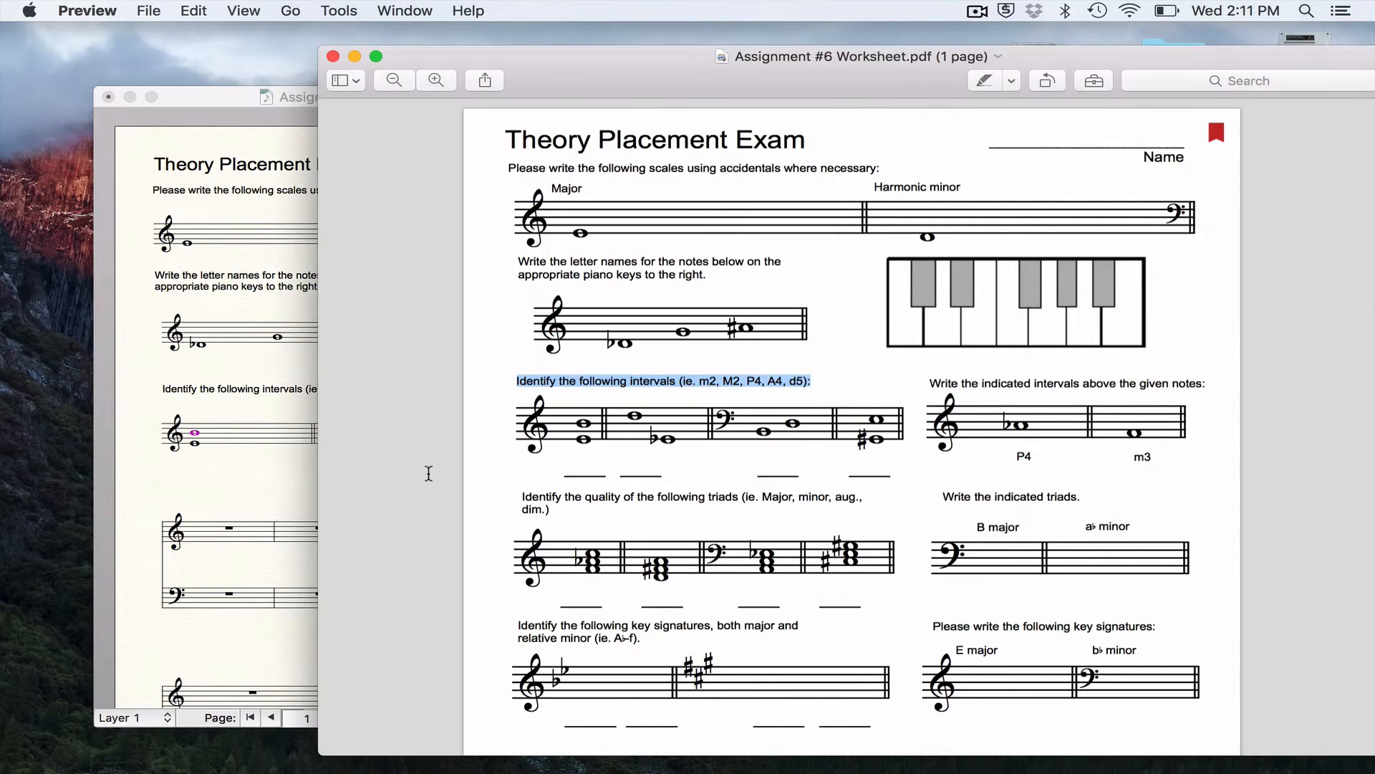
{"action": "left_click", "coordinate": [266, 458]}
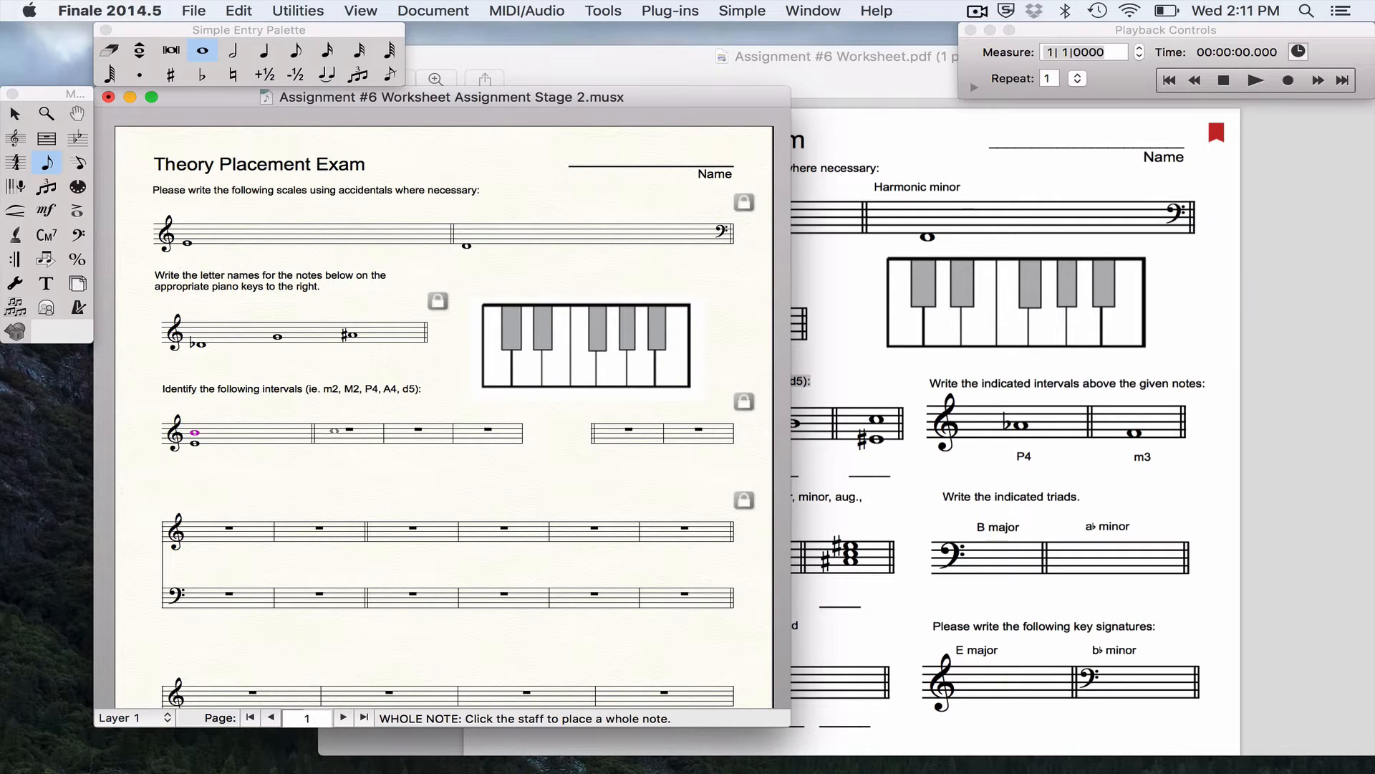
Enter whole notes D on the fourth line and E-flat on the bottom line in the second interval measure, following the worksheet PDF
{"action": "left_click", "coordinate": [332, 430]}
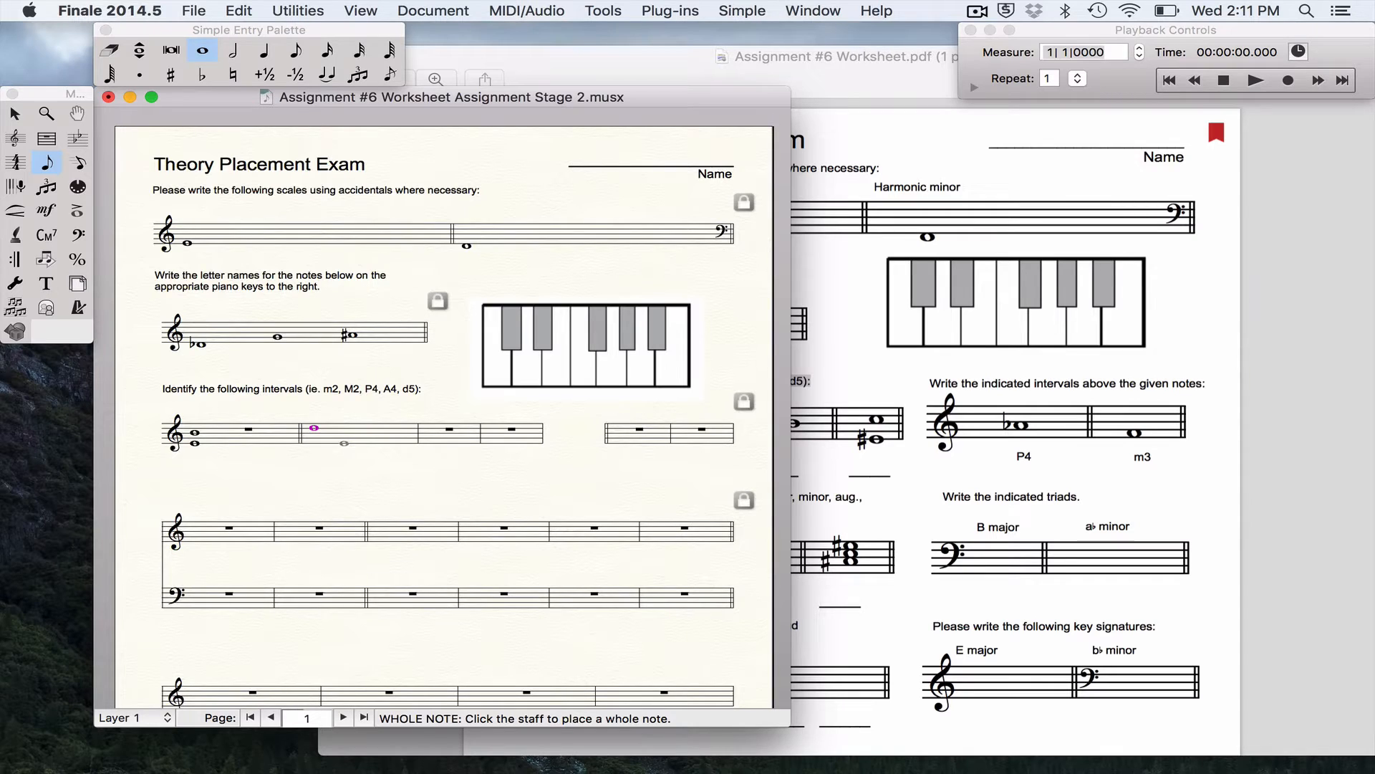
{"action": "left_click", "coordinate": [344, 443]}
{"action": "left_click", "coordinate": [799, 493]}
{"action": "left_click", "coordinate": [256, 498]}
Try changing measure 6 to the bass clef up to the next clef change
{"action": "left_click", "coordinate": [76, 236]}
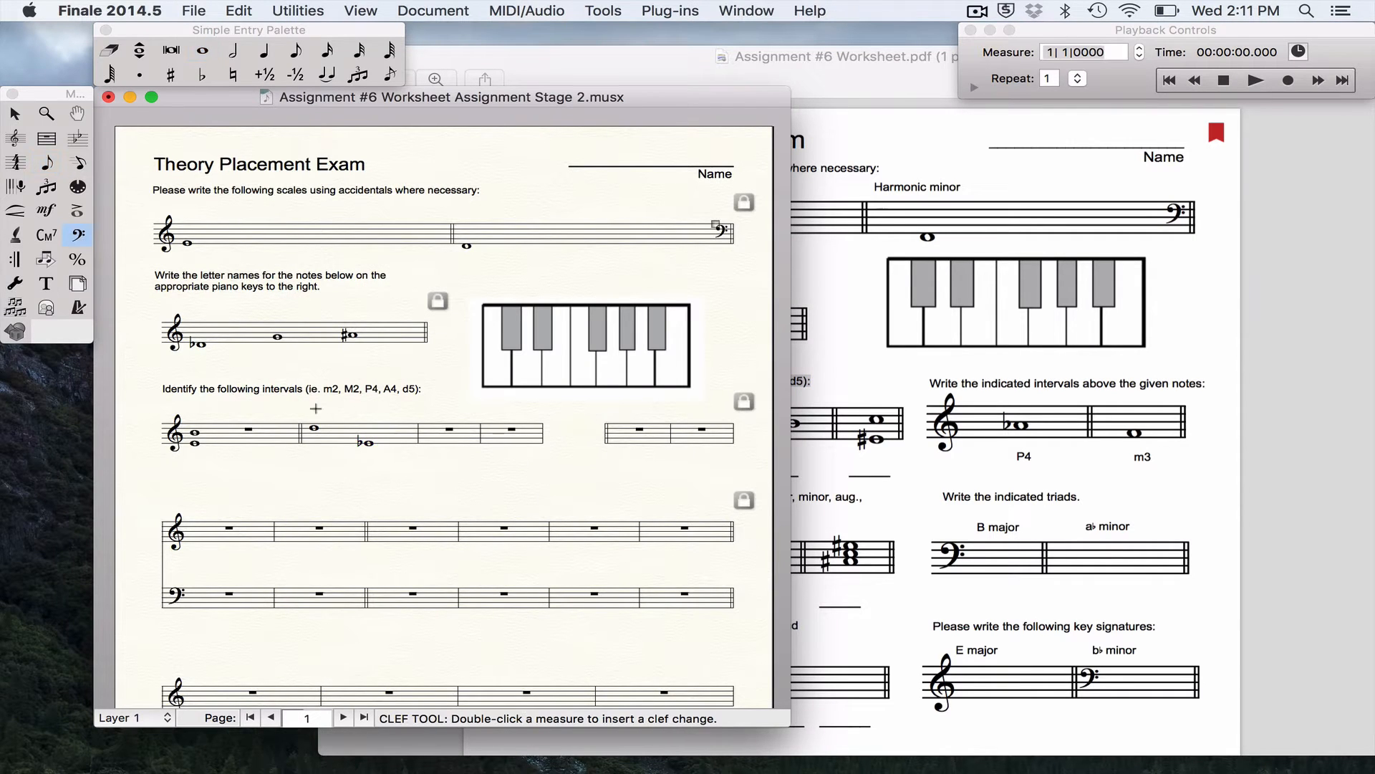
{"action": "double_click", "coordinate": [433, 429]}
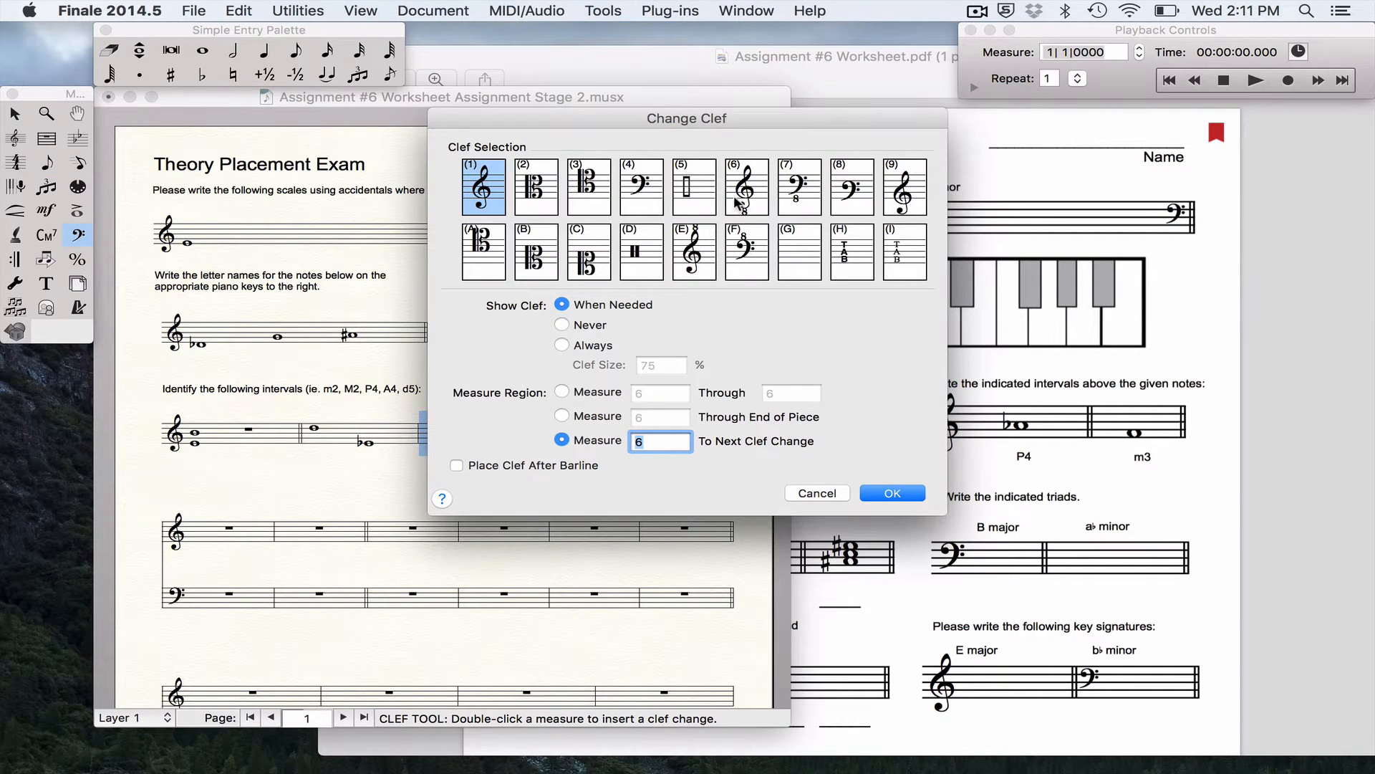
{"action": "left_click", "coordinate": [644, 187]}
{"action": "left_click", "coordinate": [892, 493]}
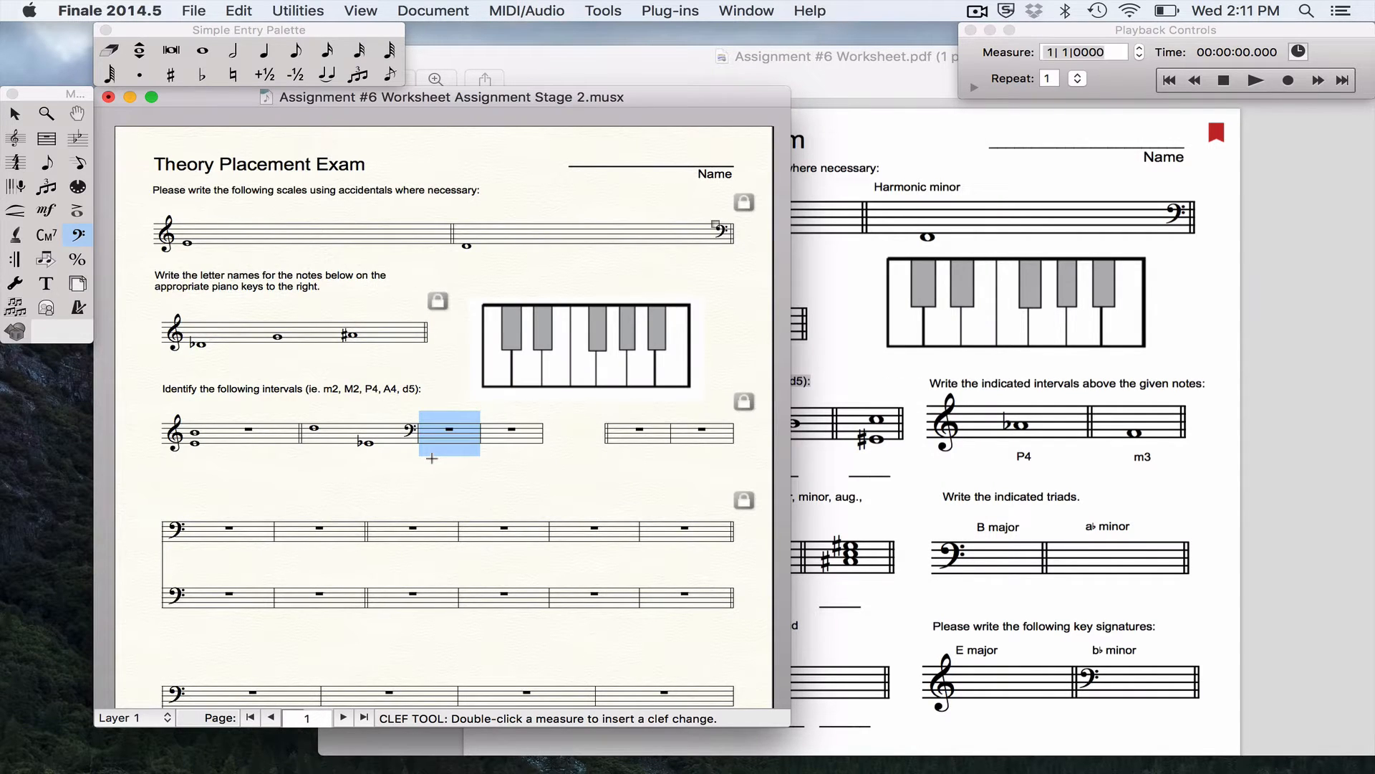
{"action": "key", "text": "super+z"}
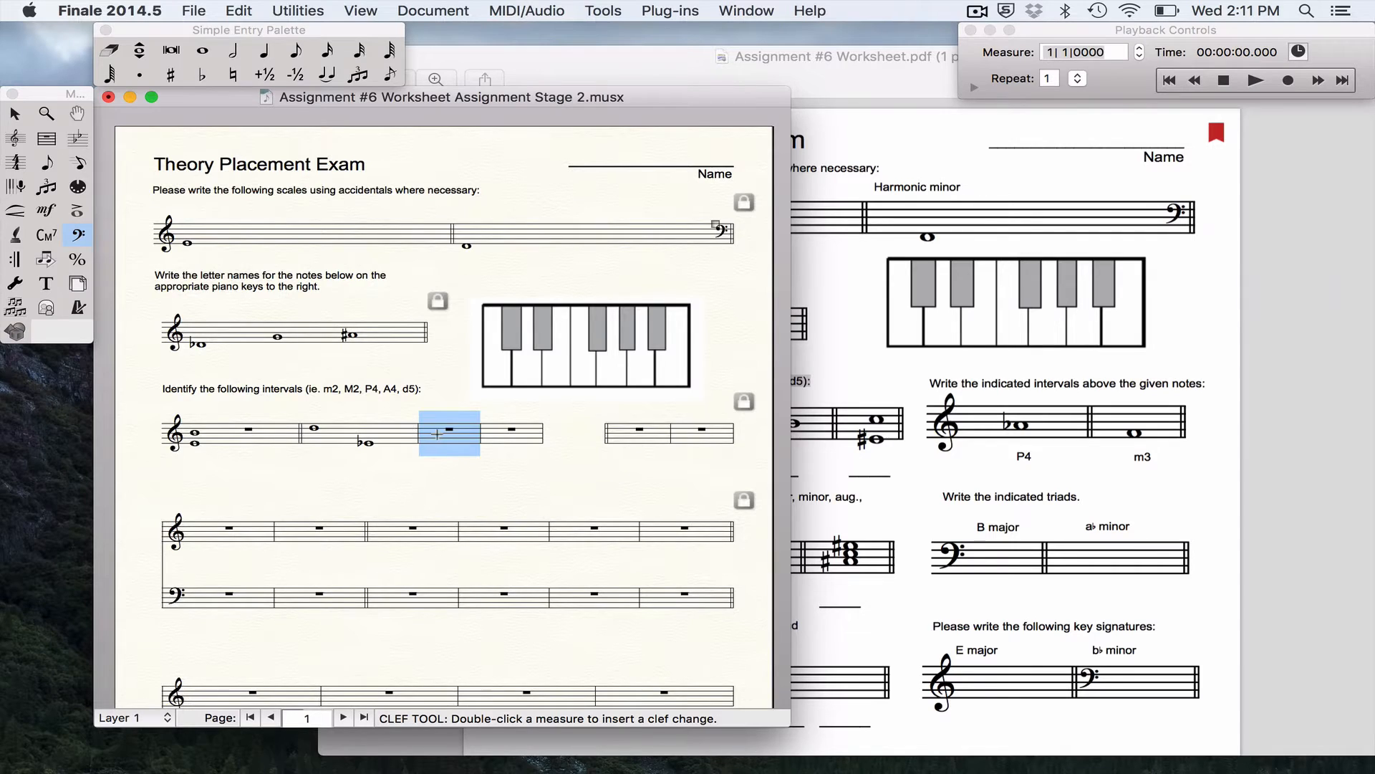
Try restricting the bass clef change to measures 6 through 7 of the intervals system
{"action": "double_click", "coordinate": [434, 437]}
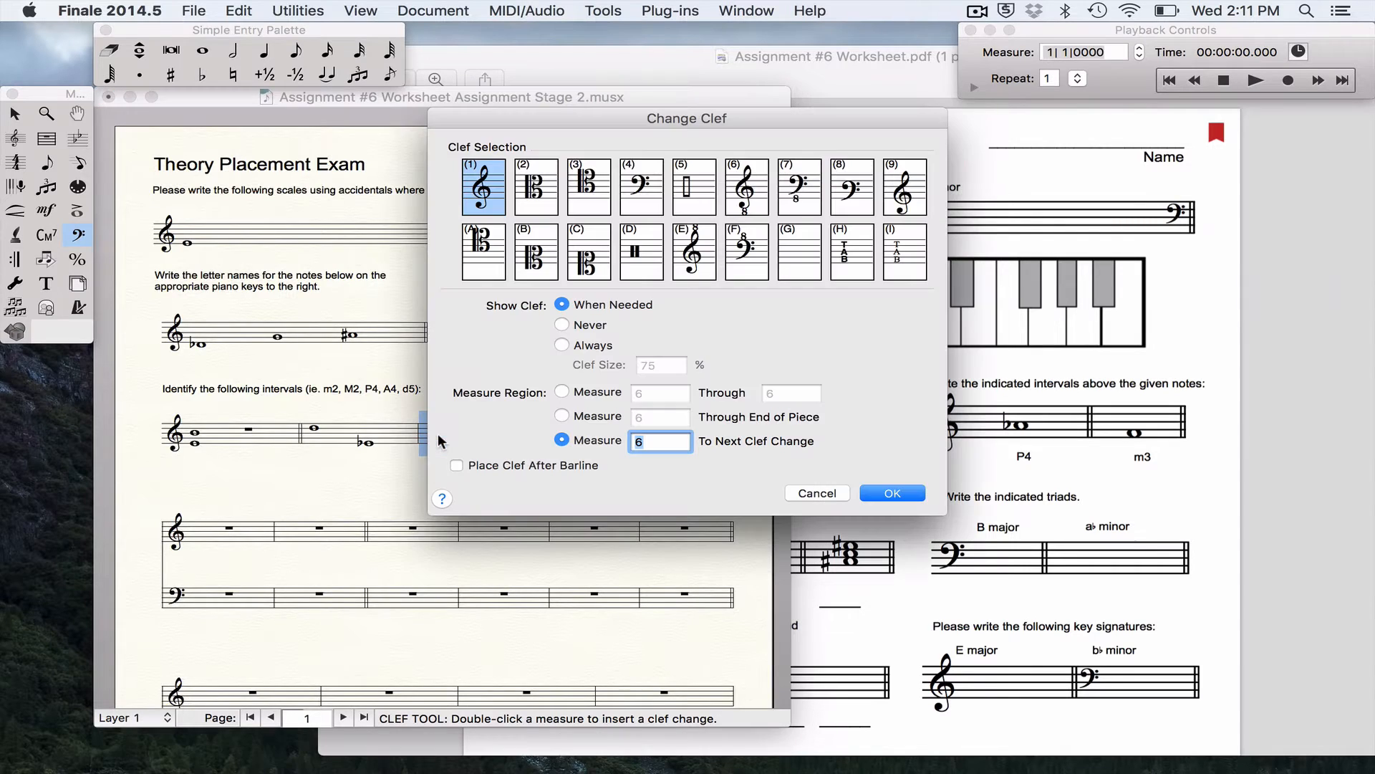
{"action": "left_click", "coordinate": [562, 392]}
{"action": "left_click", "coordinate": [768, 393]}
{"action": "type", "text": "6"}
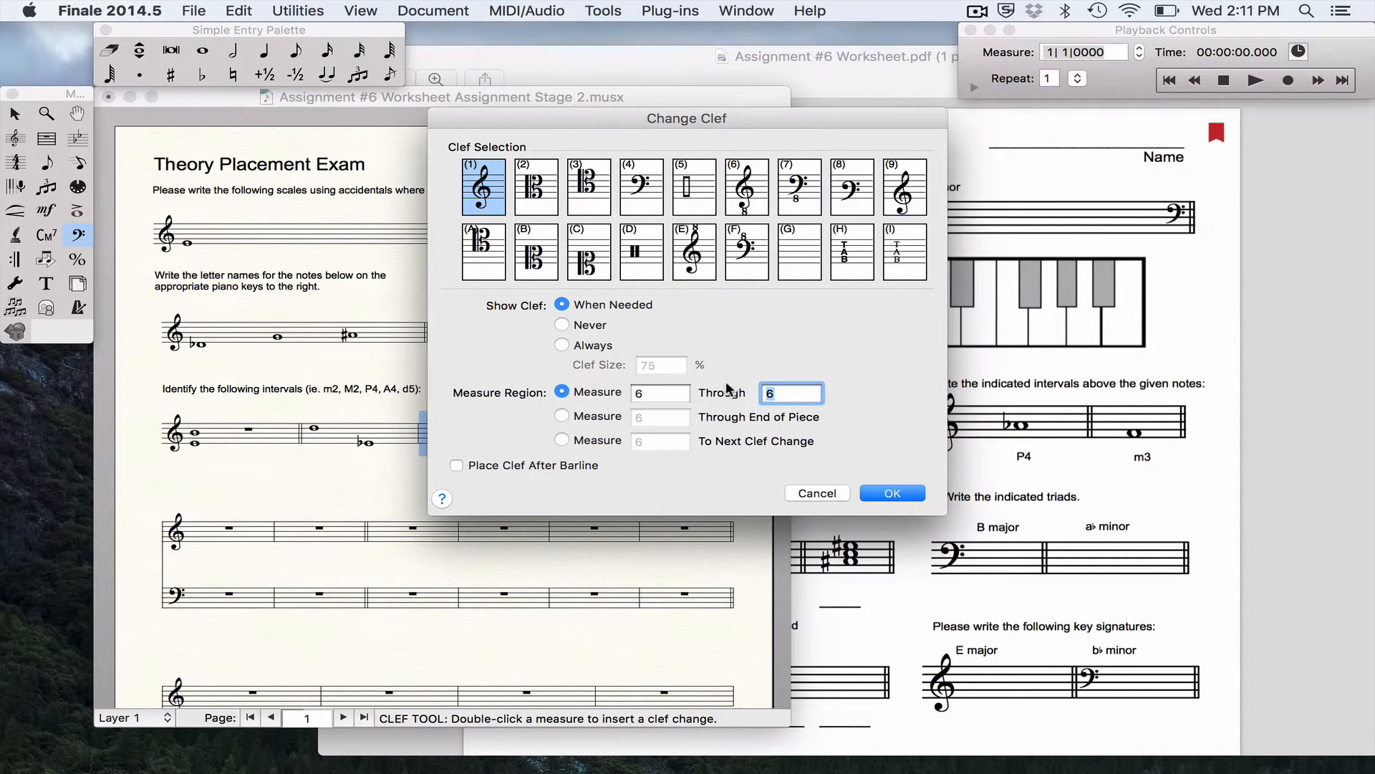
{"action": "left_click", "coordinate": [896, 493]}
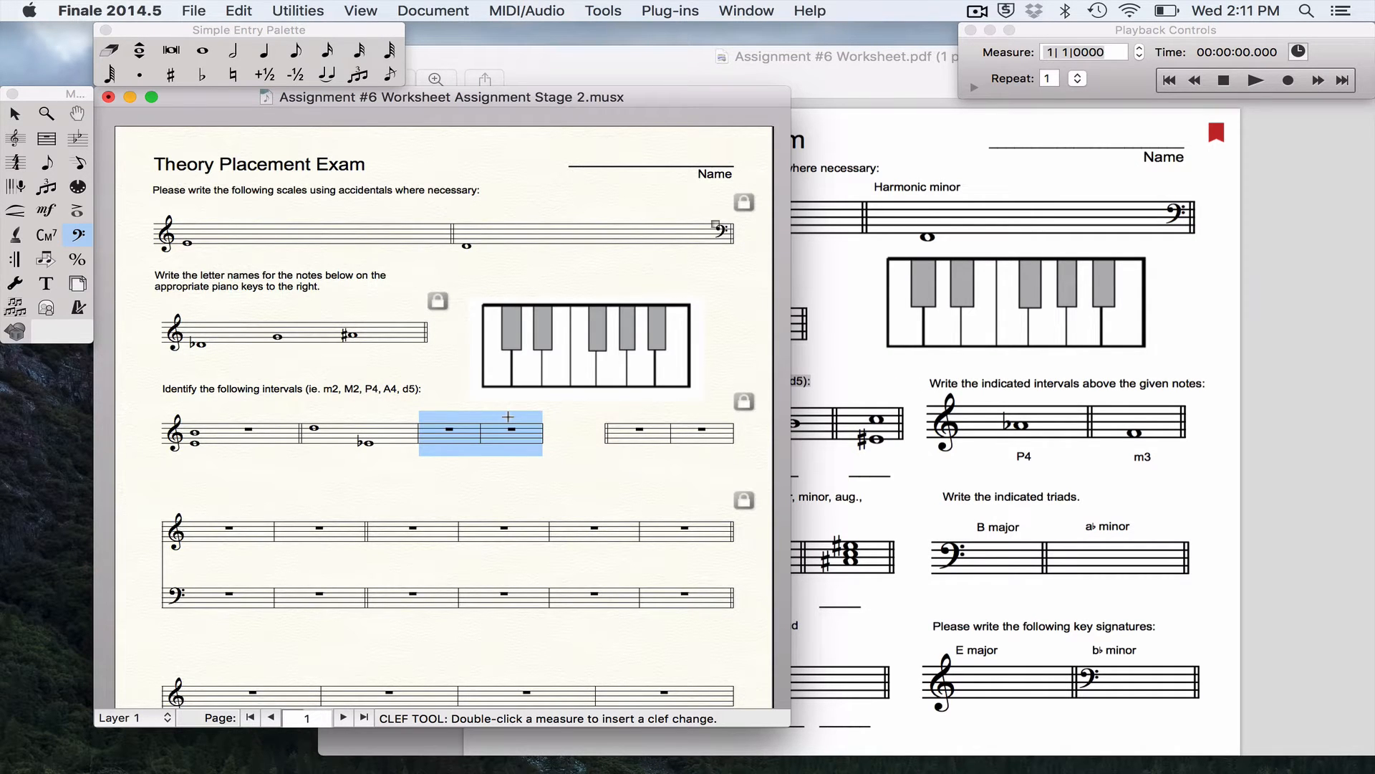
{"action": "double_click", "coordinate": [456, 430]}
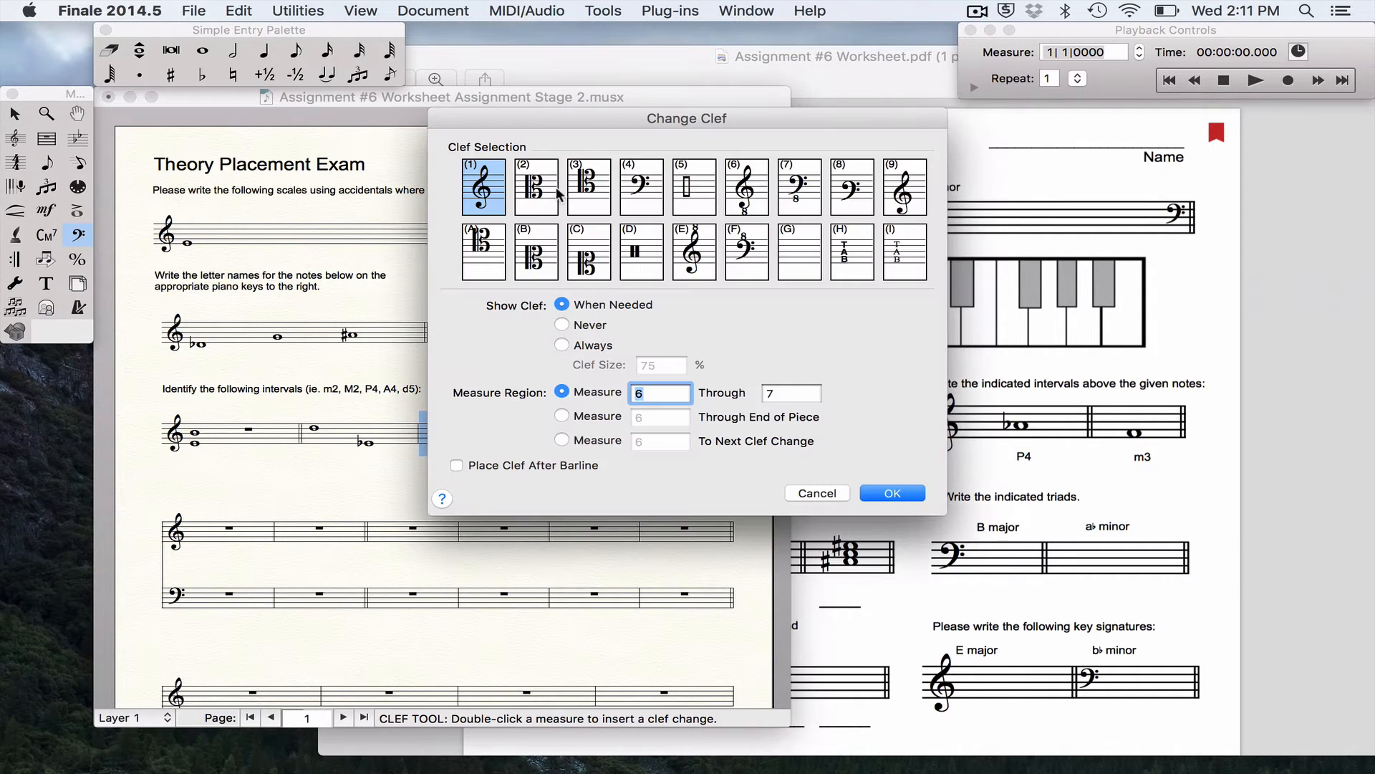
{"action": "left_click", "coordinate": [640, 190]}
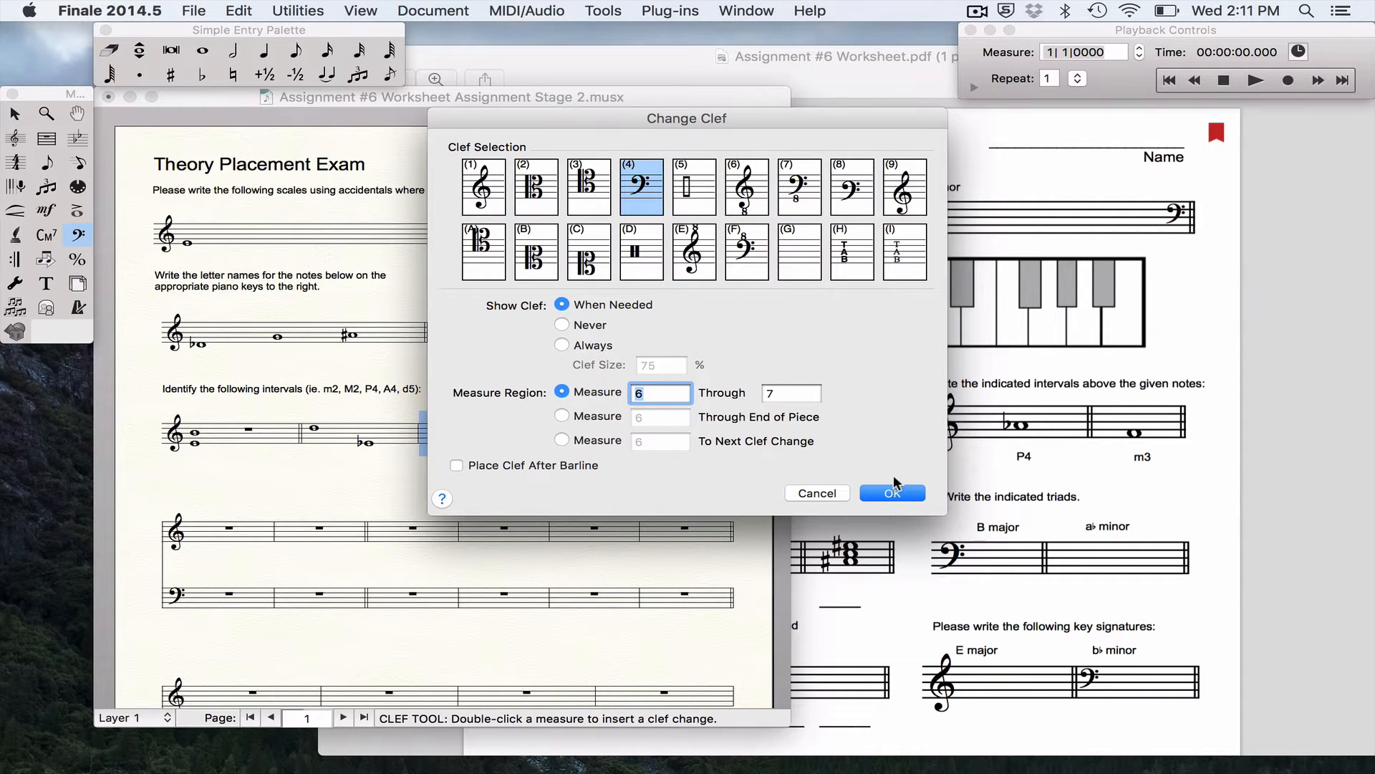
{"action": "left_click", "coordinate": [894, 493]}
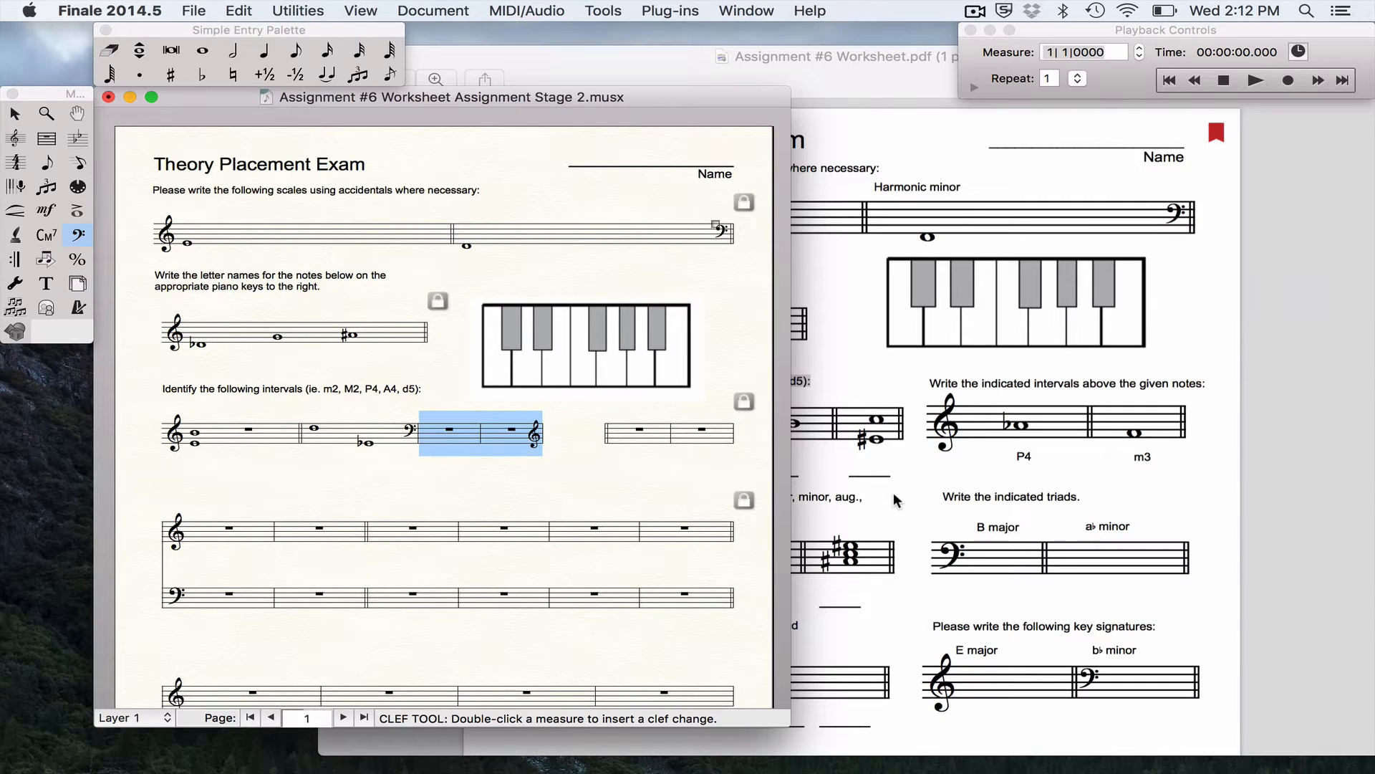
{"action": "key", "text": "super+z"}
Change the clef to bass from measure 6 to the next clef change
{"action": "double_click", "coordinate": [445, 430]}
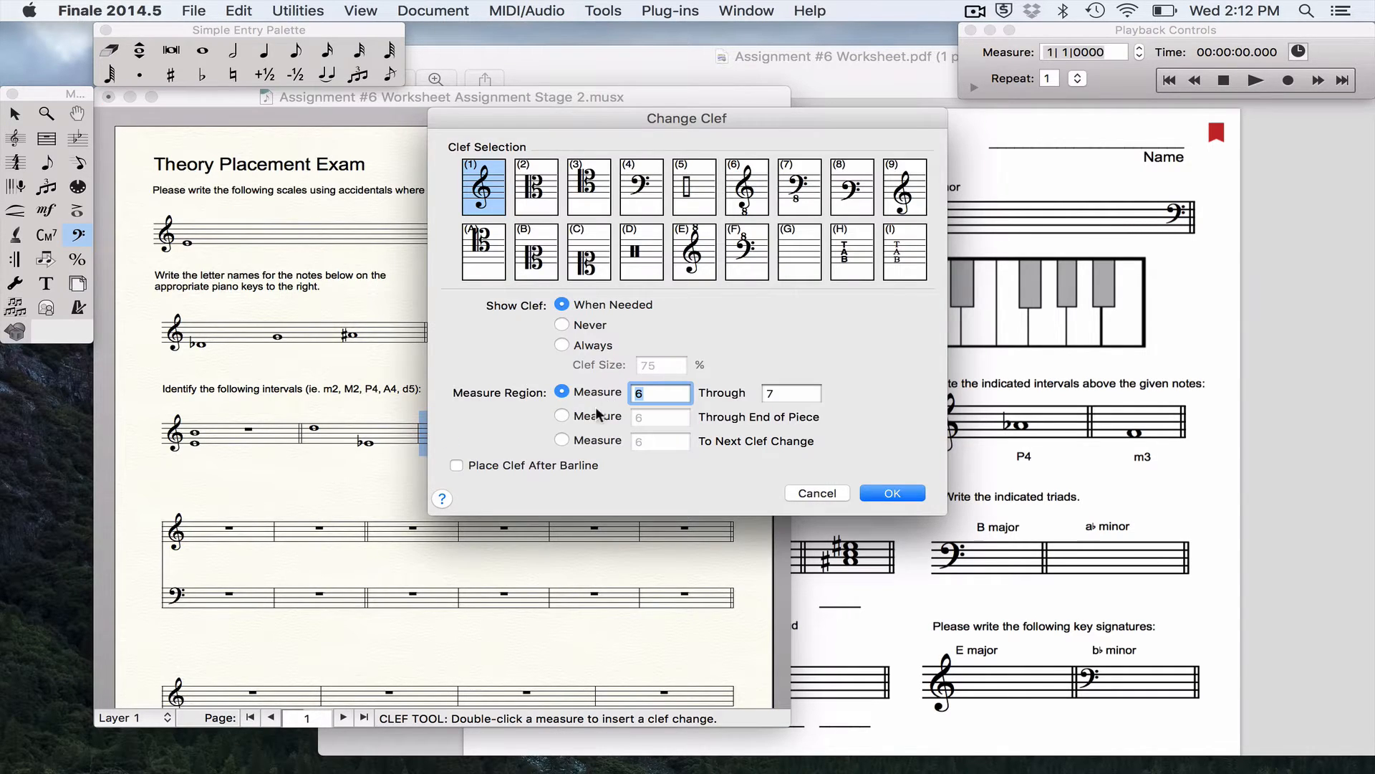
{"action": "left_click", "coordinate": [562, 440]}
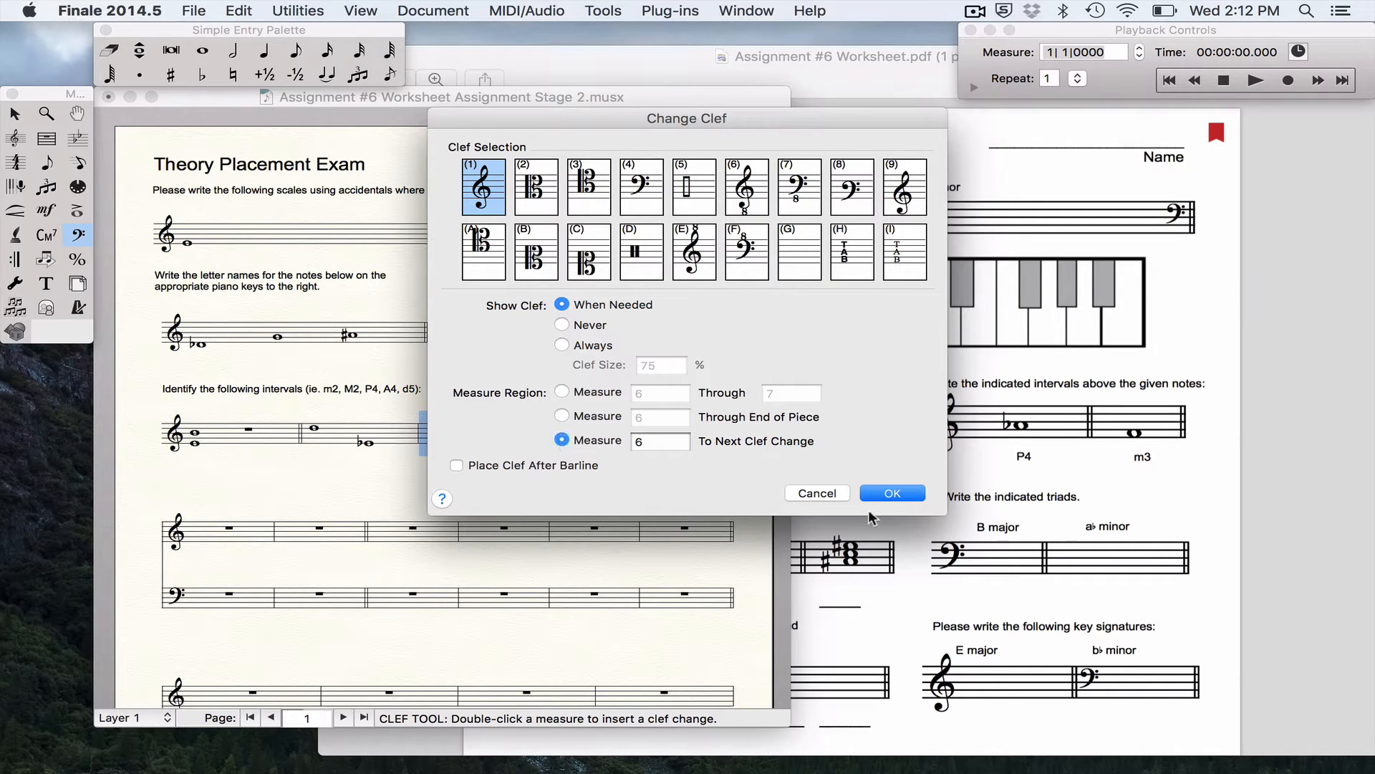
{"action": "left_click", "coordinate": [904, 494]}
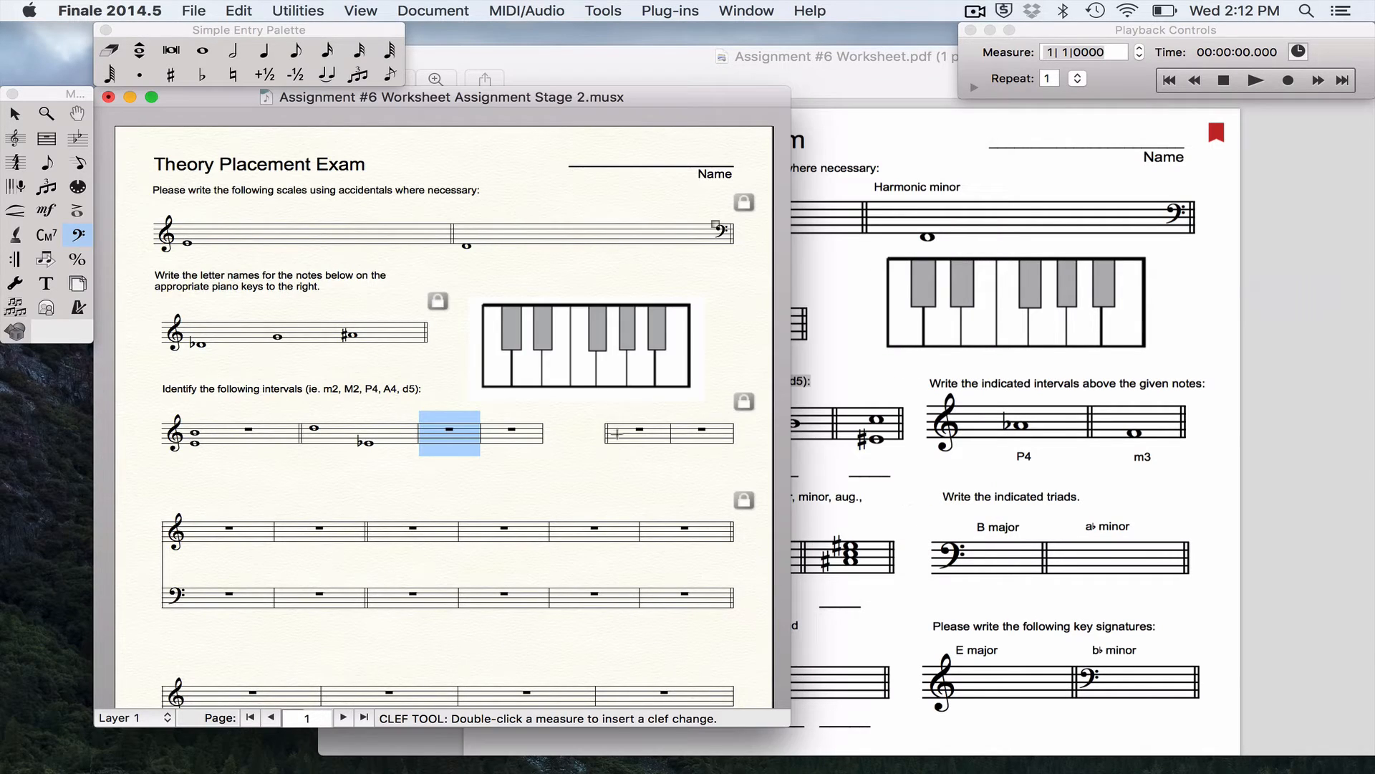
{"action": "double_click", "coordinate": [474, 435]}
{"action": "left_click", "coordinate": [641, 185]}
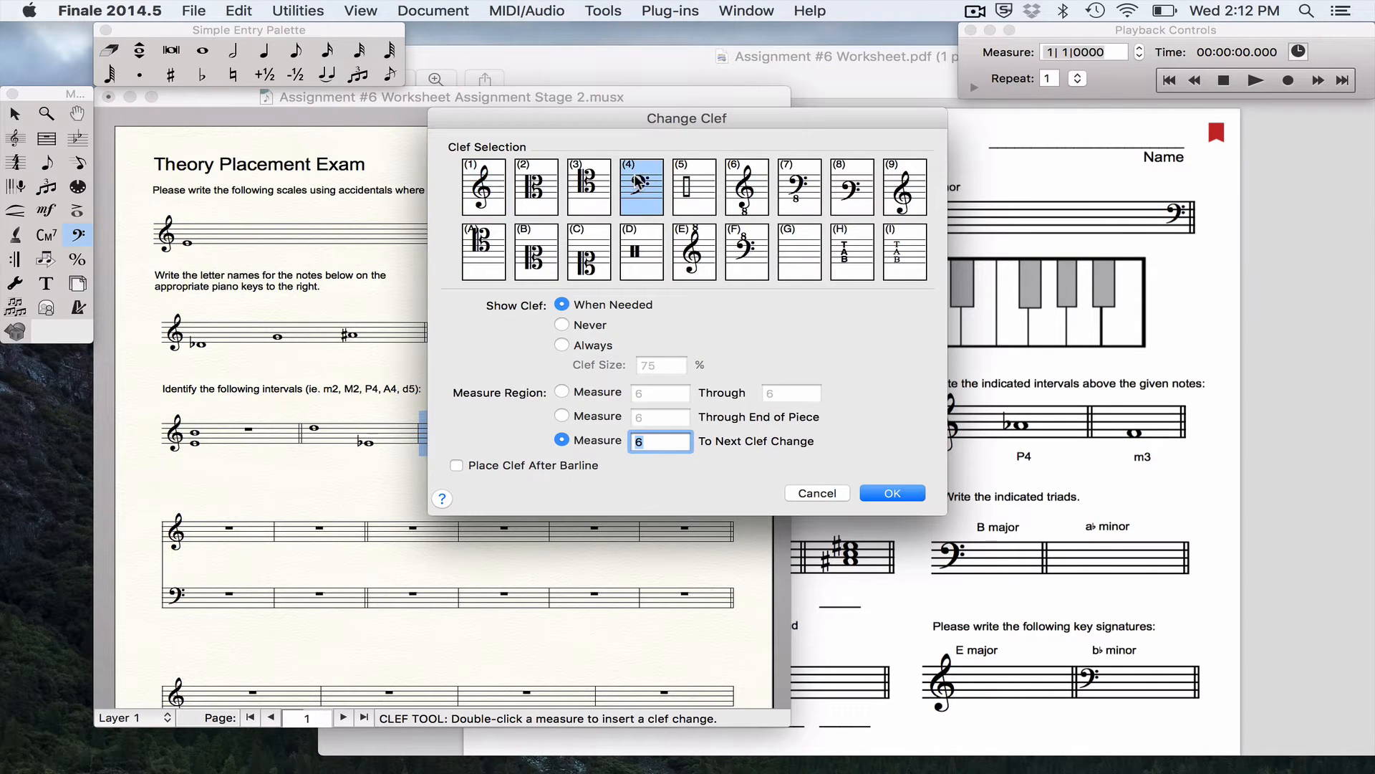
{"action": "left_click", "coordinate": [892, 493]}
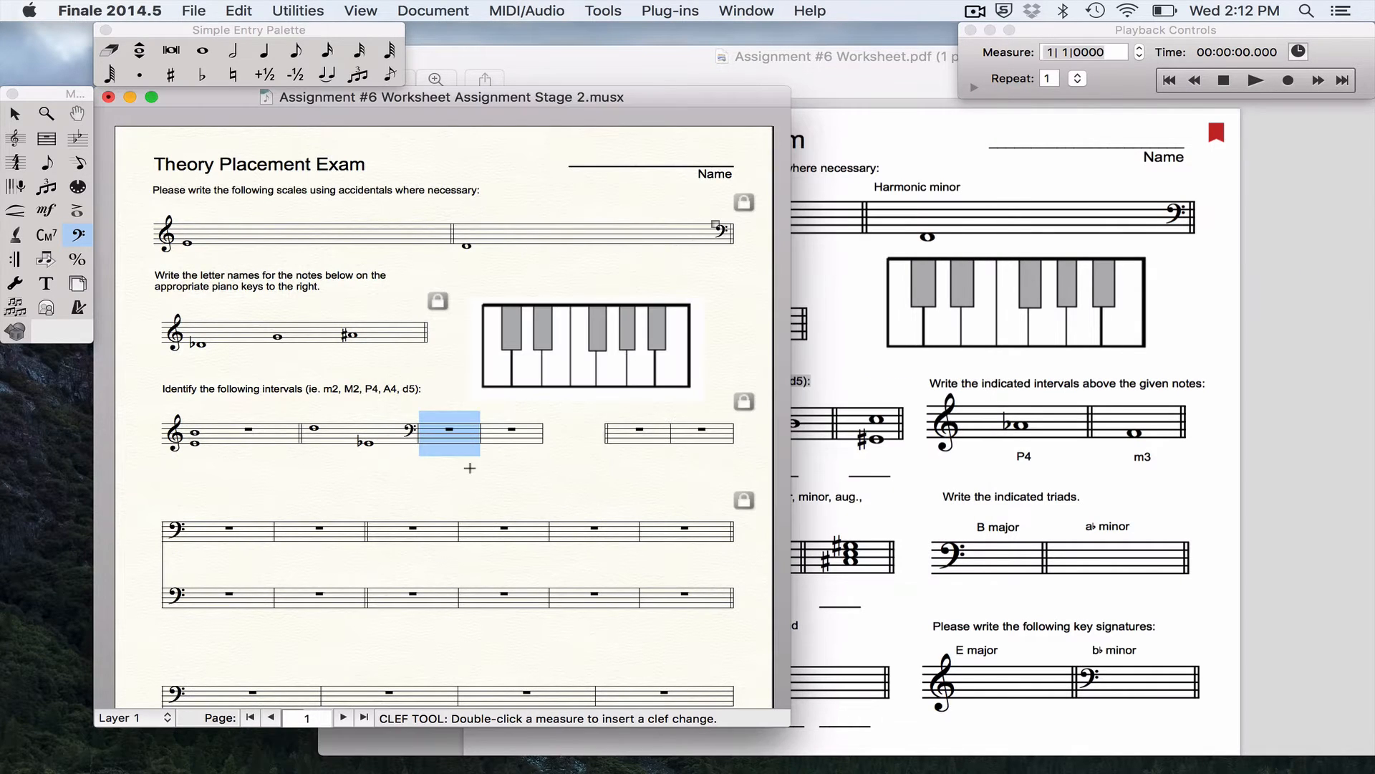
{"action": "left_click", "coordinate": [487, 485]}
Enter whole notes B on the second line and D on the middle line in the bass-clef interval measure, following the worksheet PDF
{"action": "left_click", "coordinate": [958, 541]}
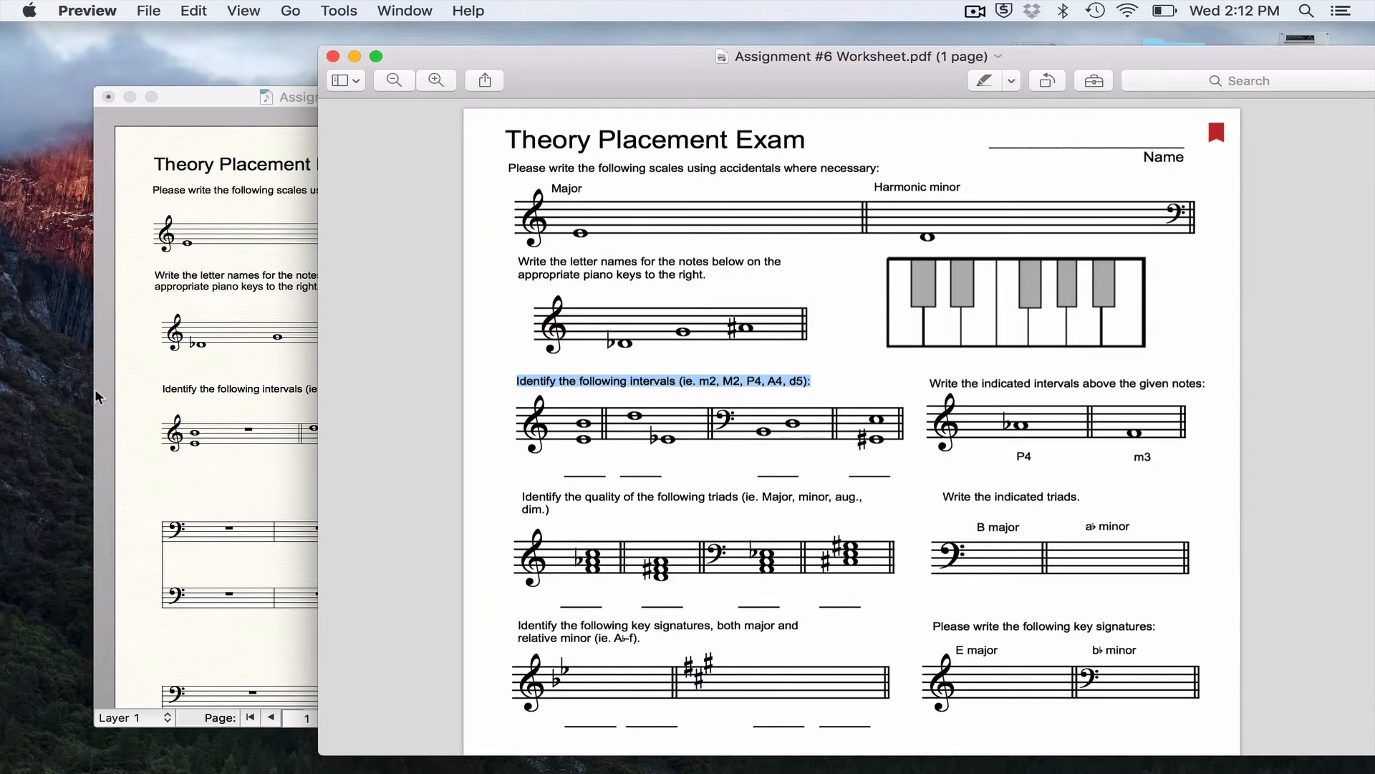
{"action": "left_click", "coordinate": [182, 438]}
{"action": "left_click", "coordinate": [203, 50]}
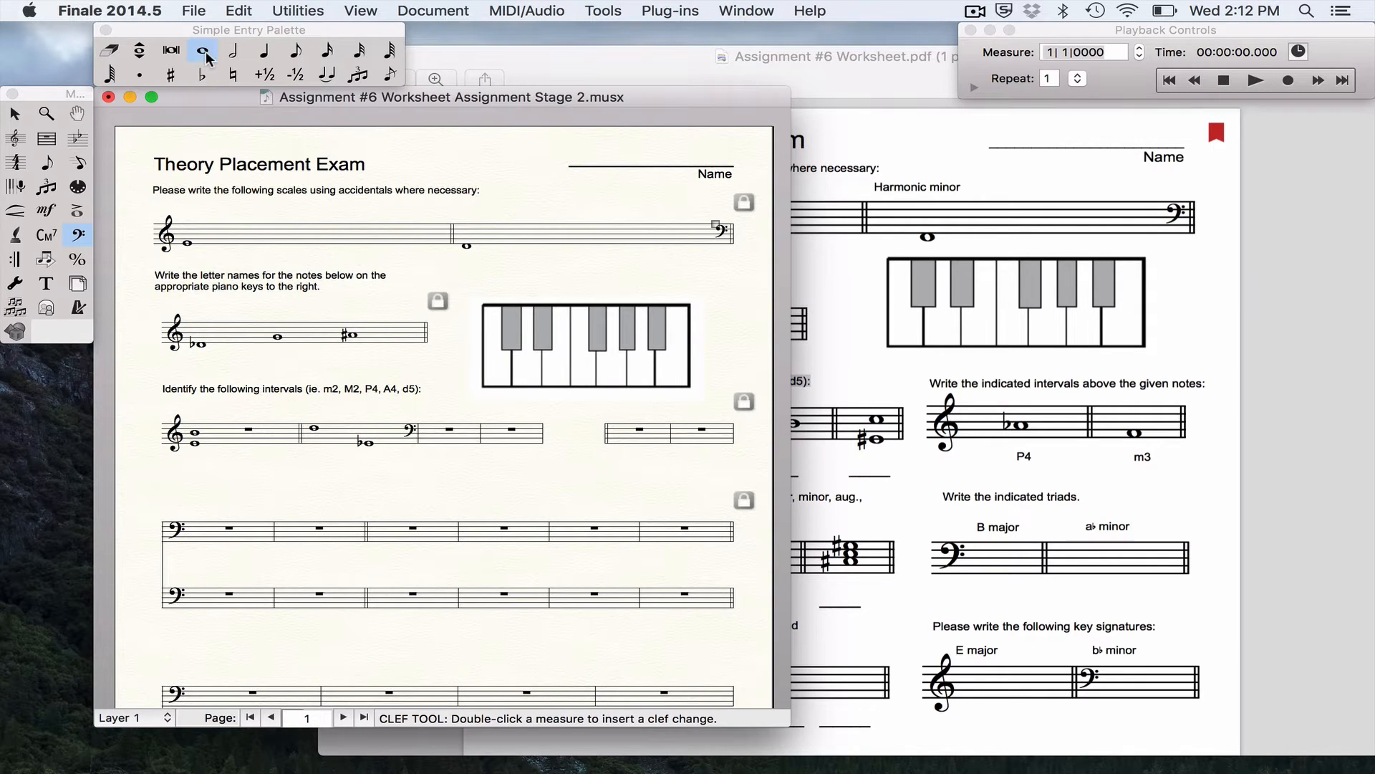
{"action": "left_click", "coordinate": [429, 437]}
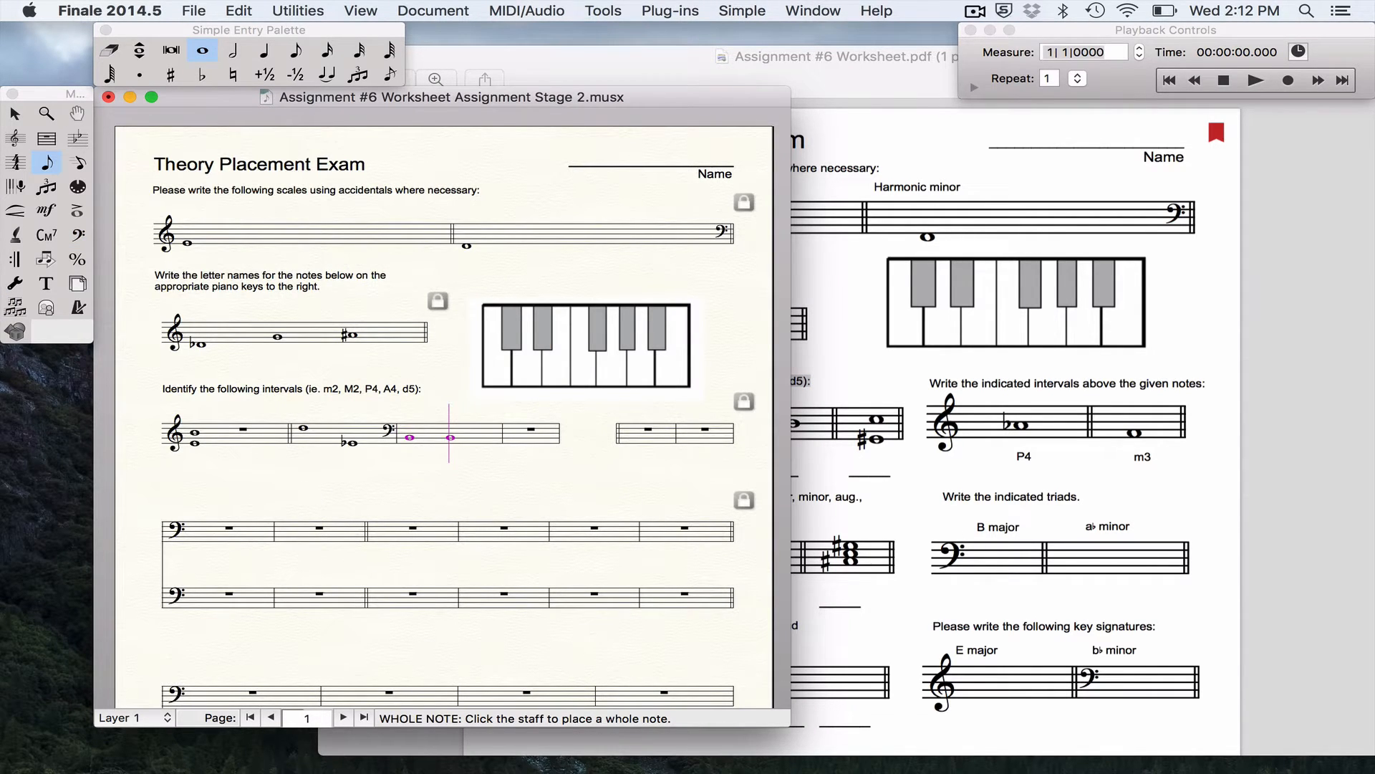
{"action": "left_click", "coordinate": [451, 434]}
Enter a whole note on the bottom line of the fourth interval measure, sharpen it, and add the sixth above
{"action": "left_click", "coordinate": [510, 427]}
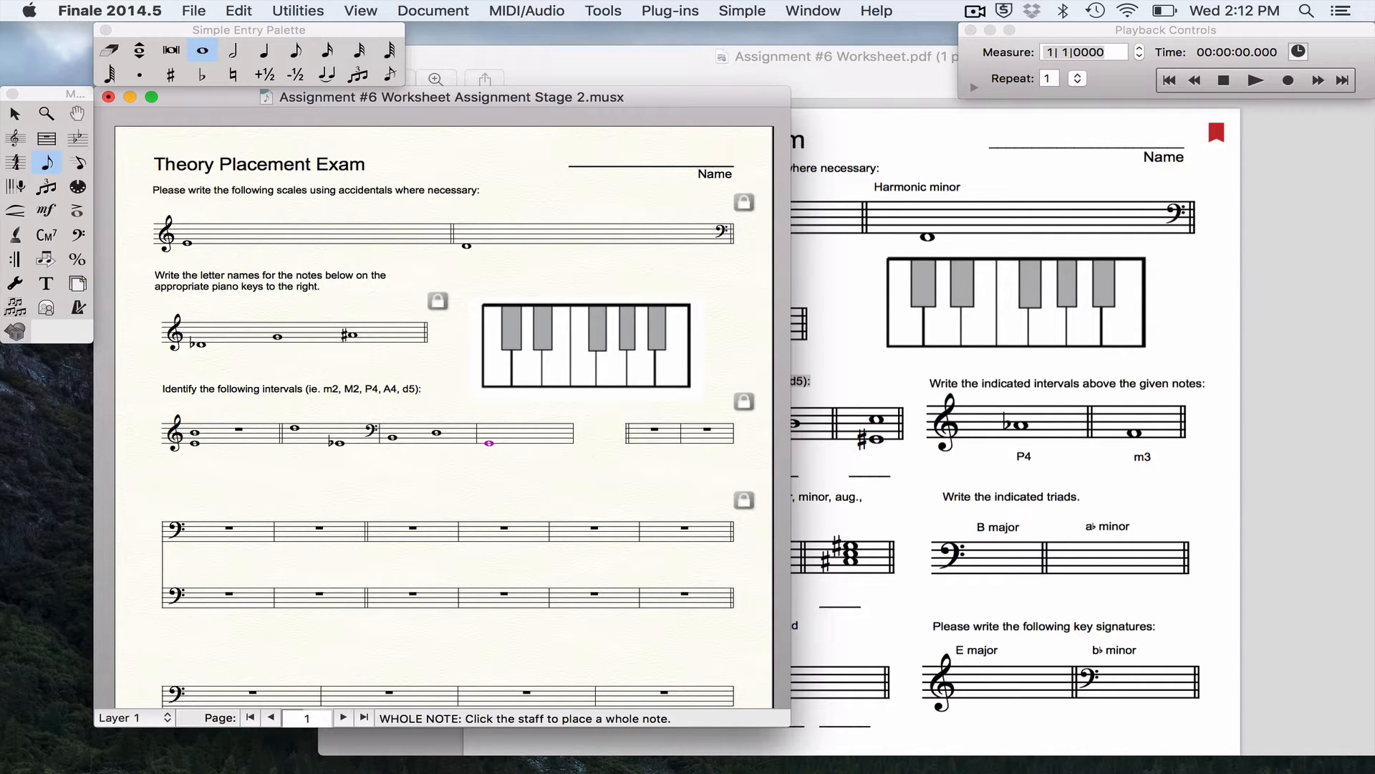
{"action": "key", "text": "plus"}
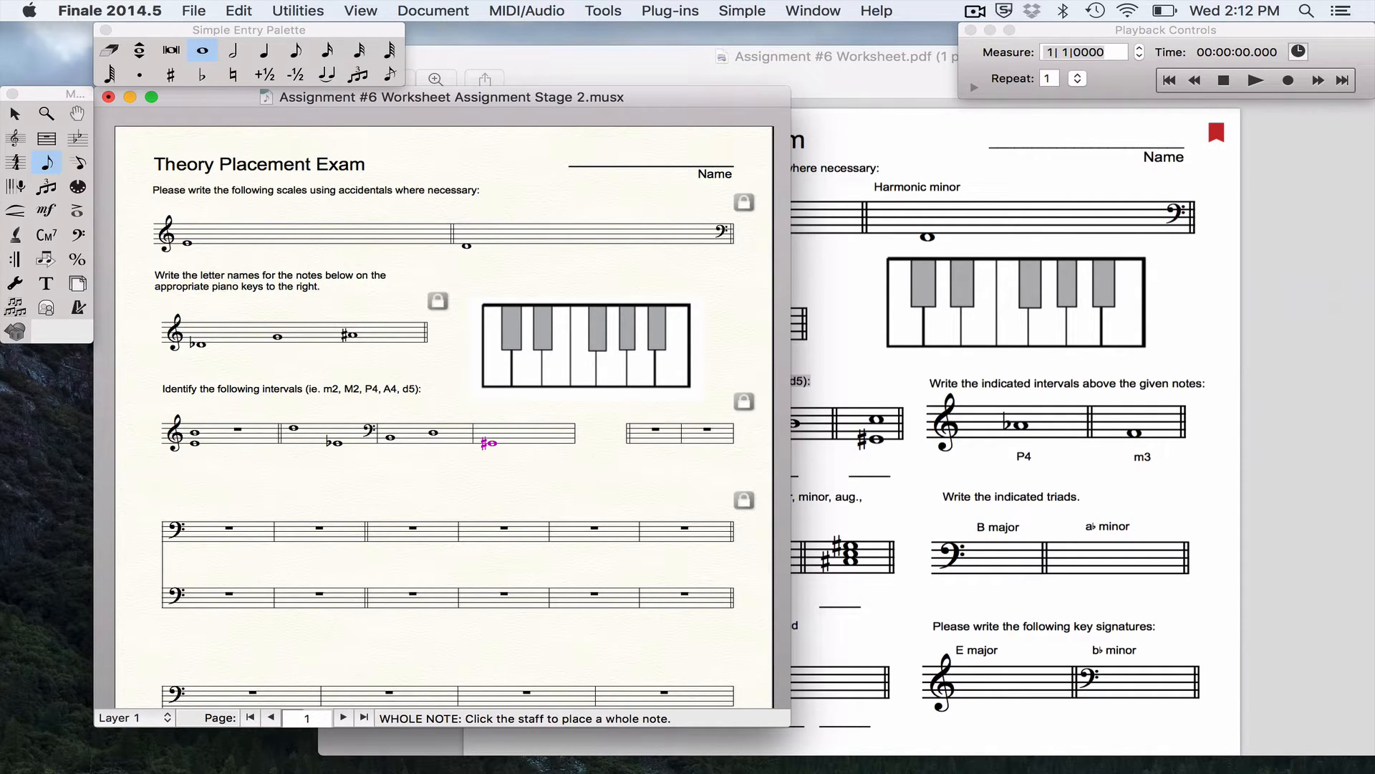
{"action": "key", "text": "6"}
{"action": "left_click", "coordinate": [391, 437], "text": "alt"}
{"action": "key", "text": "Escape"}
{"action": "key", "text": "Left"}
{"action": "key", "text": "Right"}
{"action": "key", "text": "Right"}
{"action": "key", "text": "Left"}
{"action": "key", "text": "Left"}
Change the clef to treble from measure 9 to the next clef change
{"action": "left_click", "coordinate": [78, 234]}
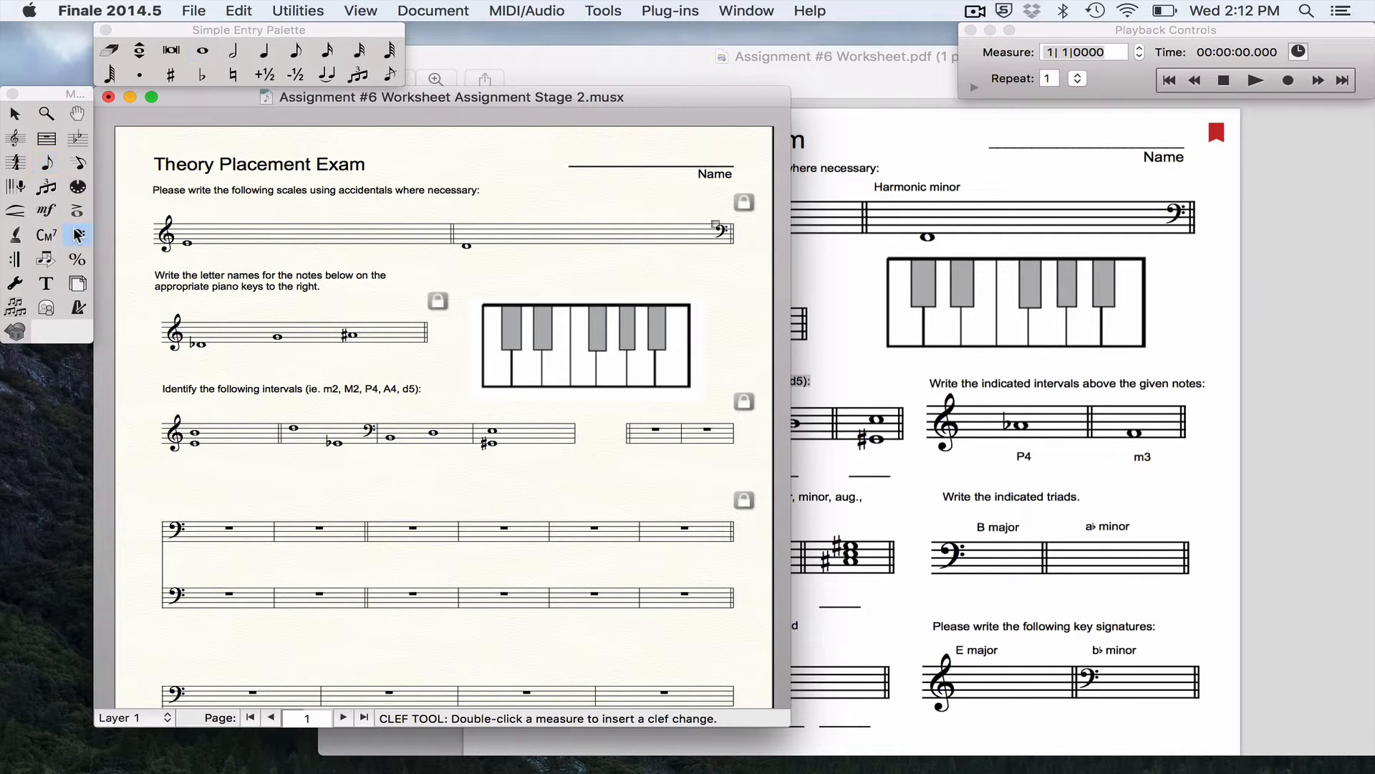
{"action": "double_click", "coordinate": [639, 425]}
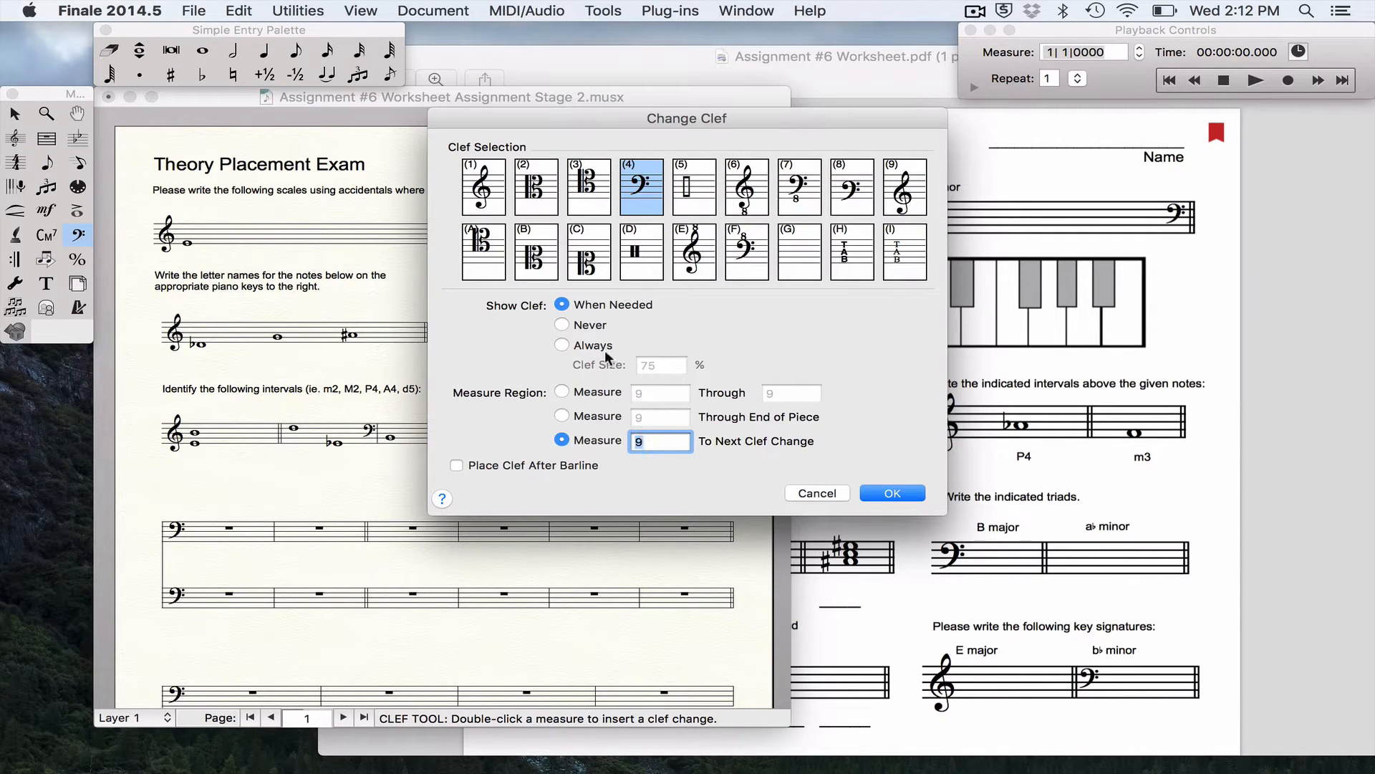
{"action": "left_click", "coordinate": [481, 193]}
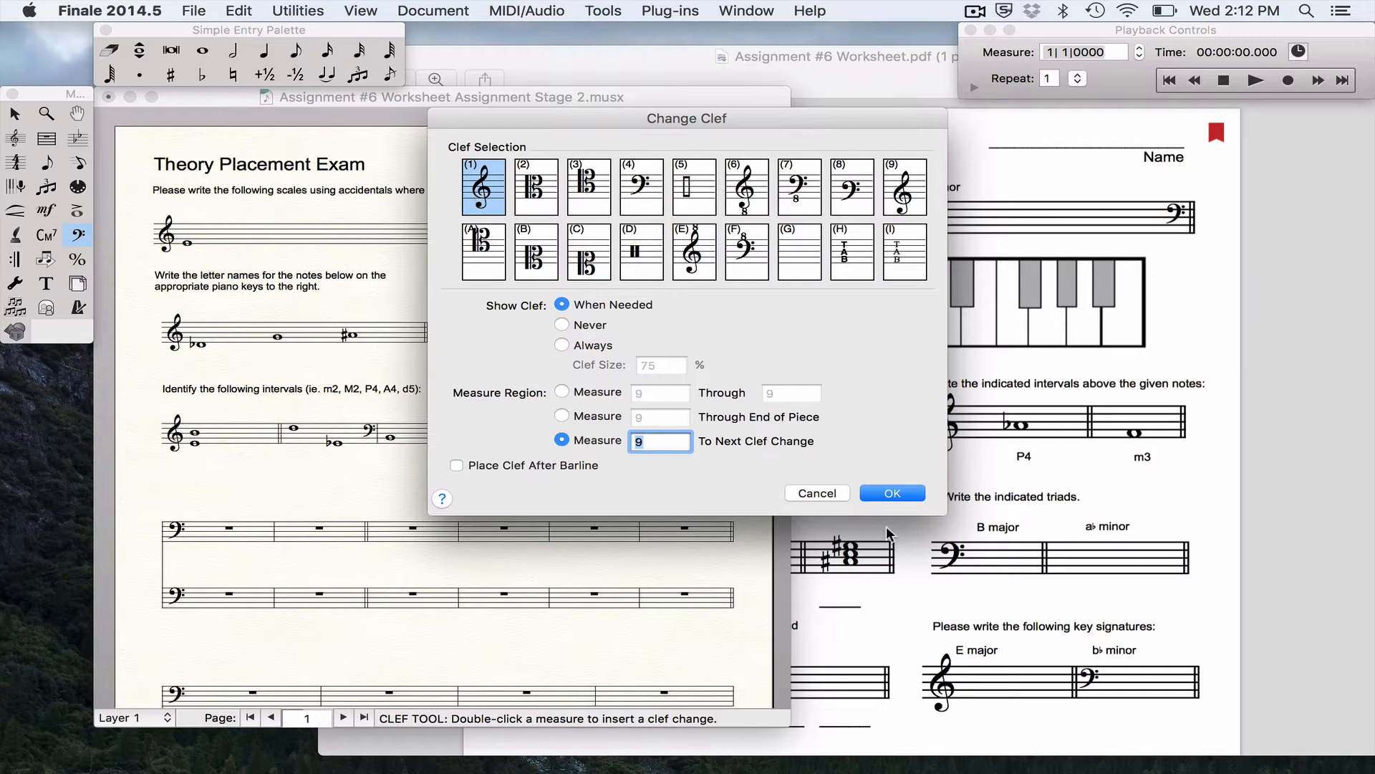
{"action": "left_click", "coordinate": [893, 494]}
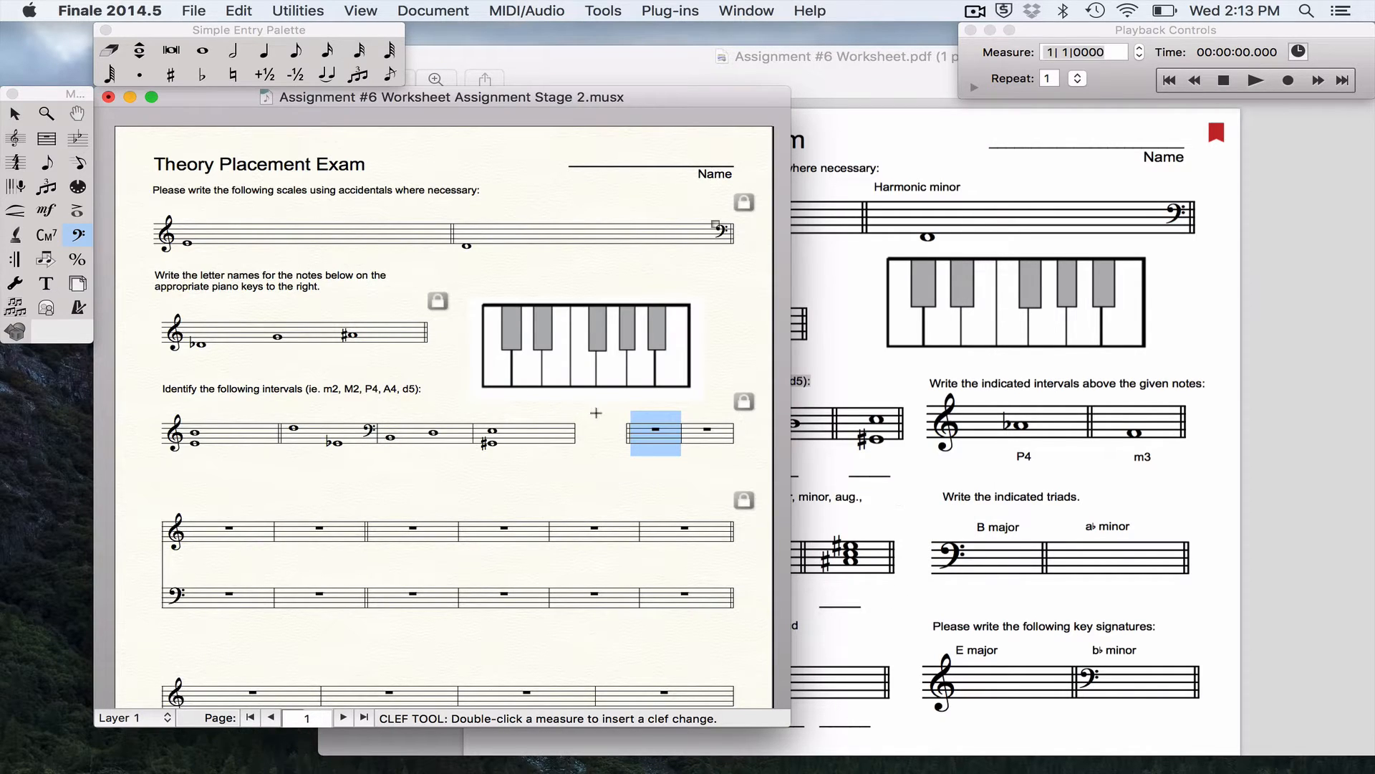
Make the treble clef in measure 9 always show, placed after the barline at 100% size
{"action": "double_click", "coordinate": [651, 440]}
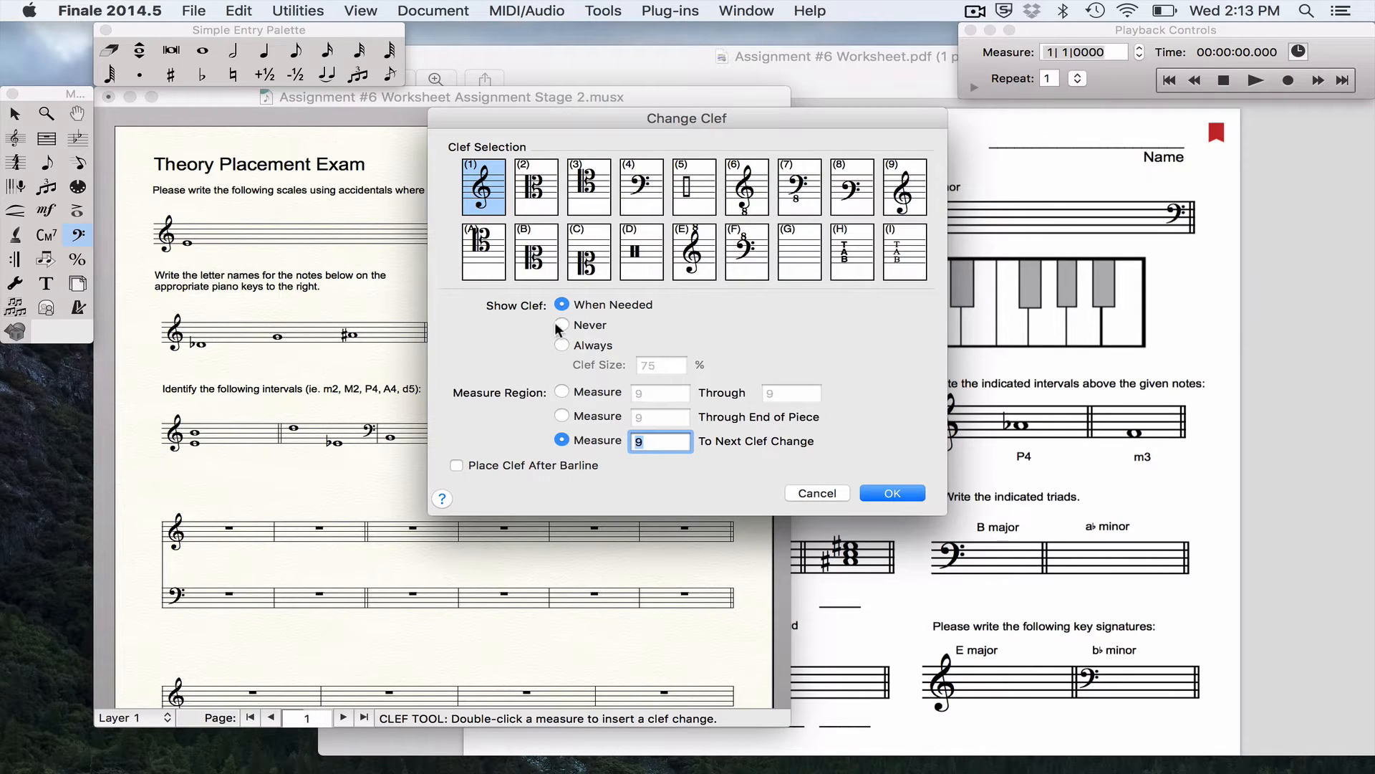
{"action": "left_click", "coordinate": [459, 465]}
{"action": "left_click", "coordinate": [562, 344]}
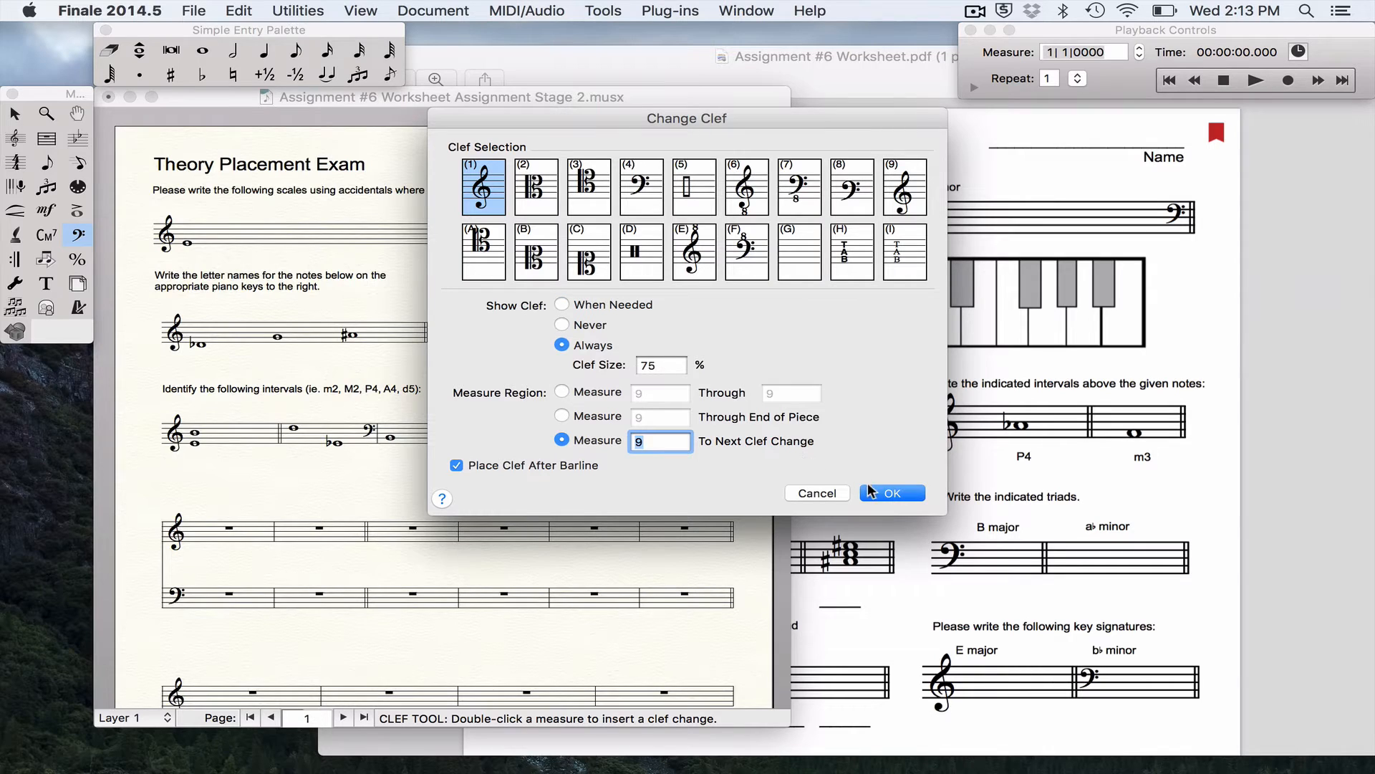
{"action": "double_click", "coordinate": [663, 365]}
{"action": "type", "text": "1|0"}
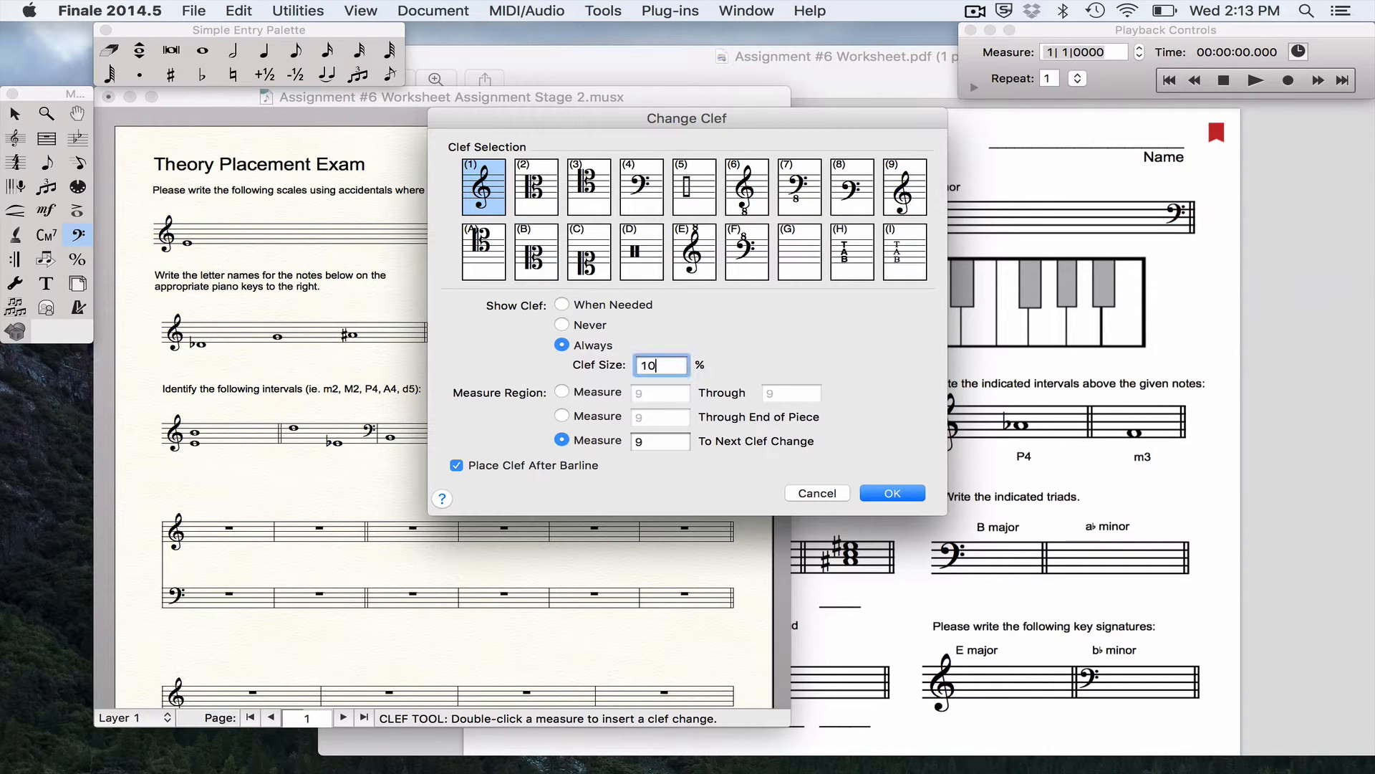
{"action": "type", "text": "0"}
{"action": "left_click", "coordinate": [892, 493]}
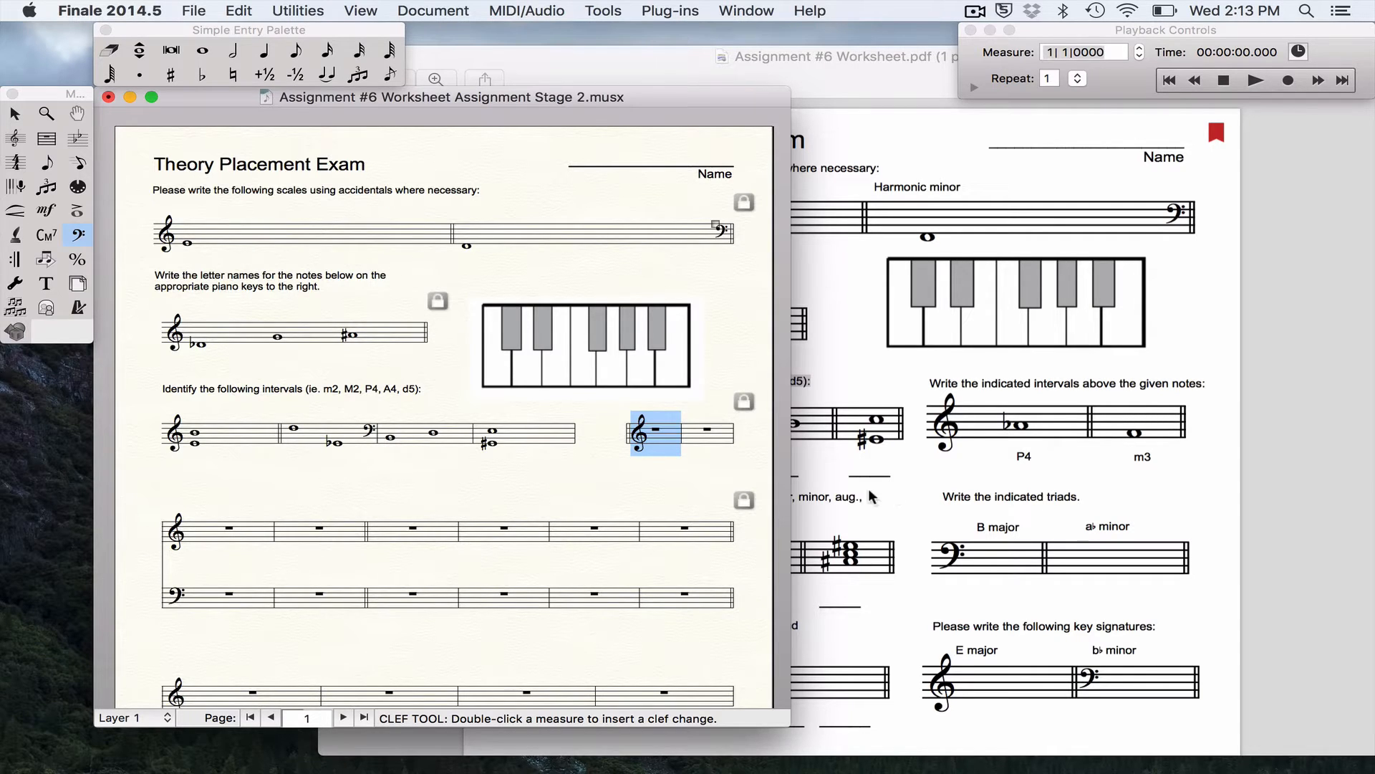
Check the worksheet PDF and make the bass clef in measure 6 always show, placed after the barline at 100% size
{"action": "left_click", "coordinate": [957, 492]}
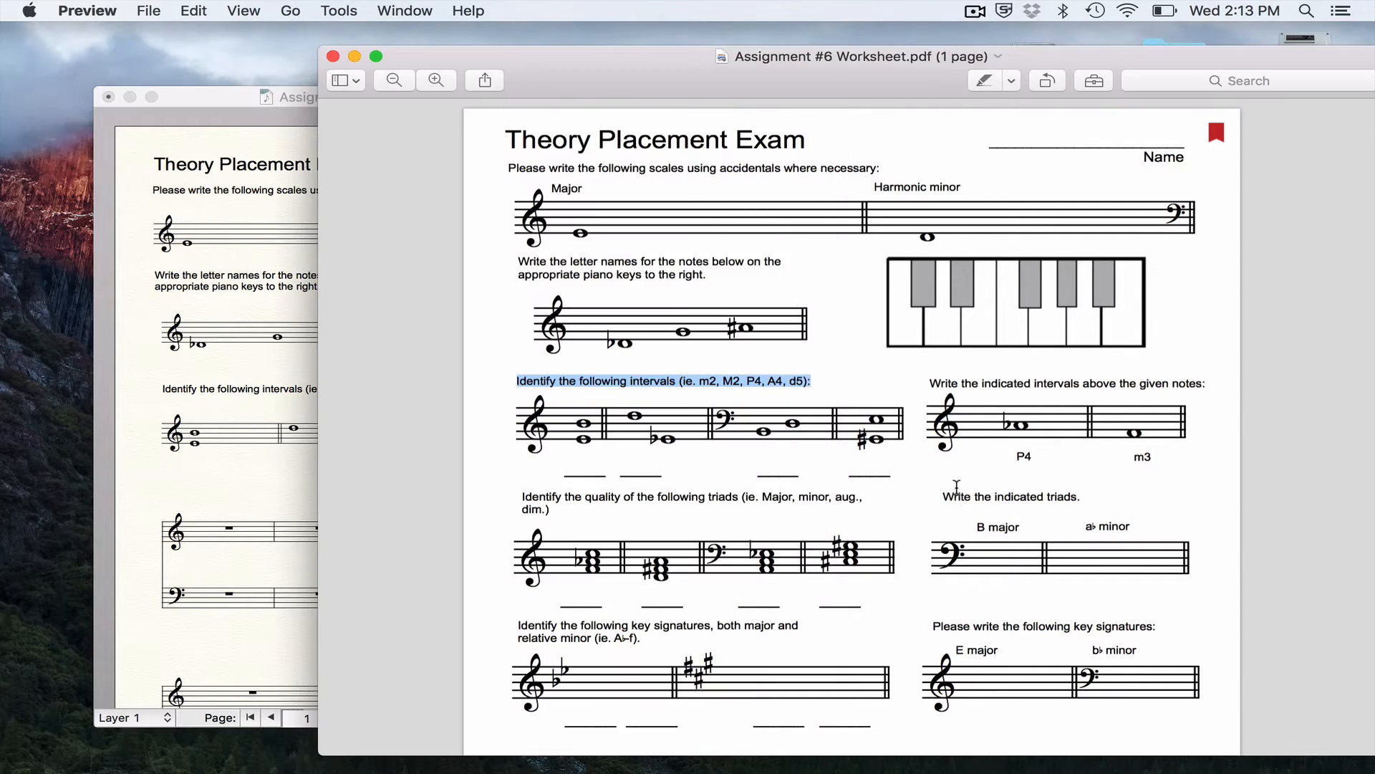
{"action": "left_click", "coordinate": [258, 418]}
{"action": "double_click", "coordinate": [404, 428]}
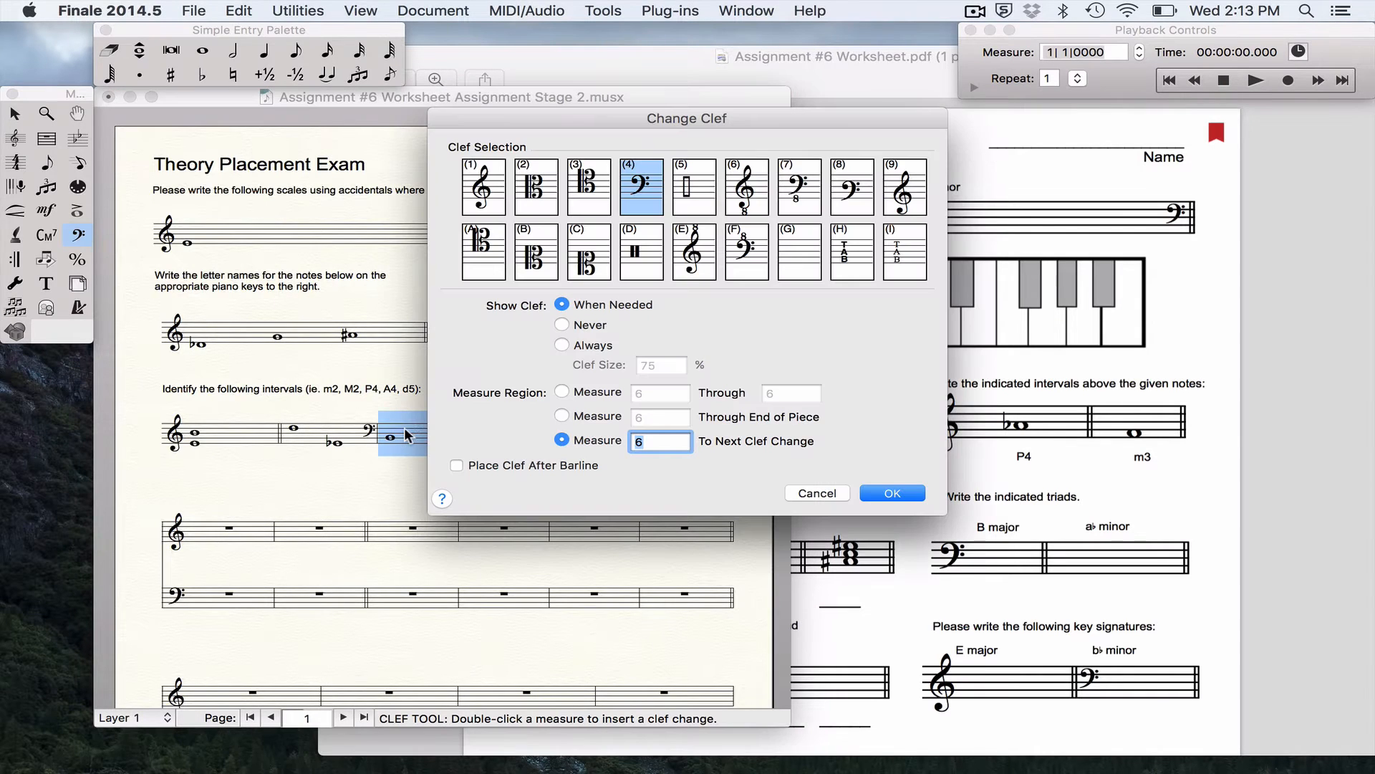
{"action": "left_click", "coordinate": [469, 466]}
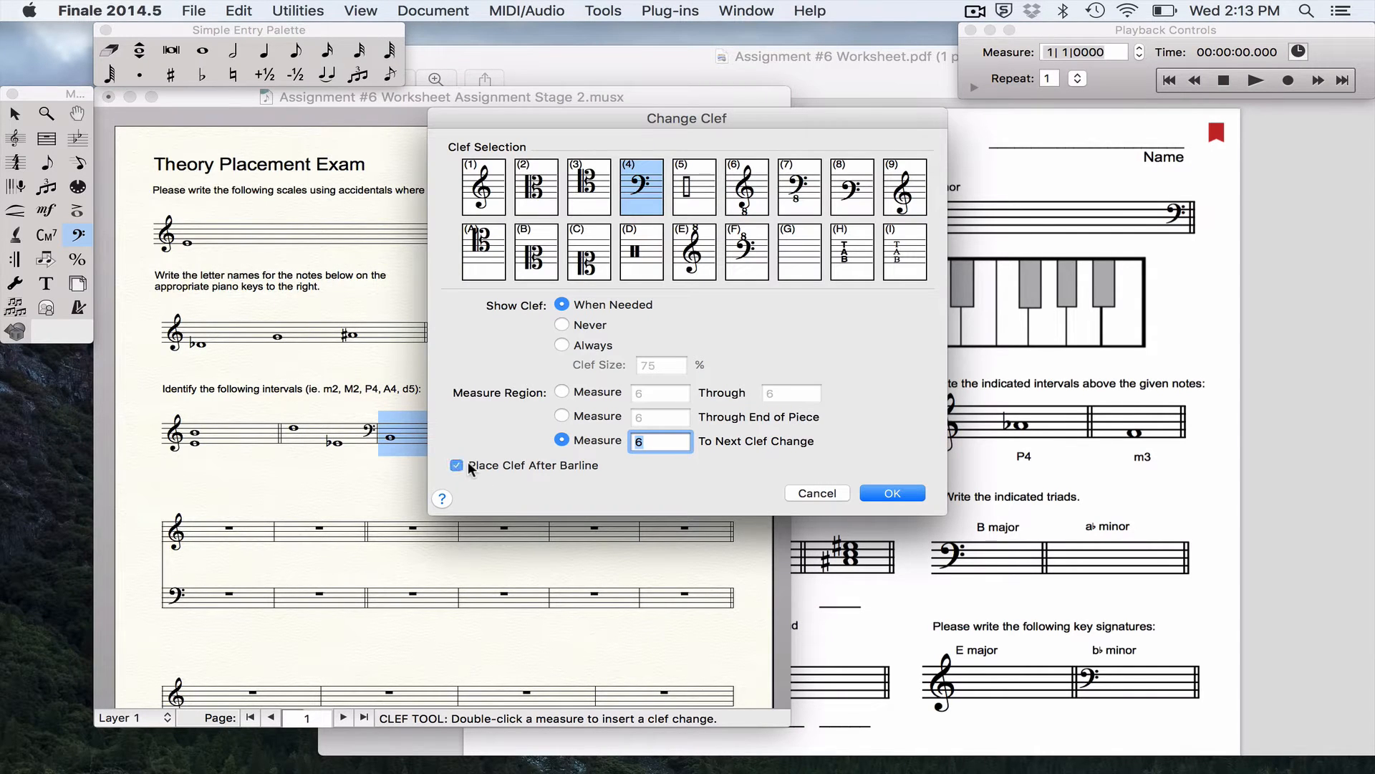
{"action": "left_click", "coordinate": [563, 345]}
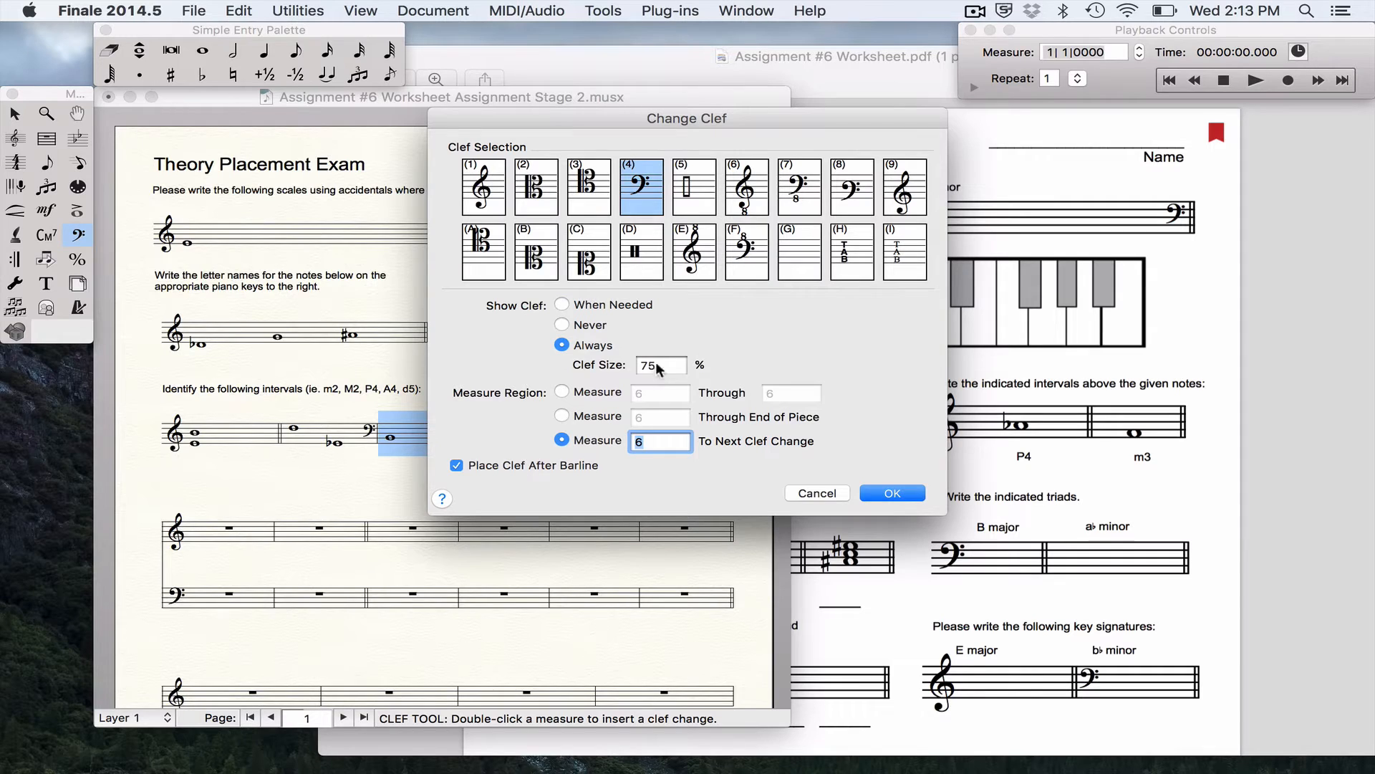
{"action": "key", "text": "shift+Tab"}
{"action": "type", "text": "100"}
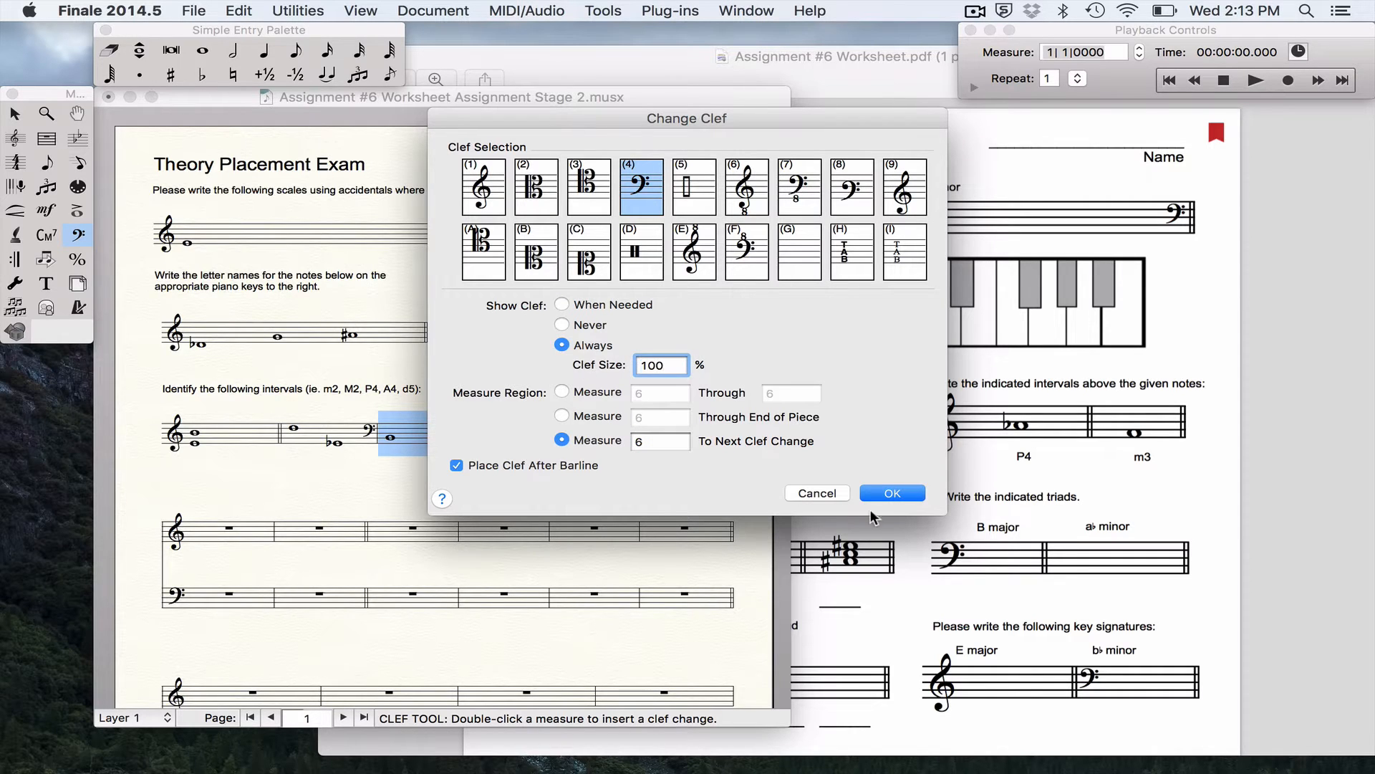
{"action": "left_click", "coordinate": [893, 494]}
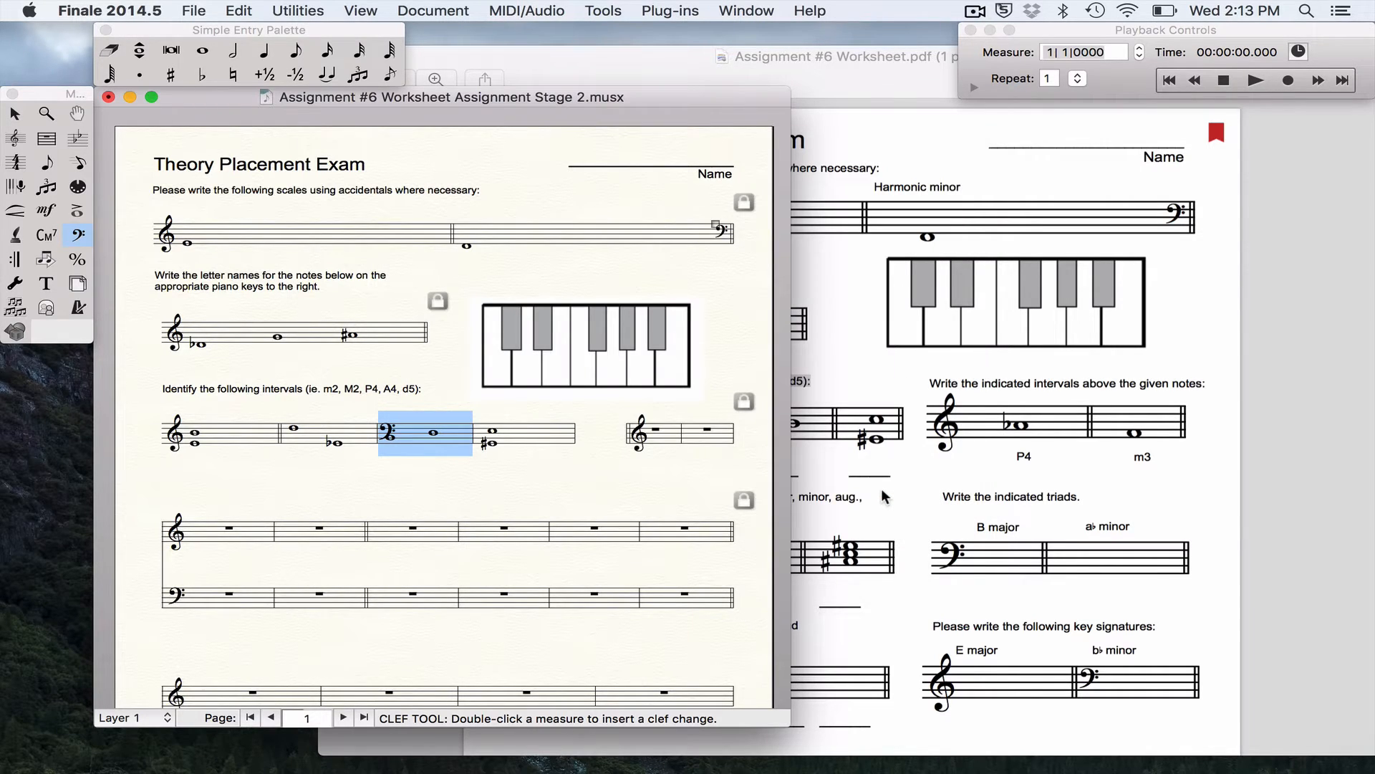
Narrow the four measures of the interval identification exercise by moving their barlines to match the spacing in the worksheet PDF
{"action": "left_click", "coordinate": [909, 468]}
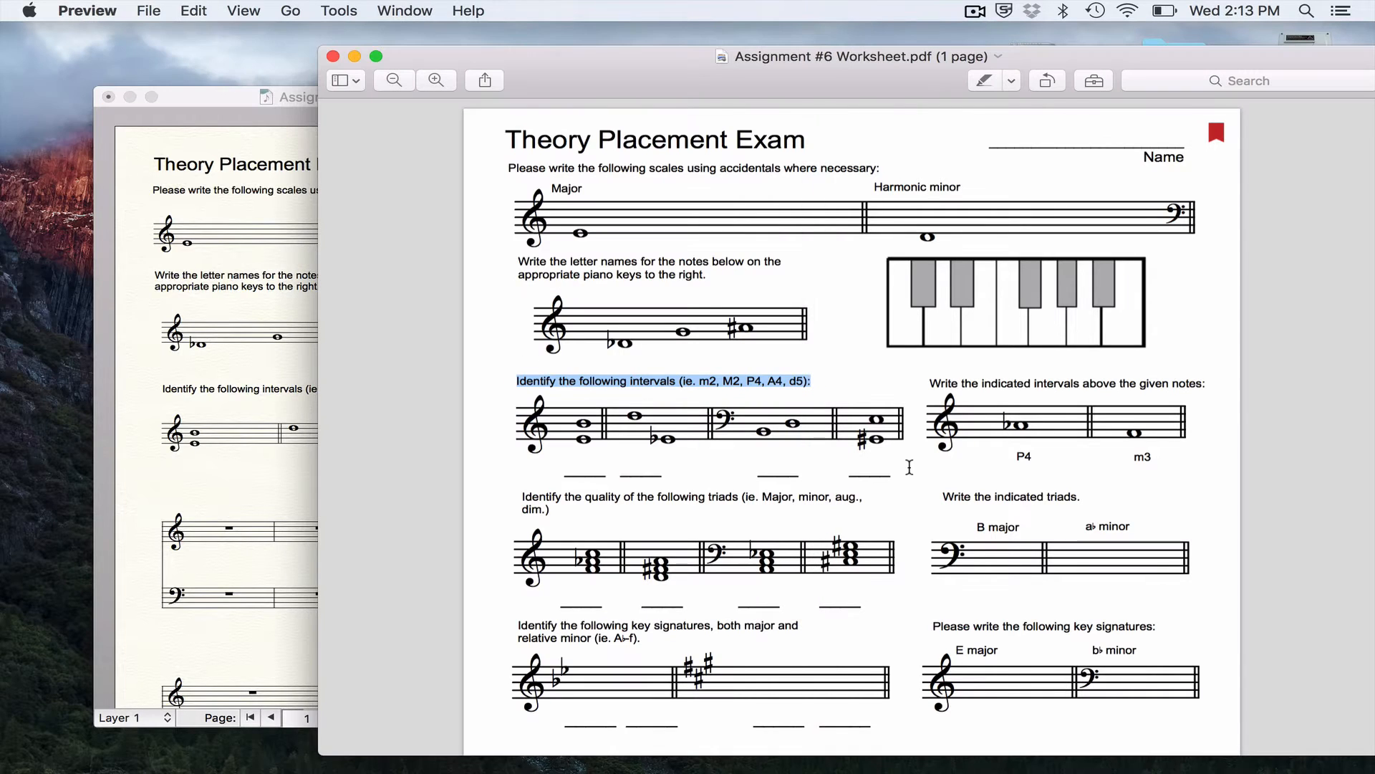
{"action": "left_click", "coordinate": [249, 485]}
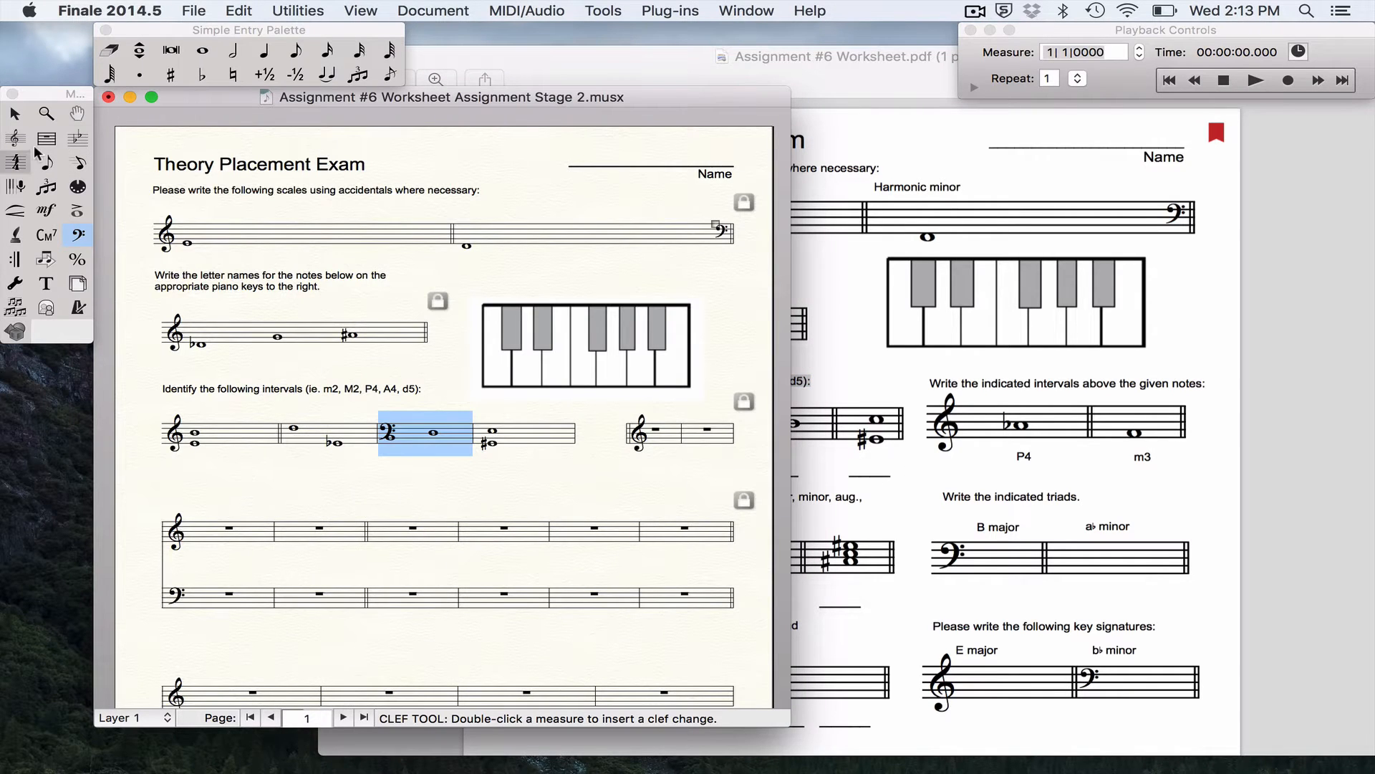
{"action": "left_click_drag", "start_coordinate": [784, 66], "coordinate": [1158, 74]}
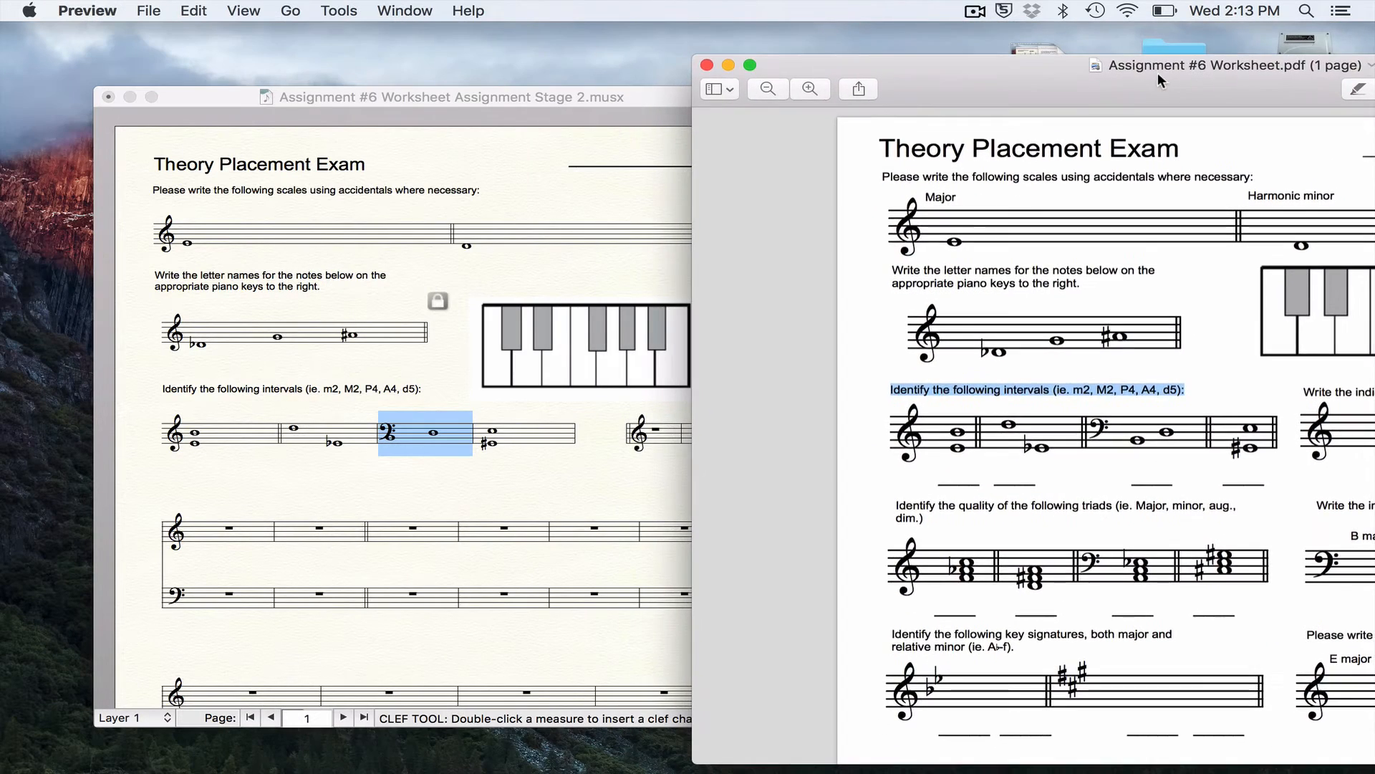
{"action": "left_click", "coordinate": [510, 231]}
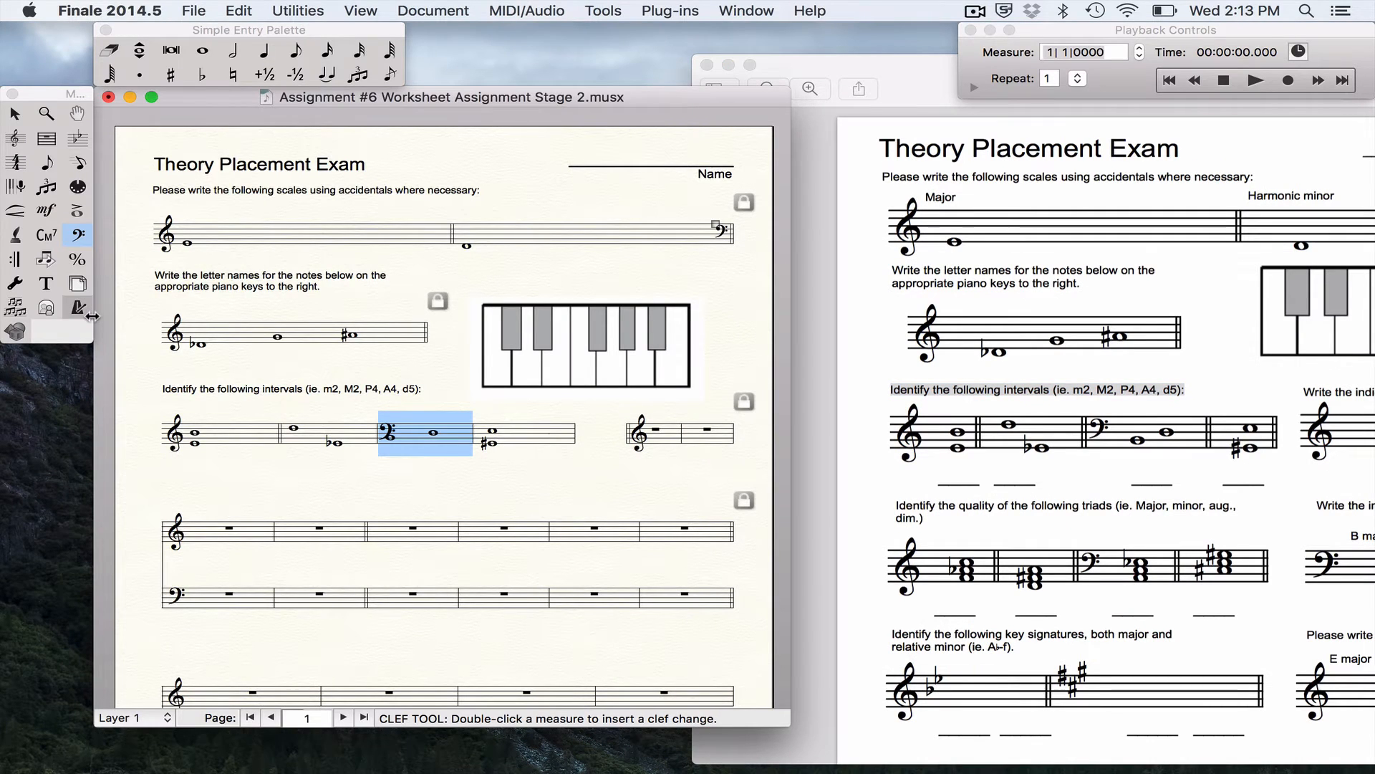
{"action": "left_click", "coordinate": [46, 138]}
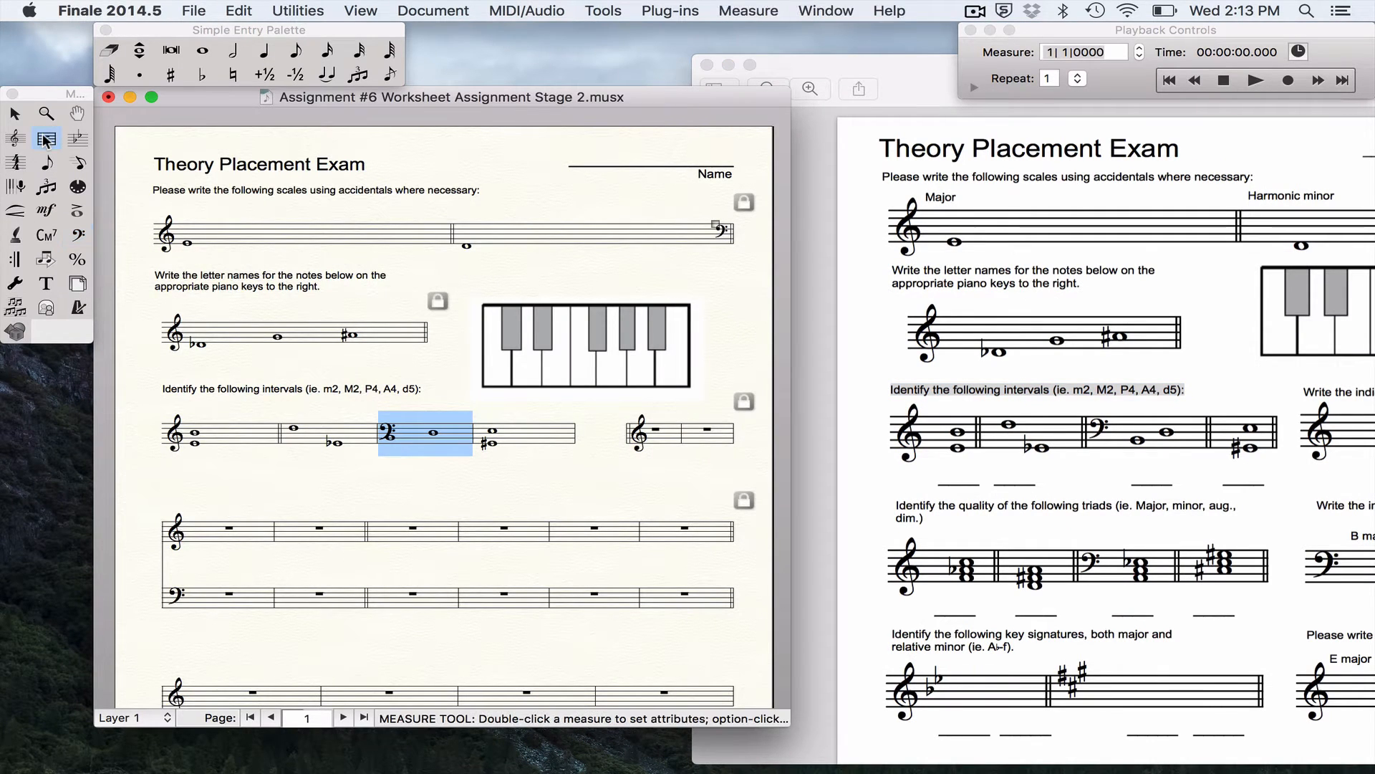
{"action": "left_click_drag", "start_coordinate": [278, 427], "coordinate": [219, 422]}
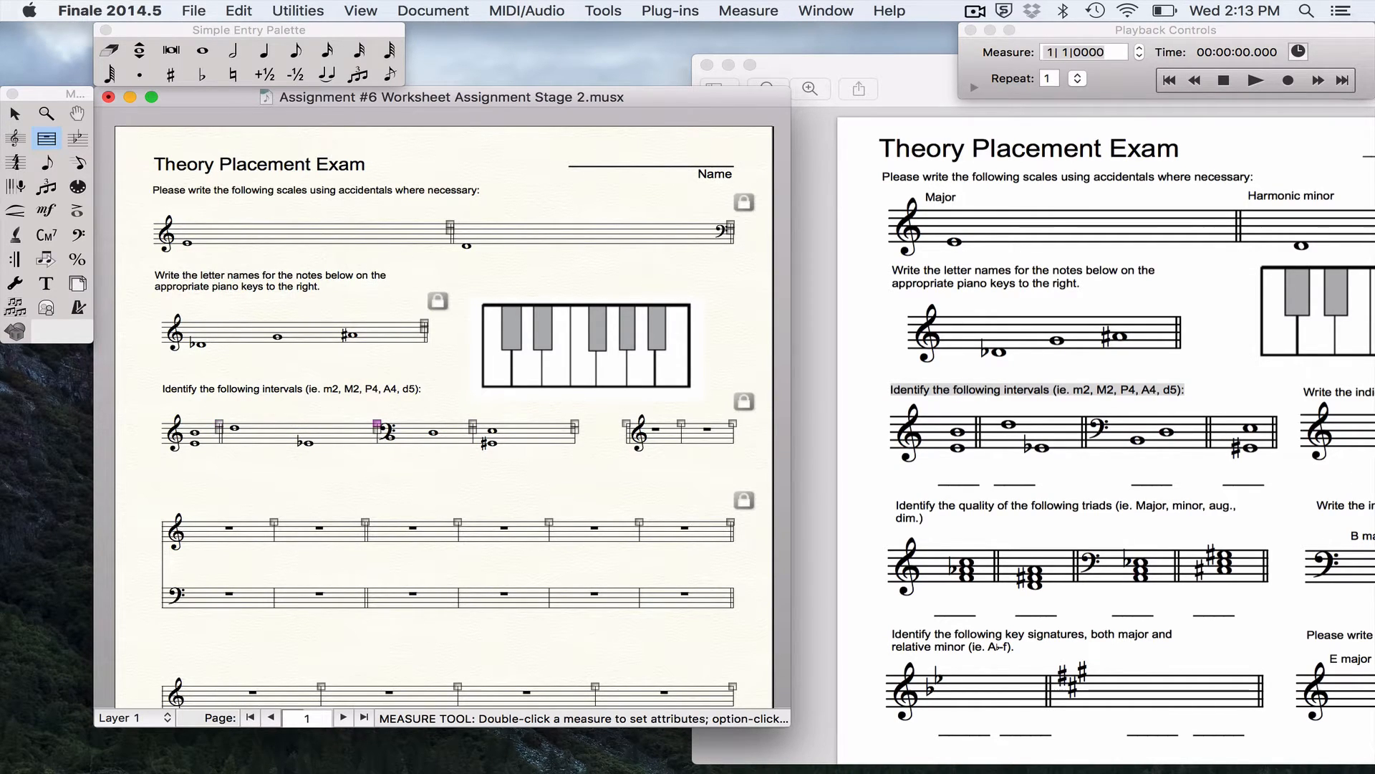
{"action": "left_click_drag", "start_coordinate": [377, 423], "coordinate": [291, 427]}
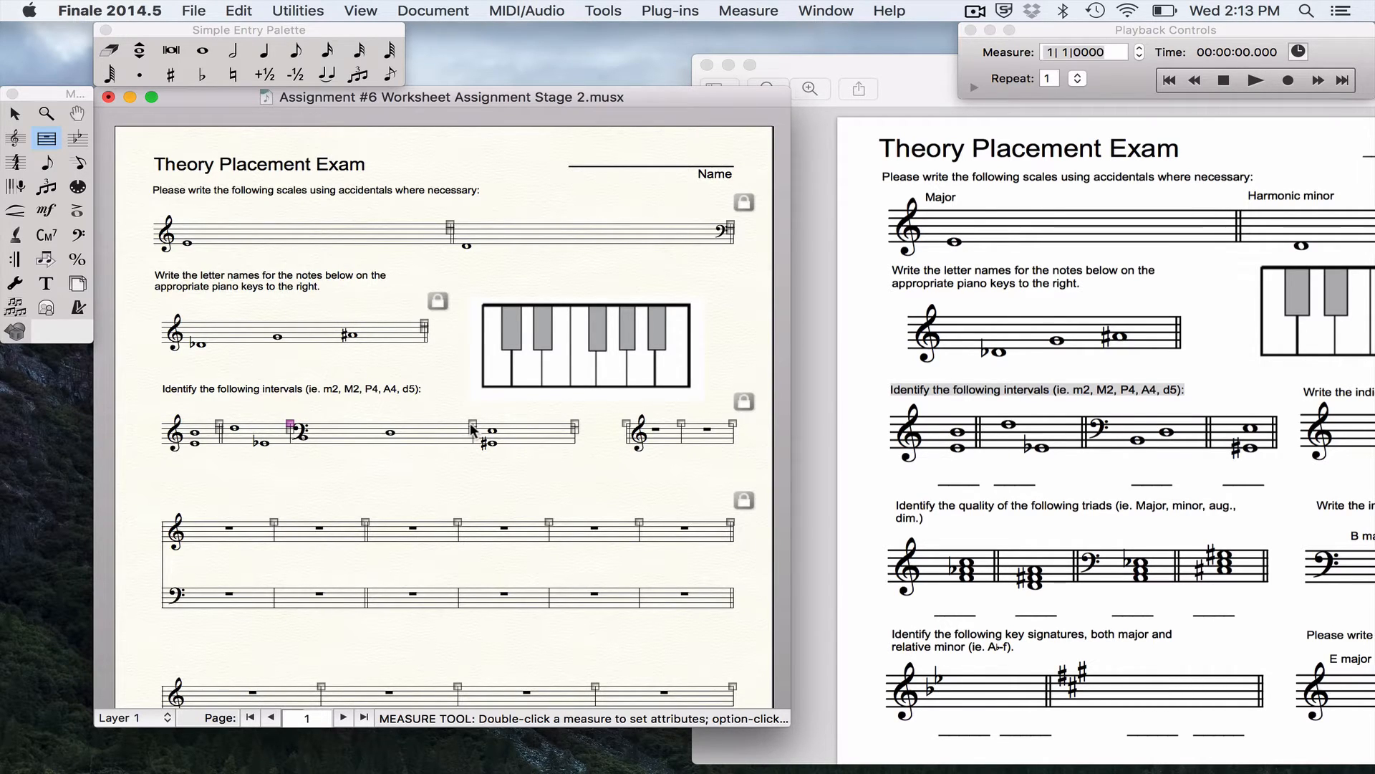
{"action": "left_click_drag", "start_coordinate": [473, 424], "coordinate": [416, 426]}
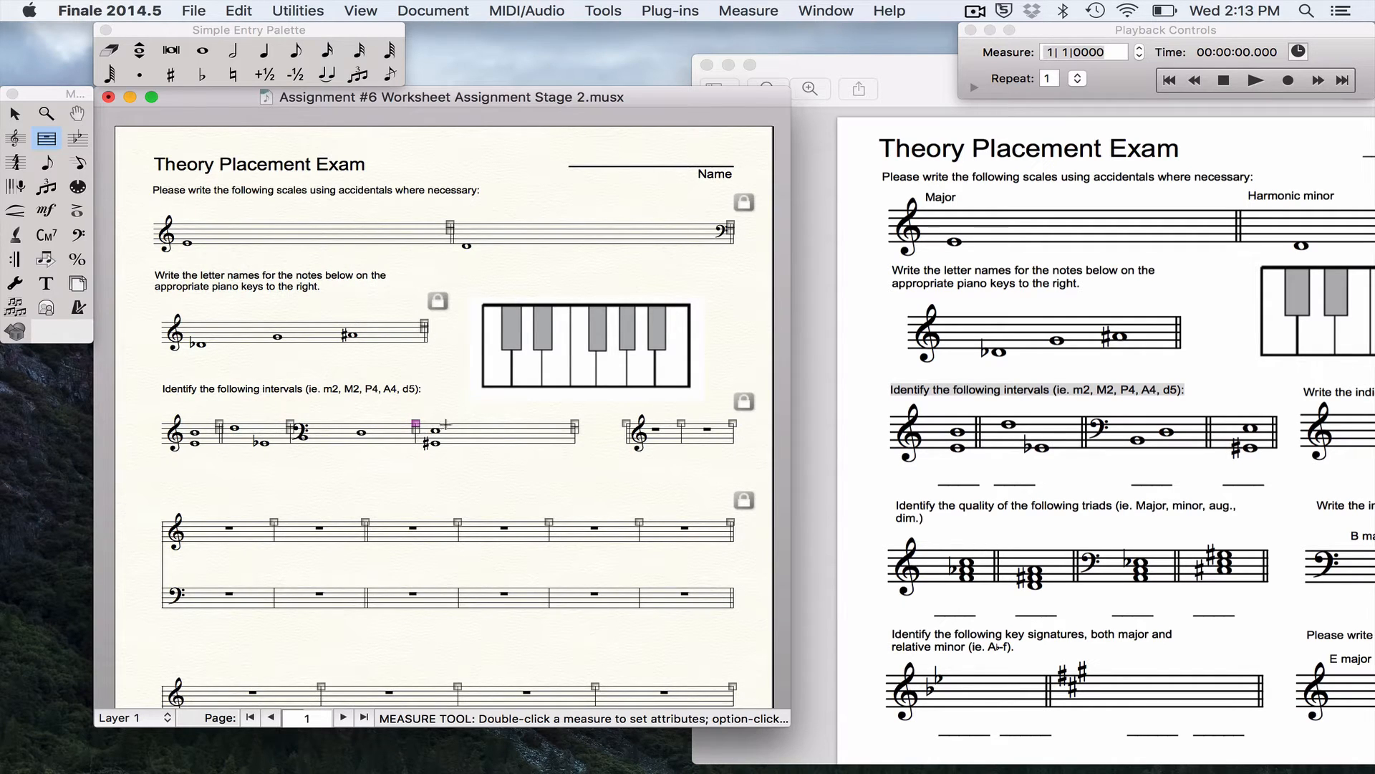
{"action": "left_click_drag", "start_coordinate": [575, 426], "coordinate": [494, 425]}
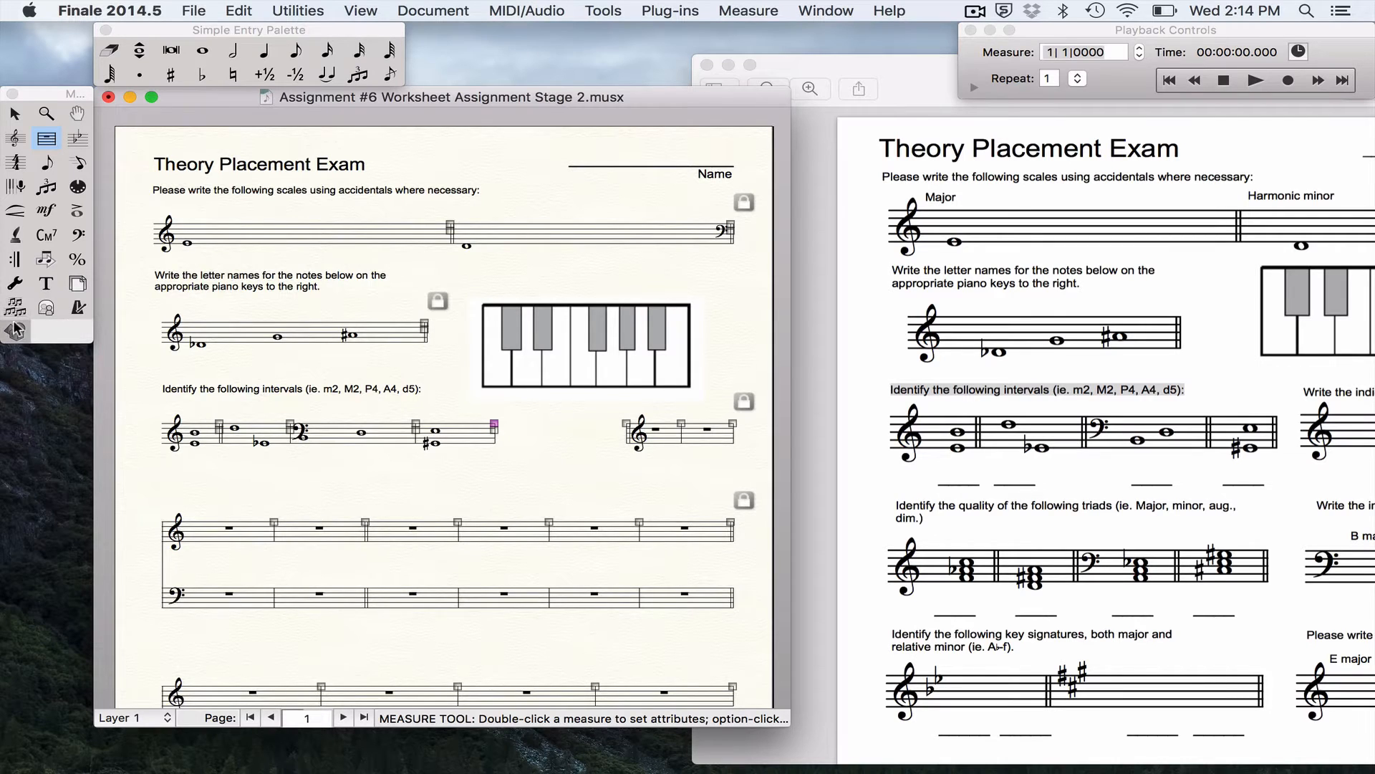
Move the first note of the third interval measure about 0.48 to the right, clear of the bass clef
{"action": "left_click", "coordinate": [15, 283]}
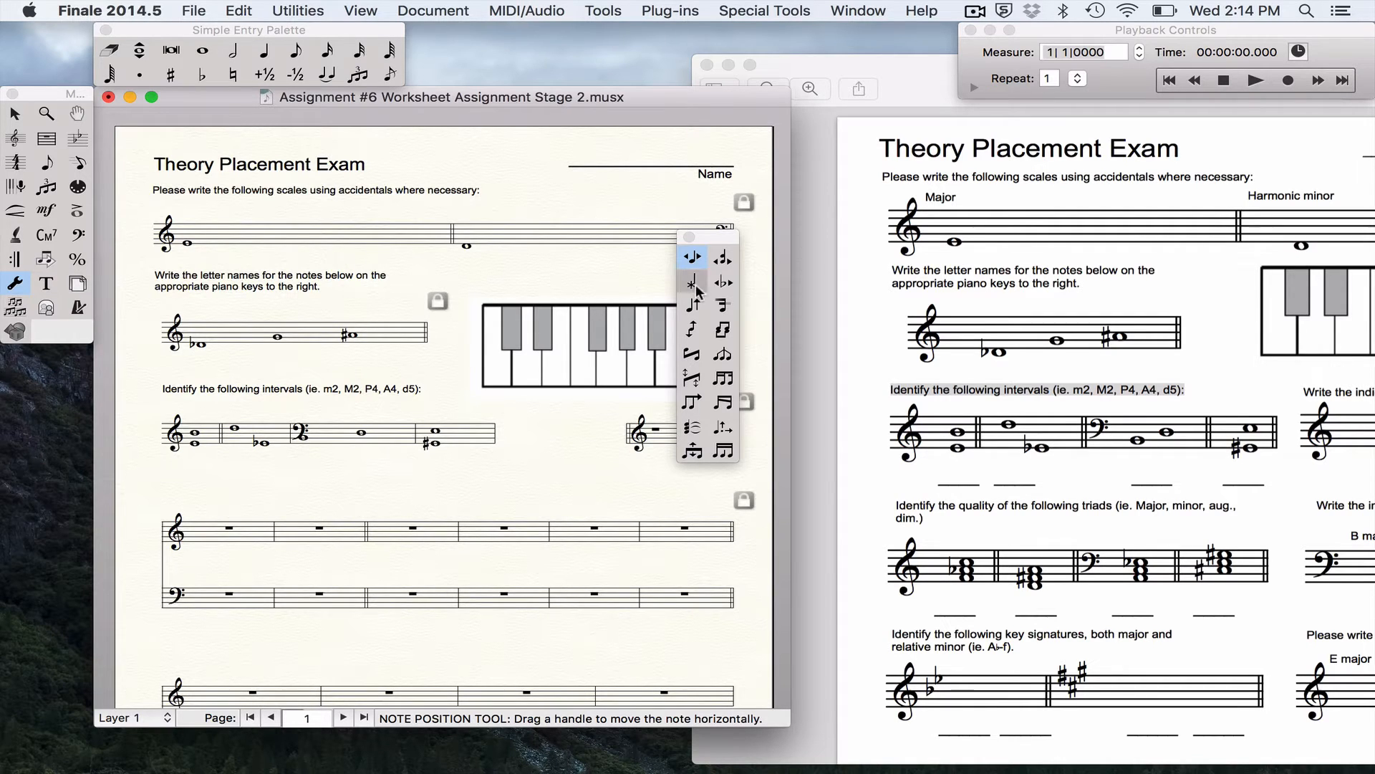
{"action": "left_click", "coordinate": [327, 429]}
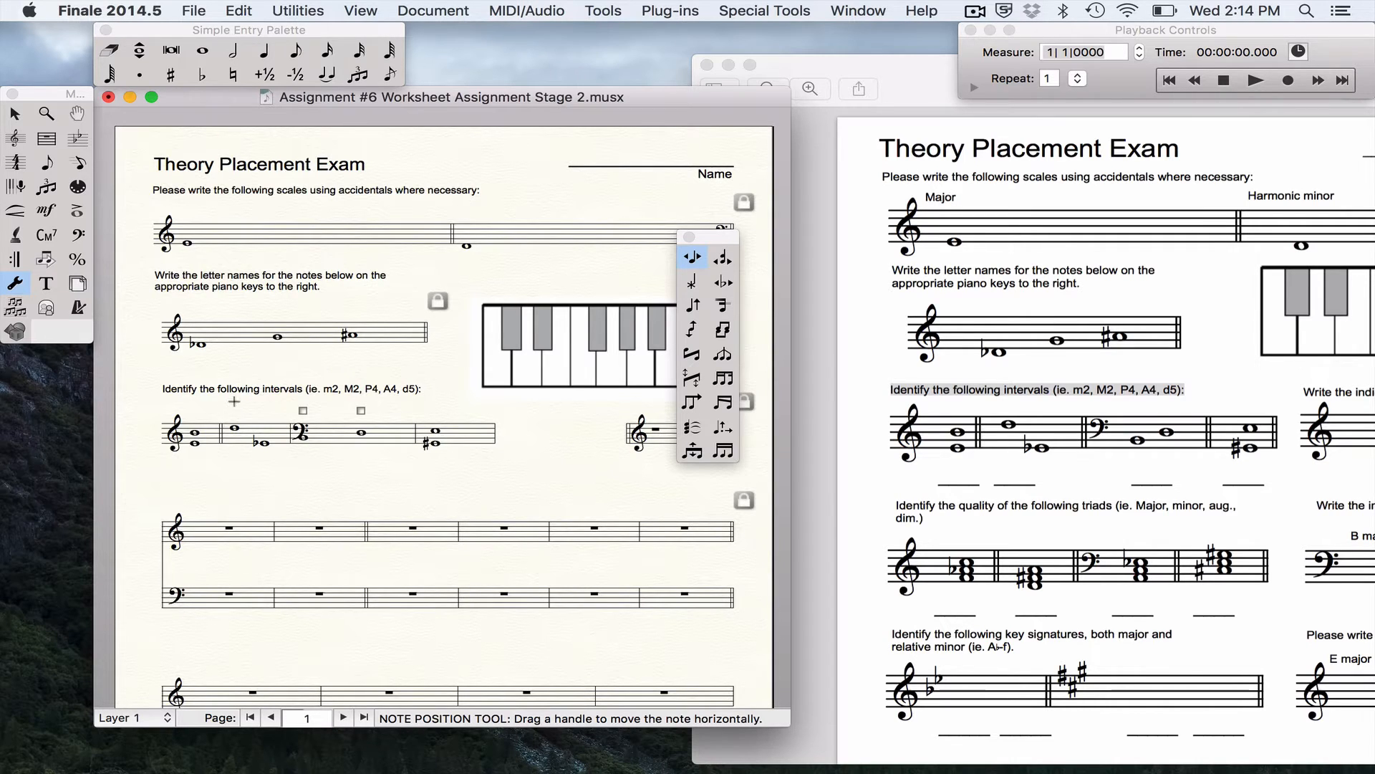
{"action": "left_click", "coordinate": [303, 411]}
{"action": "left_click_drag", "start_coordinate": [303, 411], "coordinate": [335, 410]}
{"action": "left_click", "coordinate": [329, 410]}
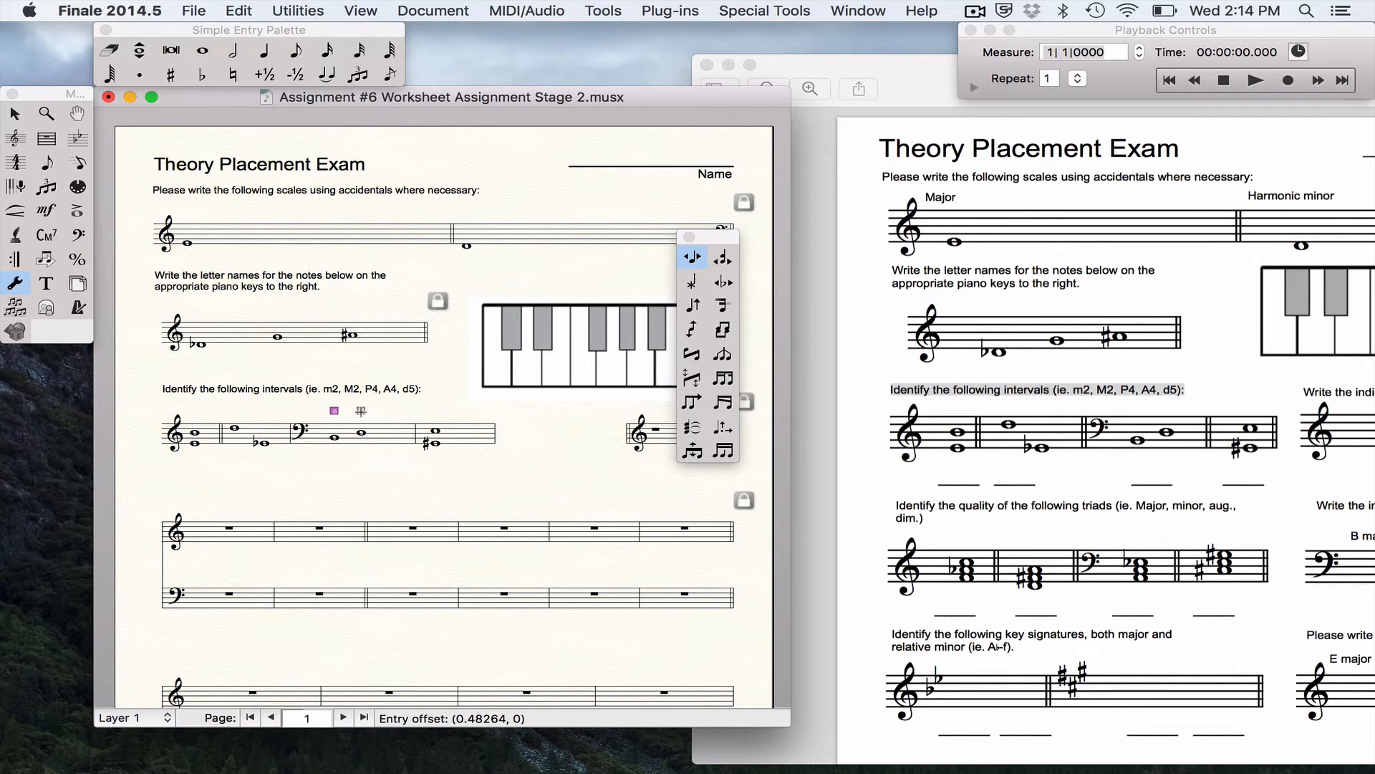
{"action": "left_click", "coordinate": [361, 410]}
Move the fourth interval measure's chord about 0.22 to the right and narrow that measure slightly
{"action": "left_click", "coordinate": [452, 433]}
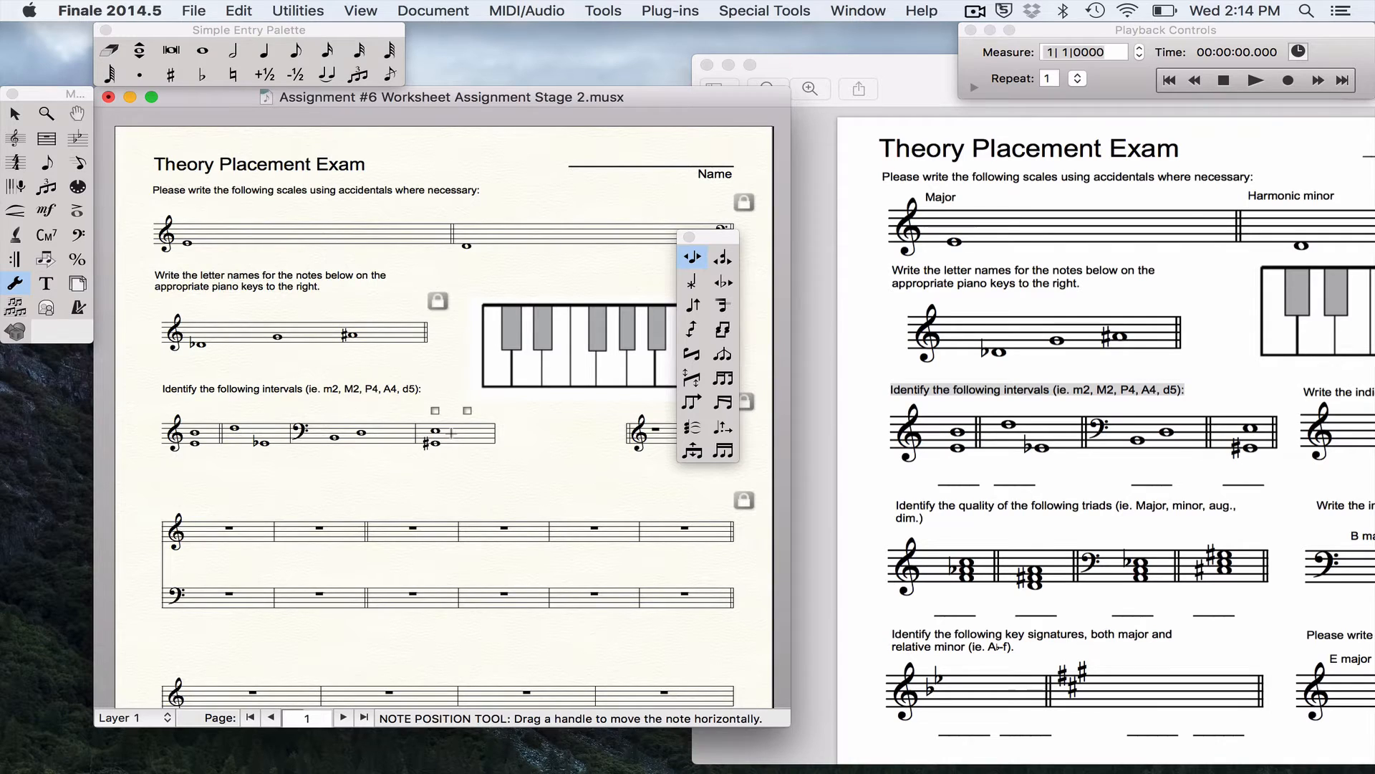
{"action": "left_click_drag", "start_coordinate": [433, 411], "coordinate": [450, 411]}
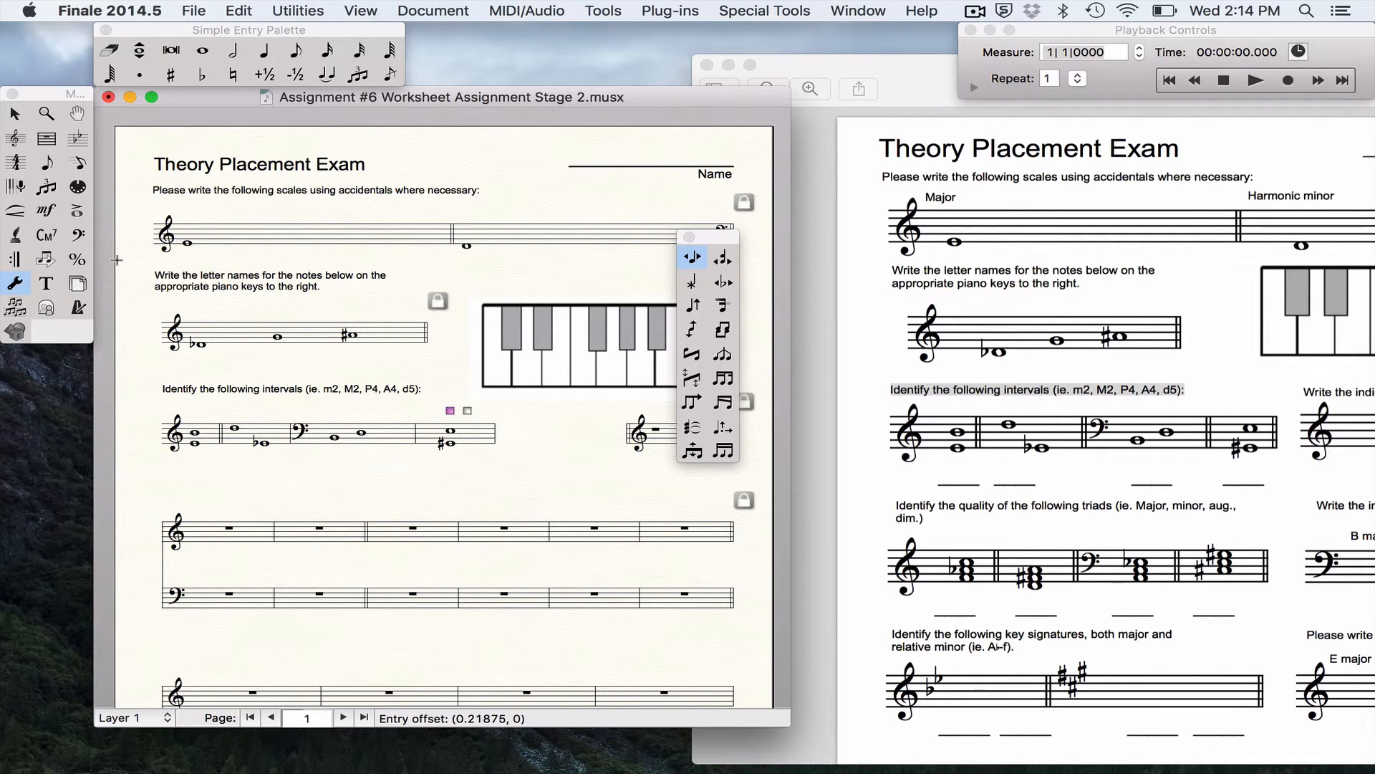
{"action": "left_click", "coordinate": [47, 138]}
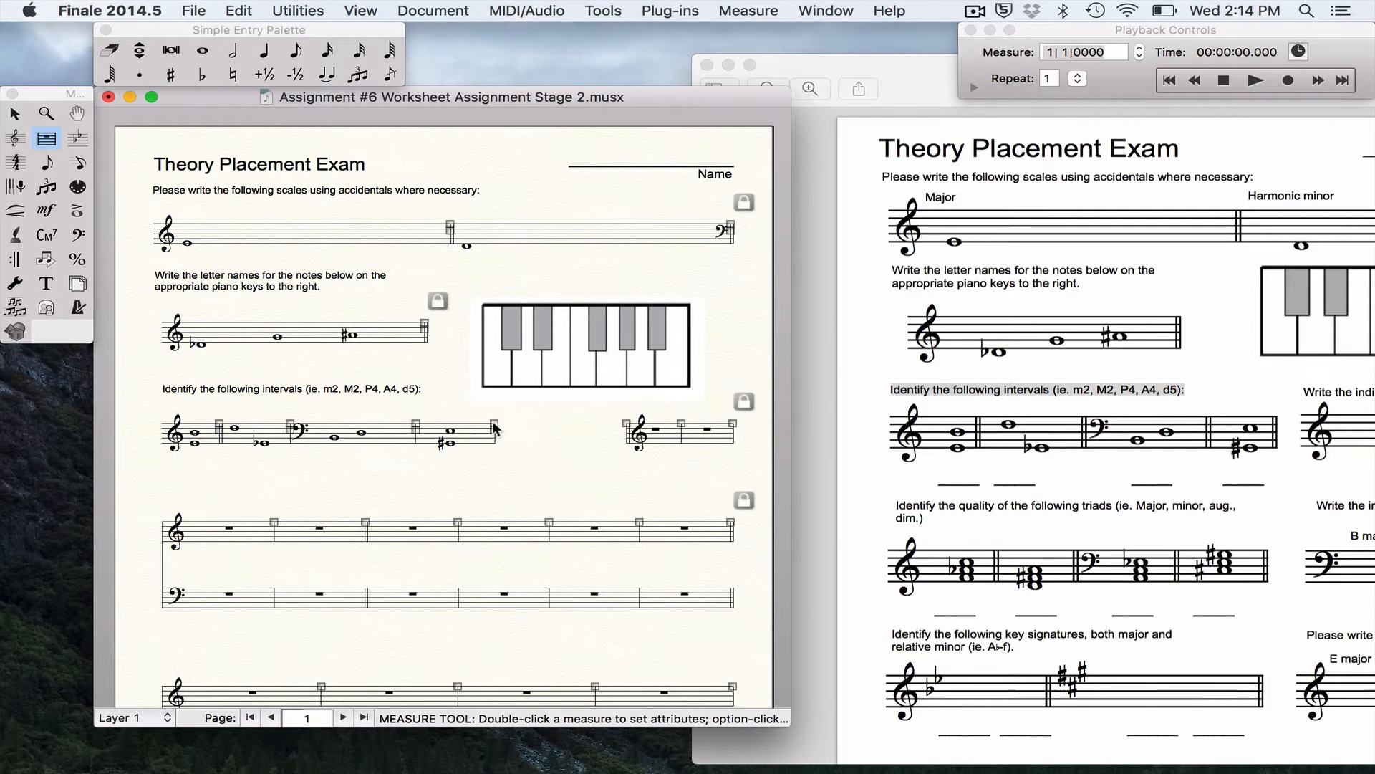
{"action": "left_click_drag", "start_coordinate": [493, 423], "coordinate": [479, 426]}
Move the first interval measure's chord about 0.14 to the right, away from the treble clef
{"action": "left_click", "coordinate": [15, 283]}
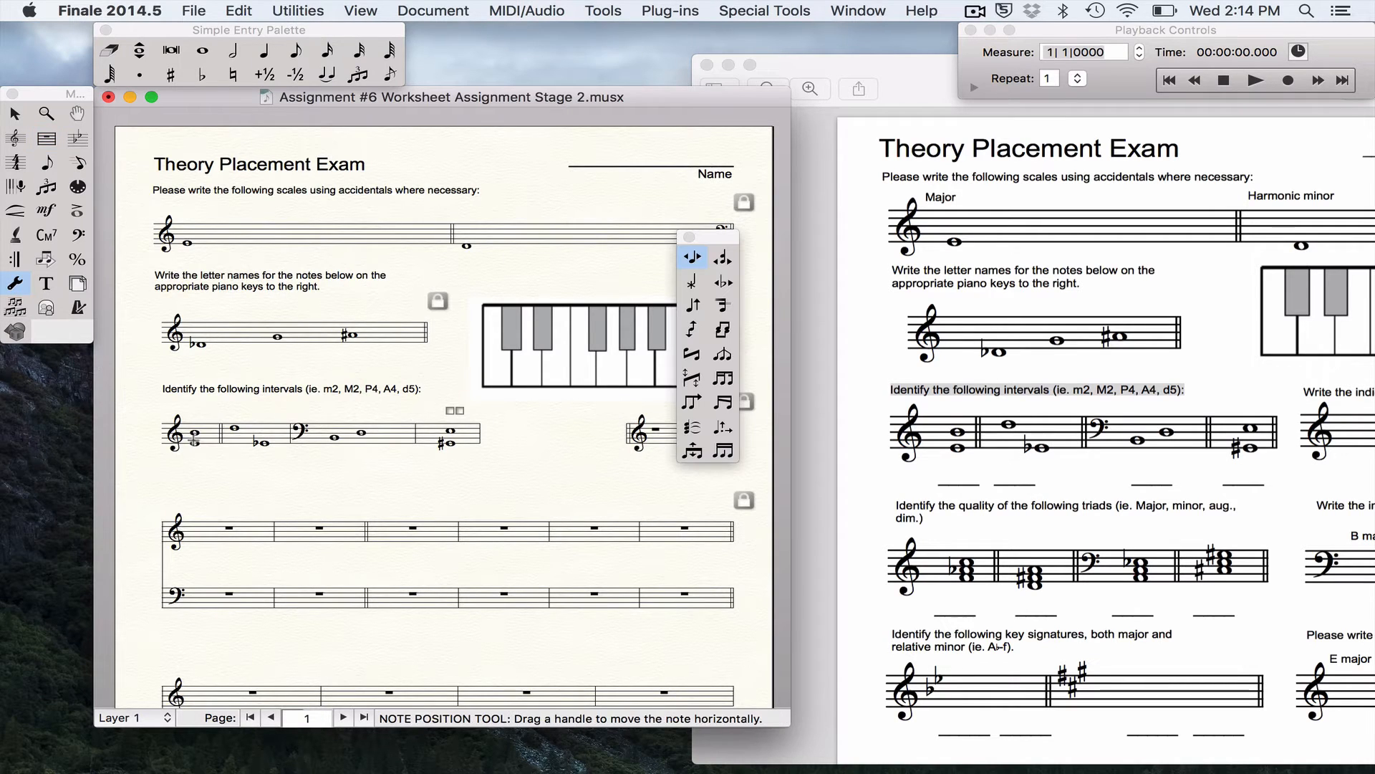
{"action": "left_click", "coordinate": [194, 433]}
{"action": "left_click_drag", "start_coordinate": [192, 410], "coordinate": [205, 410]}
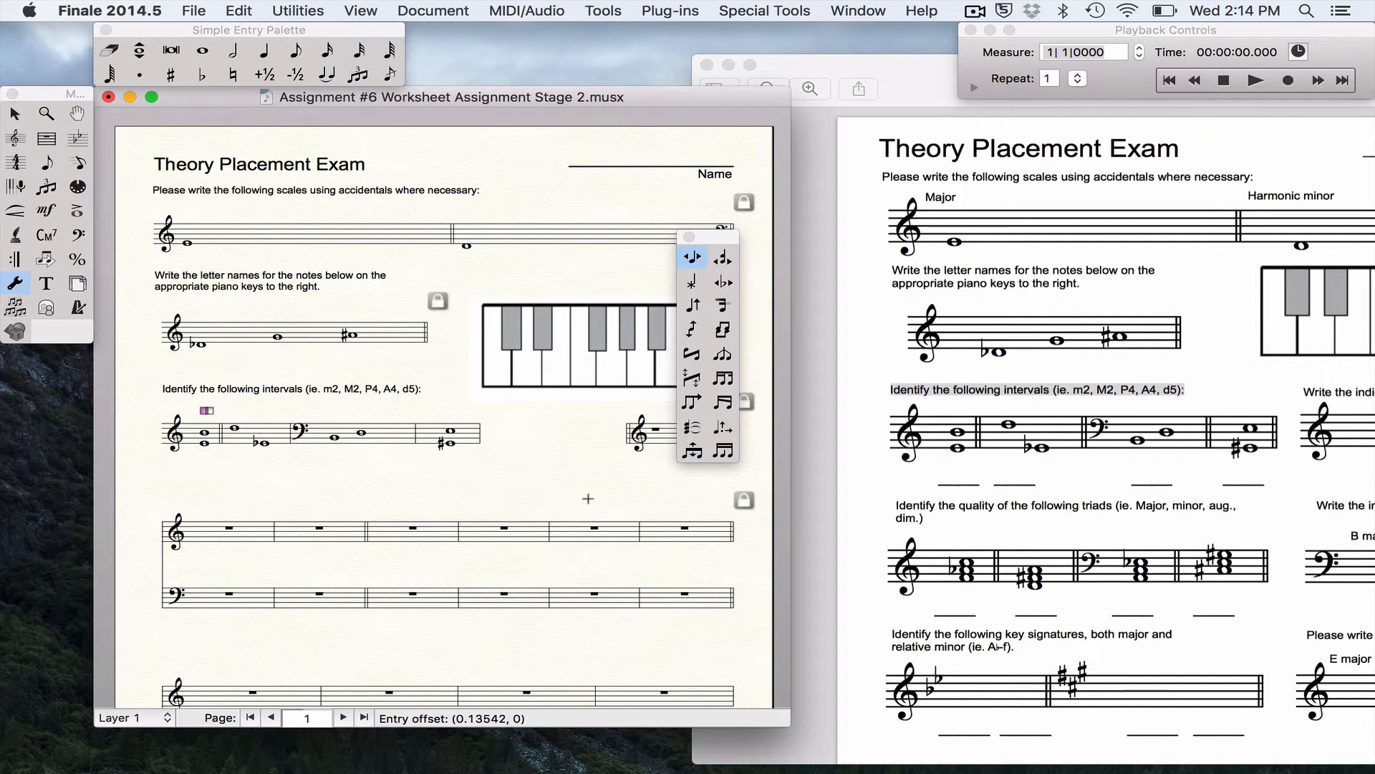
Extend the start of the separate two-measure interval staff to the left and shift its middle barline left, following the worksheet PDF
{"action": "scroll", "coordinate": [562, 475], "scroll_direction": "down", "scroll_amount": 1}
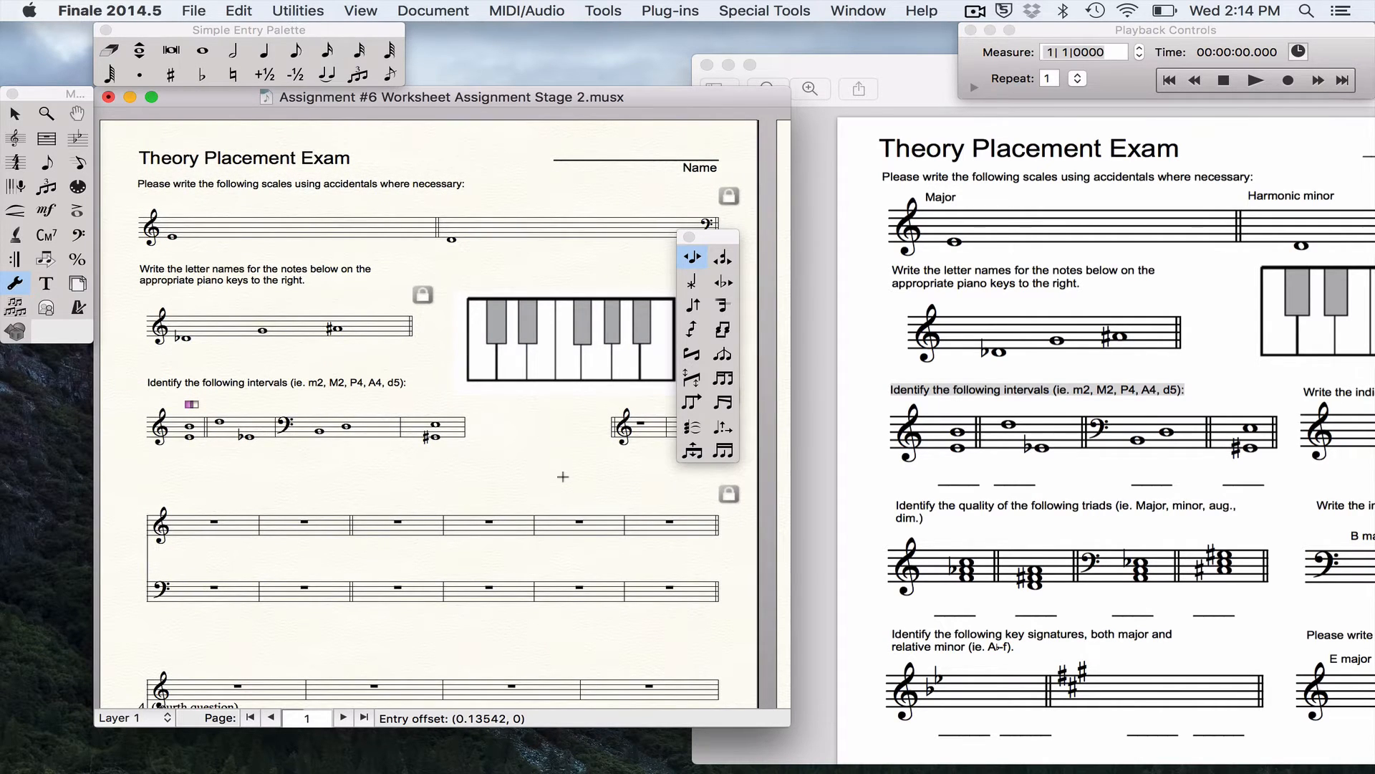
{"action": "left_click", "coordinate": [14, 113]}
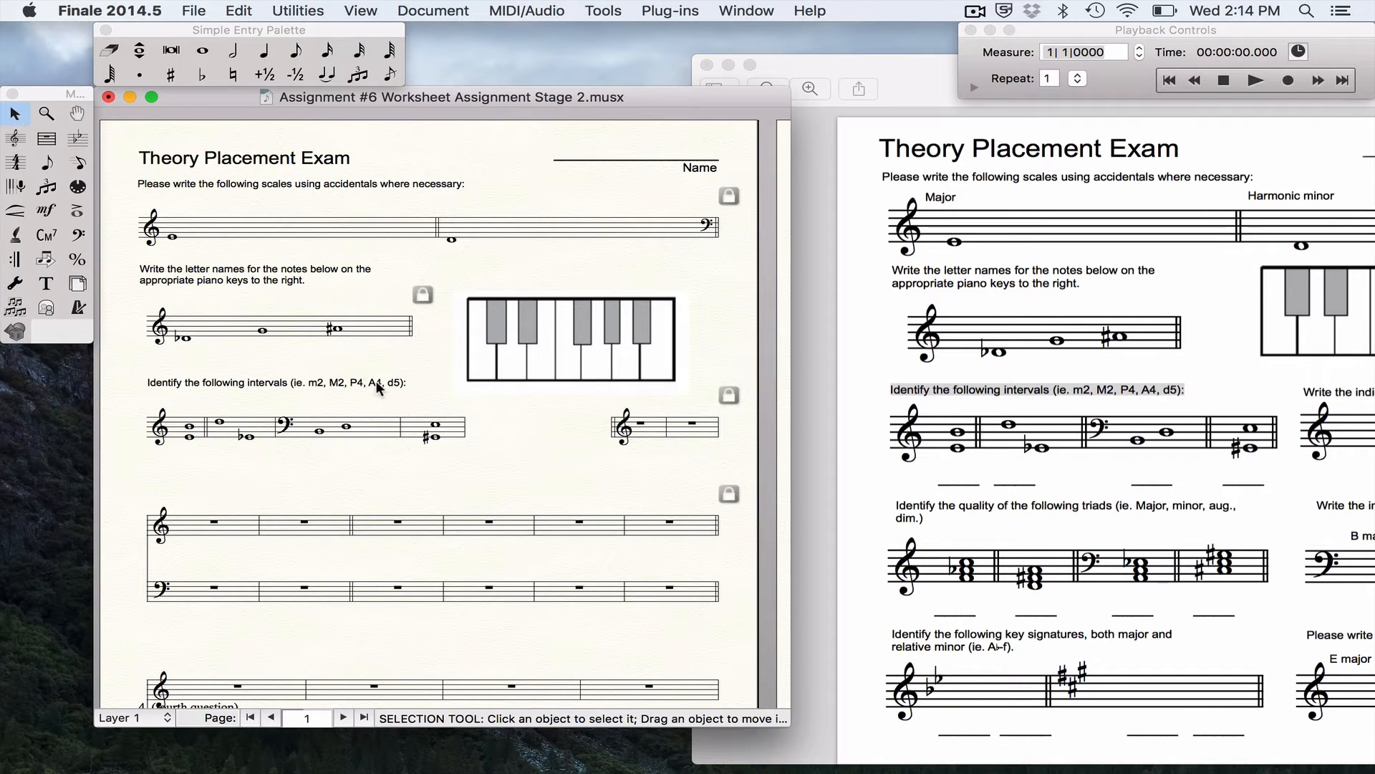
{"action": "scroll", "coordinate": [1177, 434], "scroll_direction": "right", "scroll_amount": 2}
{"action": "scroll", "coordinate": [1177, 434], "scroll_direction": "left", "scroll_amount": 2}
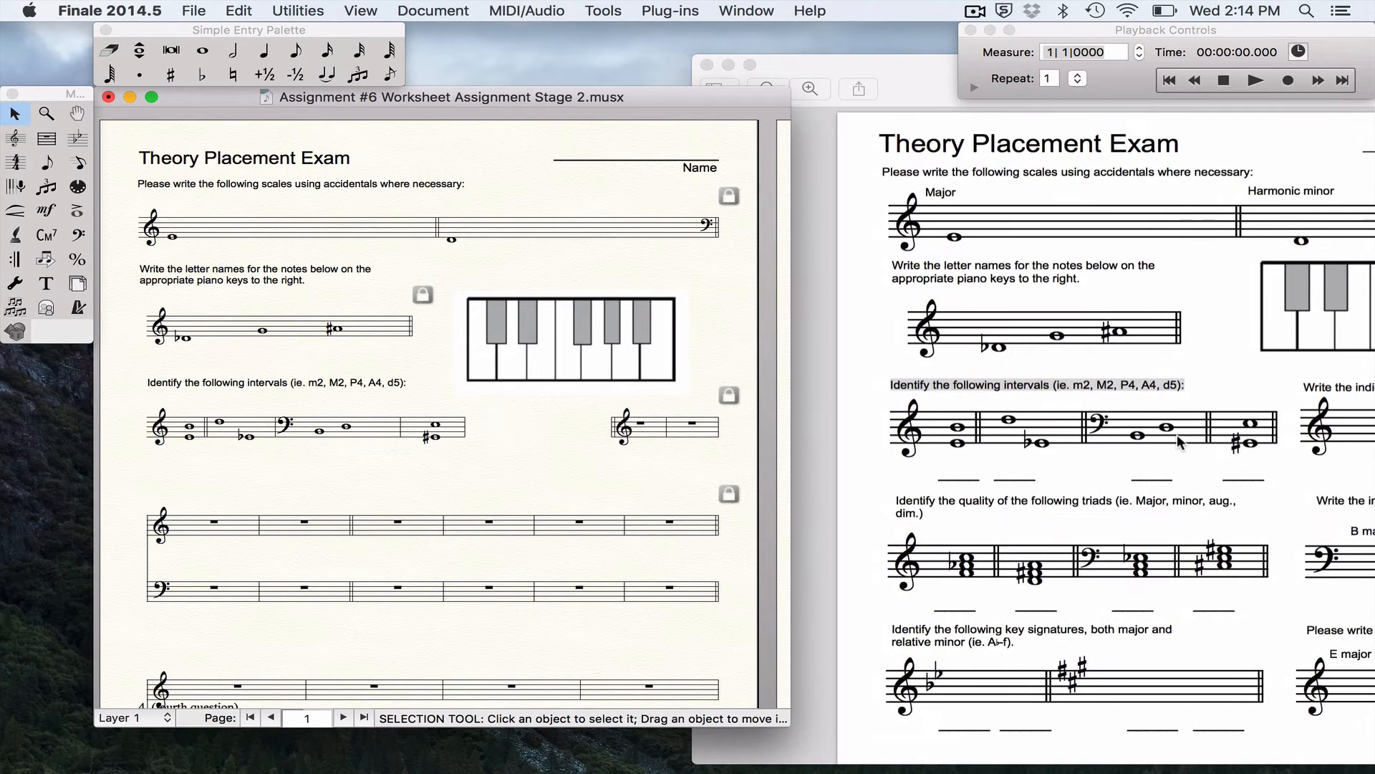
{"action": "left_click_drag", "start_coordinate": [924, 59], "coordinate": [728, 56]}
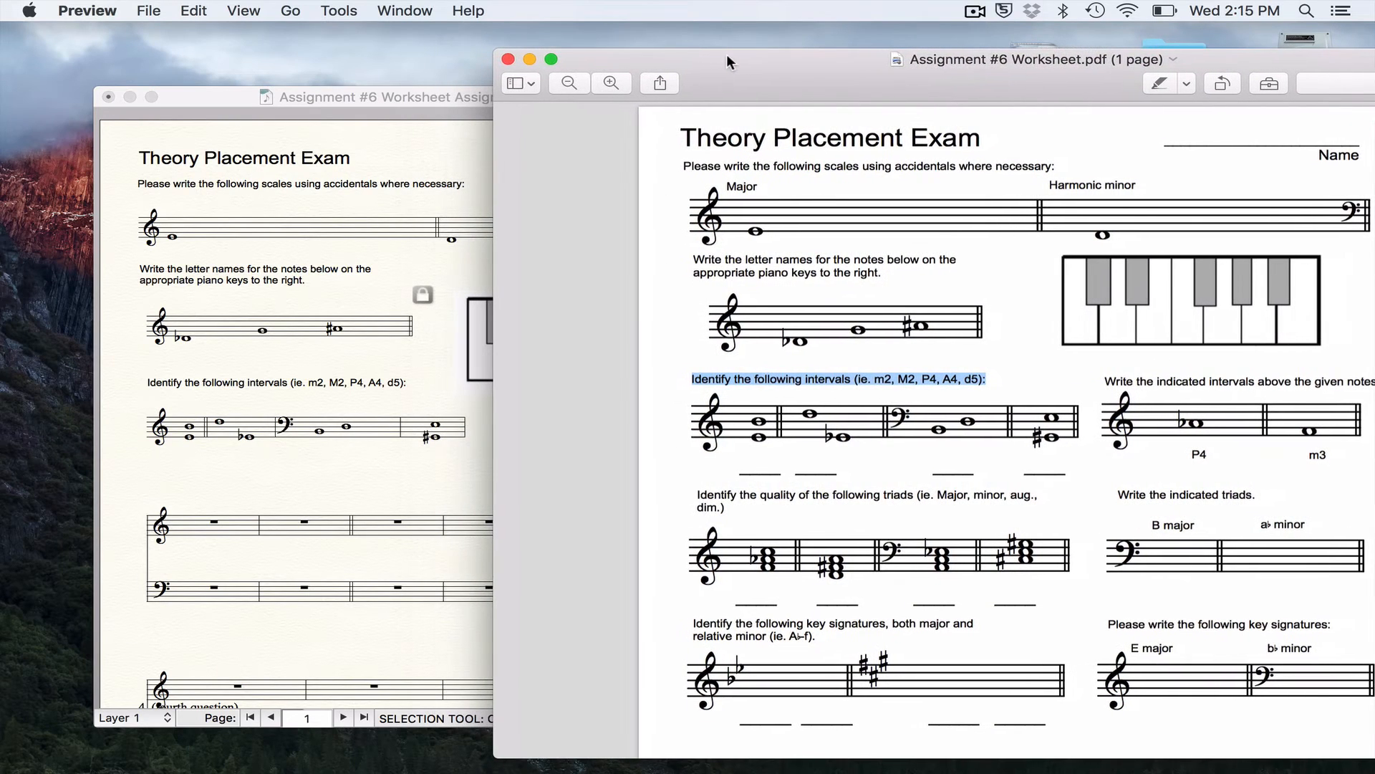
{"action": "left_click", "coordinate": [441, 247]}
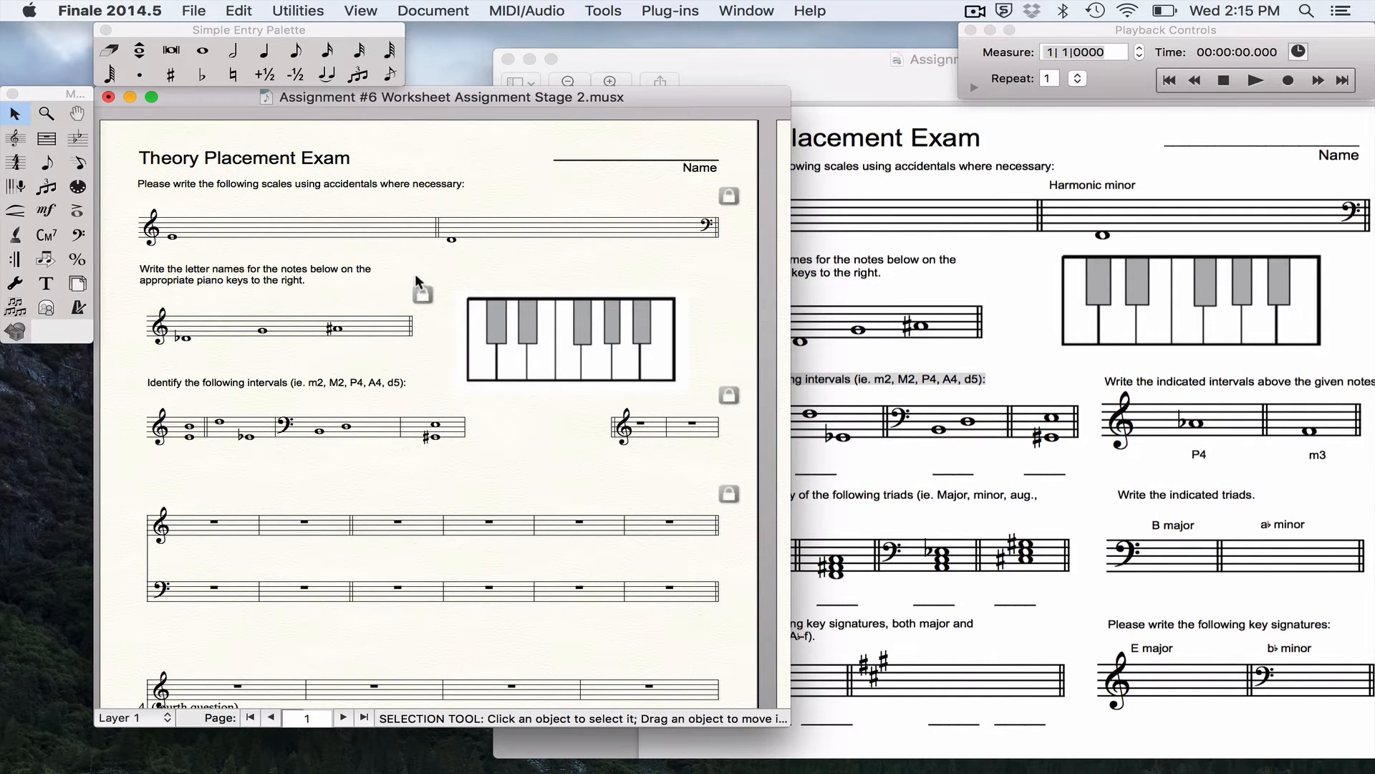
{"action": "left_click", "coordinate": [46, 138]}
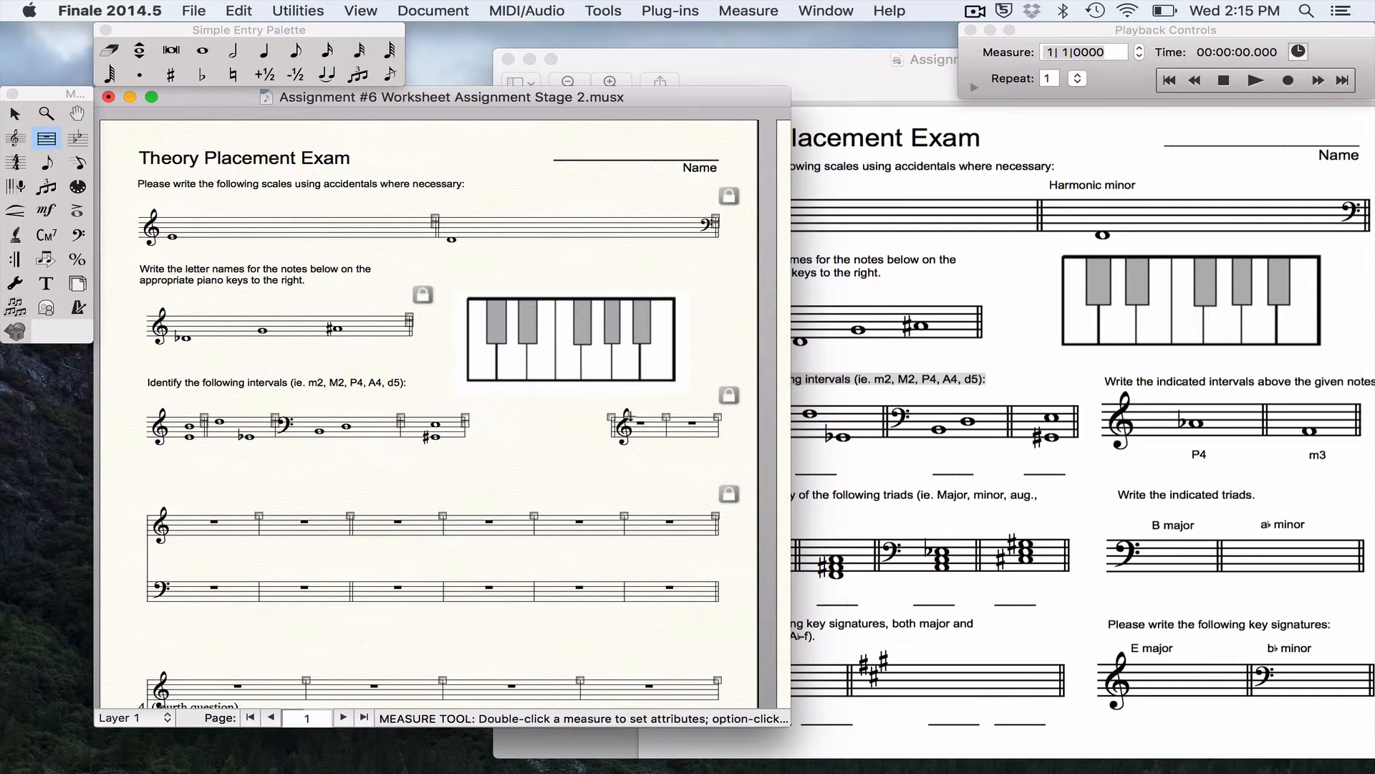
{"action": "left_click_drag", "start_coordinate": [611, 416], "coordinate": [495, 417]}
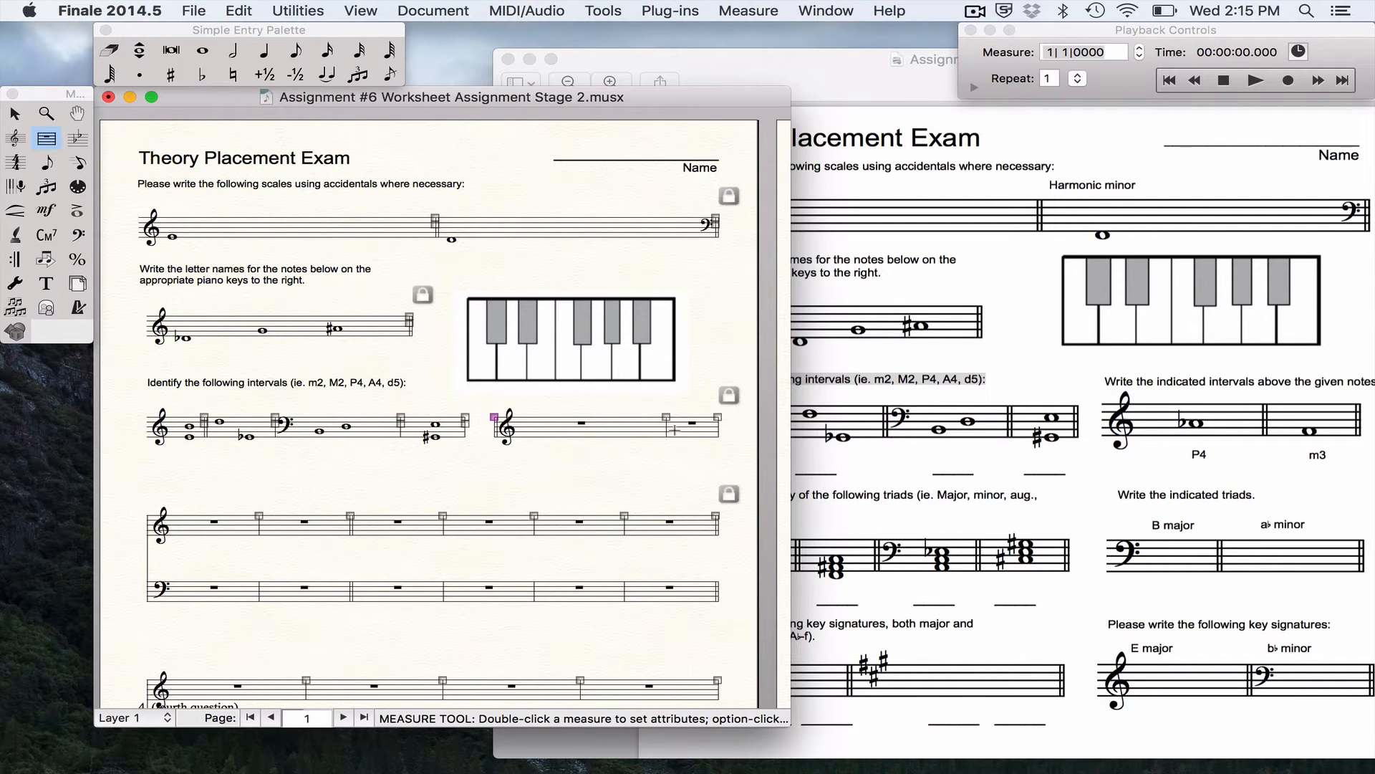
{"action": "left_click_drag", "start_coordinate": [664, 416], "coordinate": [611, 417]}
Give measures 9 through 10 a double barline and a double left barline
{"action": "left_click", "coordinate": [566, 430]}
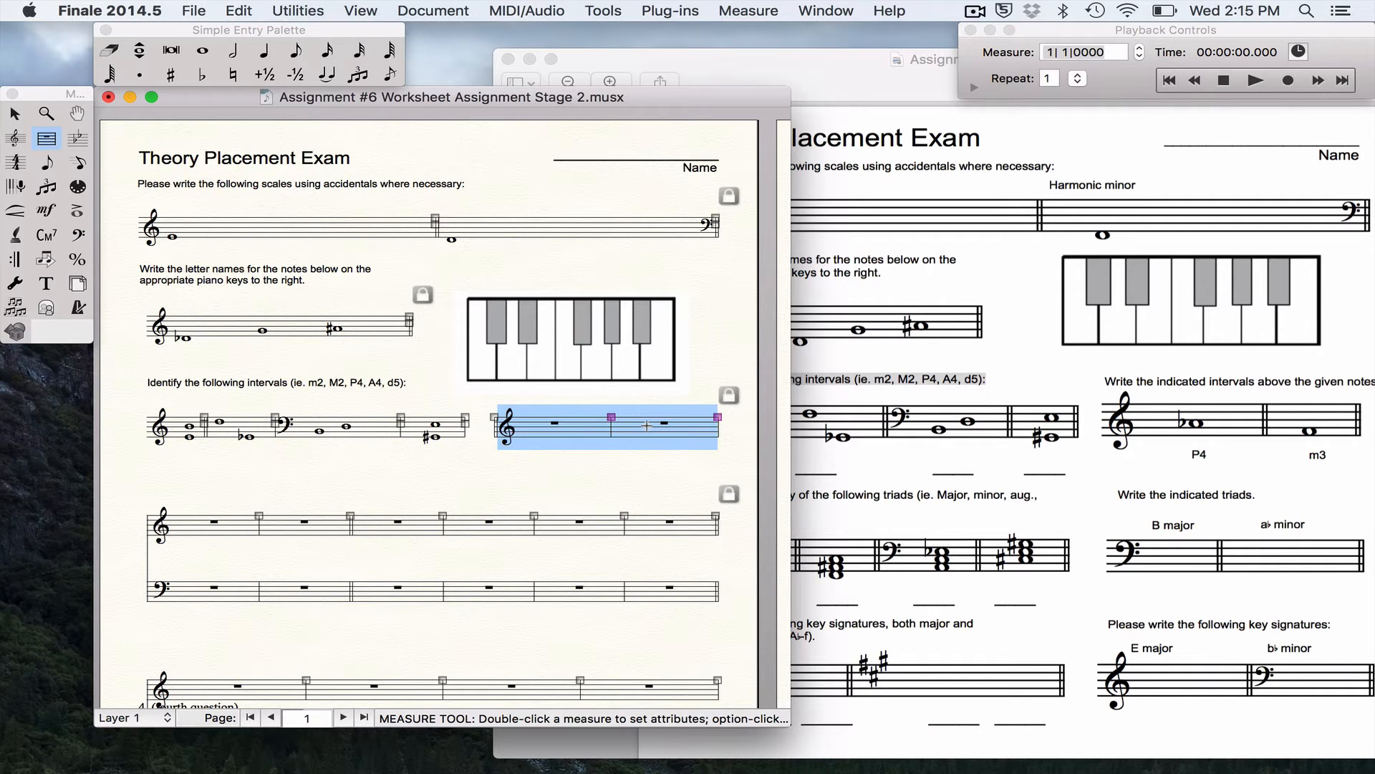
{"action": "double_click", "coordinate": [647, 426]}
{"action": "left_click", "coordinate": [552, 199]}
{"action": "left_click", "coordinate": [586, 238]}
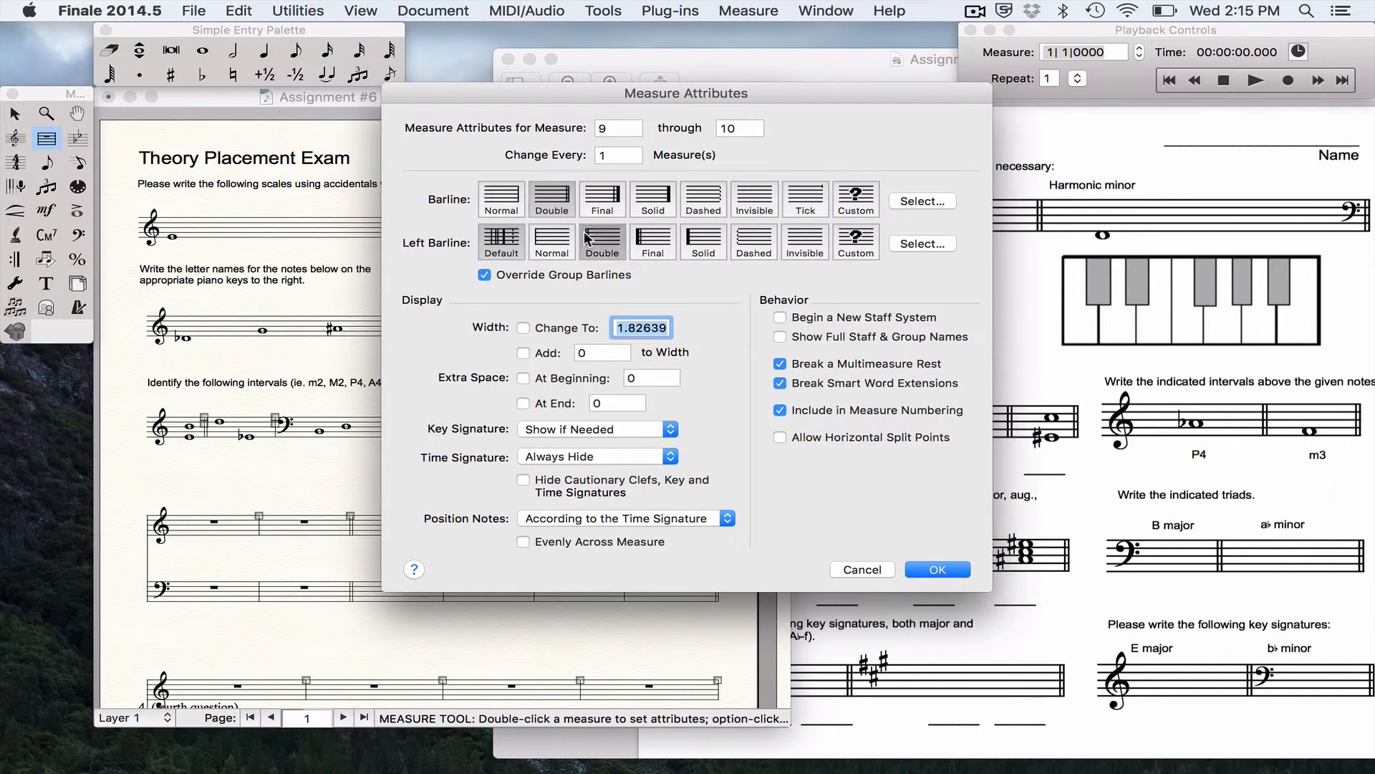
{"action": "left_click", "coordinate": [923, 566]}
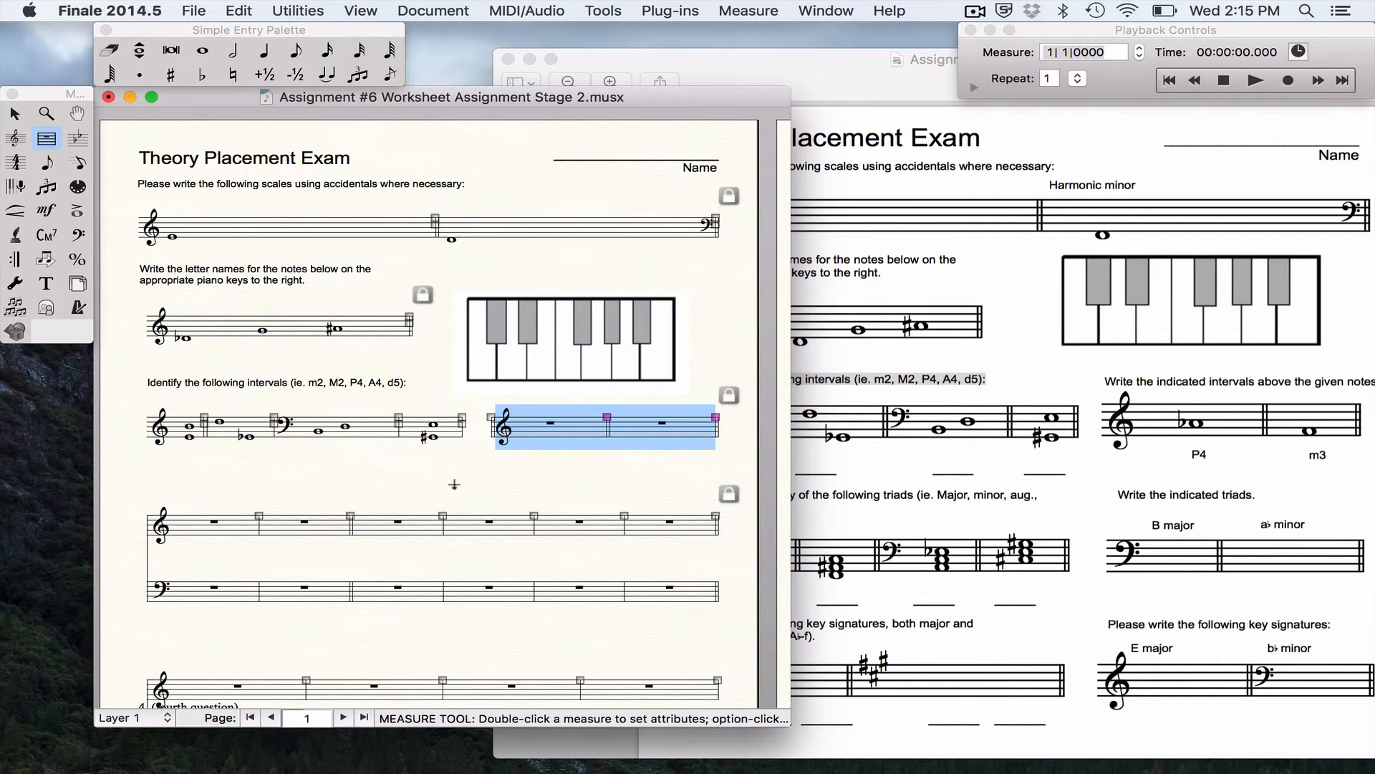
Enter a whole note A flat in measure 9 and a whole note F in measure 10
{"action": "left_click", "coordinate": [203, 50]}
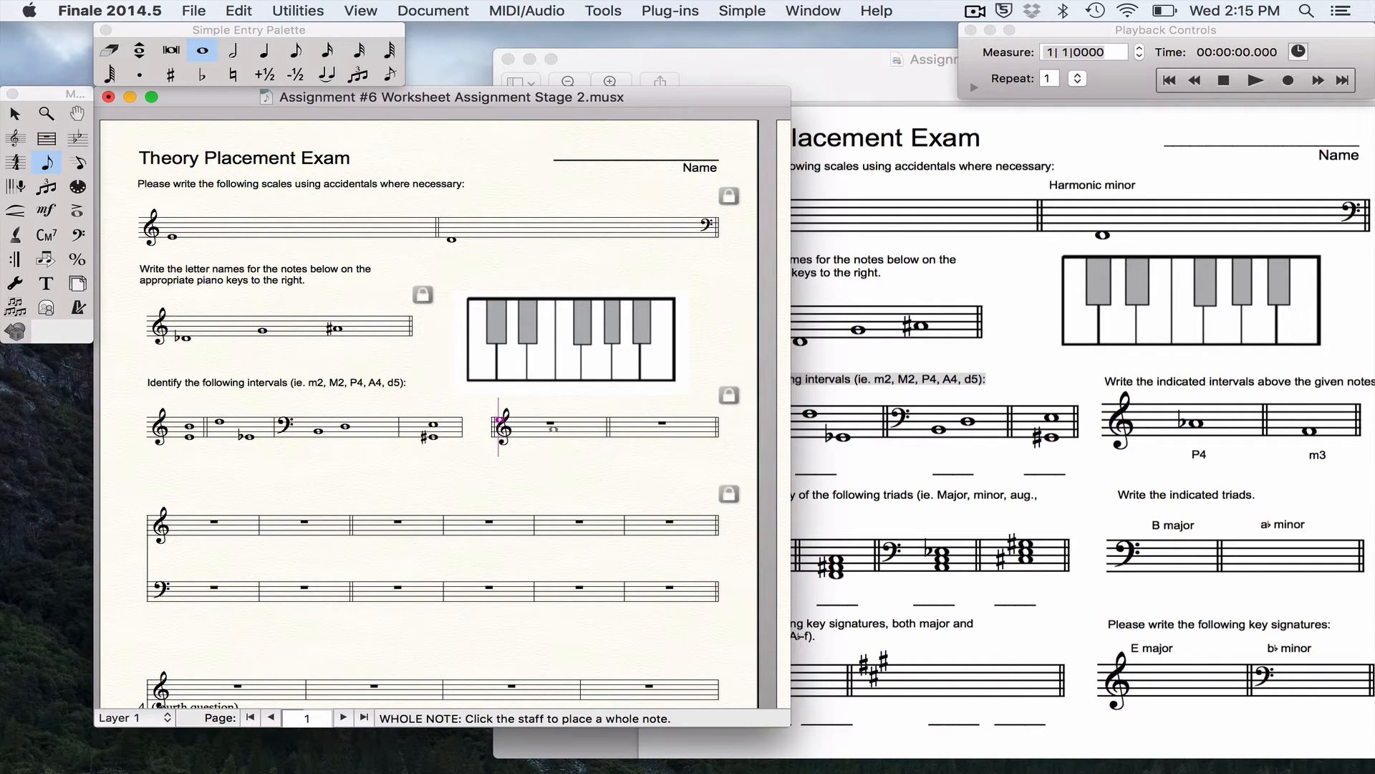
{"action": "left_click", "coordinate": [553, 428]}
{"action": "key", "text": "minus"}
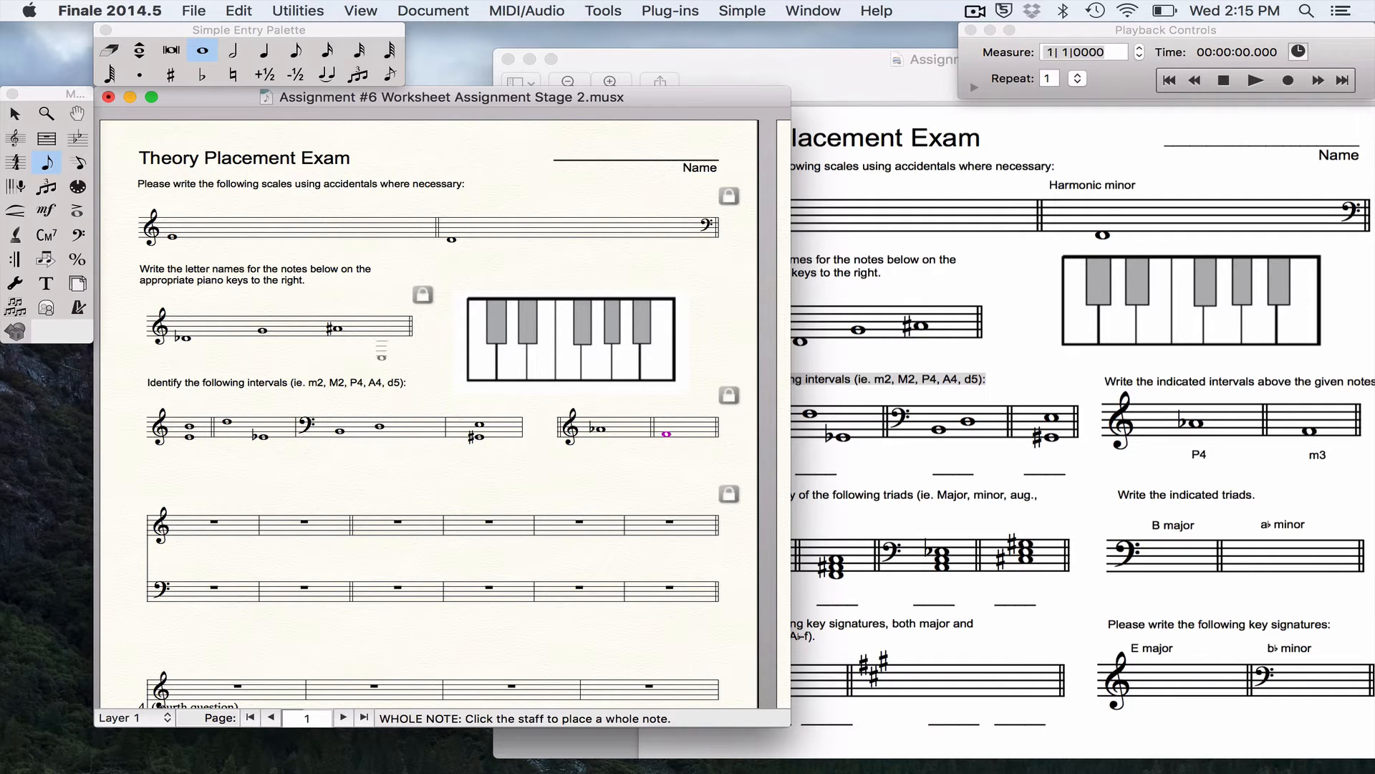
Move the whole note in measure 10 about 0.27 to the right and clear the tool palette off the staff
{"action": "left_click", "coordinate": [15, 283]}
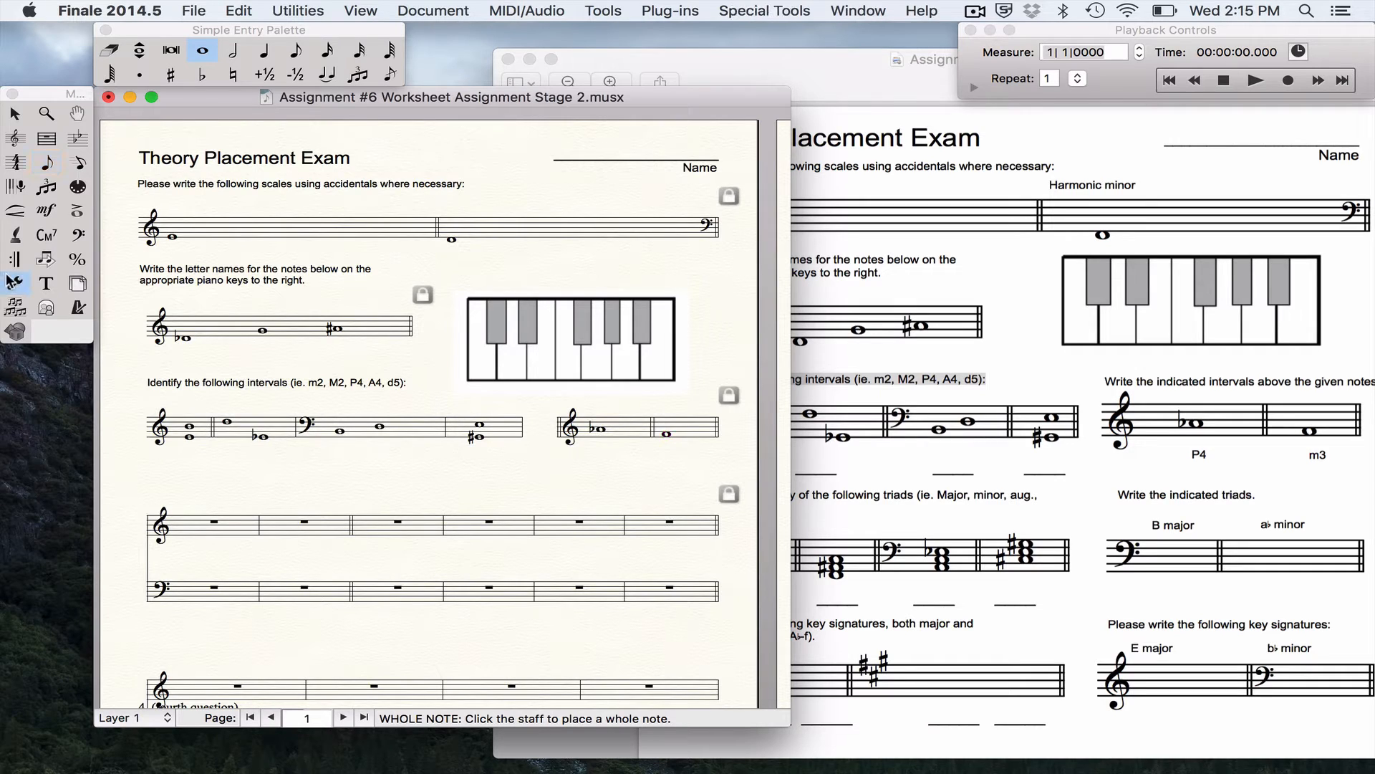
{"action": "left_click", "coordinate": [665, 436]}
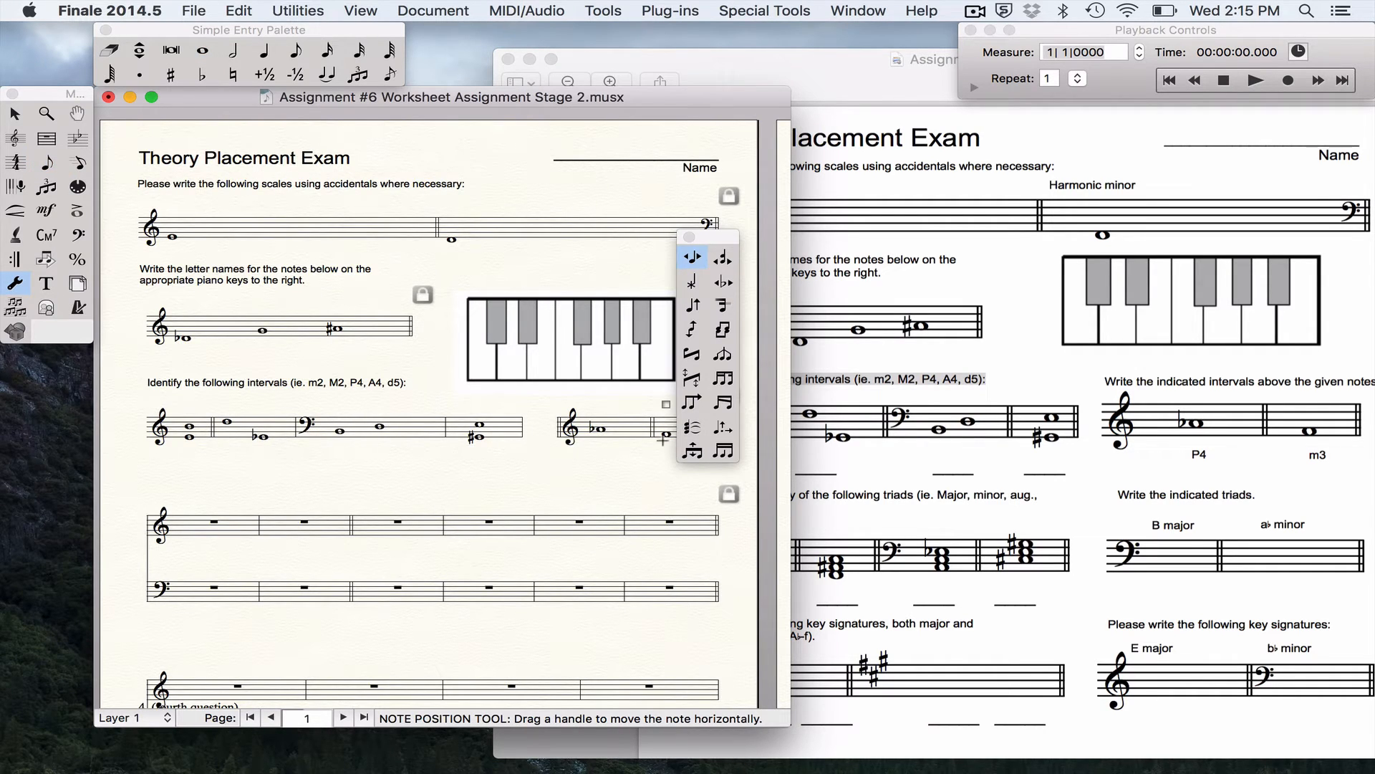
{"action": "left_click_drag", "start_coordinate": [665, 403], "coordinate": [683, 404]}
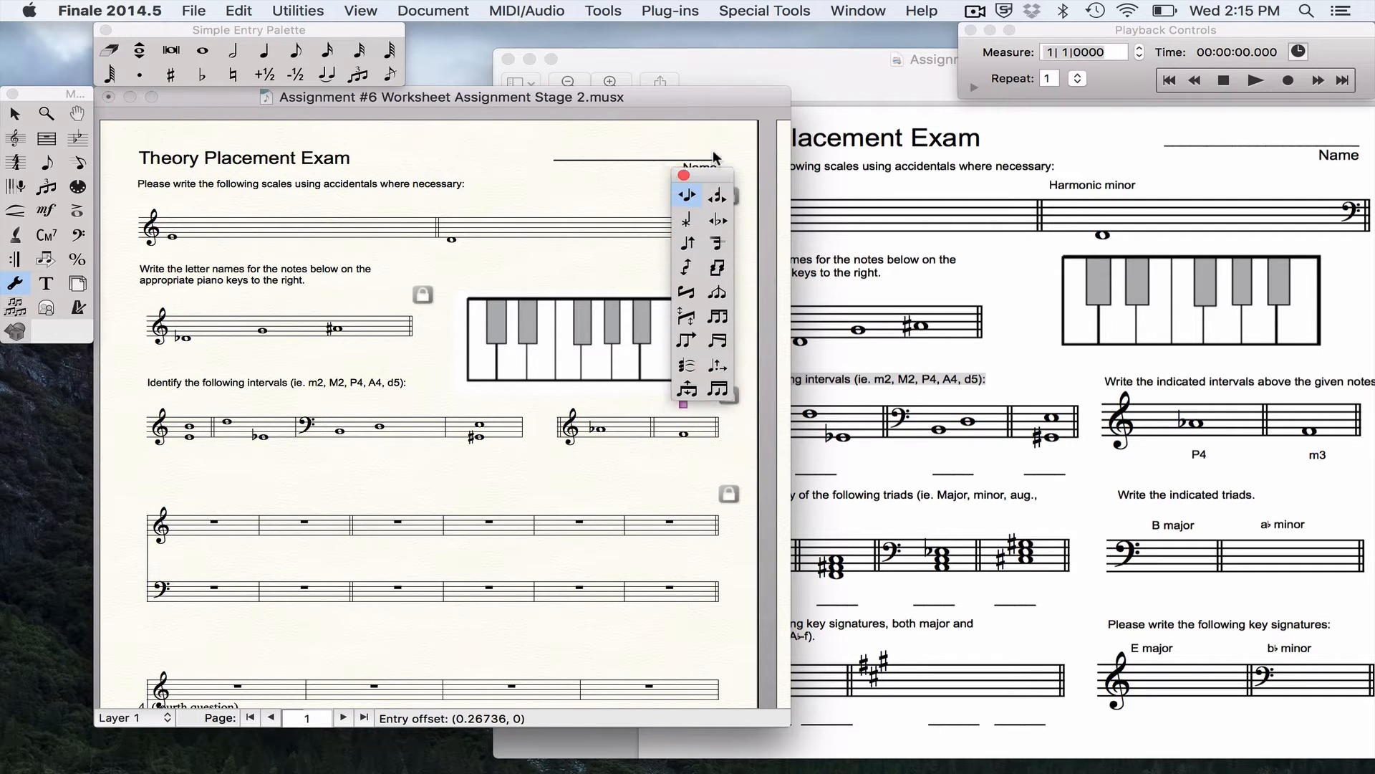
{"action": "left_click_drag", "start_coordinate": [722, 237], "coordinate": [716, 153]}
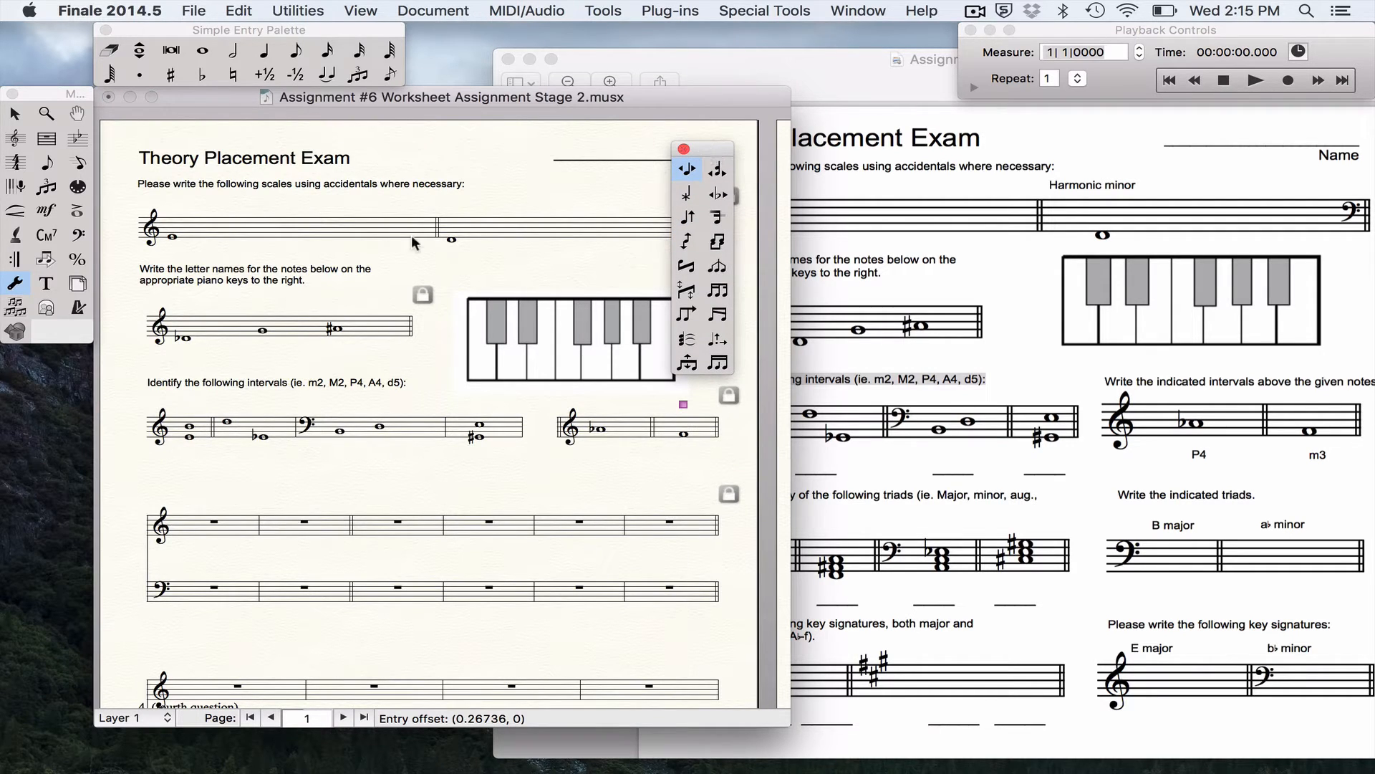
Switch to the worksheet PDF in Preview and copy the heading "Write the indicated intervals above the given notes"
{"action": "left_click", "coordinate": [45, 284]}
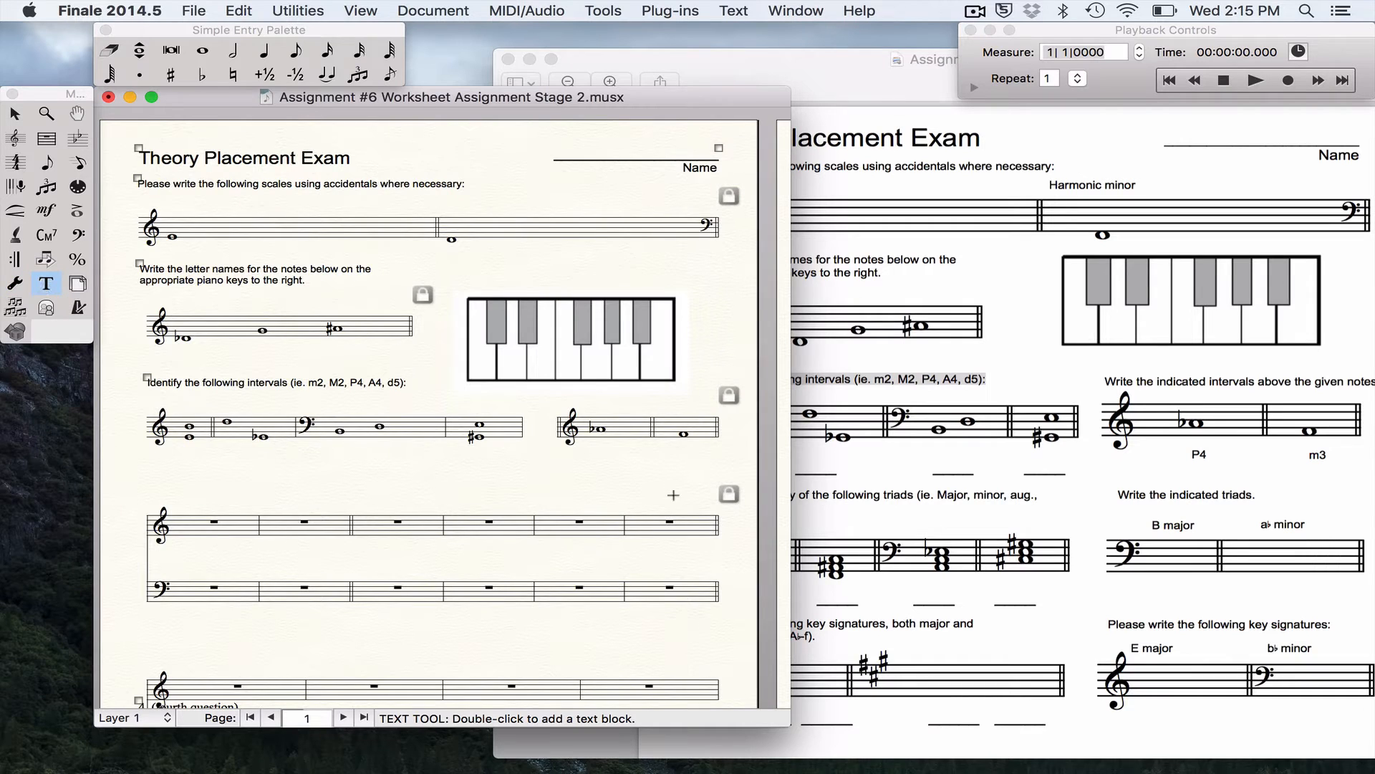
{"action": "left_click", "coordinate": [1126, 455]}
{"action": "left_click_drag", "start_coordinate": [1104, 385], "coordinate": [1365, 384]}
{"action": "left_click", "coordinate": [1367, 385]}
{"action": "scroll", "coordinate": [1372, 388], "scroll_direction": "right", "scroll_amount": 1}
{"action": "scroll", "coordinate": [1371, 387], "scroll_direction": "left", "scroll_amount": 2}
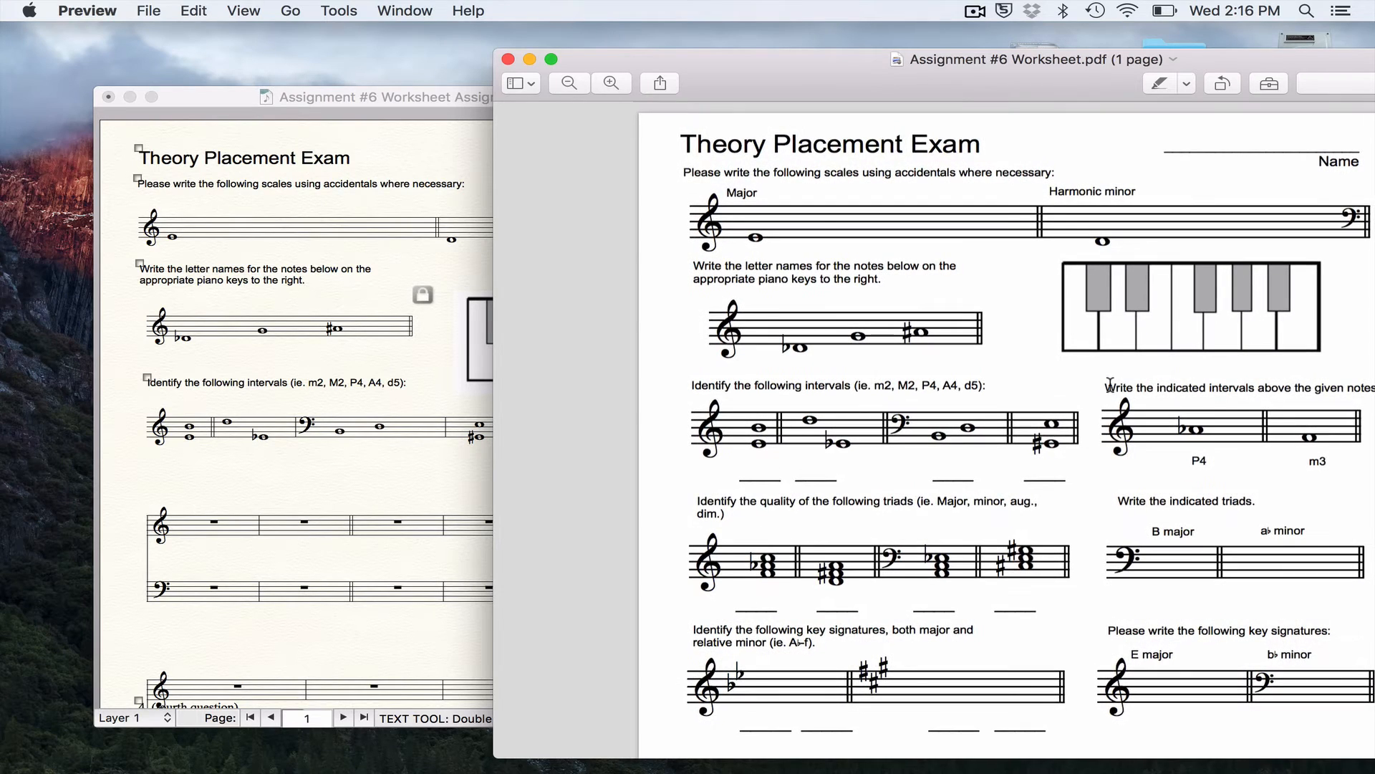
{"action": "left_click_drag", "start_coordinate": [1109, 385], "coordinate": [1304, 401]}
{"action": "left_click", "coordinate": [1235, 401]}
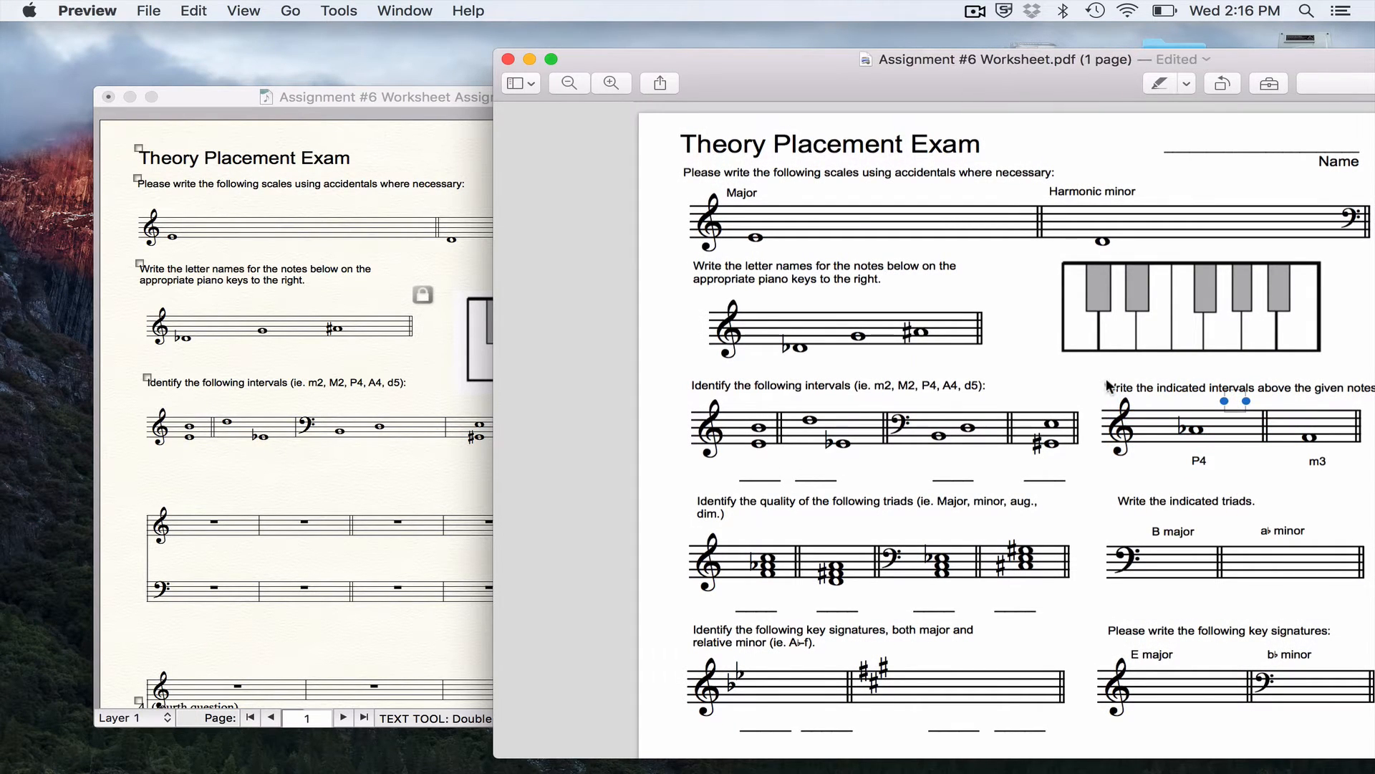
{"action": "left_click_drag", "start_coordinate": [1109, 387], "coordinate": [1371, 387]}
{"action": "key", "text": "super+c"}
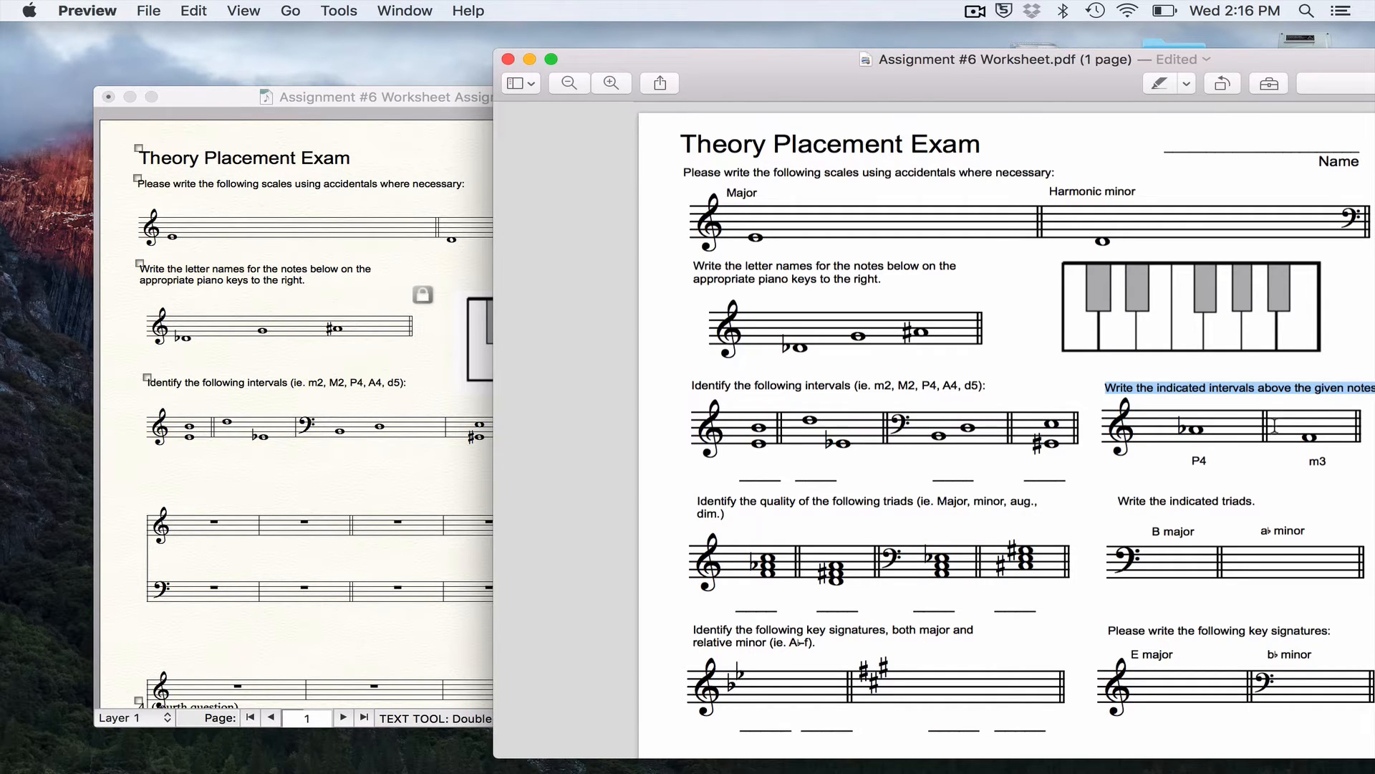
Return to Finale, paste the copied heading as a text block above the two-measure interval staff and shift it left
{"action": "left_click", "coordinate": [434, 501]}
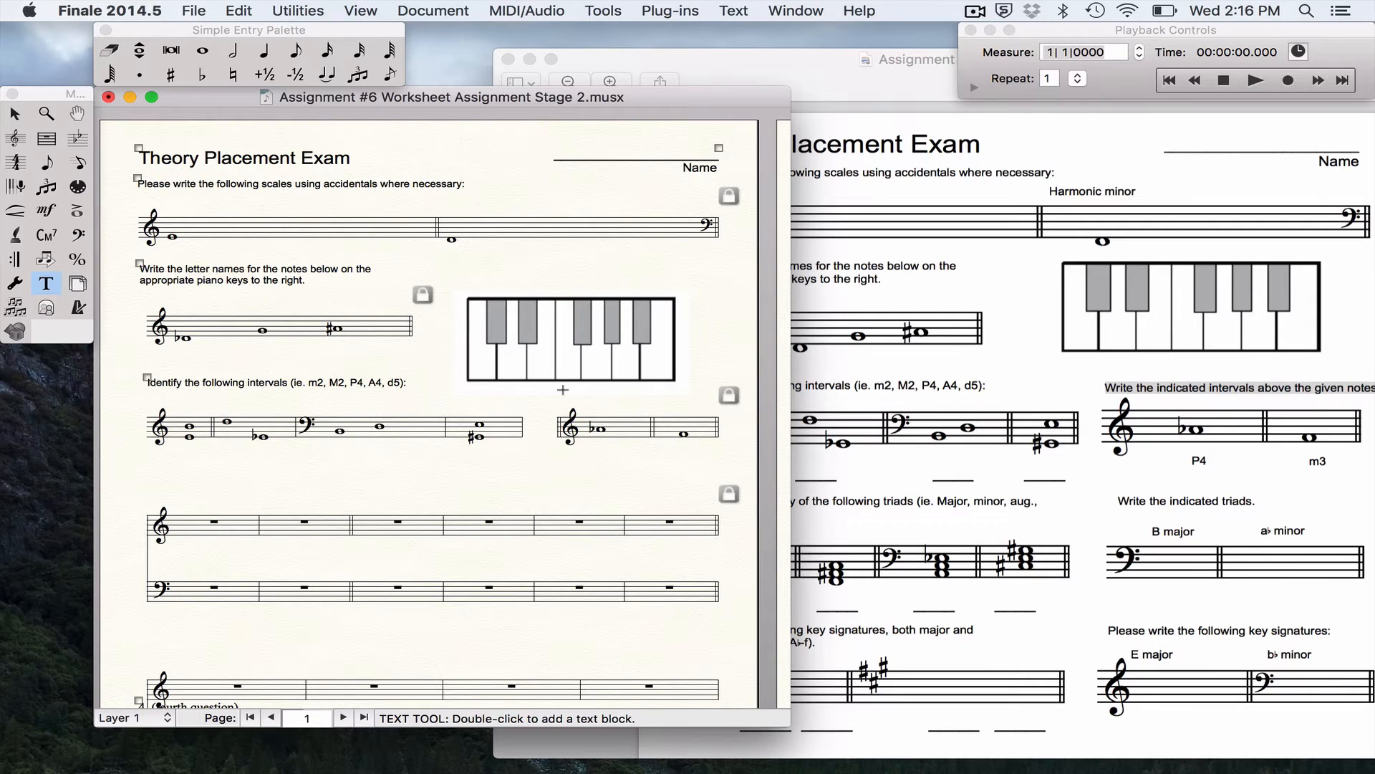
{"action": "double_click", "coordinate": [563, 390]}
{"action": "key", "text": "super+v"}
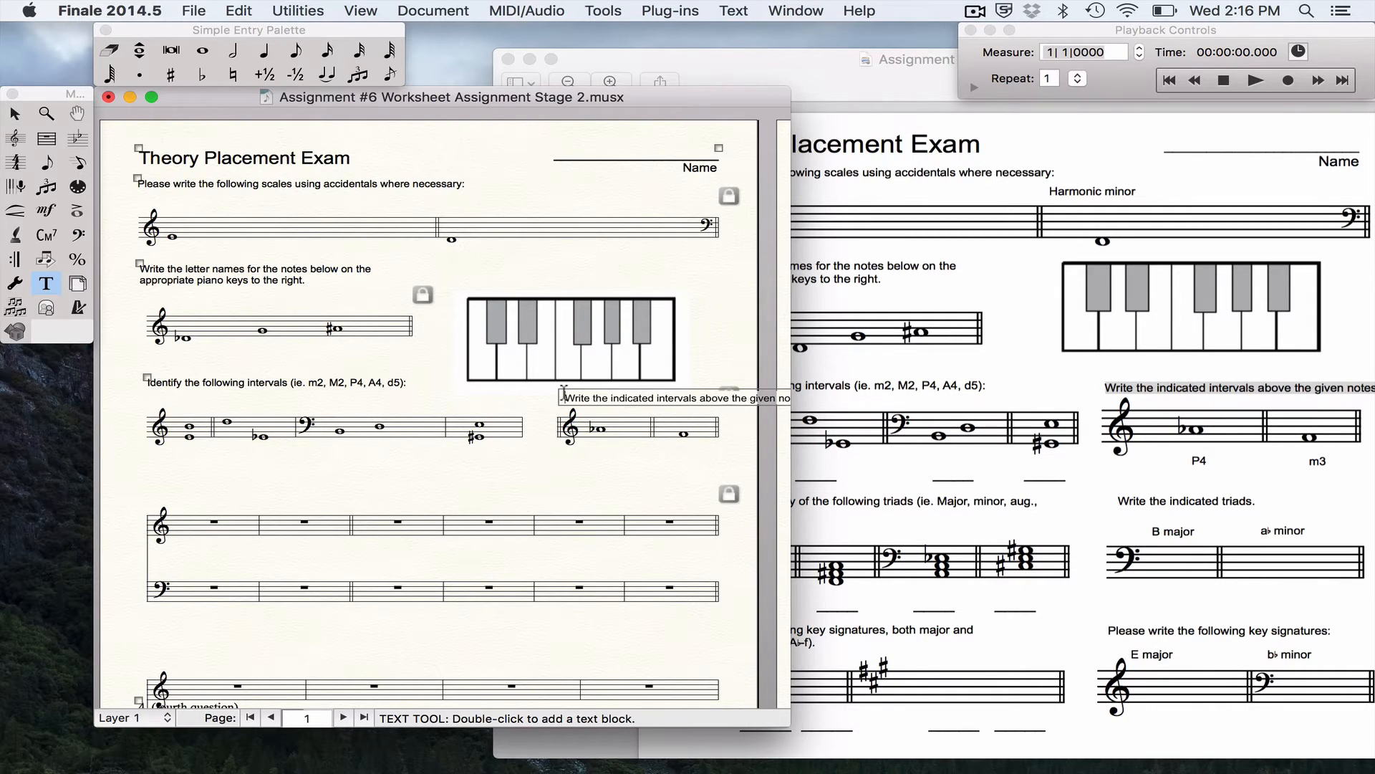
{"action": "left_click", "coordinate": [570, 473]}
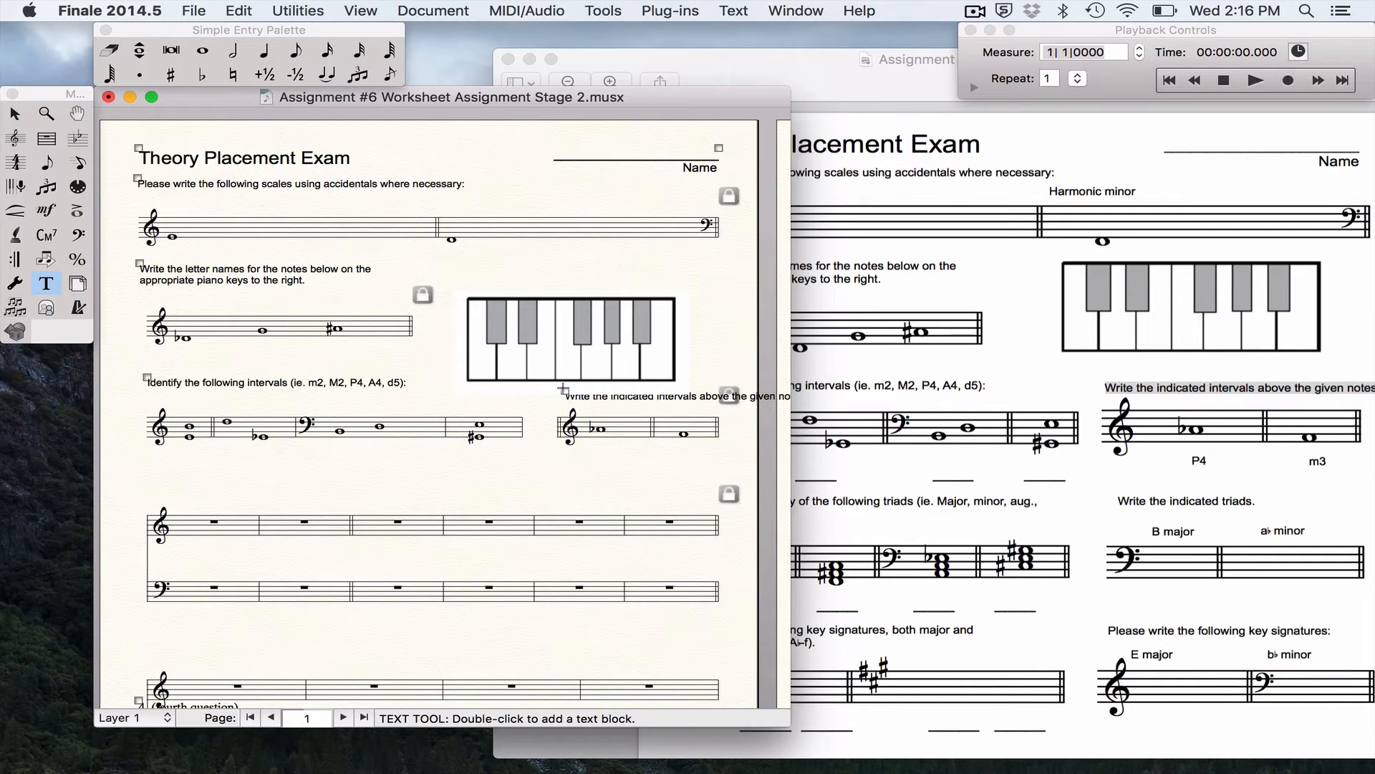
{"action": "left_click_drag", "start_coordinate": [563, 390], "coordinate": [510, 394]}
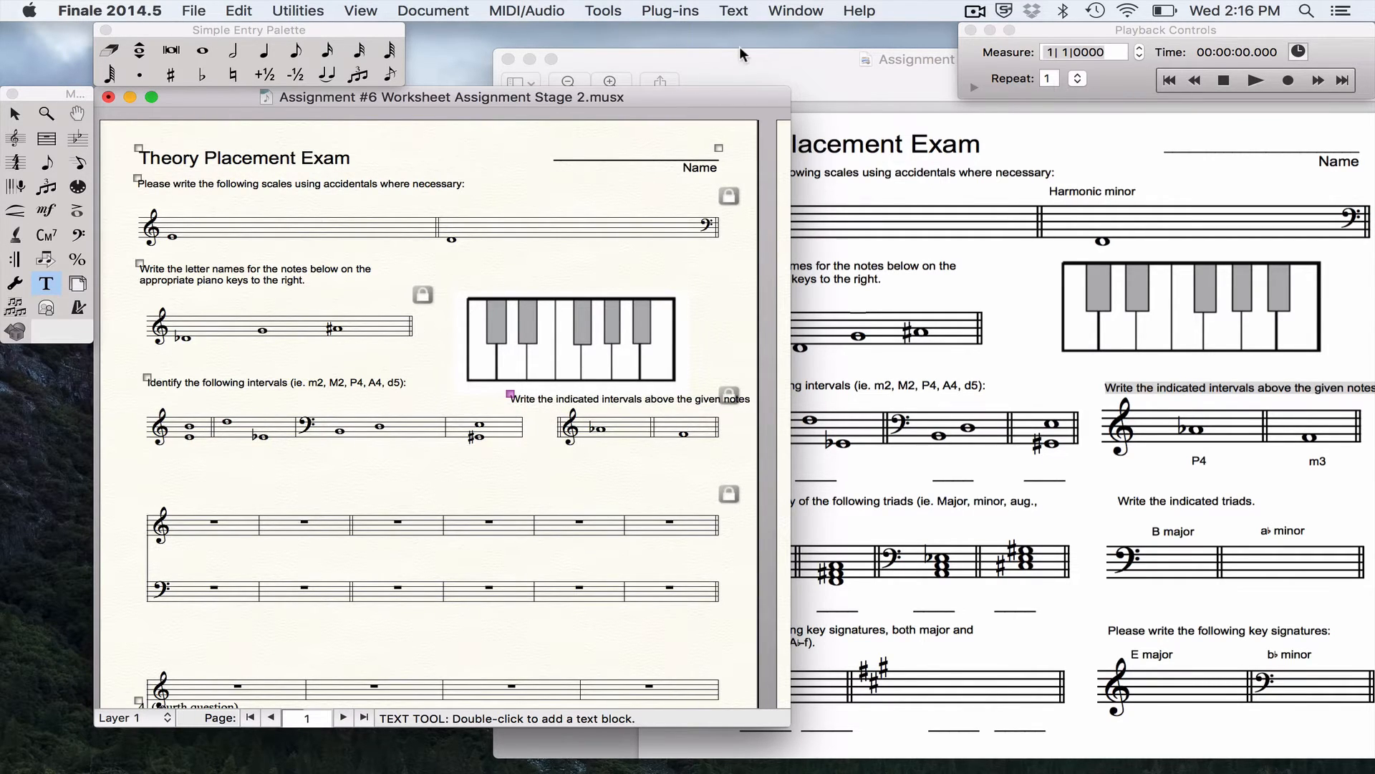
Uncover the interval labels in the worksheet PDF and add the text P4 in Arial beneath measure 9's whole note in Finale
{"action": "left_click_drag", "start_coordinate": [743, 54], "coordinate": [575, 52]}
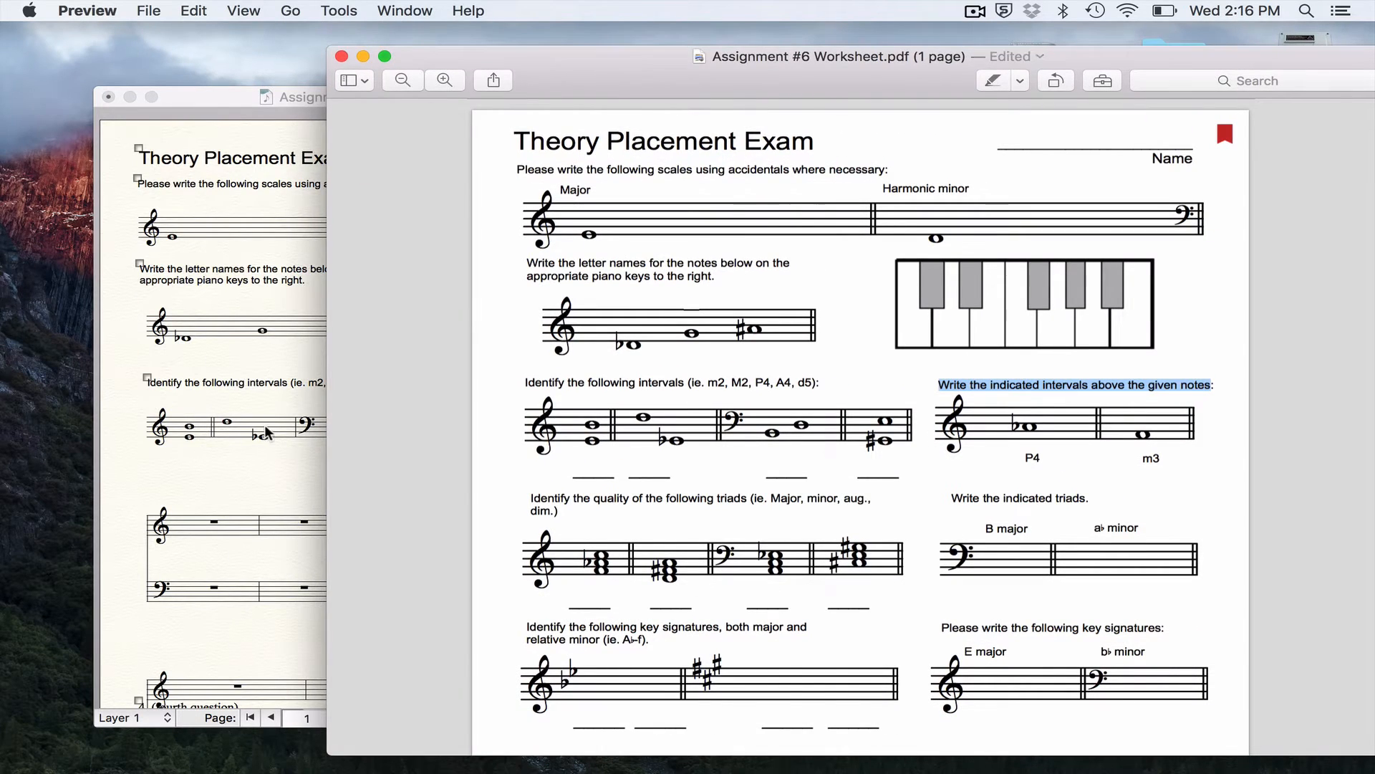
{"action": "left_click", "coordinate": [266, 433]}
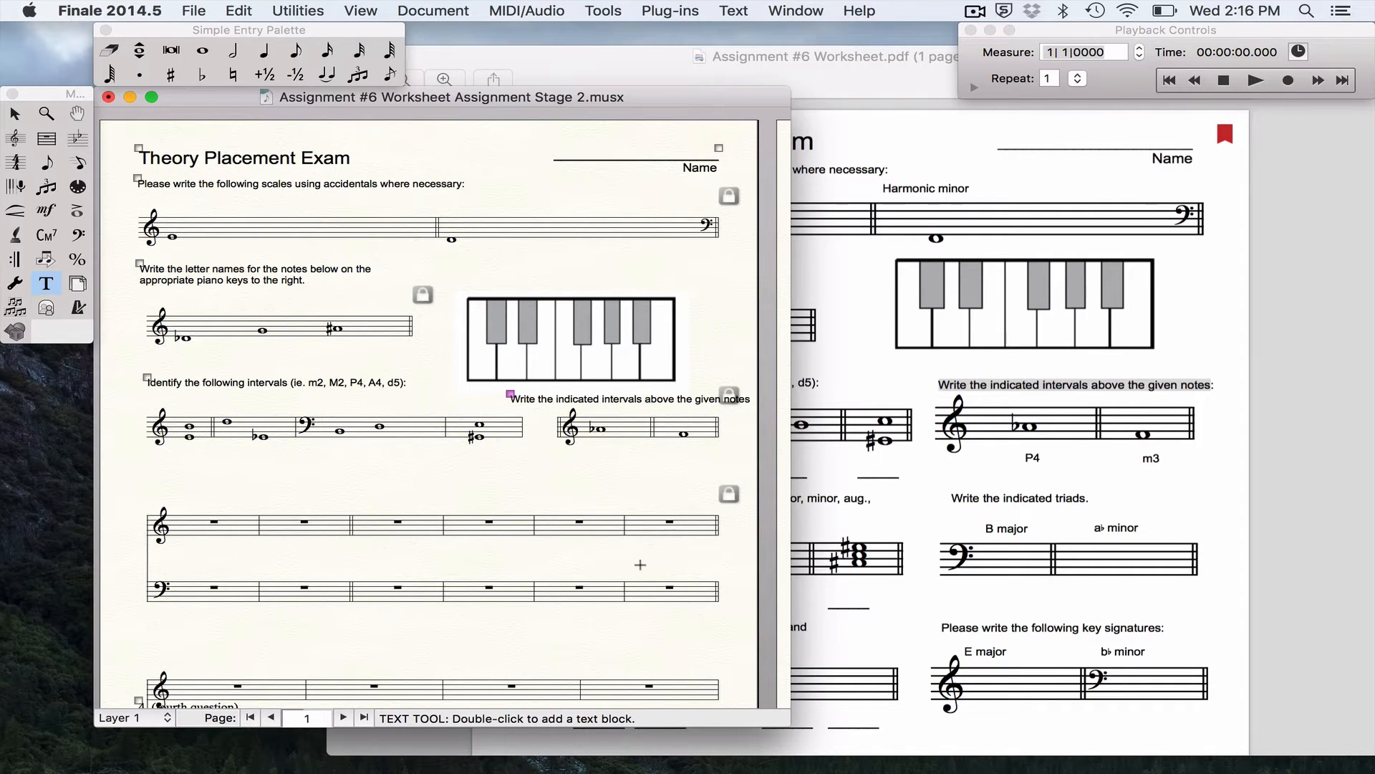
{"action": "scroll", "coordinate": [564, 569], "scroll_direction": "right", "scroll_amount": 5}
{"action": "scroll", "coordinate": [641, 564], "scroll_direction": "left", "scroll_amount": 2}
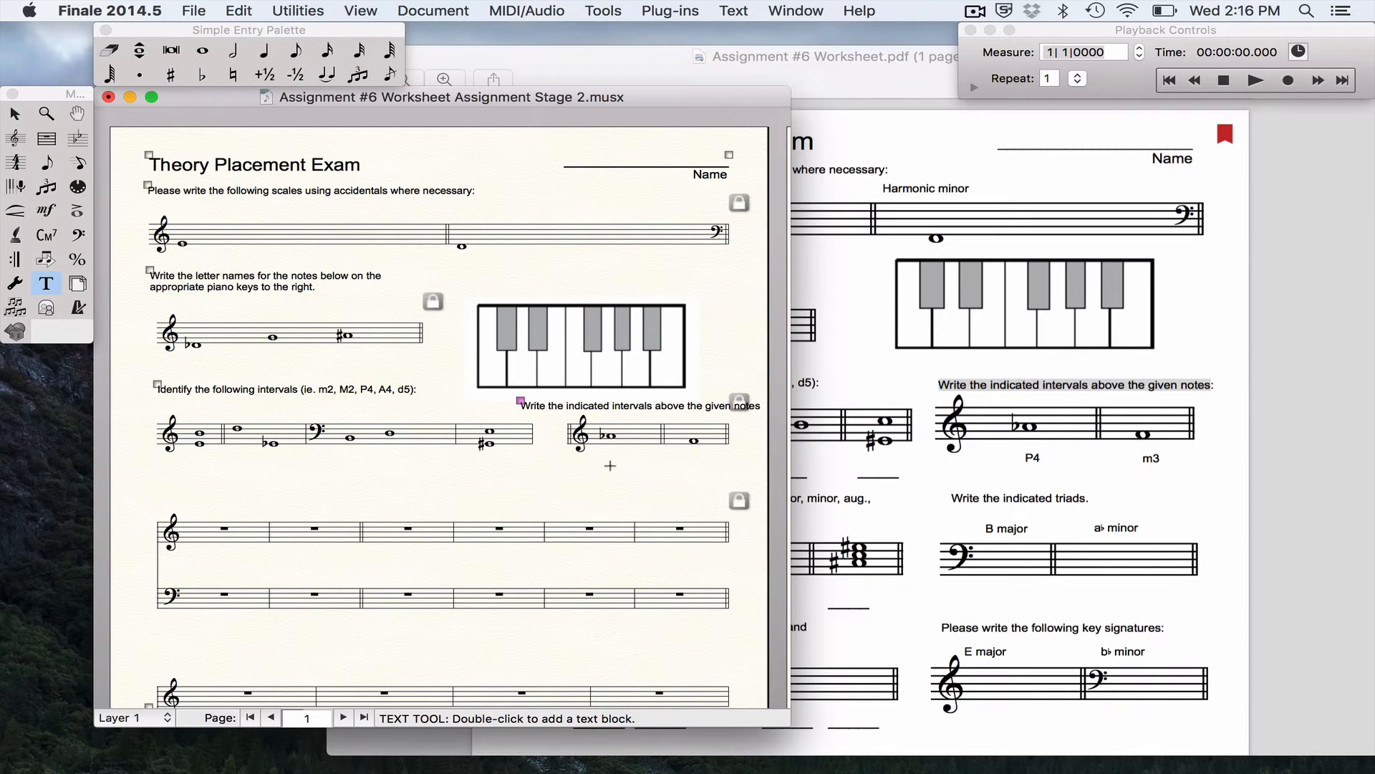
{"action": "double_click", "coordinate": [608, 457]}
{"action": "type", "text": "P$"}
{"action": "key", "text": "super+a"}
{"action": "left_click", "coordinate": [717, 8]}
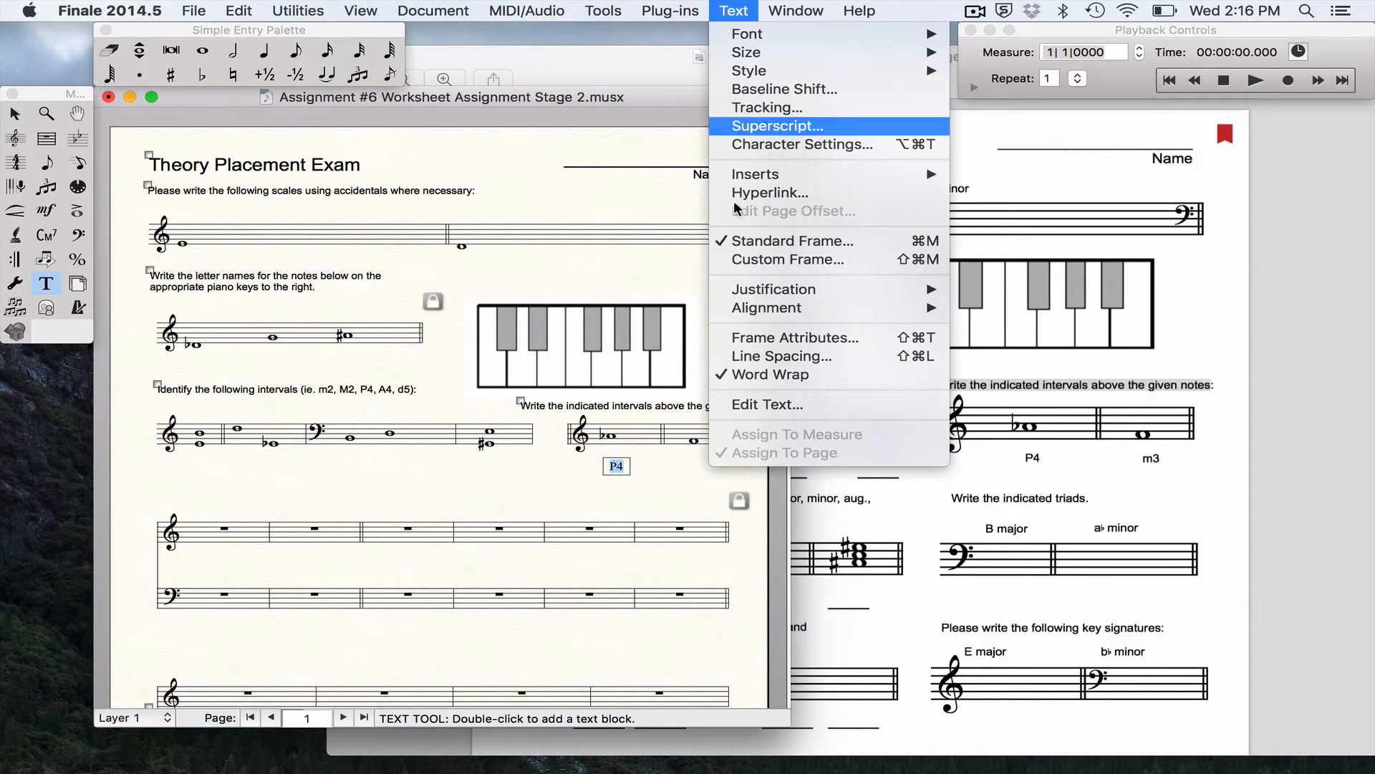
{"action": "mouse_move", "coordinate": [740, 41]}
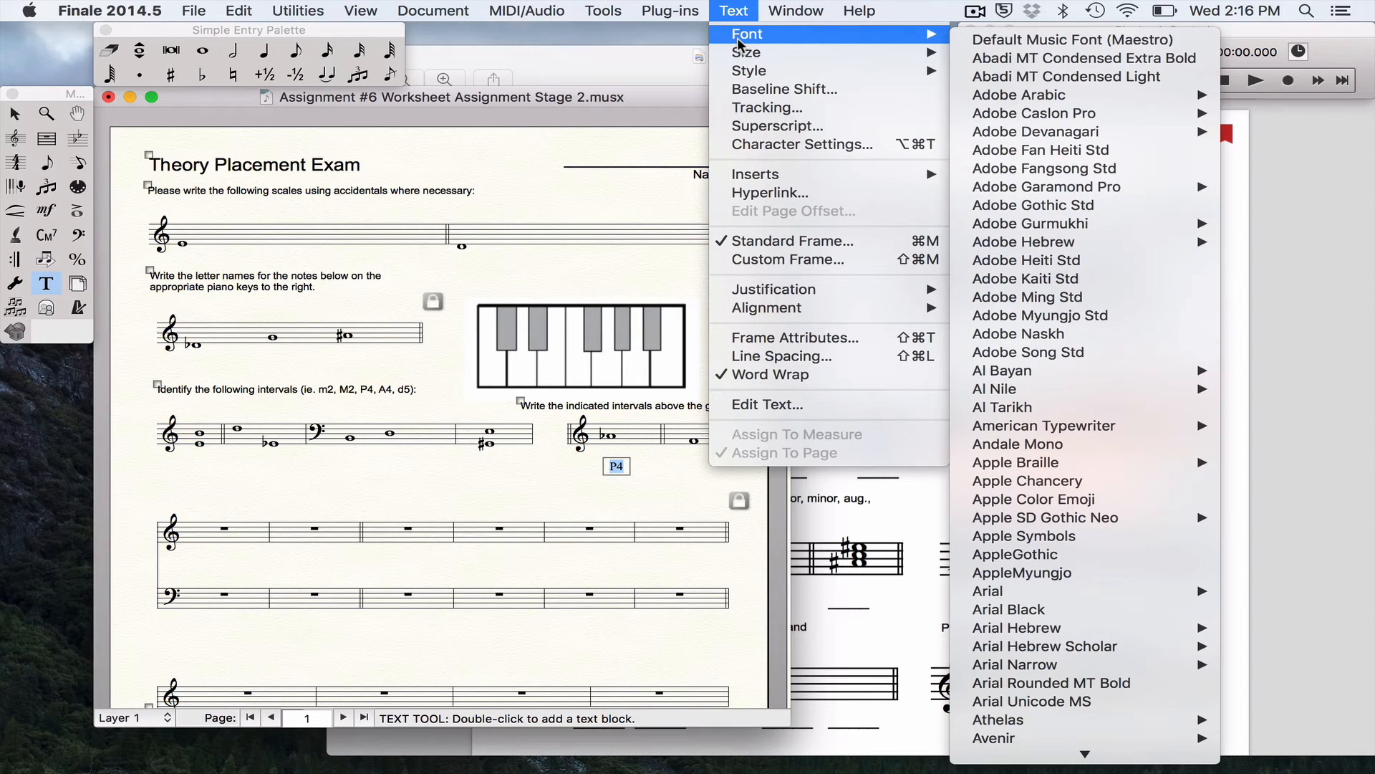
{"action": "left_click", "coordinate": [1048, 590]}
{"action": "left_click", "coordinate": [648, 464]}
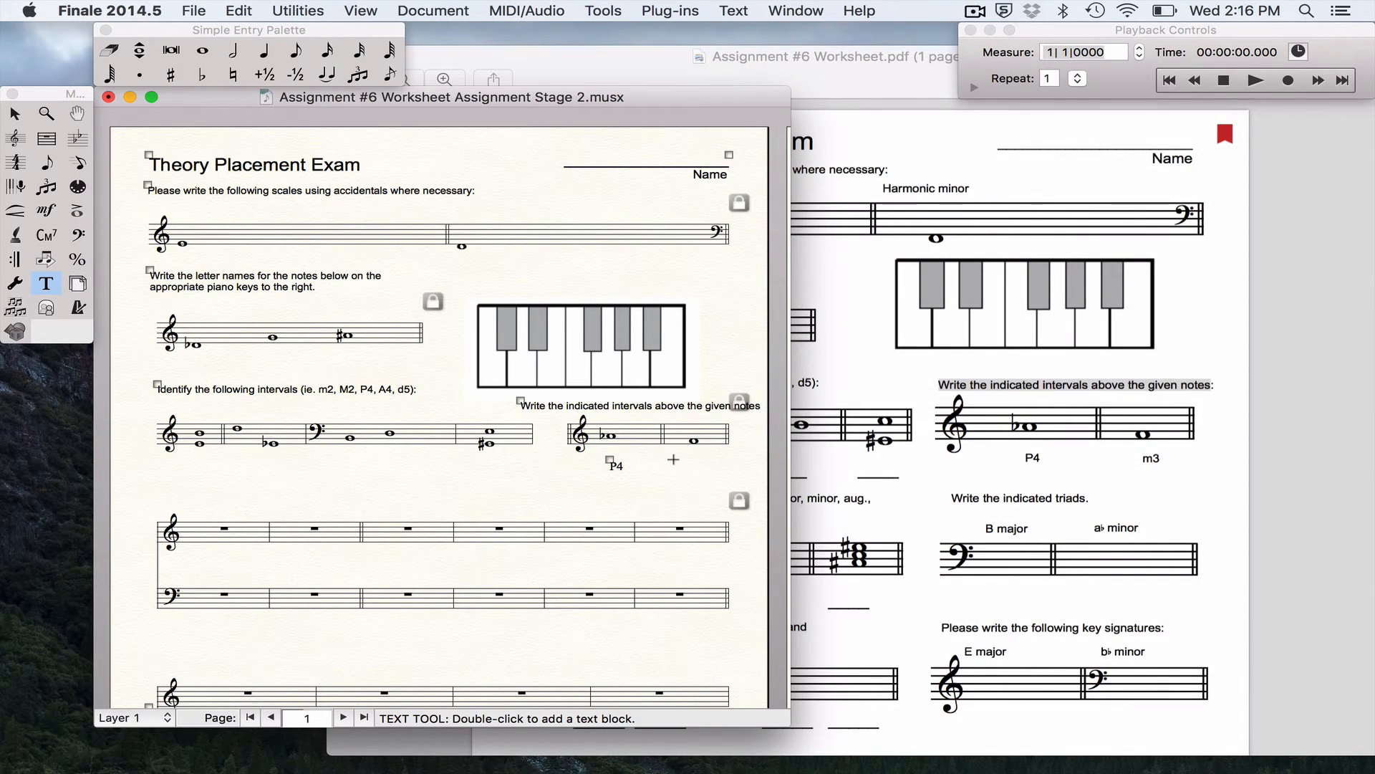
Add a text block reading m3 beneath the whole note F in measure 10
{"action": "double_click", "coordinate": [679, 459]}
{"action": "type", "text": "m3"}
{"action": "key", "text": "Return"}
{"action": "left_click", "coordinate": [631, 462]}
Reopen the P4 label for editing and set all of its text to Arial
{"action": "left_click", "coordinate": [610, 459]}
{"action": "right_click", "coordinate": [609, 459]}
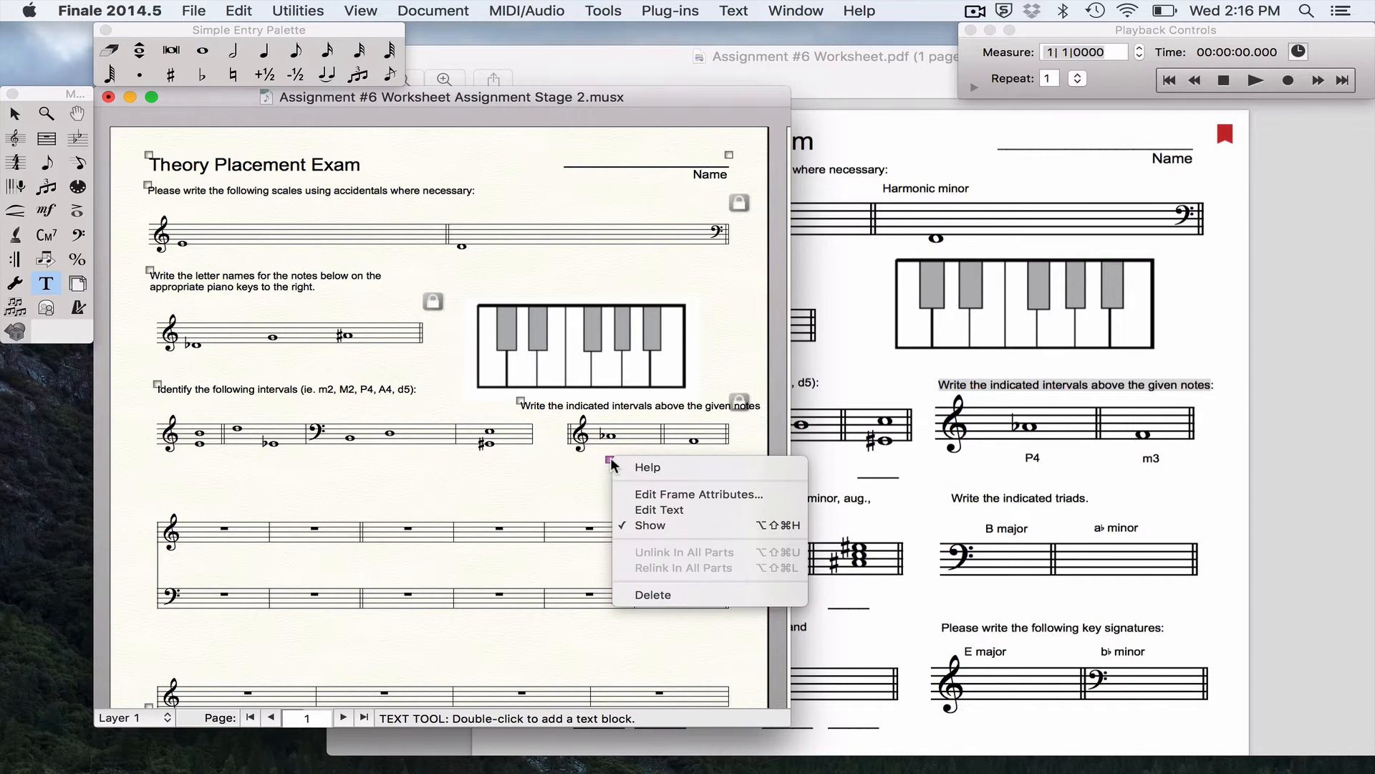
{"action": "left_click", "coordinate": [632, 505]}
{"action": "key", "text": "super+a"}
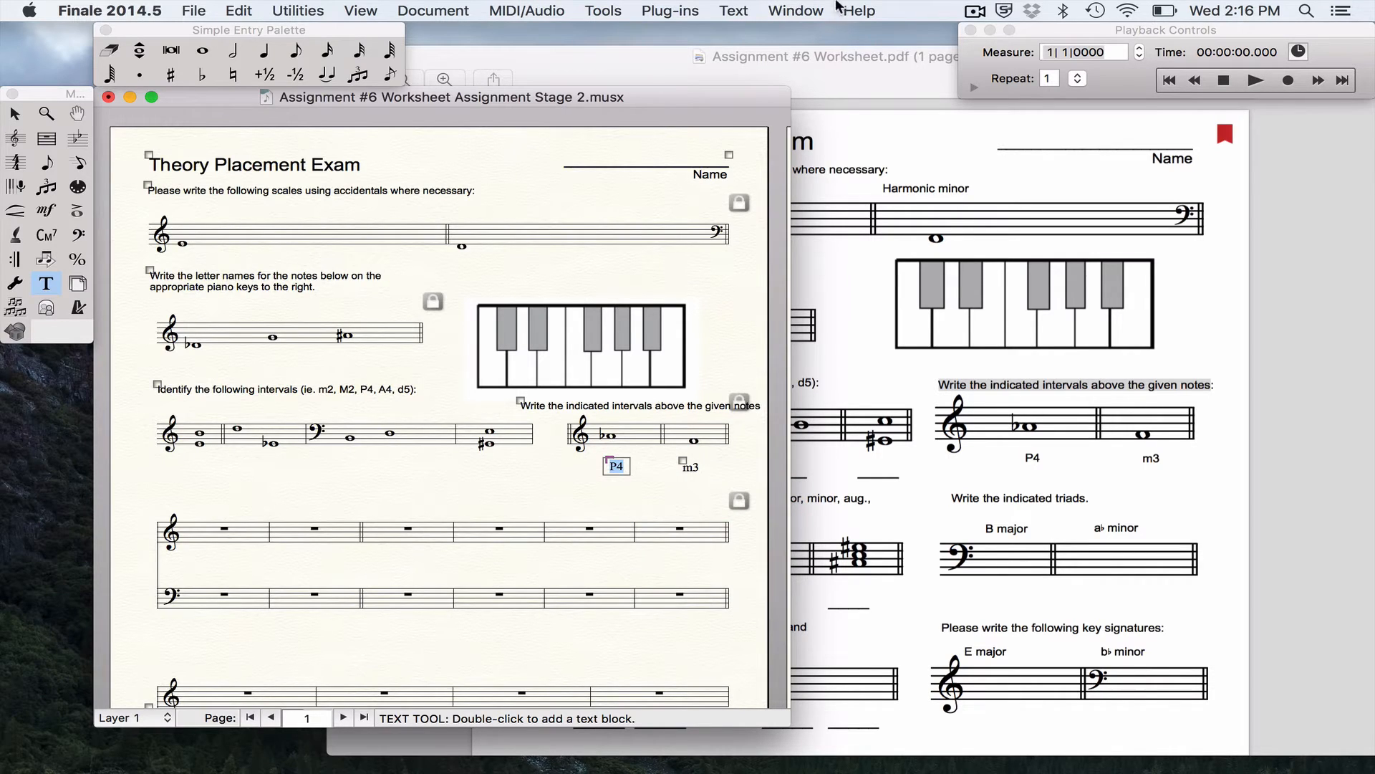
{"action": "left_click", "coordinate": [734, 10]}
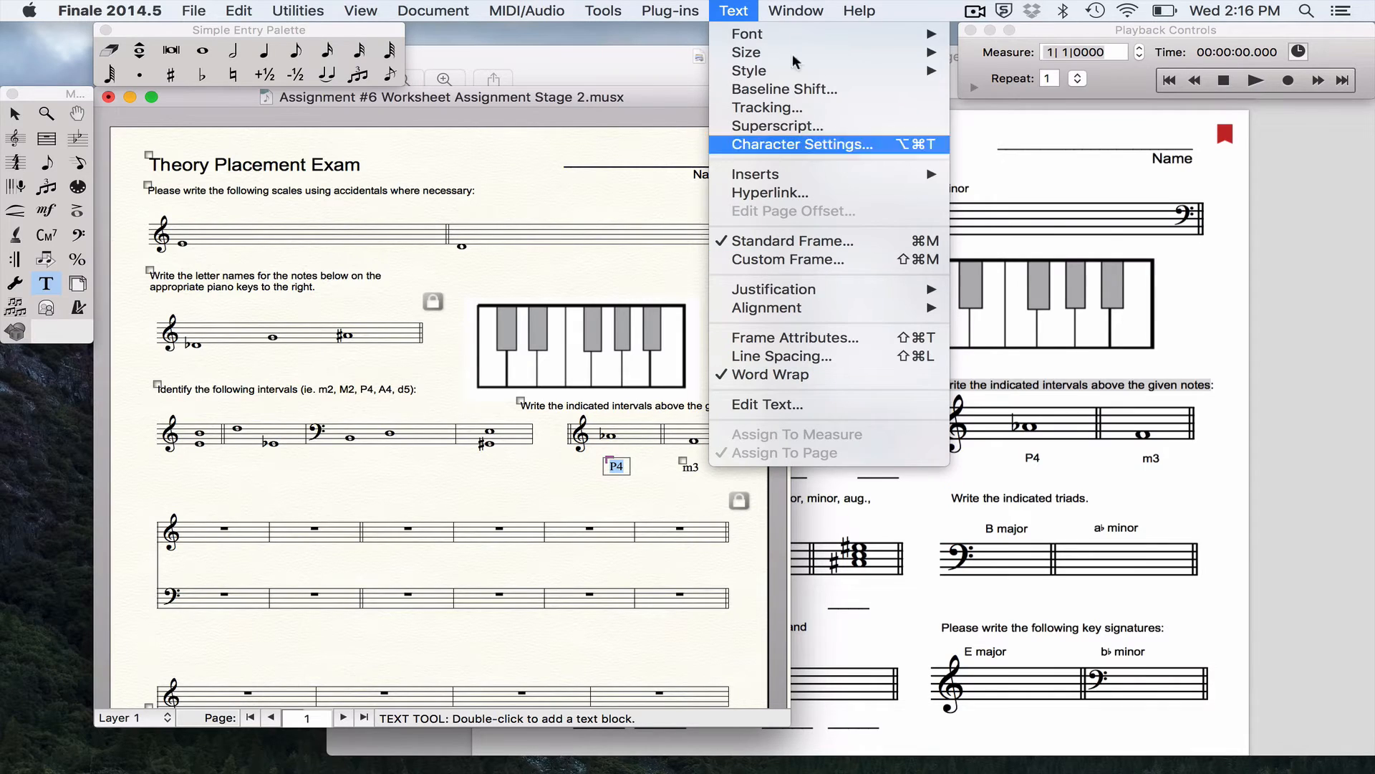
{"action": "mouse_move", "coordinate": [794, 34]}
{"action": "mouse_move", "coordinate": [1023, 589]}
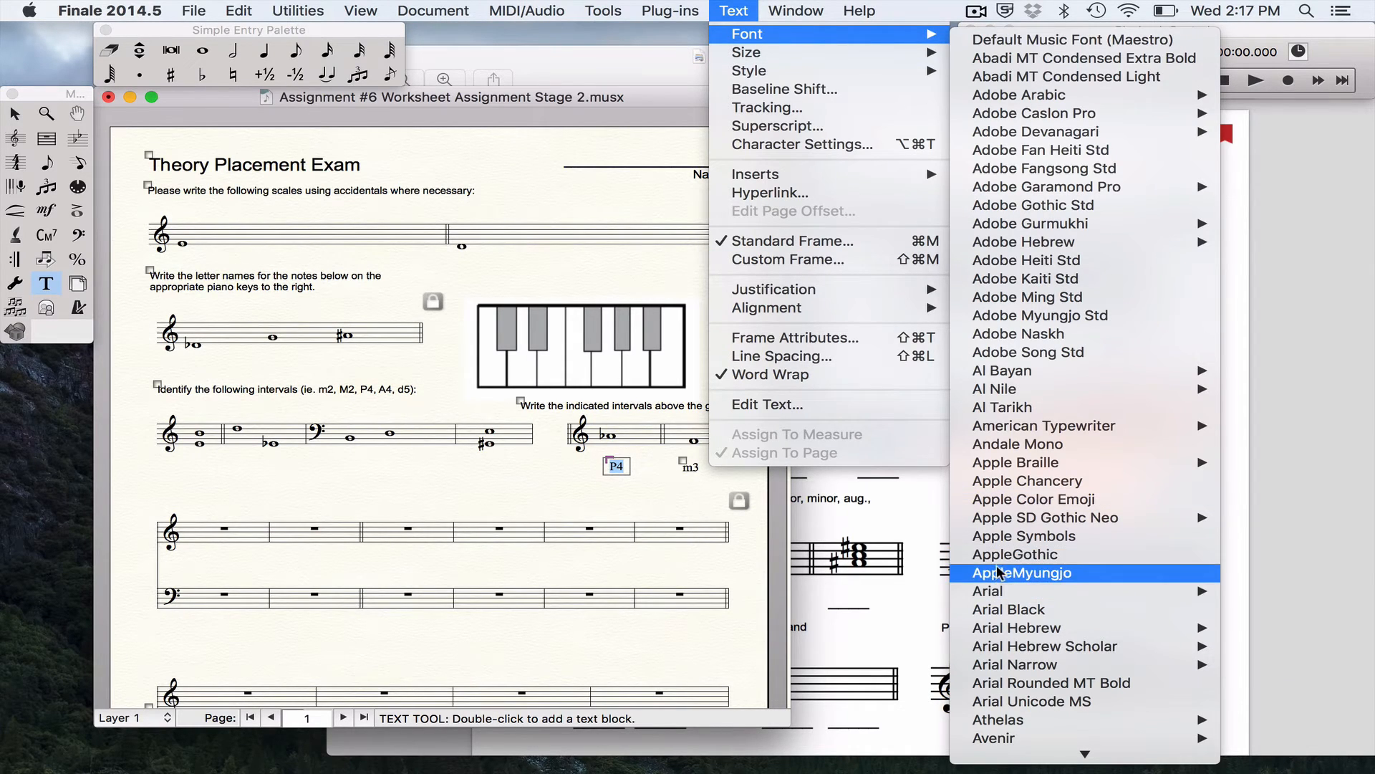
{"action": "left_click", "coordinate": [998, 573]}
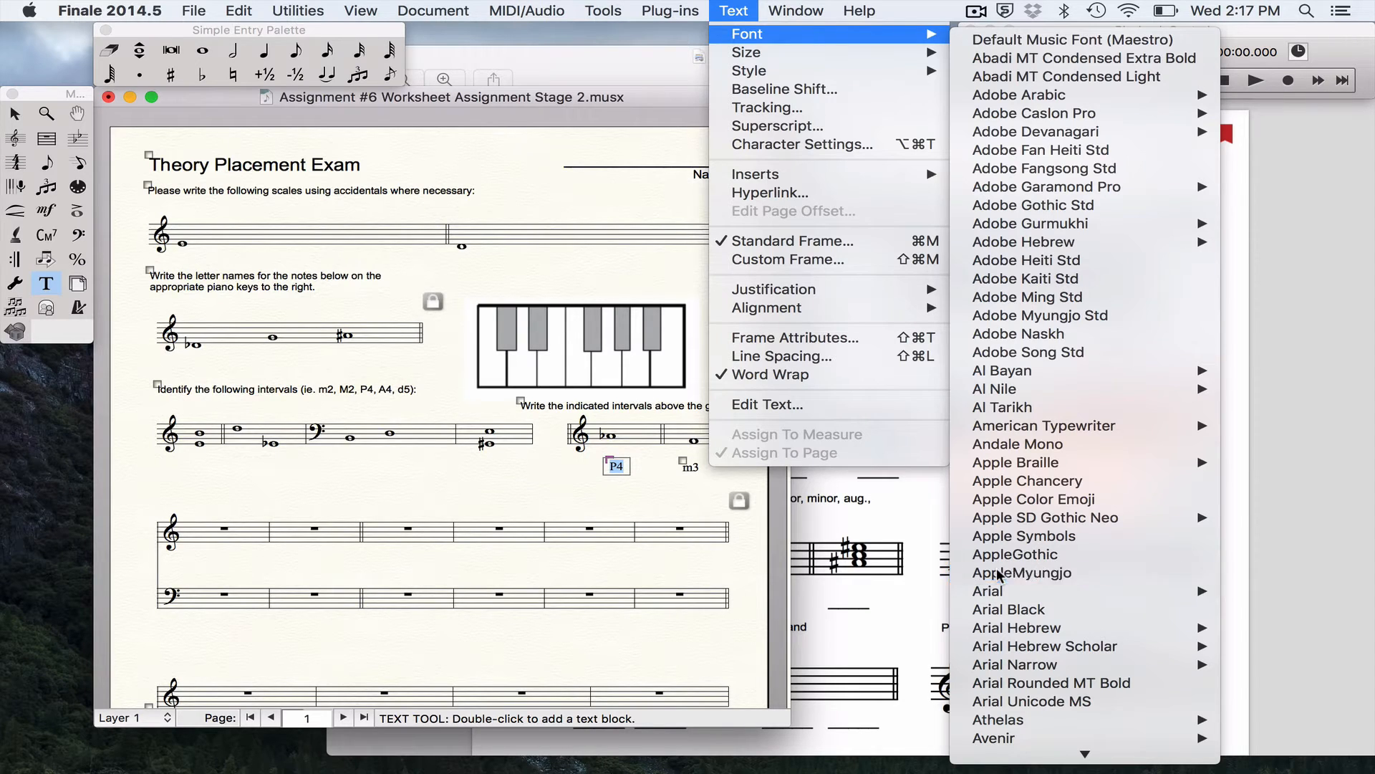
{"action": "left_click", "coordinate": [727, 10]}
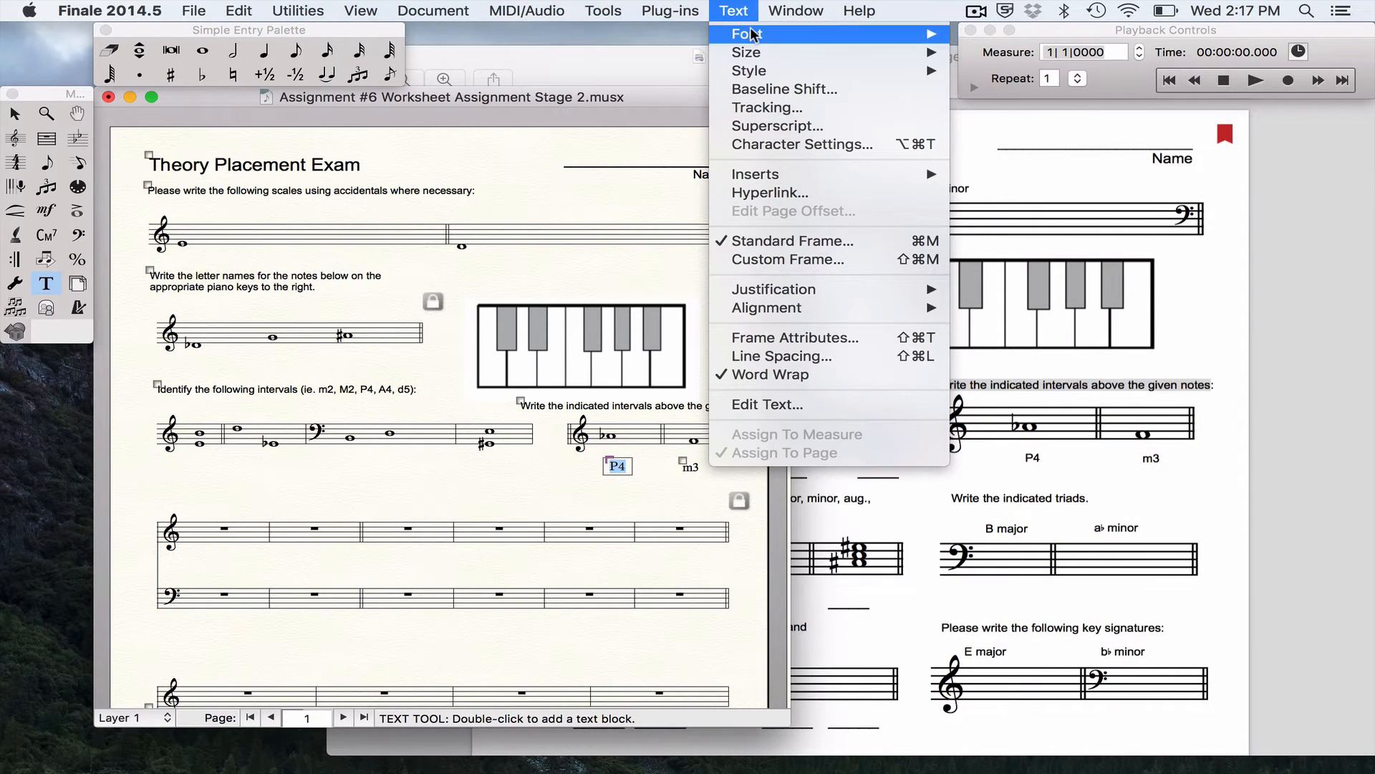
{"action": "mouse_move", "coordinate": [748, 34]}
{"action": "mouse_move", "coordinate": [1068, 591]}
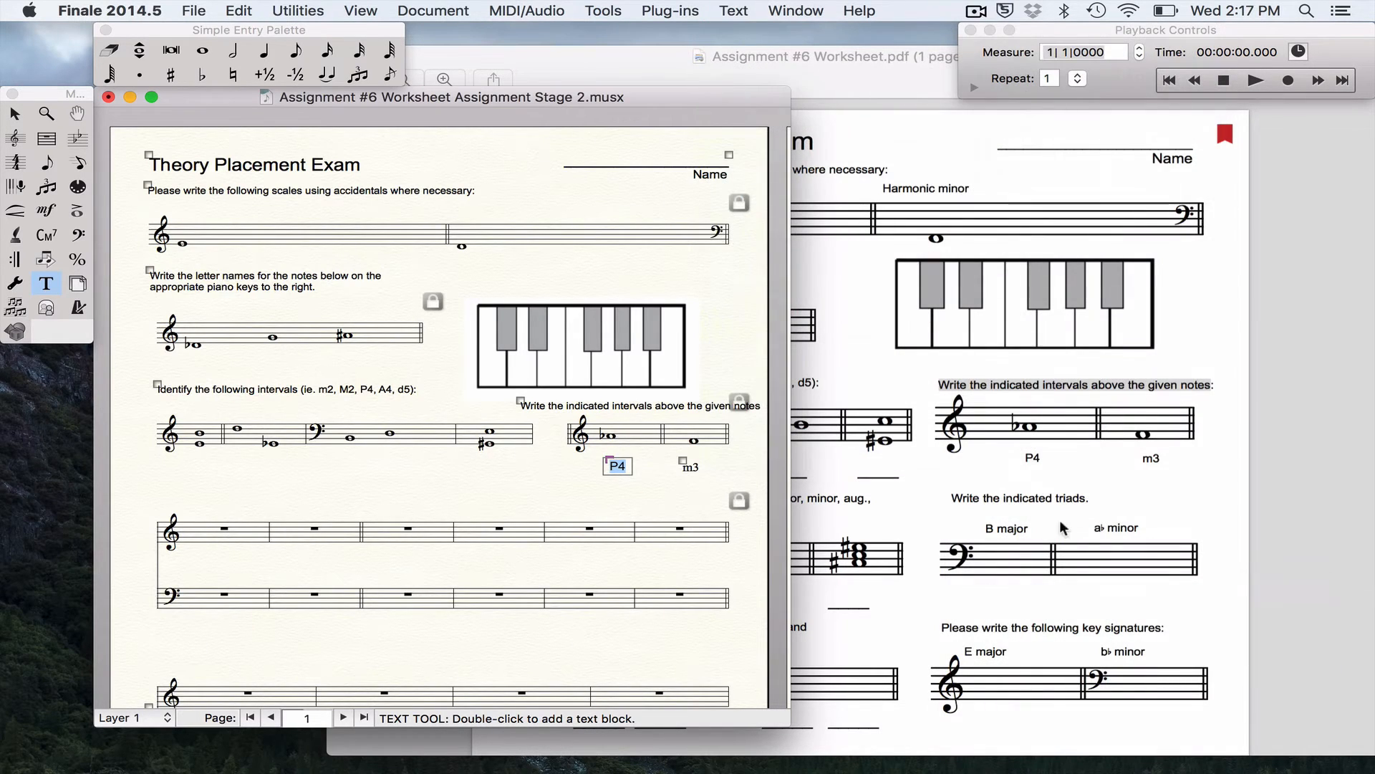
Open the m3 label for editing and set its font to Arial Regular
{"action": "right_click", "coordinate": [681, 458]}
{"action": "left_click", "coordinate": [725, 511]}
{"action": "key", "text": "super+a"}
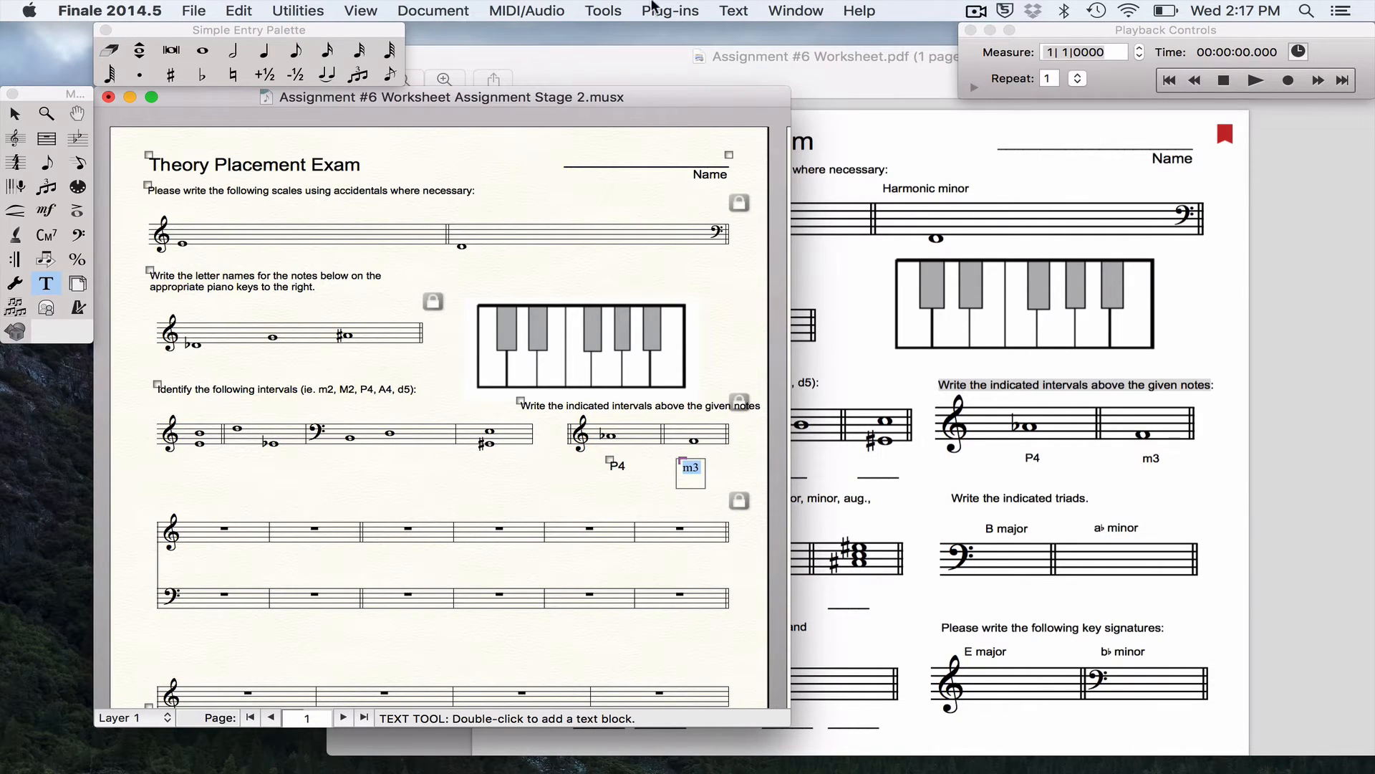
{"action": "left_click", "coordinate": [714, 9]}
{"action": "mouse_move", "coordinate": [745, 41]}
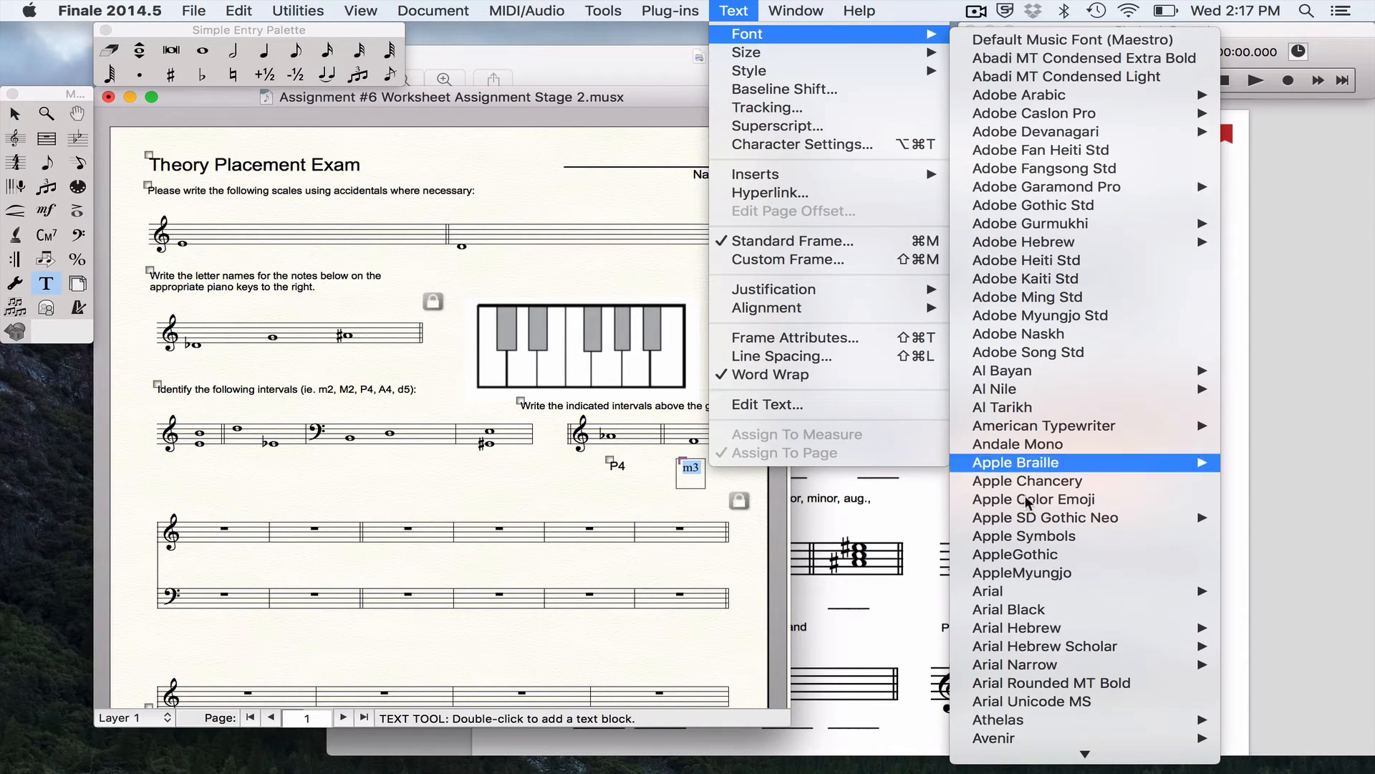
{"action": "mouse_move", "coordinate": [1078, 594]}
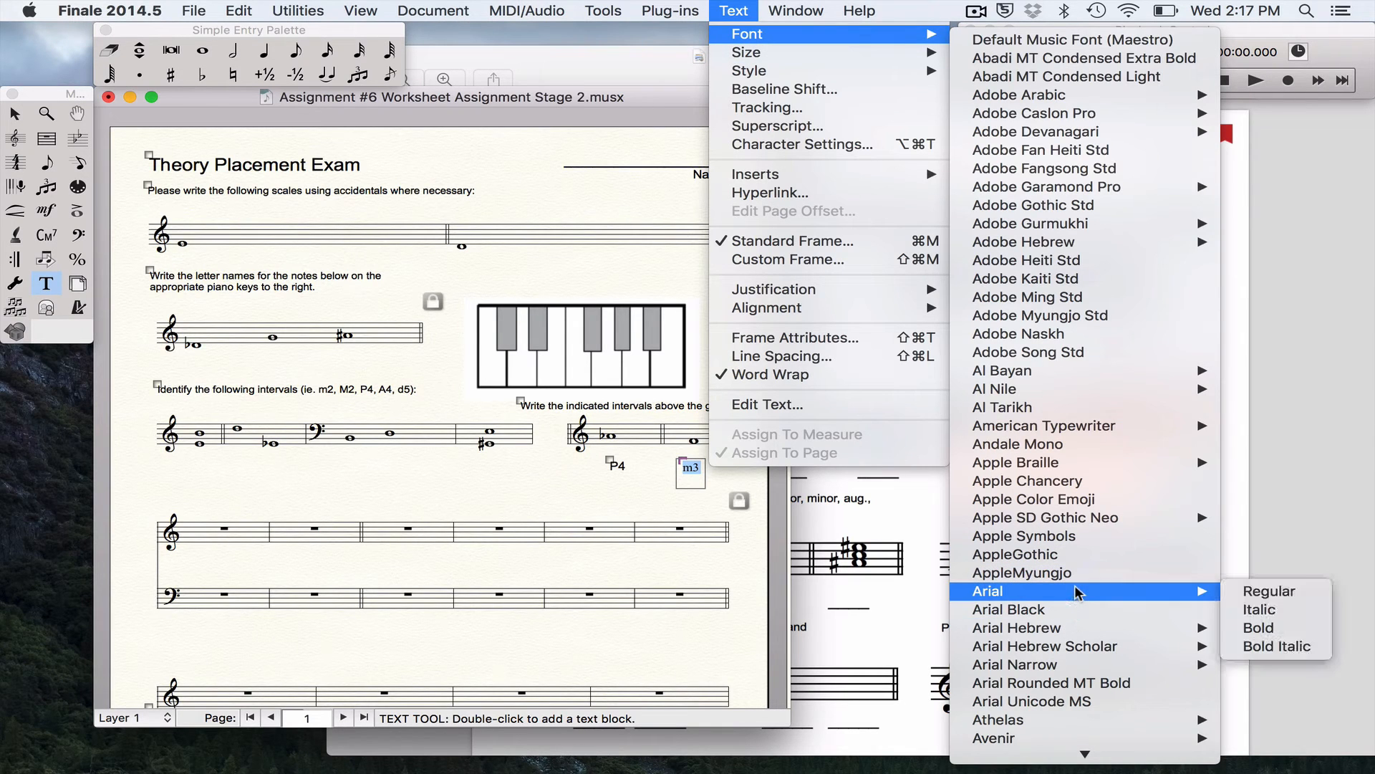
{"action": "left_click", "coordinate": [1266, 592]}
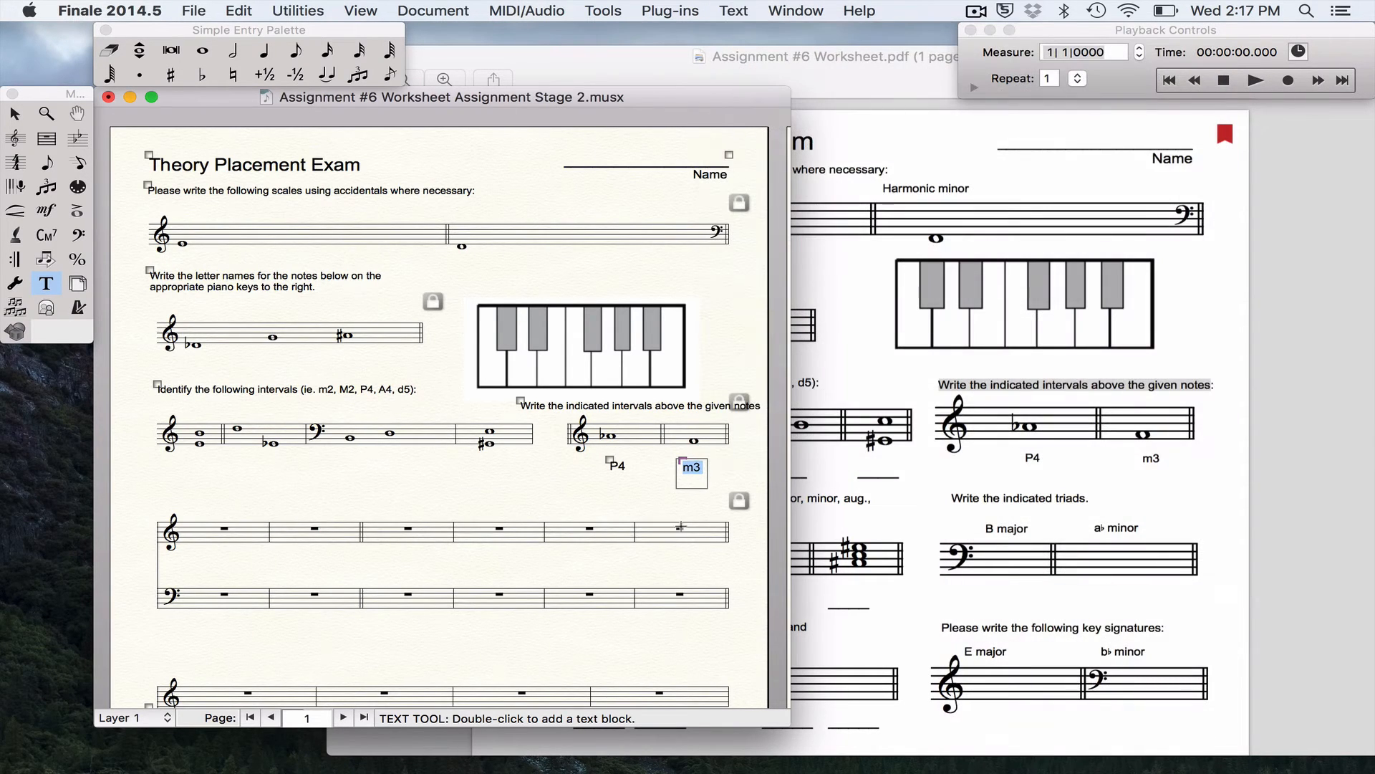
{"action": "left_click", "coordinate": [679, 503]}
Nudge the m3 label slightly right and the P4 label slightly left, then compare the layout with the worksheet PDF
{"action": "left_click", "coordinate": [682, 459]}
{"action": "left_click_drag", "start_coordinate": [609, 461], "coordinate": [601, 462]}
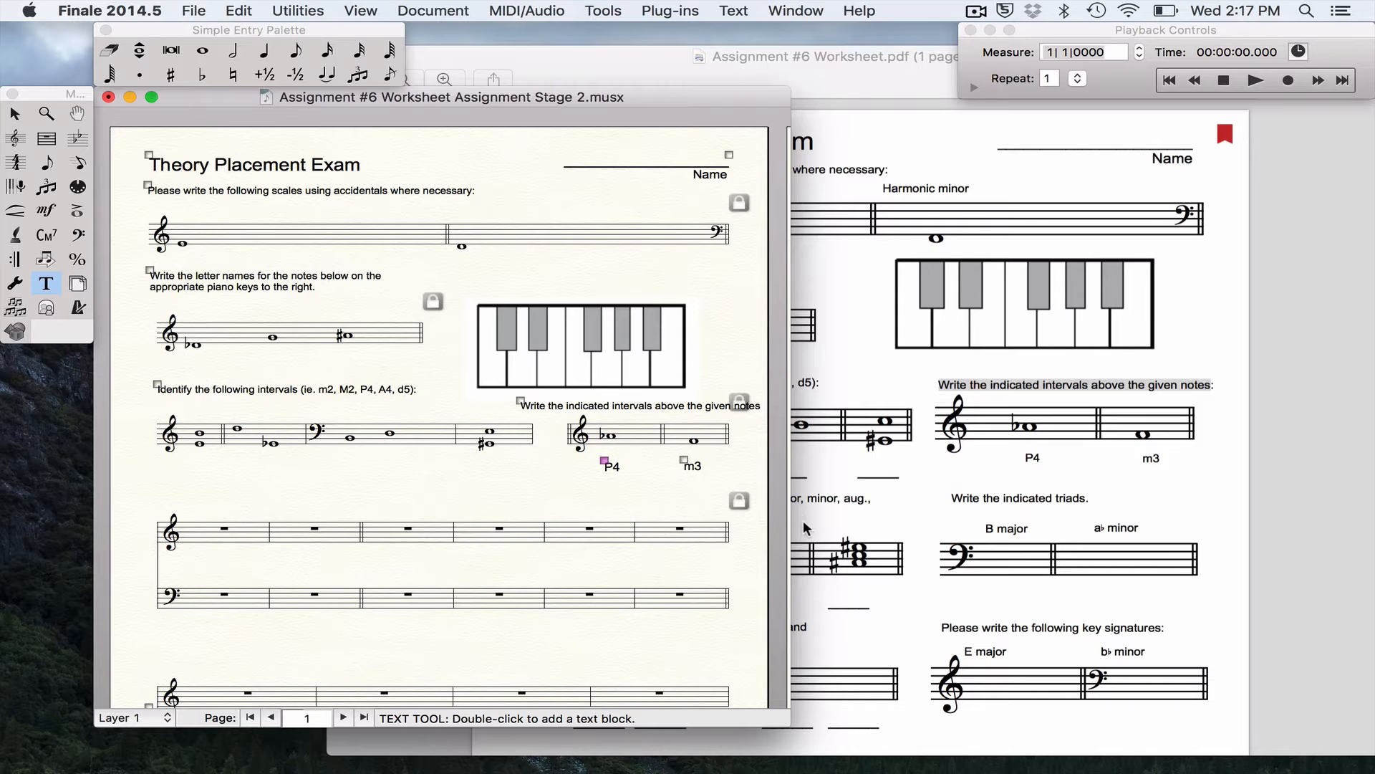
{"action": "left_click", "coordinate": [909, 496]}
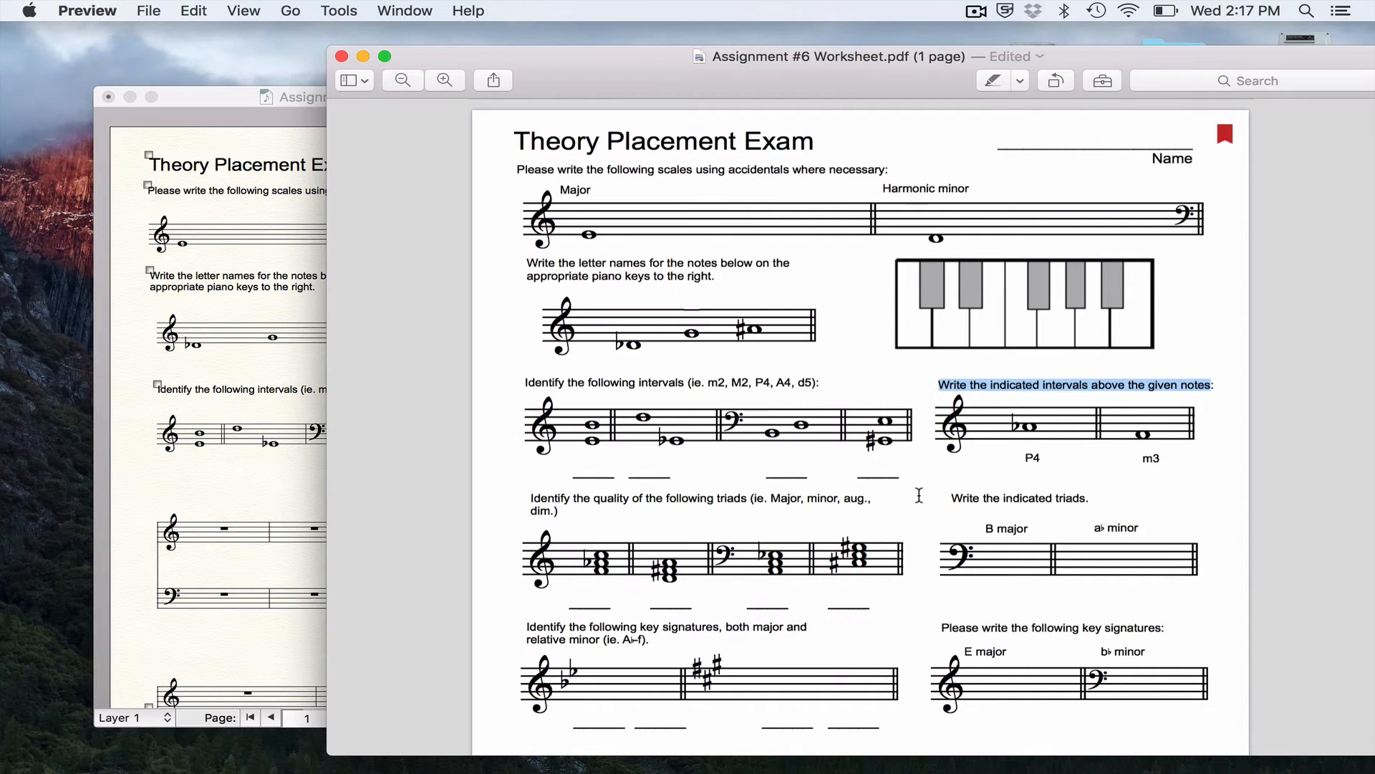
{"action": "left_click", "coordinate": [230, 454]}
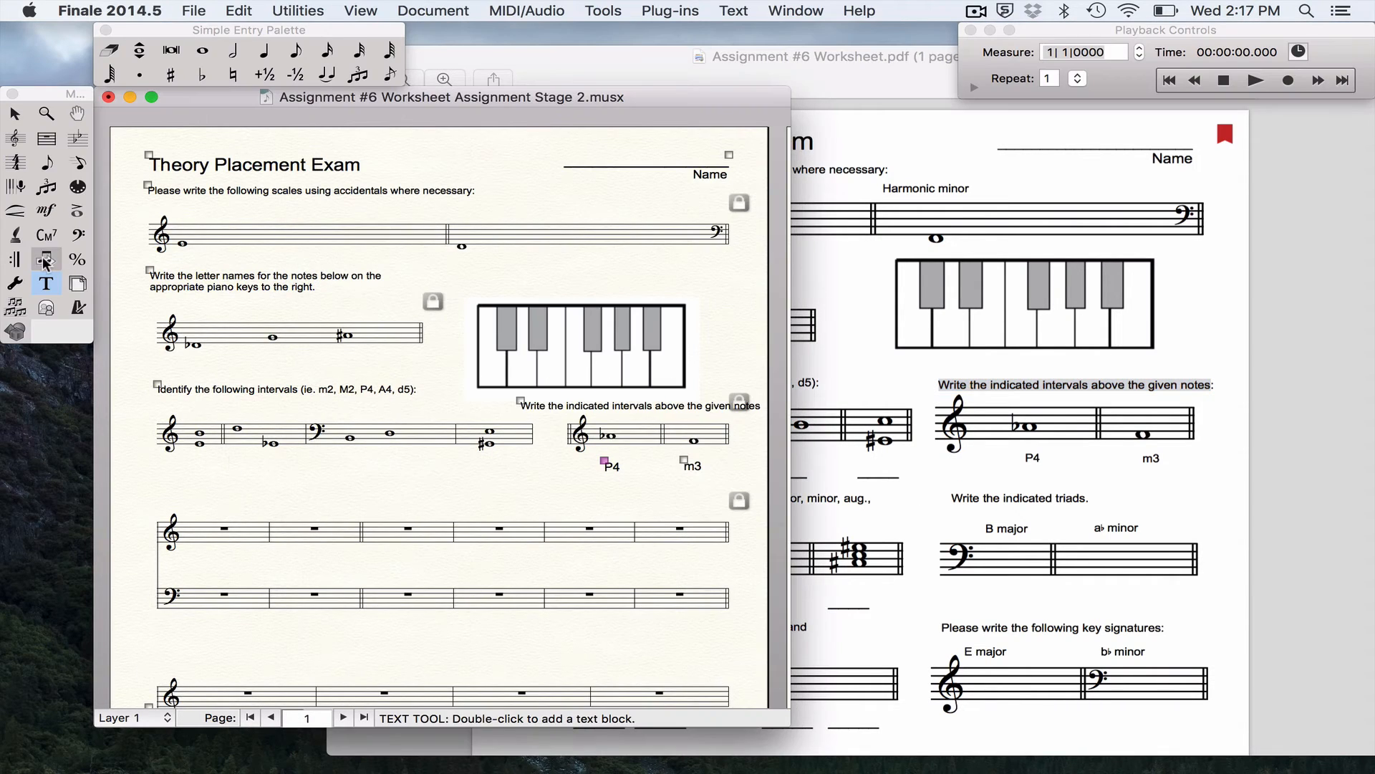
Pull the right margin of the third system inward with the Page Layout tool
{"action": "left_click", "coordinate": [78, 283]}
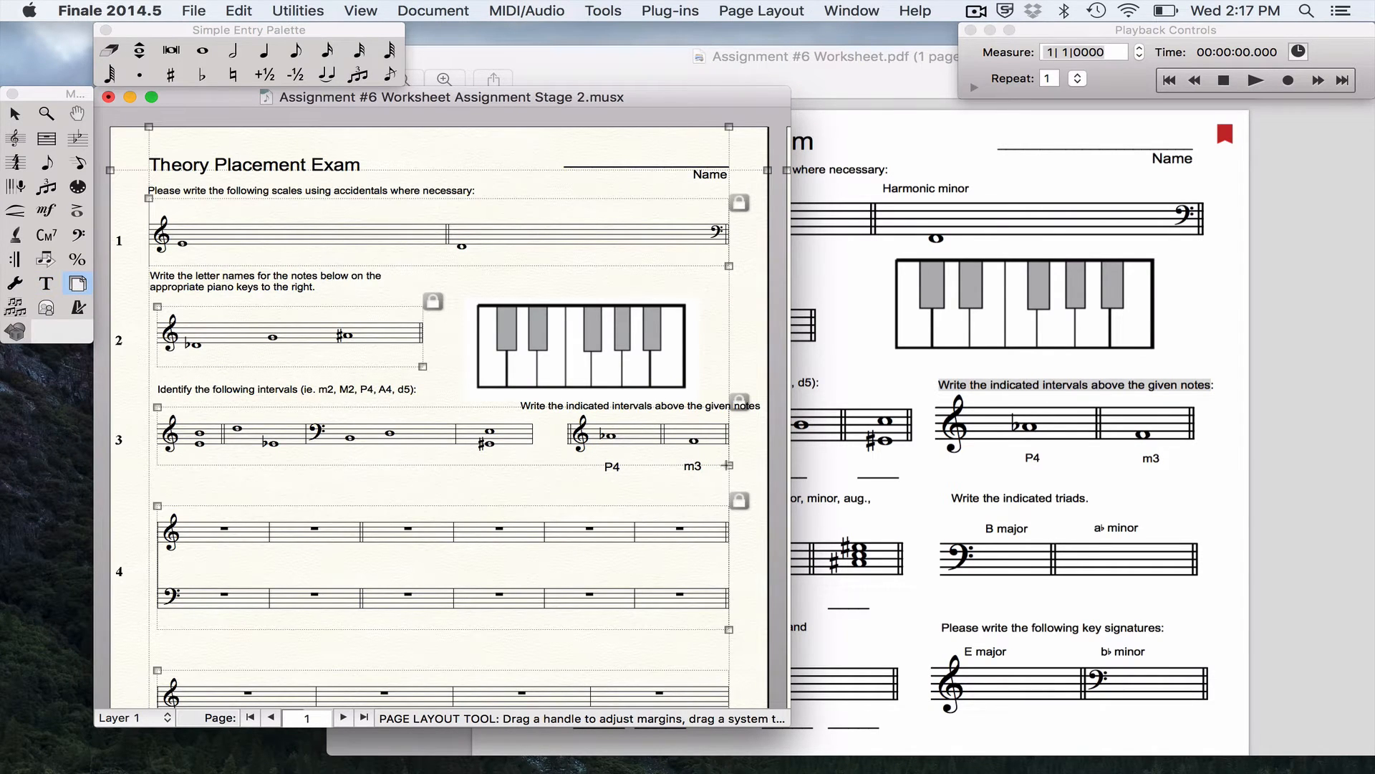
{"action": "left_click_drag", "start_coordinate": [728, 465], "coordinate": [710, 460]}
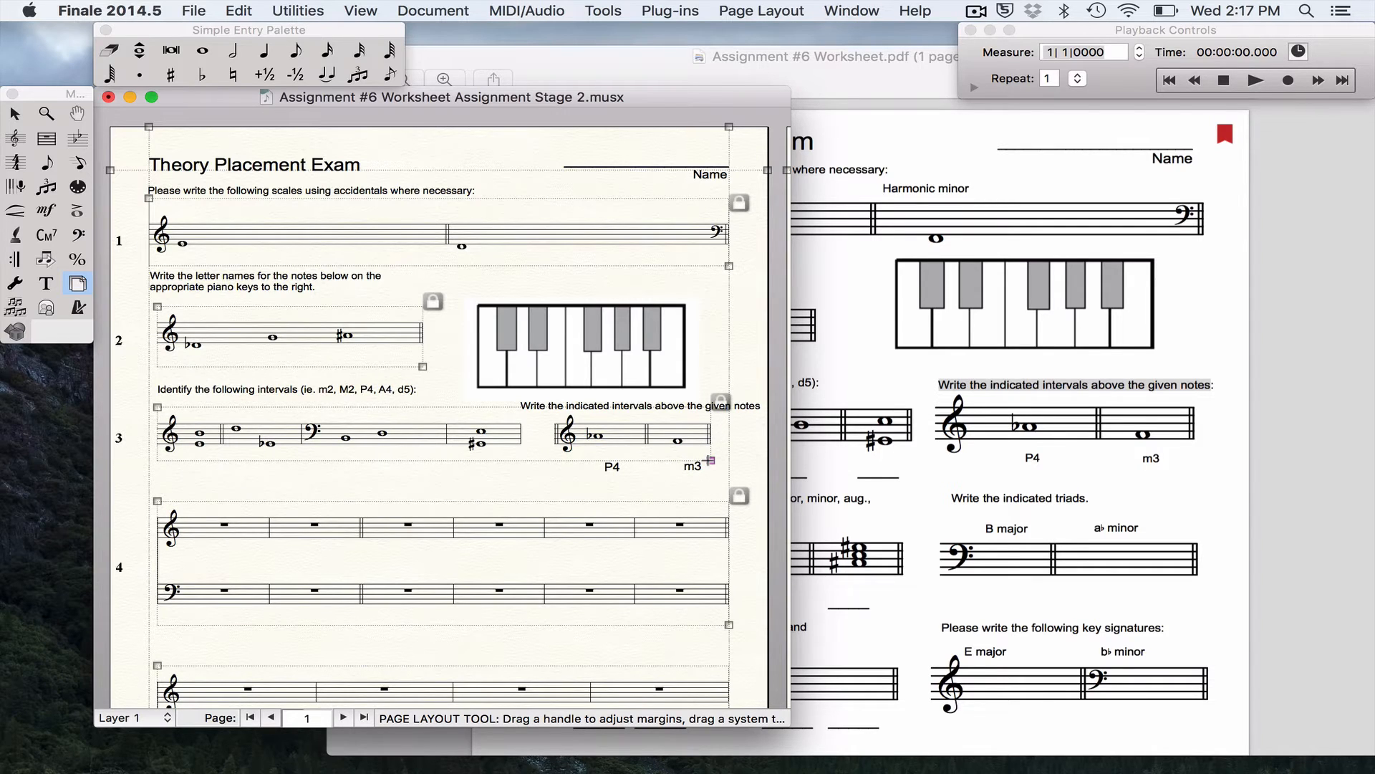
{"action": "left_click", "coordinate": [528, 405]}
Extend the start of the two-measure interval staff farther left and shift its middle barline left
{"action": "left_click", "coordinate": [47, 138]}
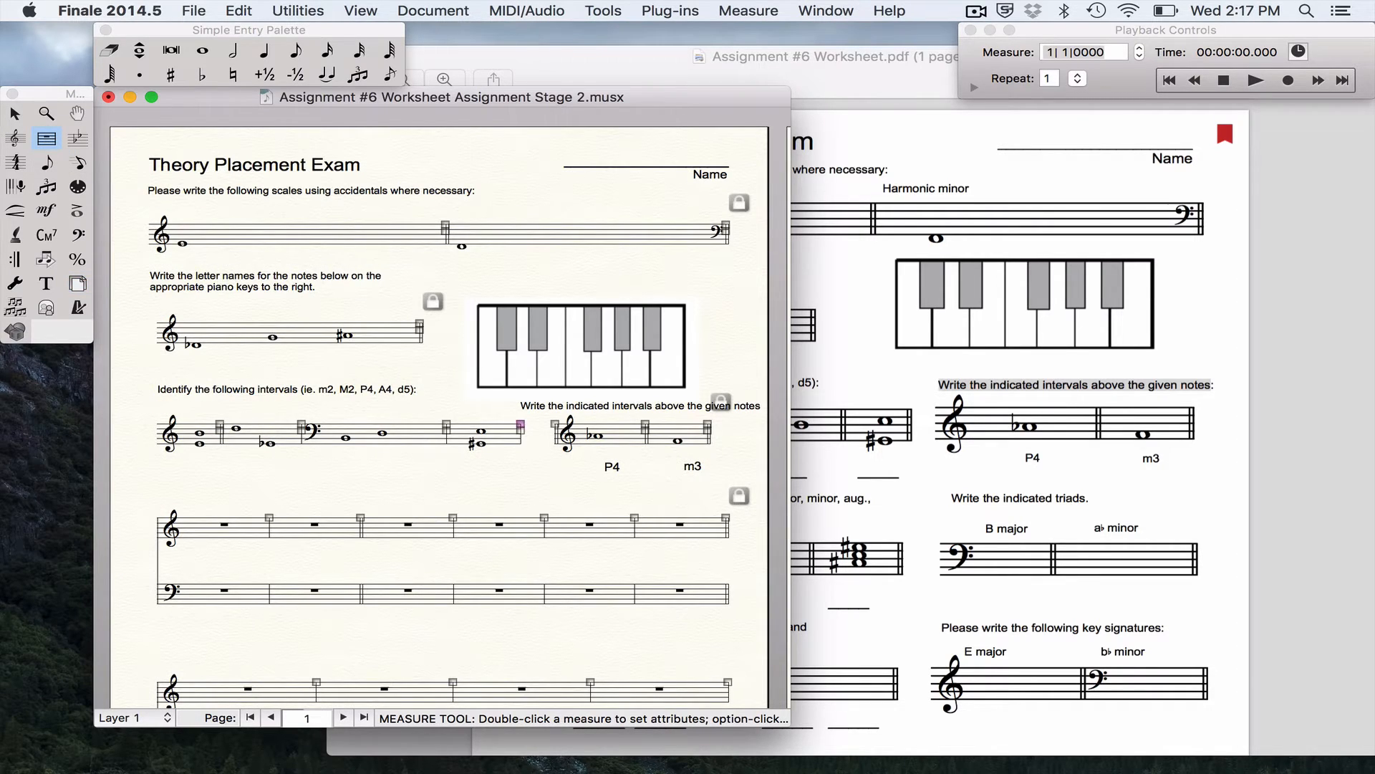
{"action": "mouse_move", "coordinate": [521, 427]}
{"action": "left_mouse_down"}
{"action": "mouse_move", "coordinate": [501, 428]}
{"action": "mouse_move", "coordinate": [555, 424]}
{"action": "mouse_move", "coordinate": [541, 424]}
{"action": "left_mouse_up"}
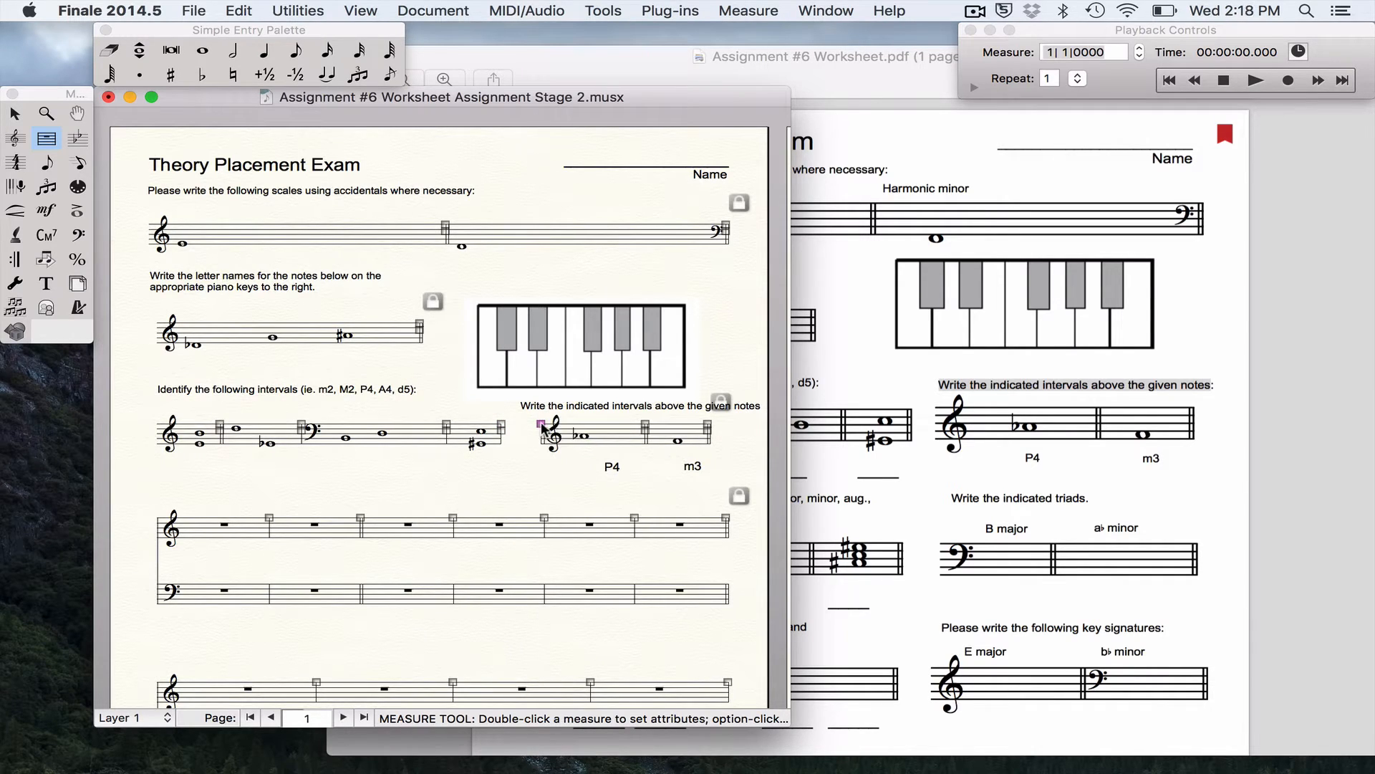
{"action": "left_click", "coordinate": [645, 424]}
{"action": "left_click_drag", "start_coordinate": [644, 424], "coordinate": [634, 424]}
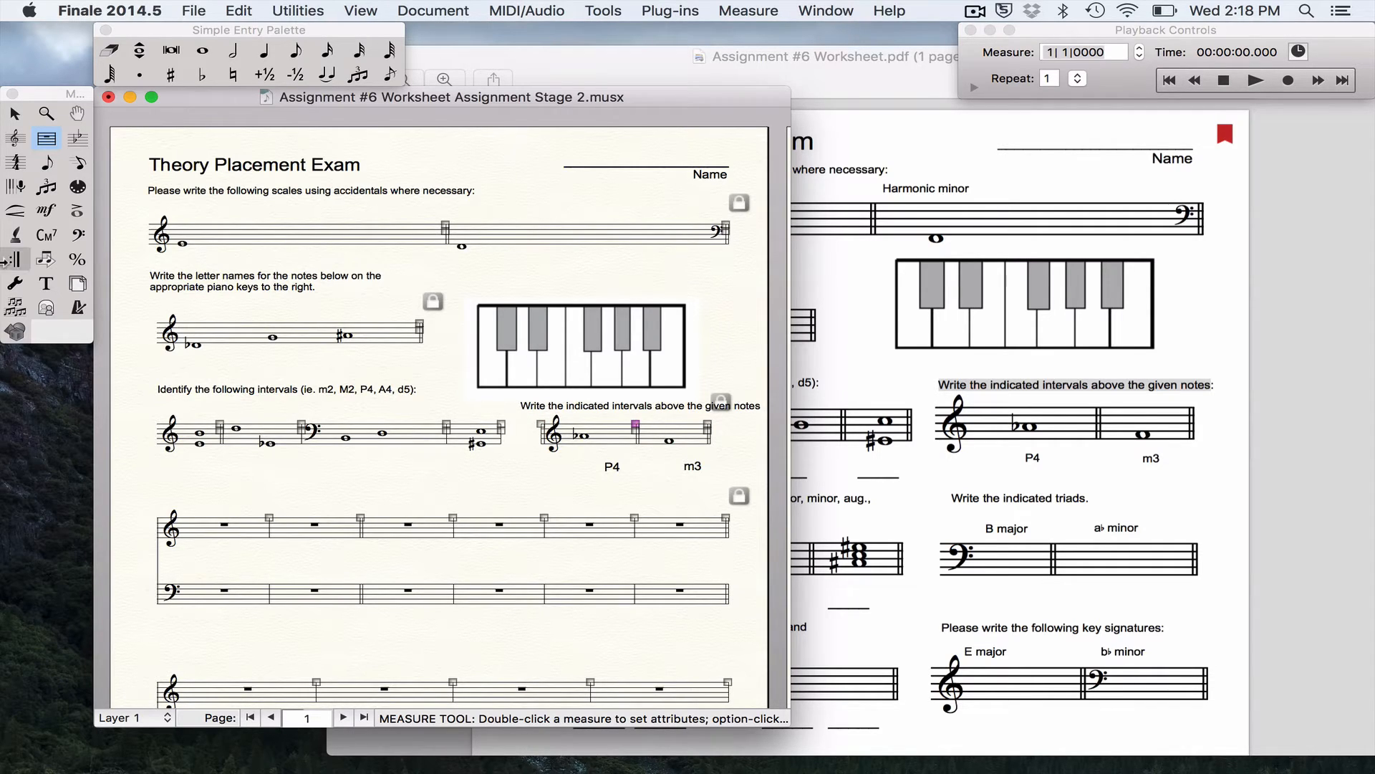
Add a colon to the end of the "Write the indicated intervals above the given notes" heading
{"action": "left_click", "coordinate": [46, 283]}
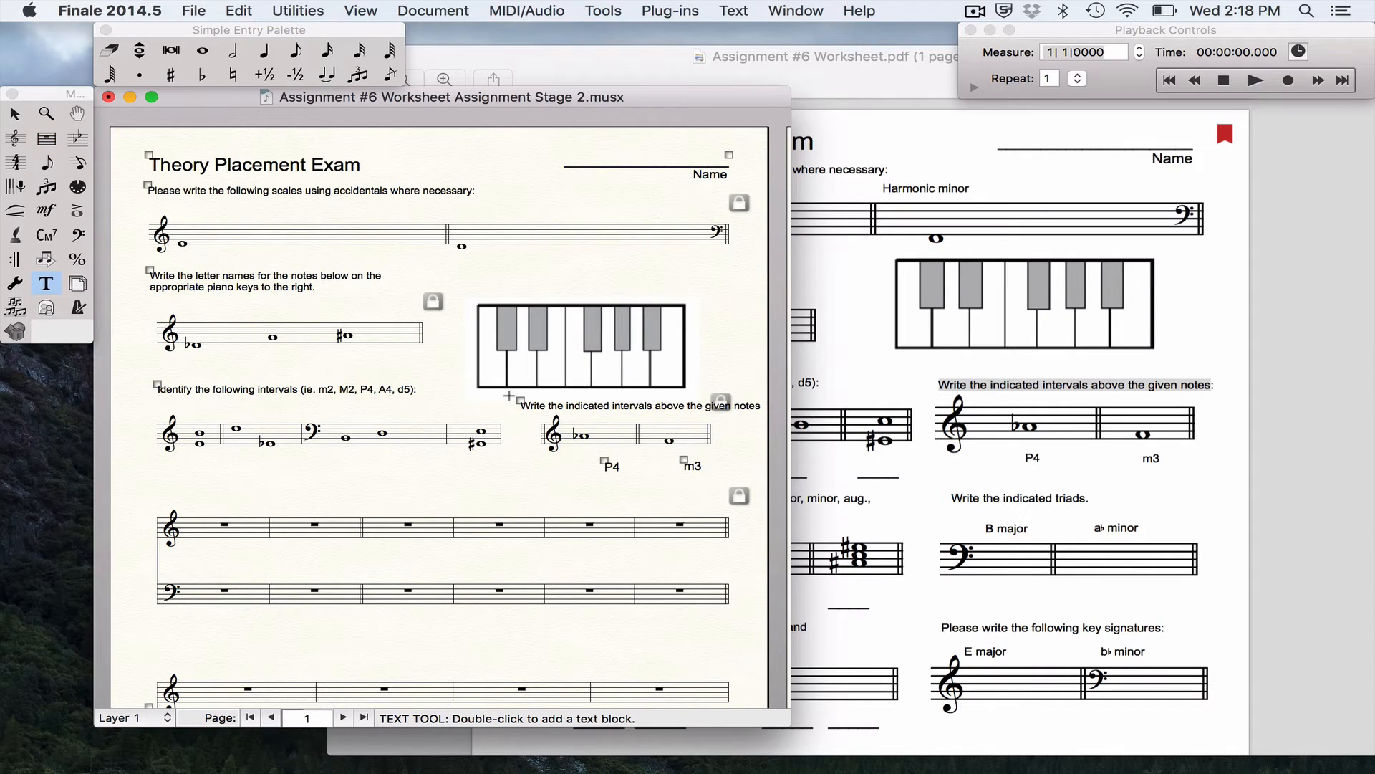
{"action": "right_click", "coordinate": [519, 401]}
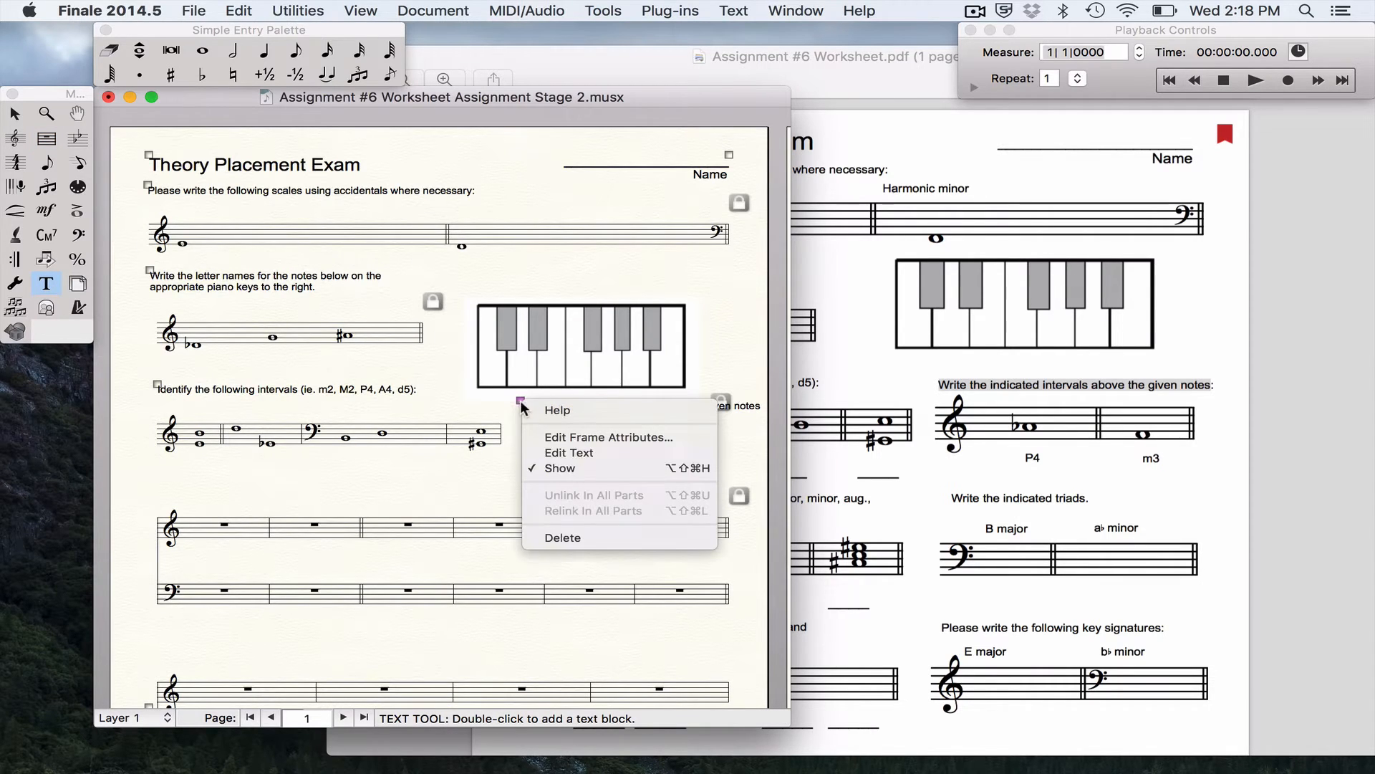
{"action": "left_click", "coordinate": [557, 460]}
{"action": "type", "text": ":"}
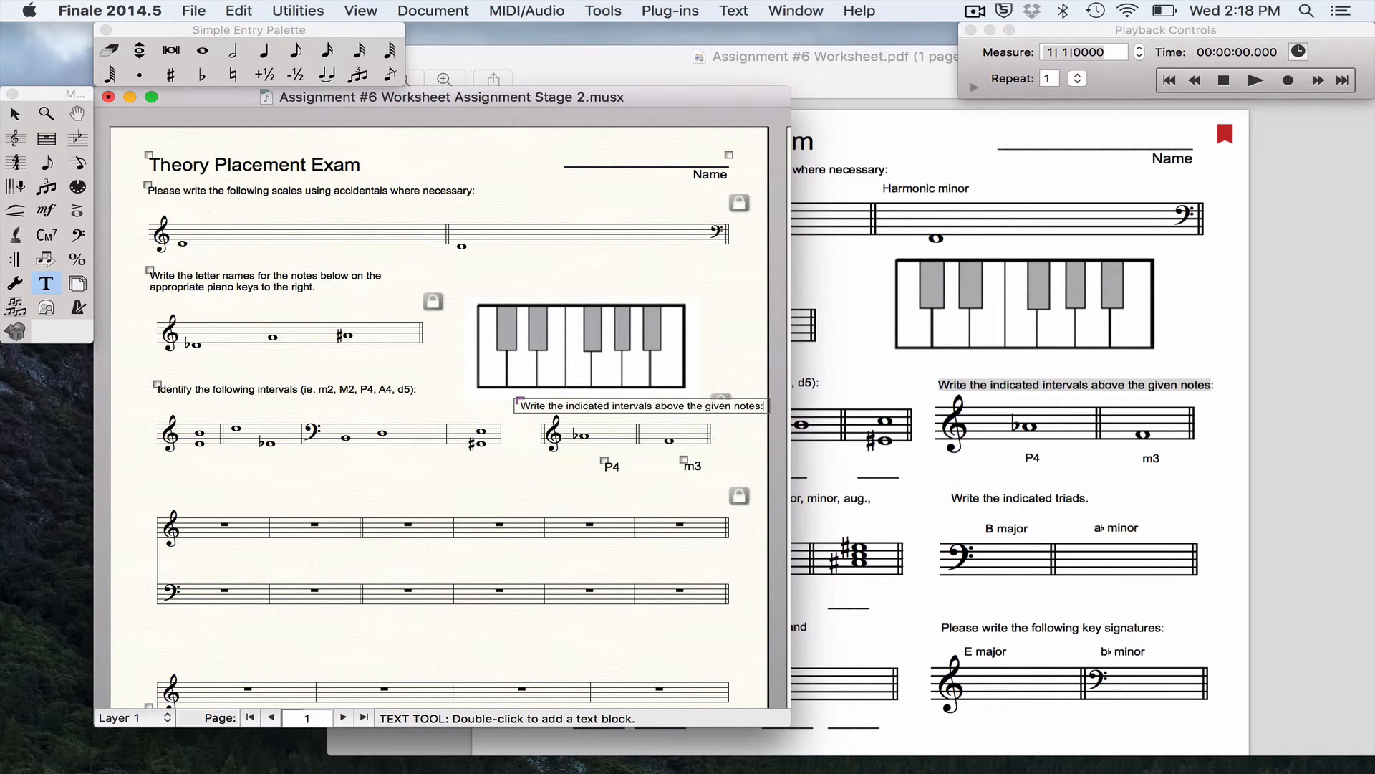
{"action": "key", "text": "Return"}
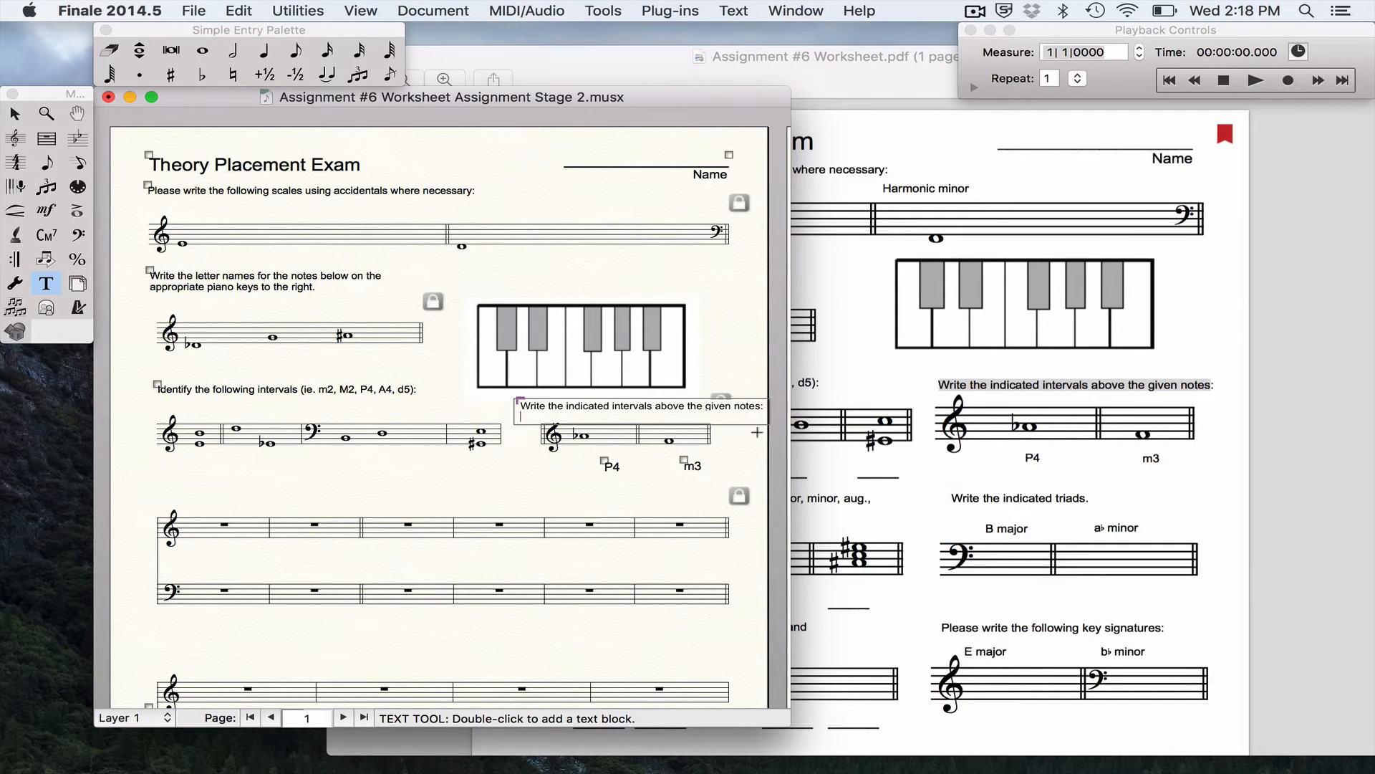
{"action": "left_click", "coordinate": [653, 476]}
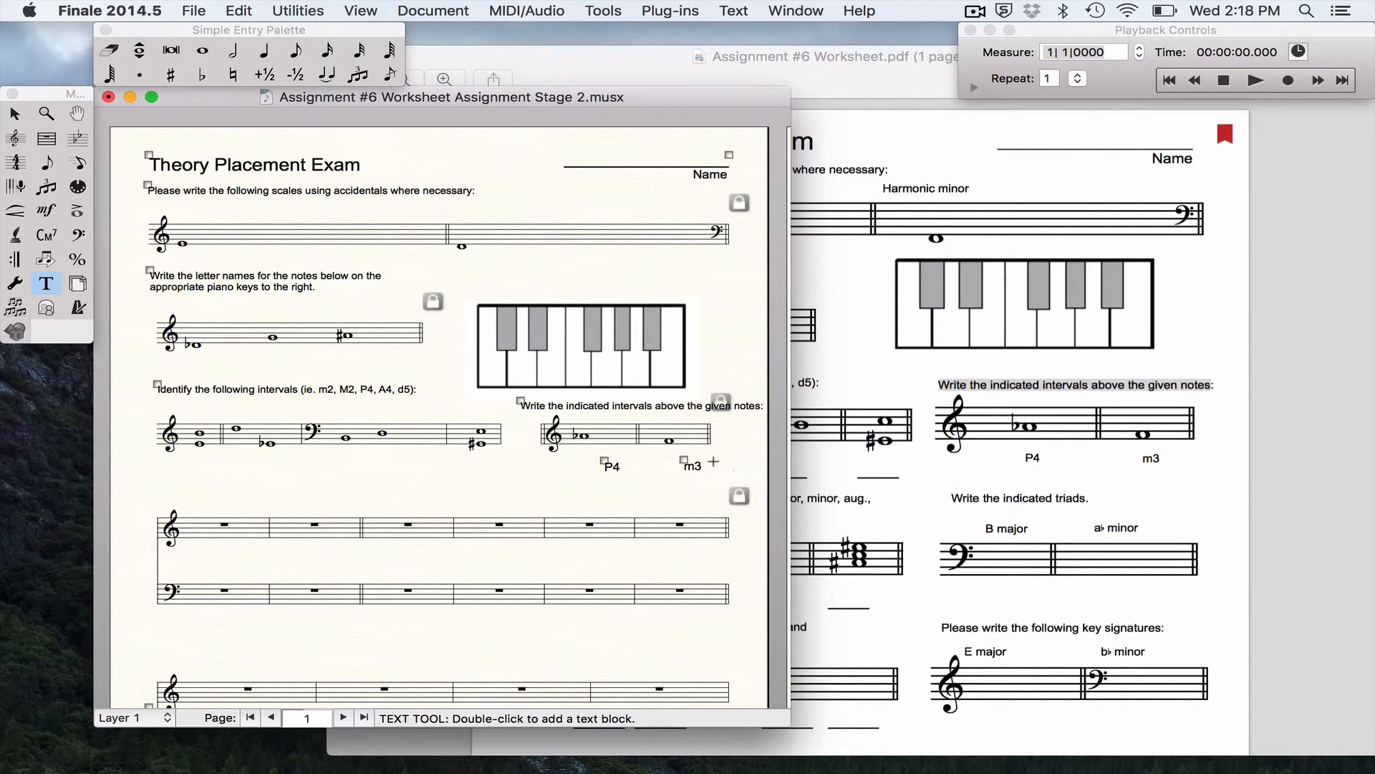
Extend the start of the two-measure interval staff slightly left and pull its final barline inward
{"action": "key", "text": "super+="}
{"action": "scroll", "coordinate": [615, 524], "scroll_direction": "right", "scroll_amount": 5}
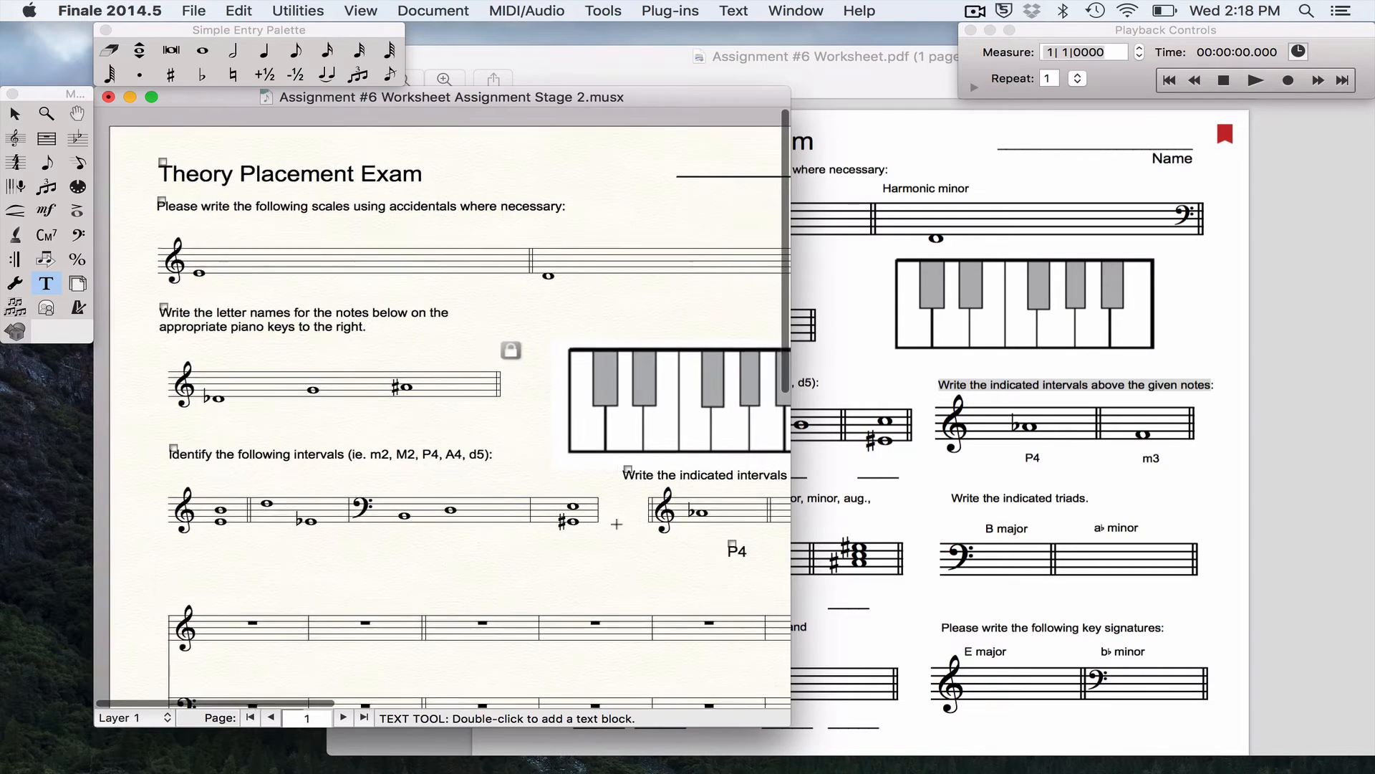
{"action": "scroll", "coordinate": [617, 524], "scroll_direction": "right", "scroll_amount": 1}
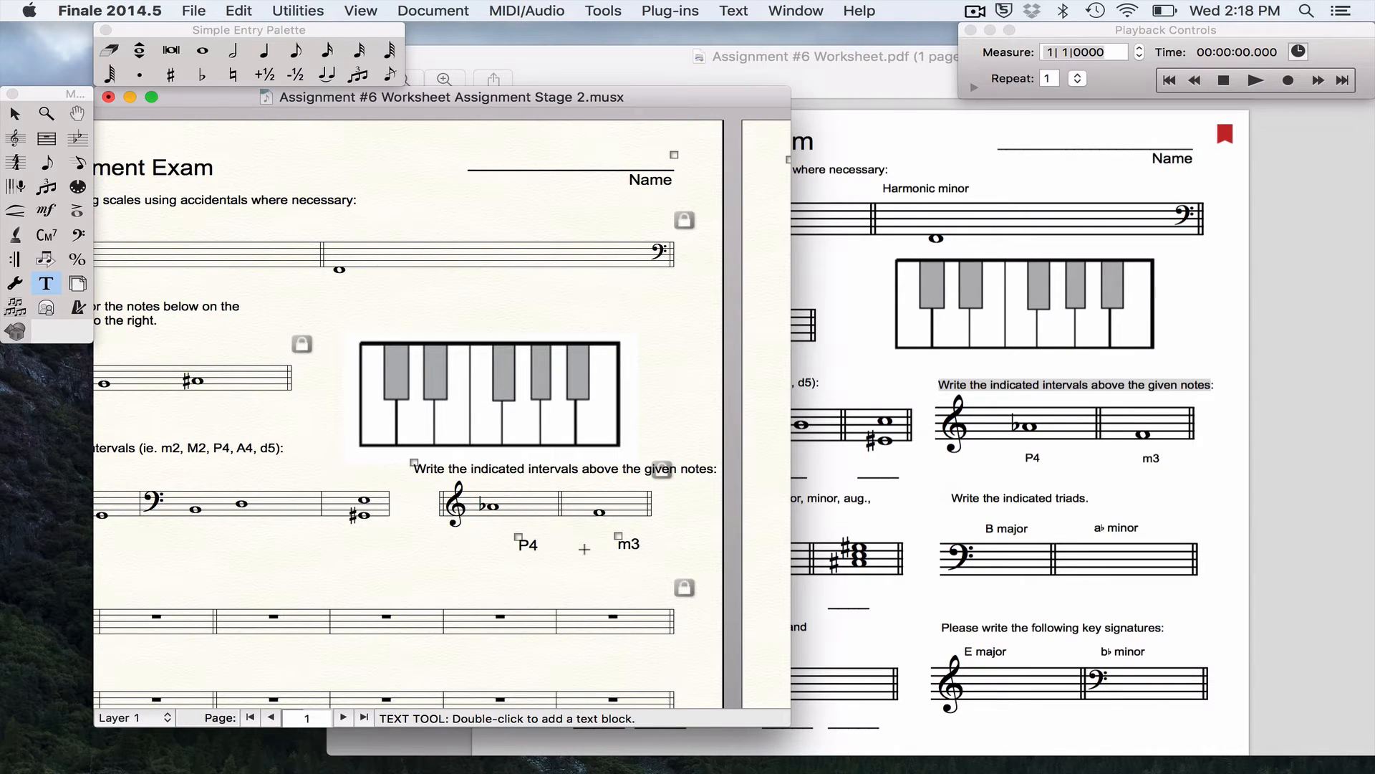
{"action": "left_click", "coordinate": [46, 142]}
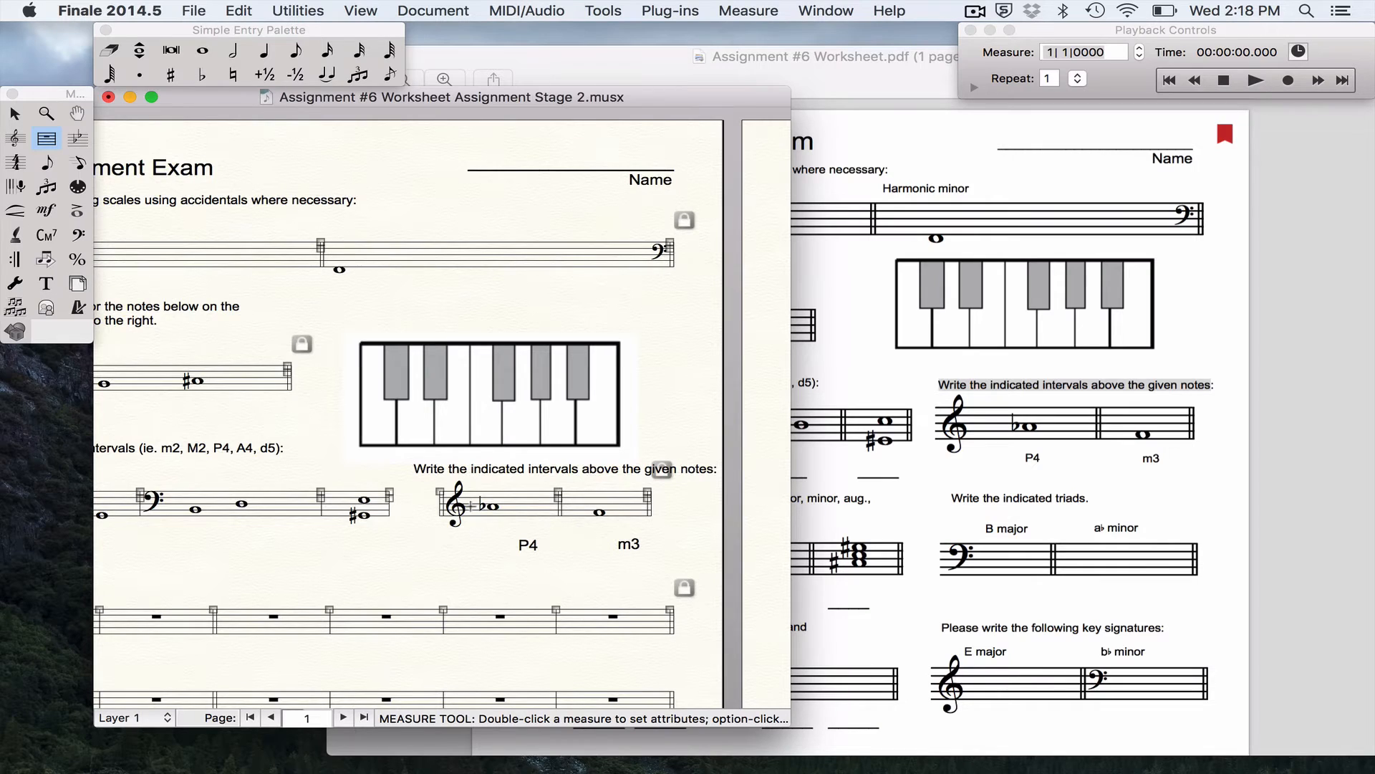
{"action": "left_click_drag", "start_coordinate": [440, 493], "coordinate": [407, 493]}
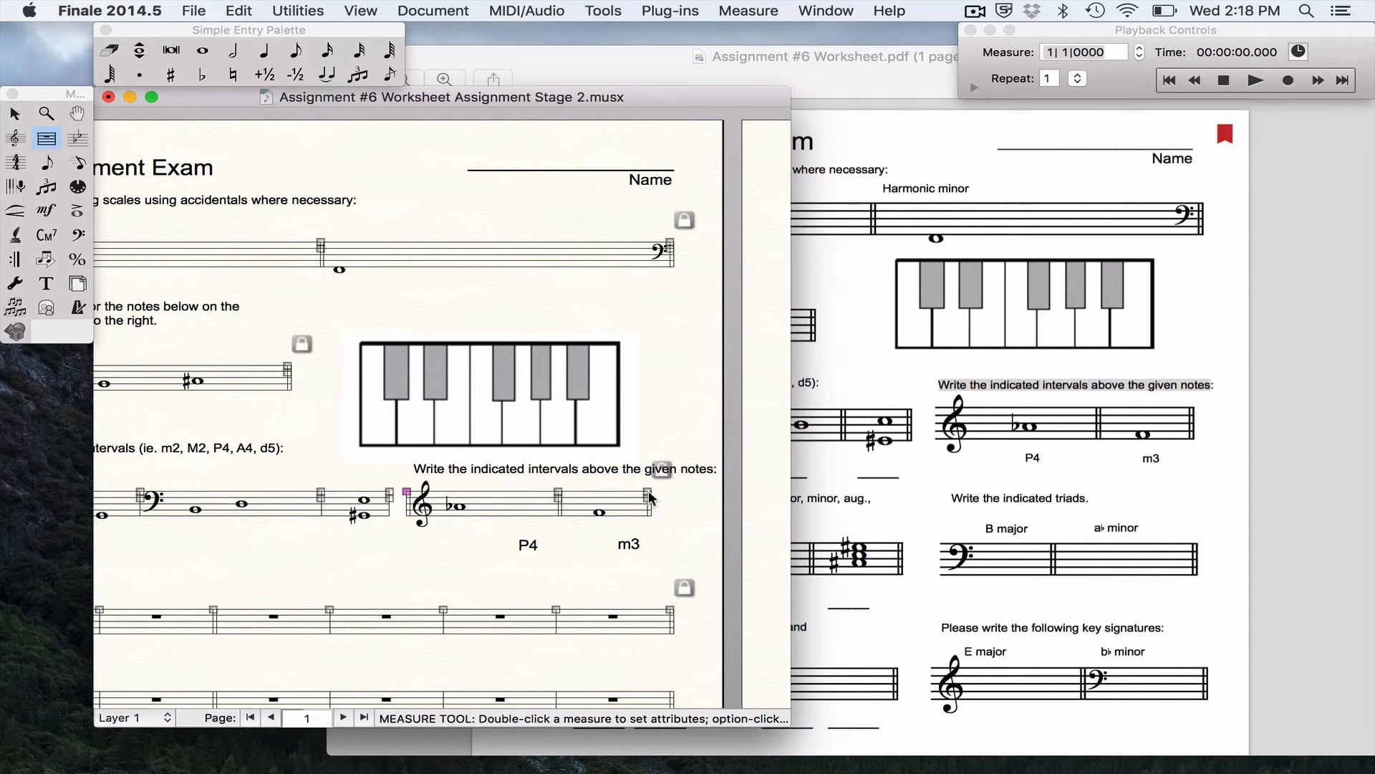
{"action": "left_click_drag", "start_coordinate": [646, 493], "coordinate": [607, 495]}
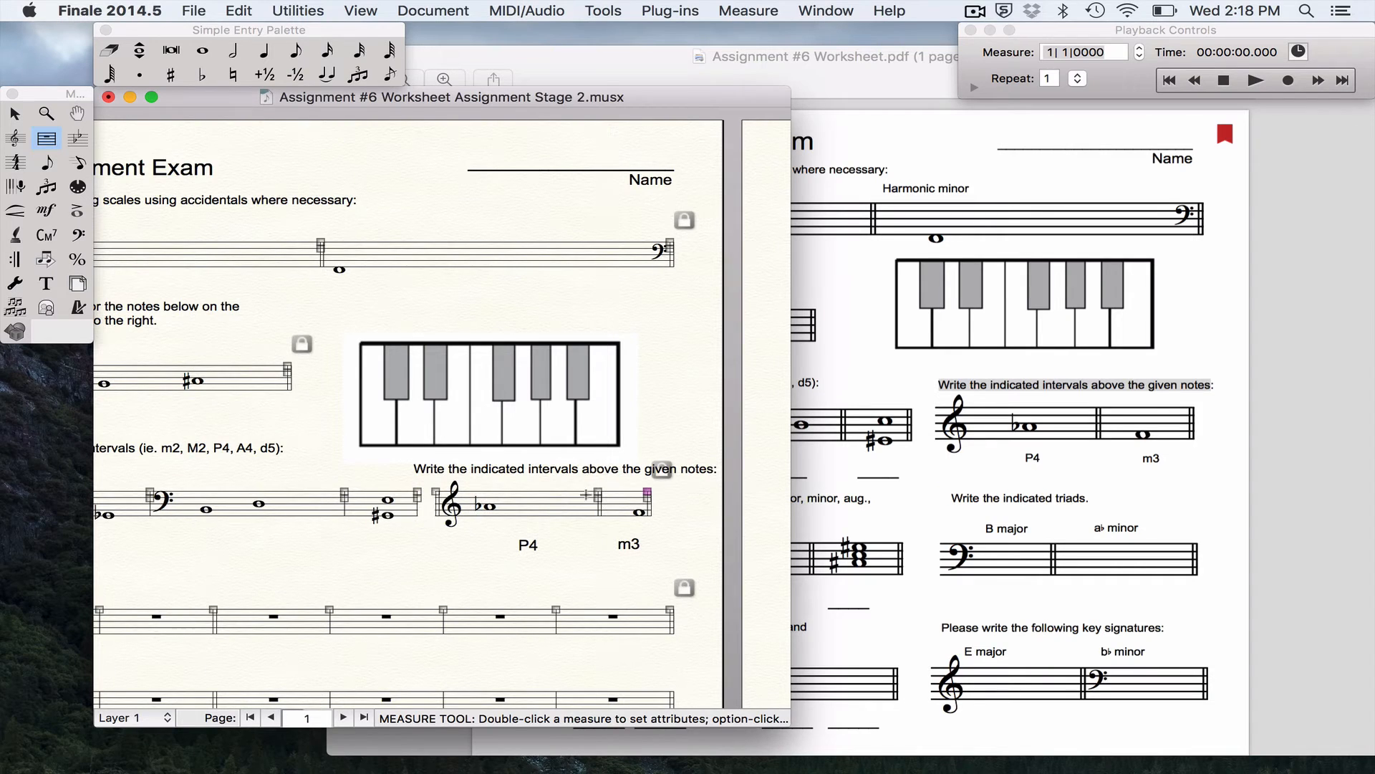
Shift the middle barline of the two-measure interval staff left and nudge its final barline inward again
{"action": "left_click", "coordinate": [599, 492]}
{"action": "left_click_drag", "start_coordinate": [529, 492], "coordinate": [547, 493]}
{"action": "left_click", "coordinate": [647, 496]}
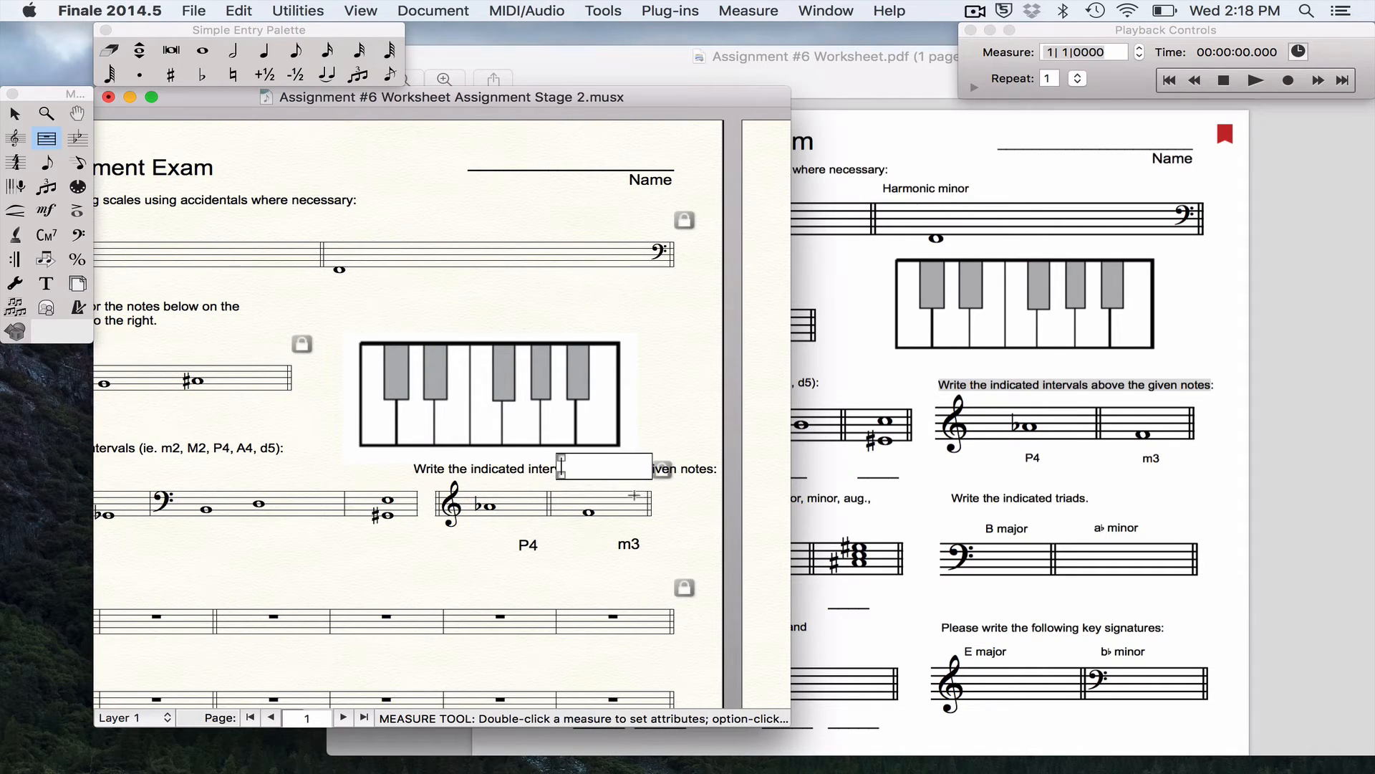
{"action": "left_click", "coordinate": [649, 496]}
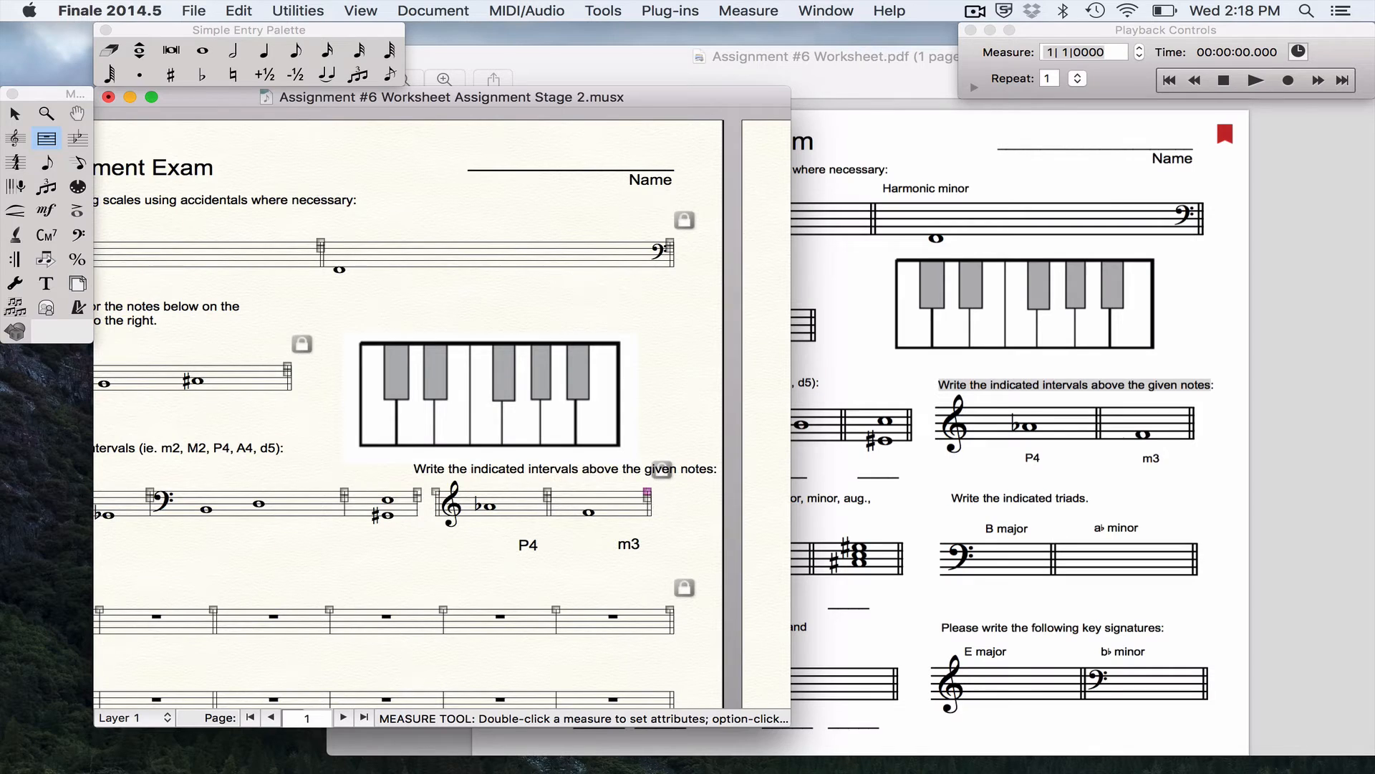
{"action": "left_click_drag", "start_coordinate": [646, 492], "coordinate": [632, 491]}
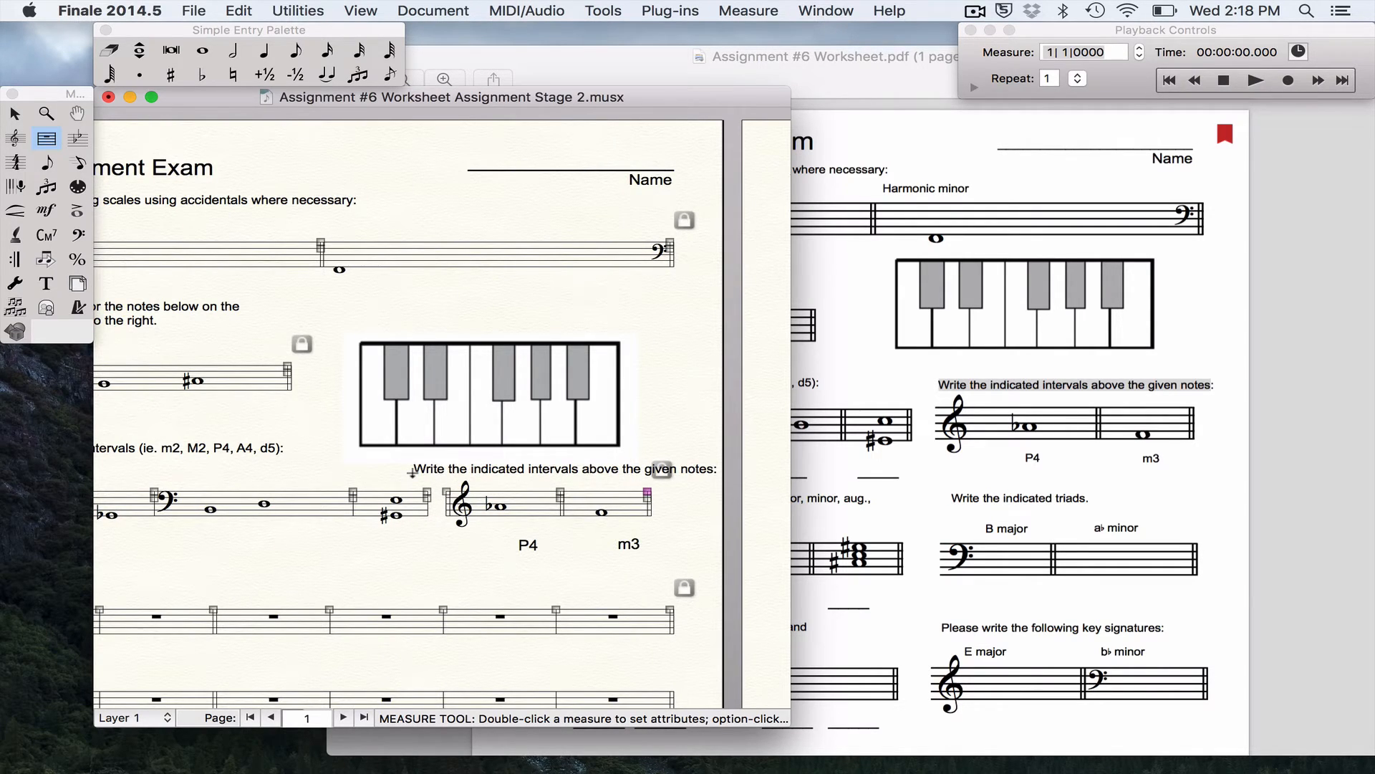
Move the "Write the indicated intervals" heading slightly left and set its text size to 9
{"action": "left_click", "coordinate": [46, 283]}
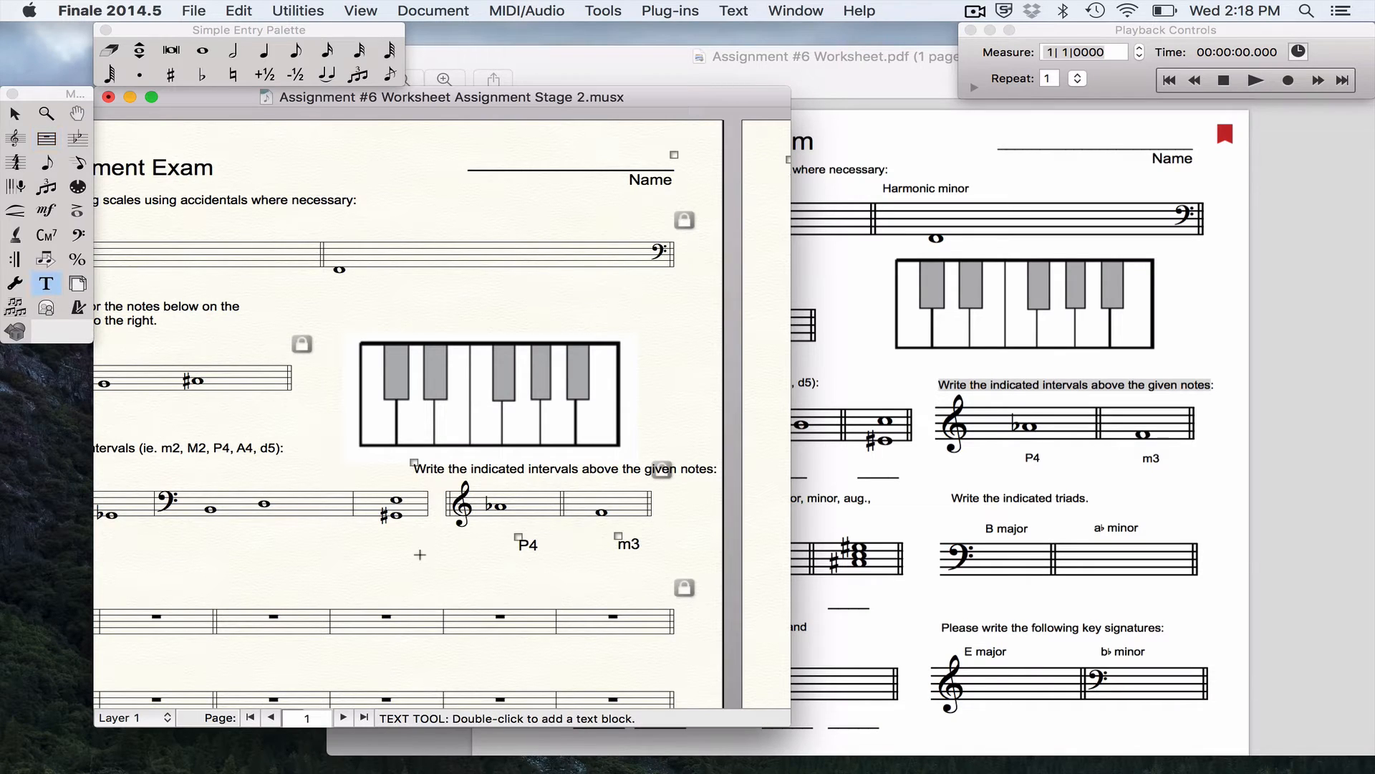
{"action": "left_click_drag", "start_coordinate": [414, 462], "coordinate": [399, 462]}
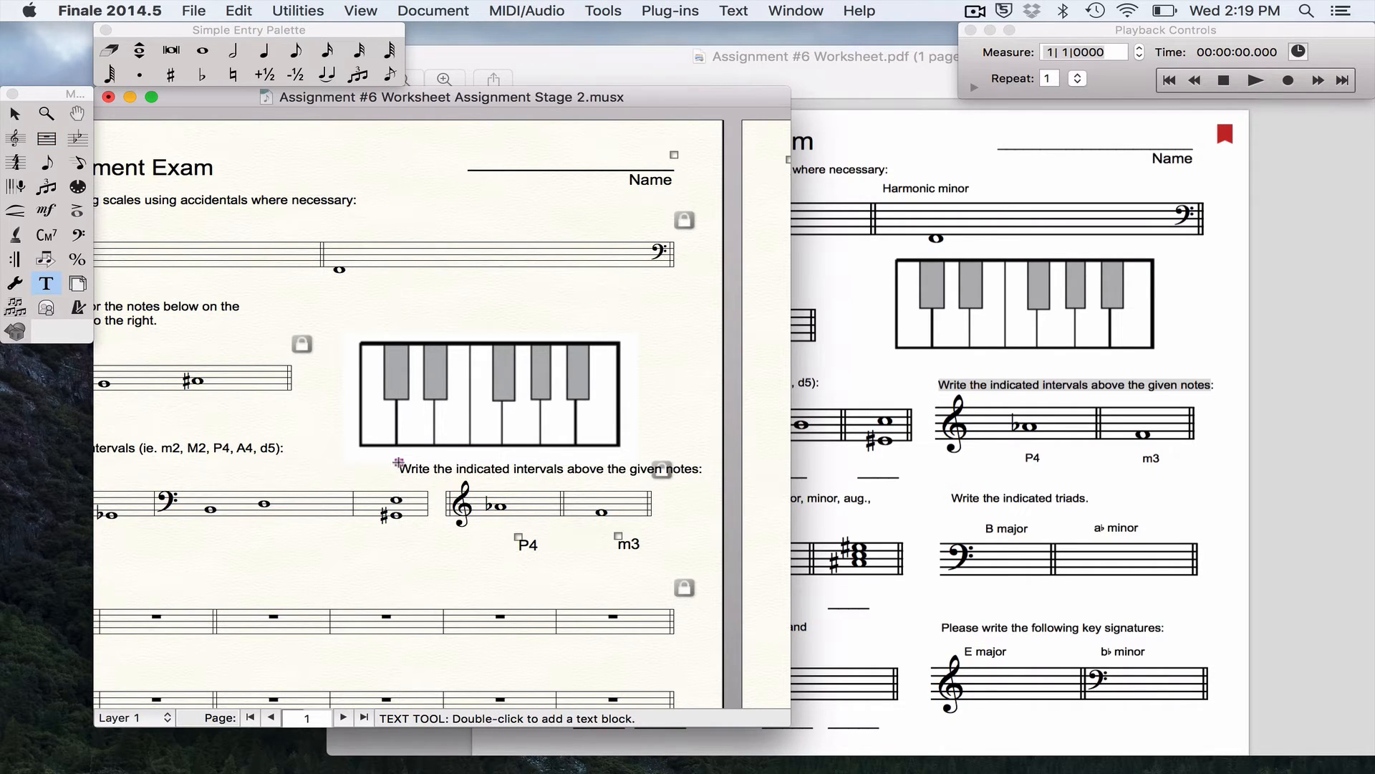
{"action": "right_click", "coordinate": [399, 462]}
{"action": "left_click", "coordinate": [428, 508]}
{"action": "key", "text": "super+a"}
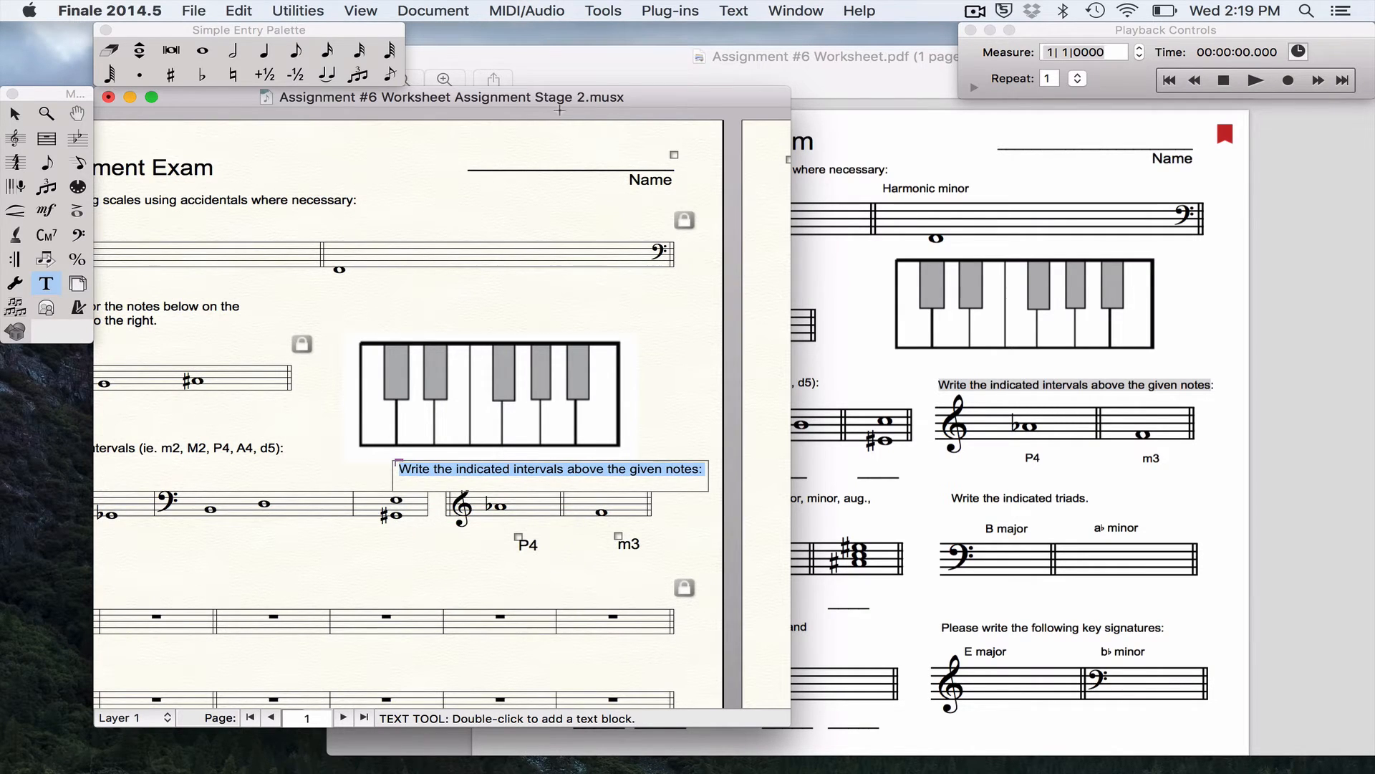
{"action": "left_click", "coordinate": [725, 11]}
{"action": "mouse_move", "coordinate": [732, 56]}
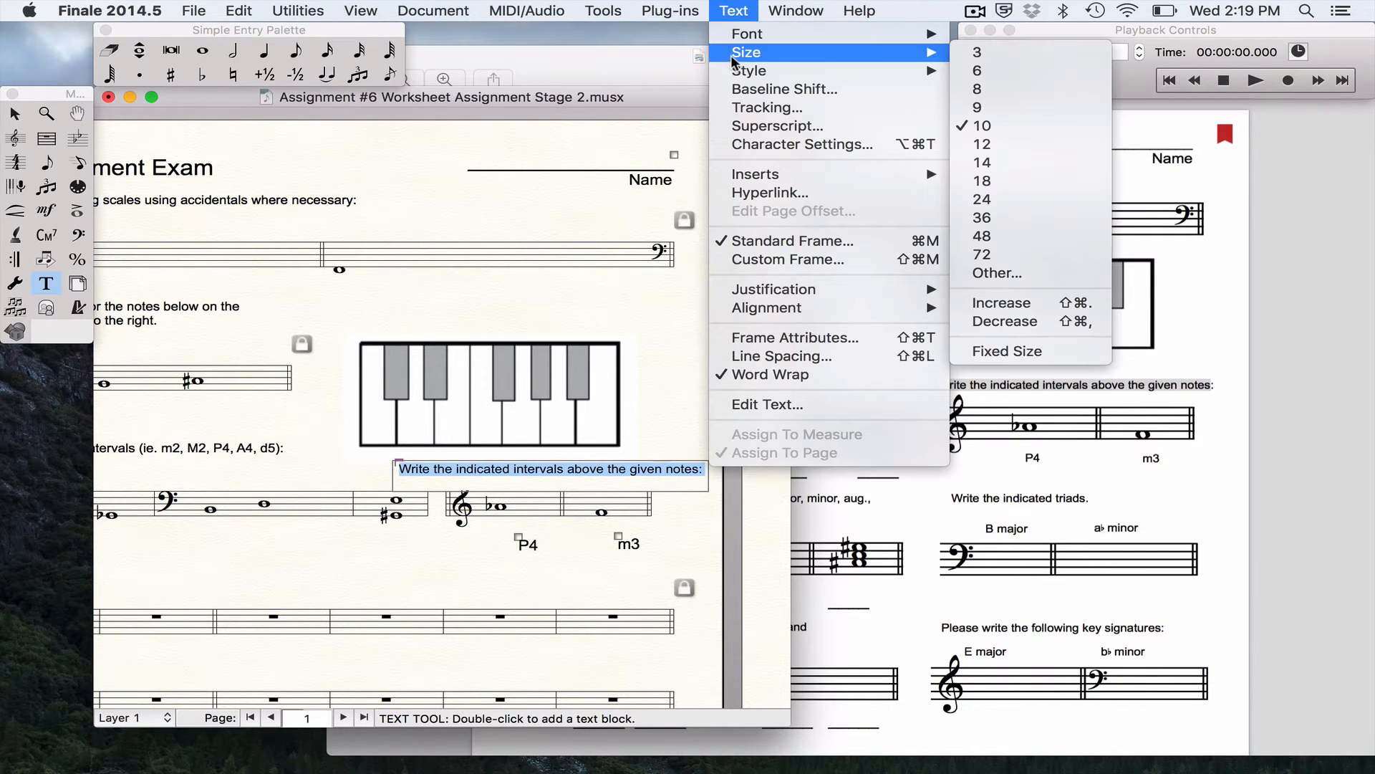
{"action": "left_click", "coordinate": [979, 107]}
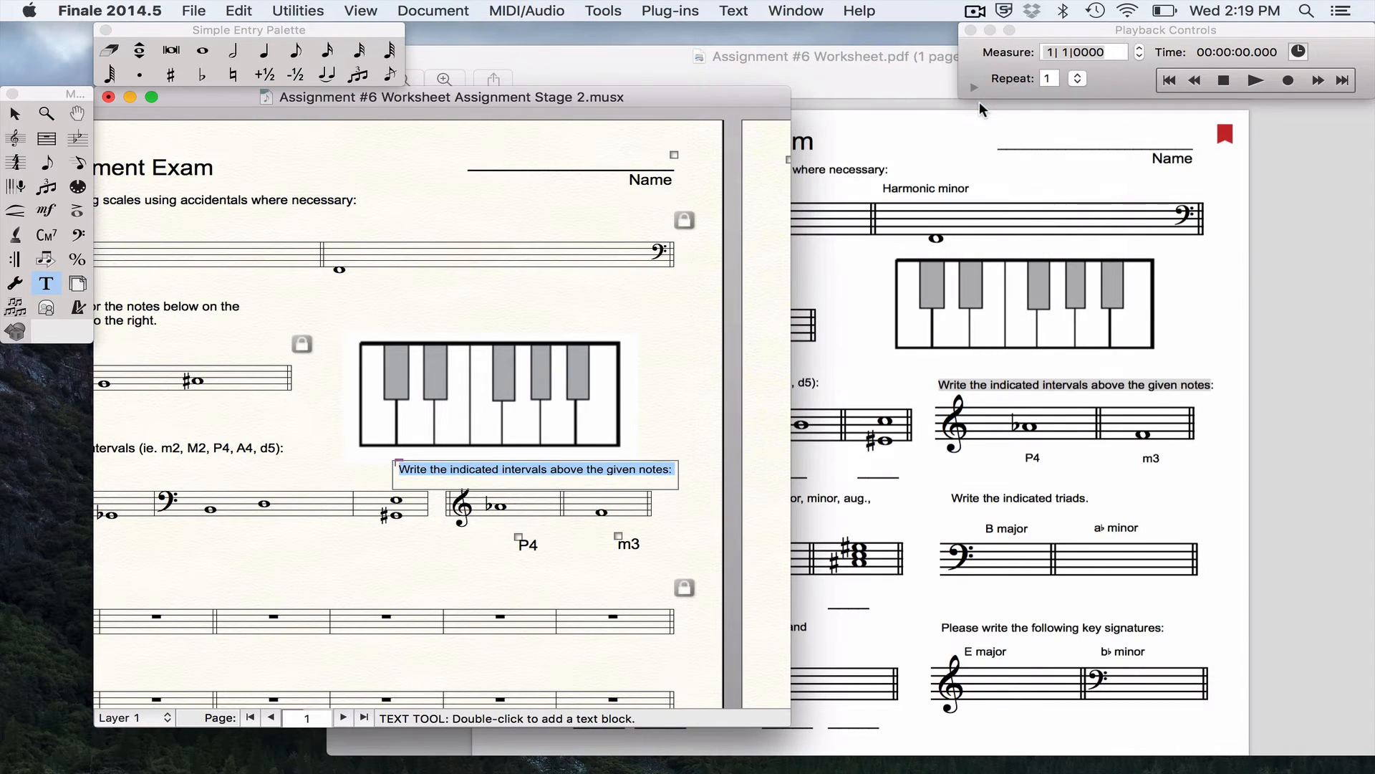
{"action": "left_click", "coordinate": [598, 421]}
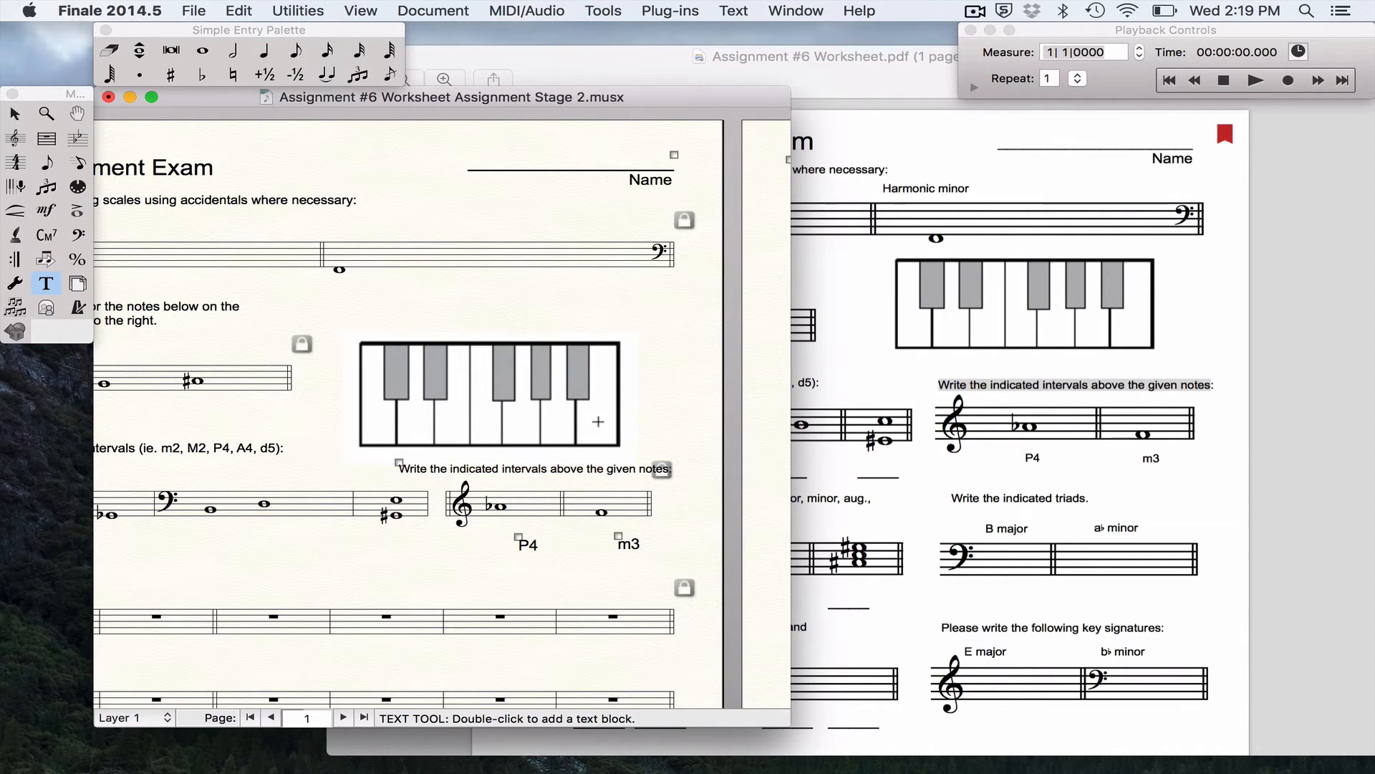
Set the "Write the indicated intervals" heading's text size to 8 and align it with the start of the staff below
{"action": "right_click", "coordinate": [399, 463]}
{"action": "left_click", "coordinate": [424, 516]}
{"action": "key", "text": "super+a"}
{"action": "left_click", "coordinate": [733, 10]}
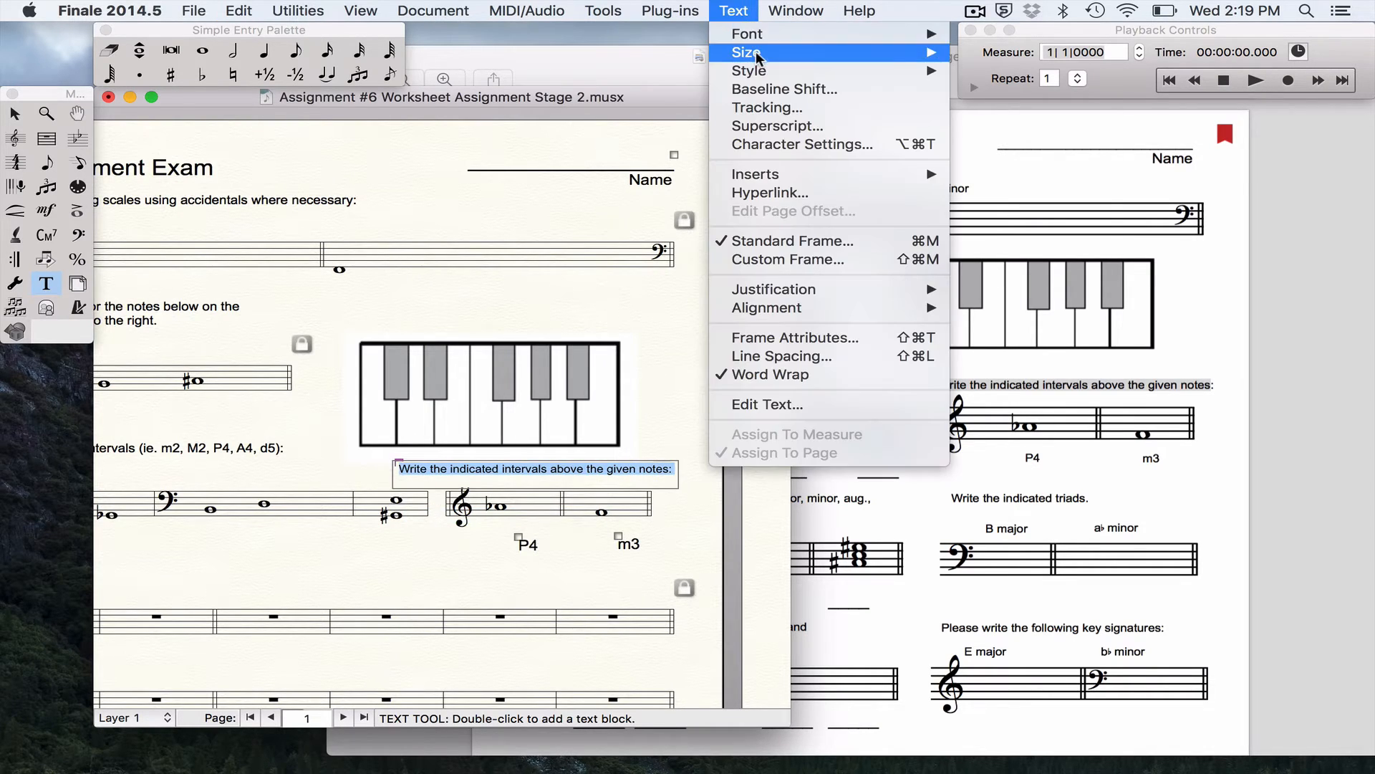
{"action": "mouse_move", "coordinate": [760, 53]}
{"action": "left_click", "coordinate": [977, 89]}
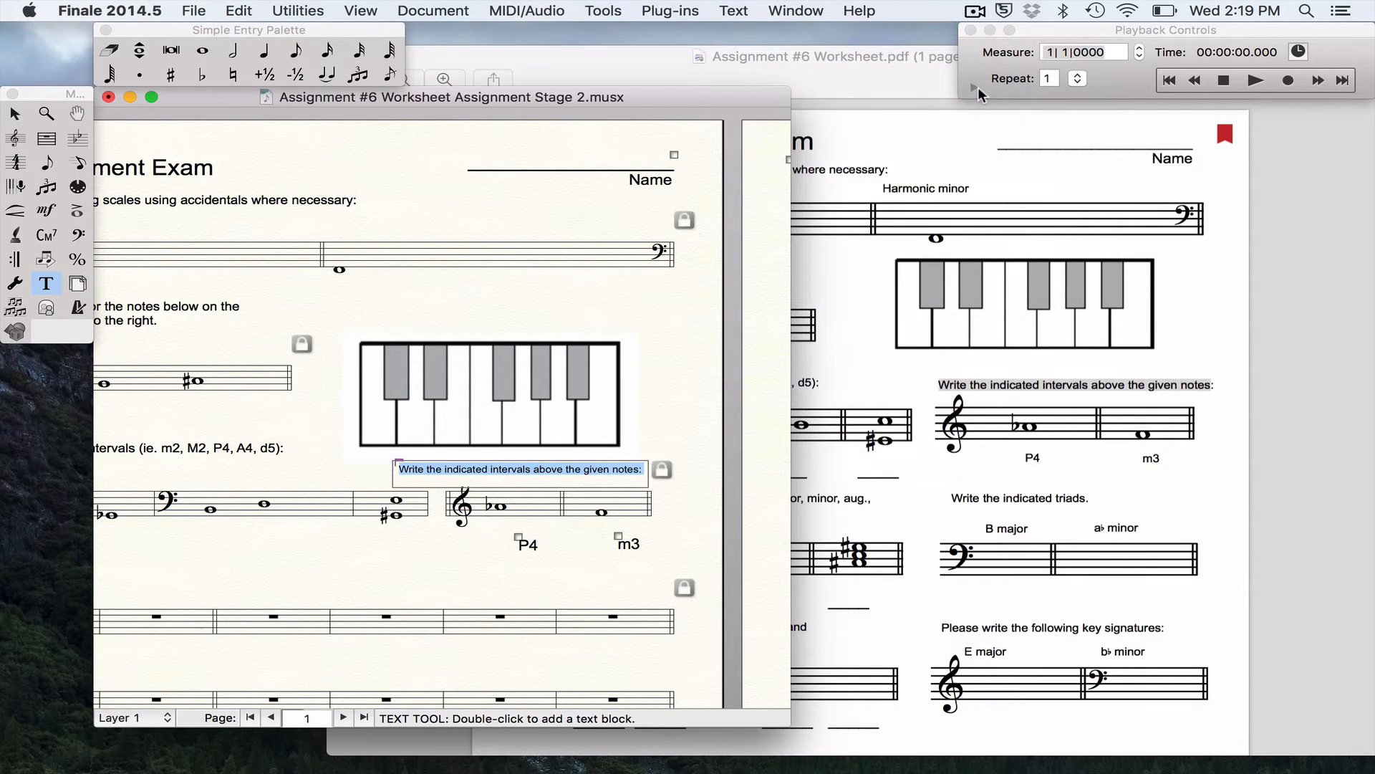
{"action": "left_click", "coordinate": [601, 567]}
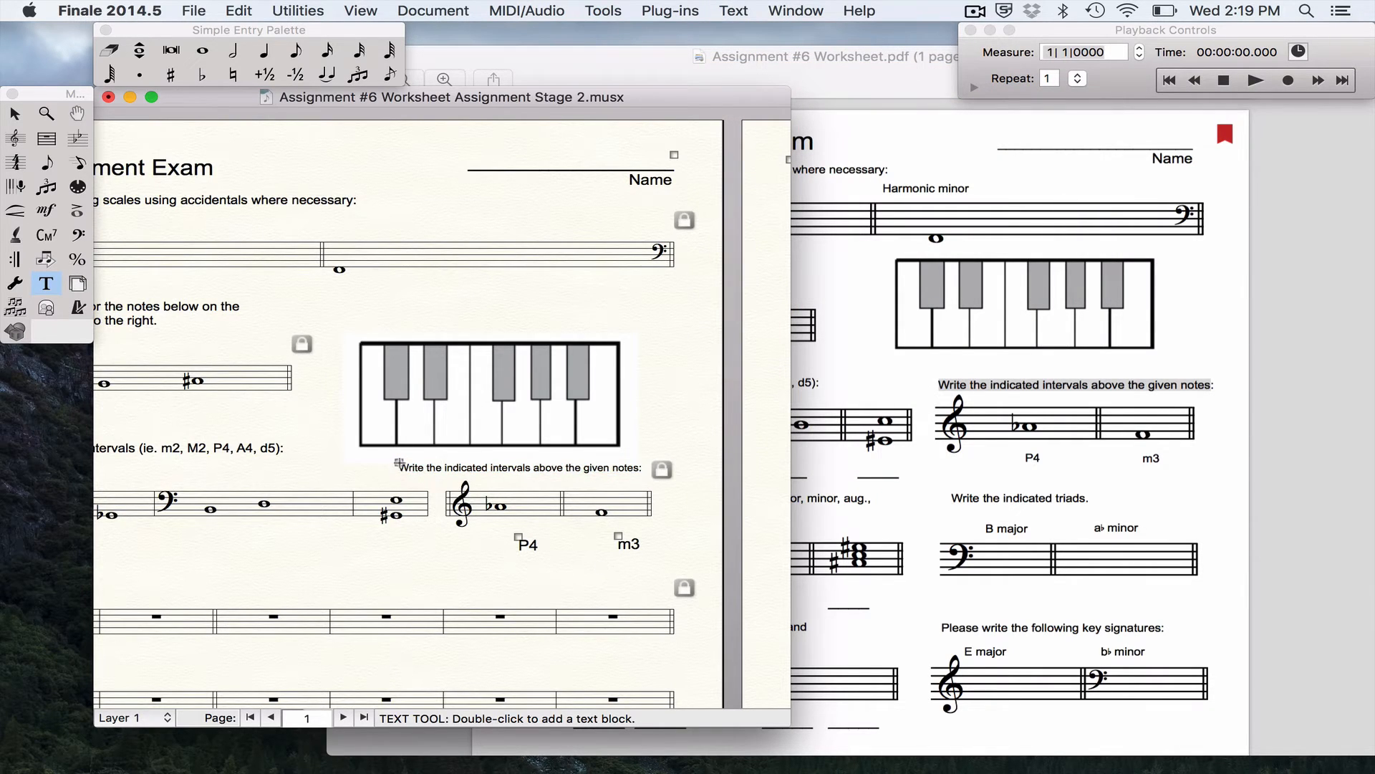
{"action": "left_click_drag", "start_coordinate": [396, 465], "coordinate": [449, 464]}
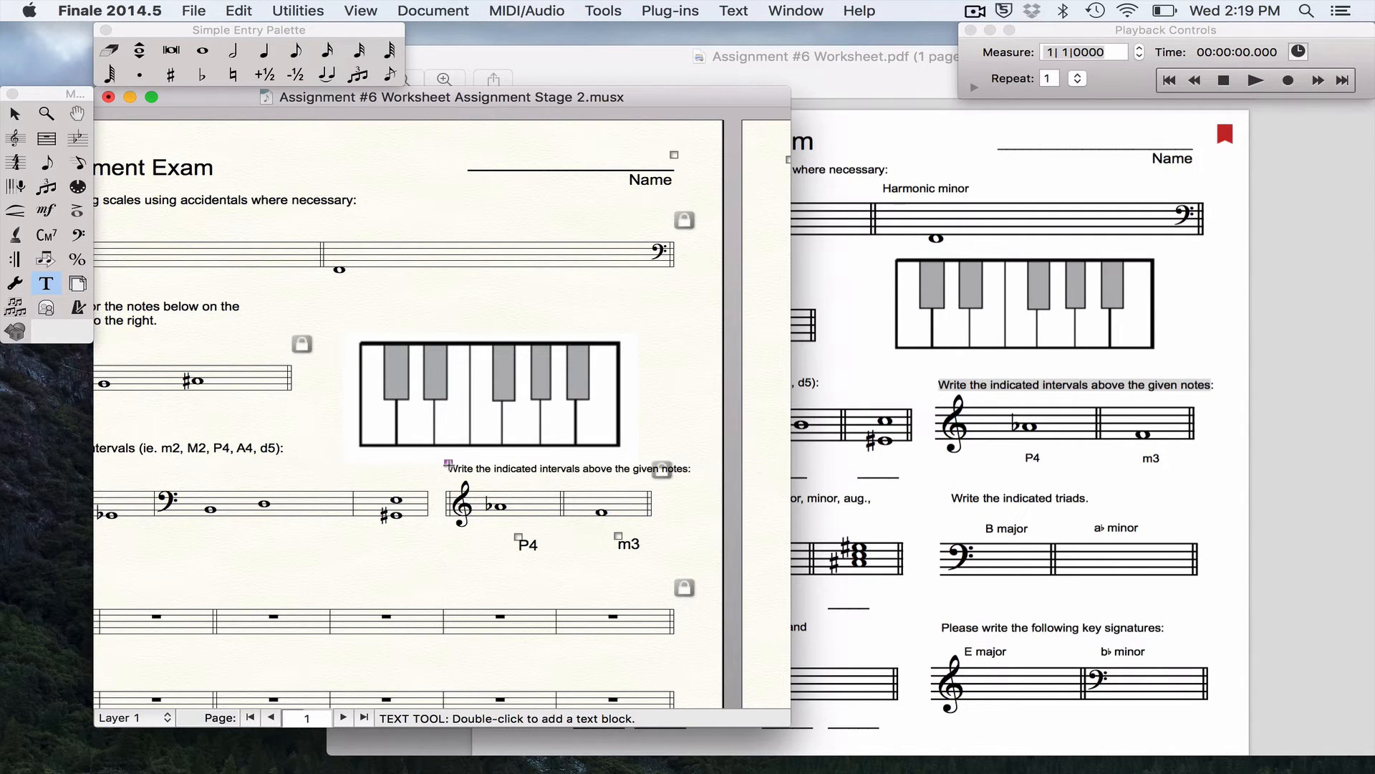
Switch to the worksheet PDF in Preview and select the row of answer blanks under the interval identification staff
{"action": "scroll", "coordinate": [437, 519], "scroll_direction": "left", "scroll_amount": 5}
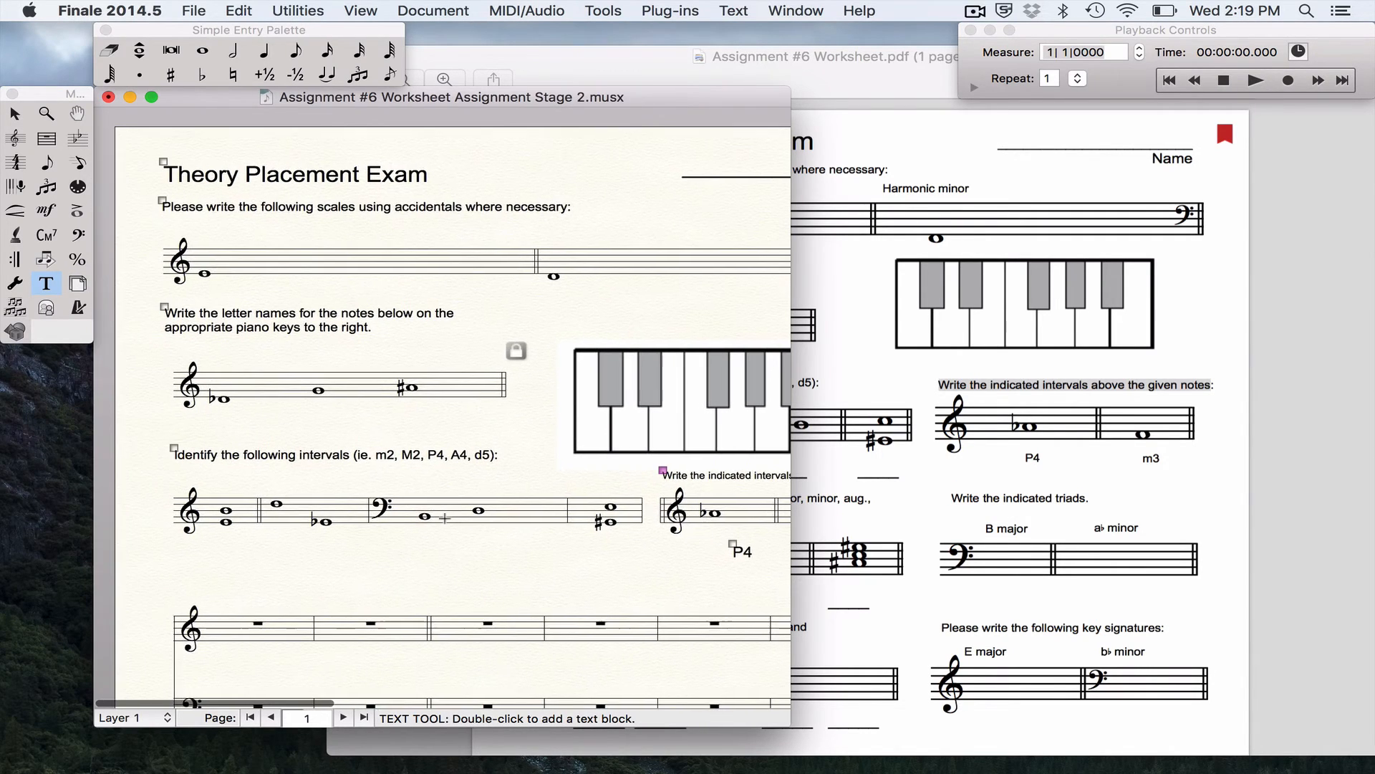
{"action": "left_click", "coordinate": [878, 451]}
{"action": "left_click", "coordinate": [183, 540]}
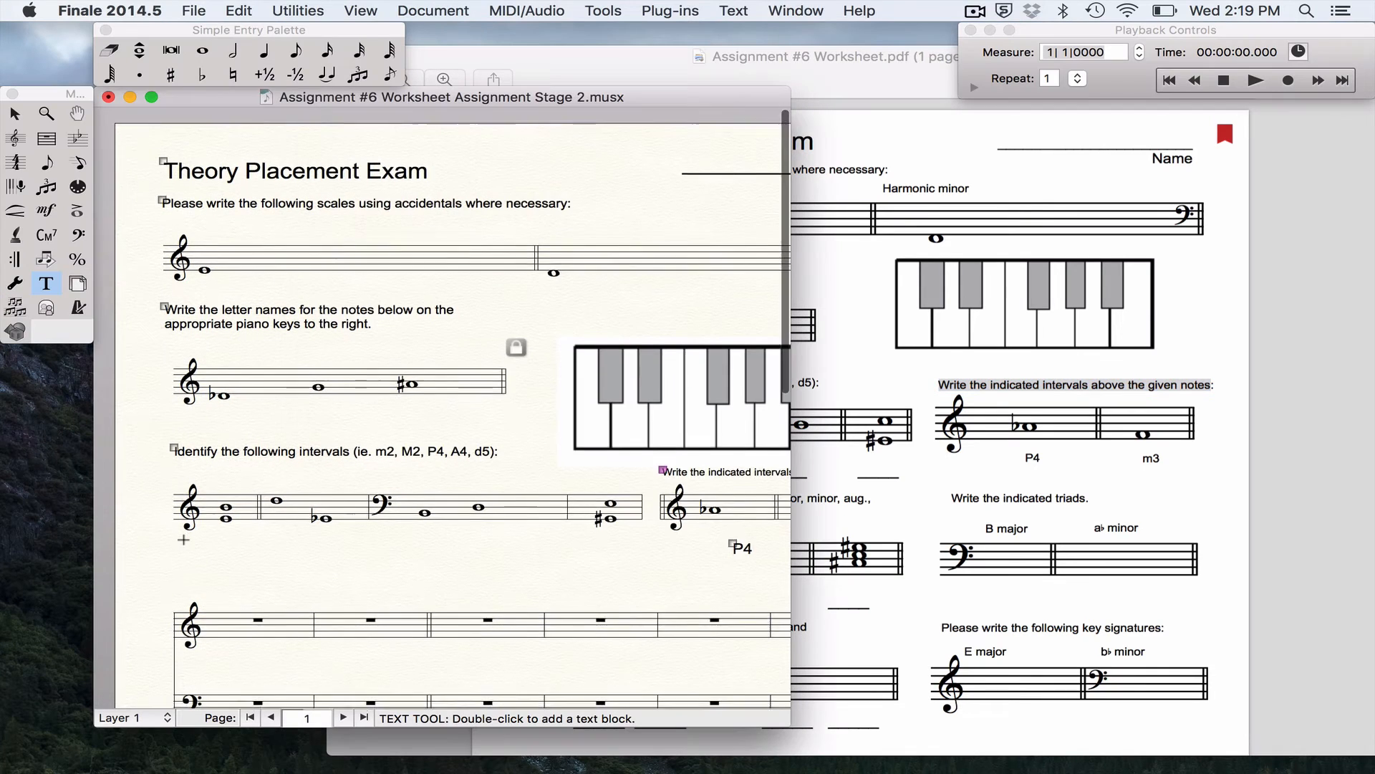
{"action": "scroll", "coordinate": [184, 539], "scroll_direction": "down", "scroll_amount": 3}
{"action": "scroll", "coordinate": [183, 540], "scroll_direction": "right", "scroll_amount": 1}
{"action": "scroll", "coordinate": [183, 539], "scroll_direction": "down", "scroll_amount": 4}
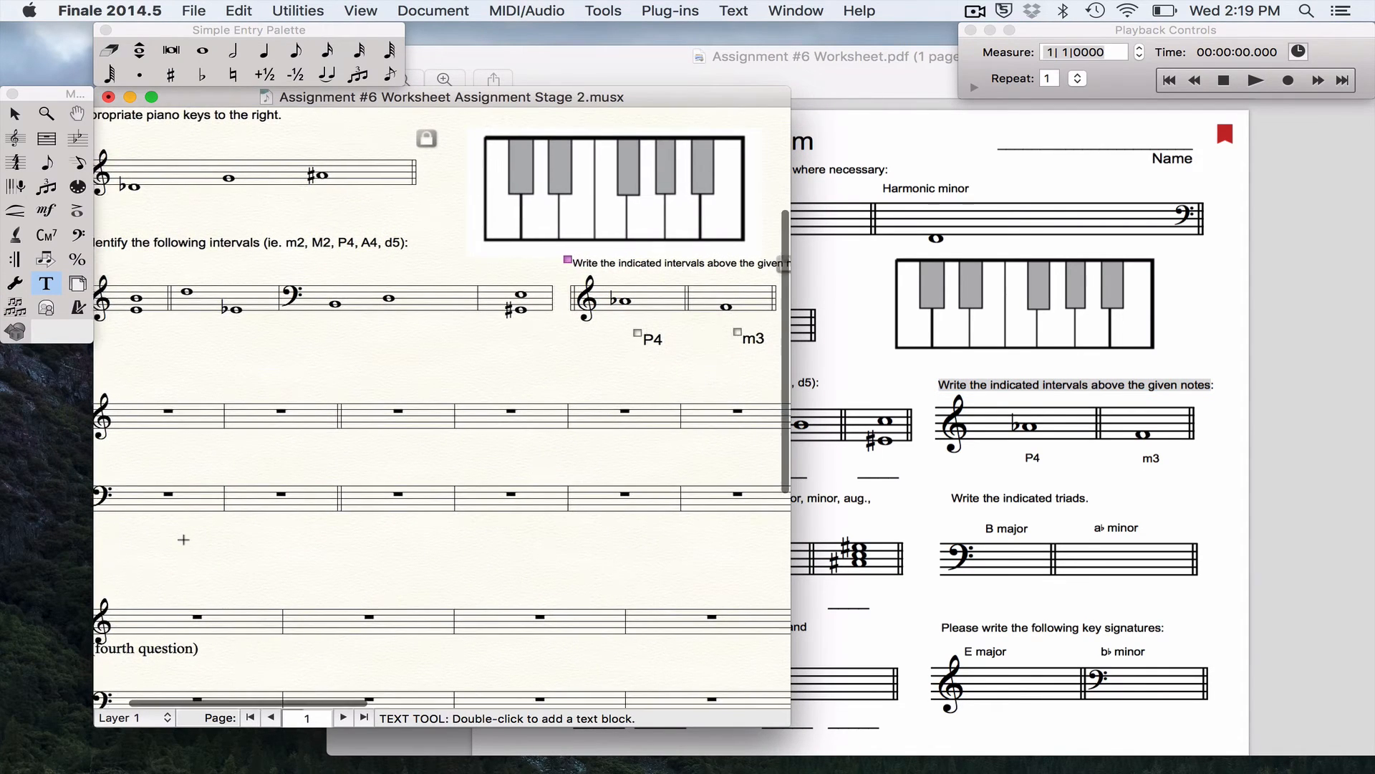
{"action": "scroll", "coordinate": [183, 539], "scroll_direction": "down", "scroll_amount": 2}
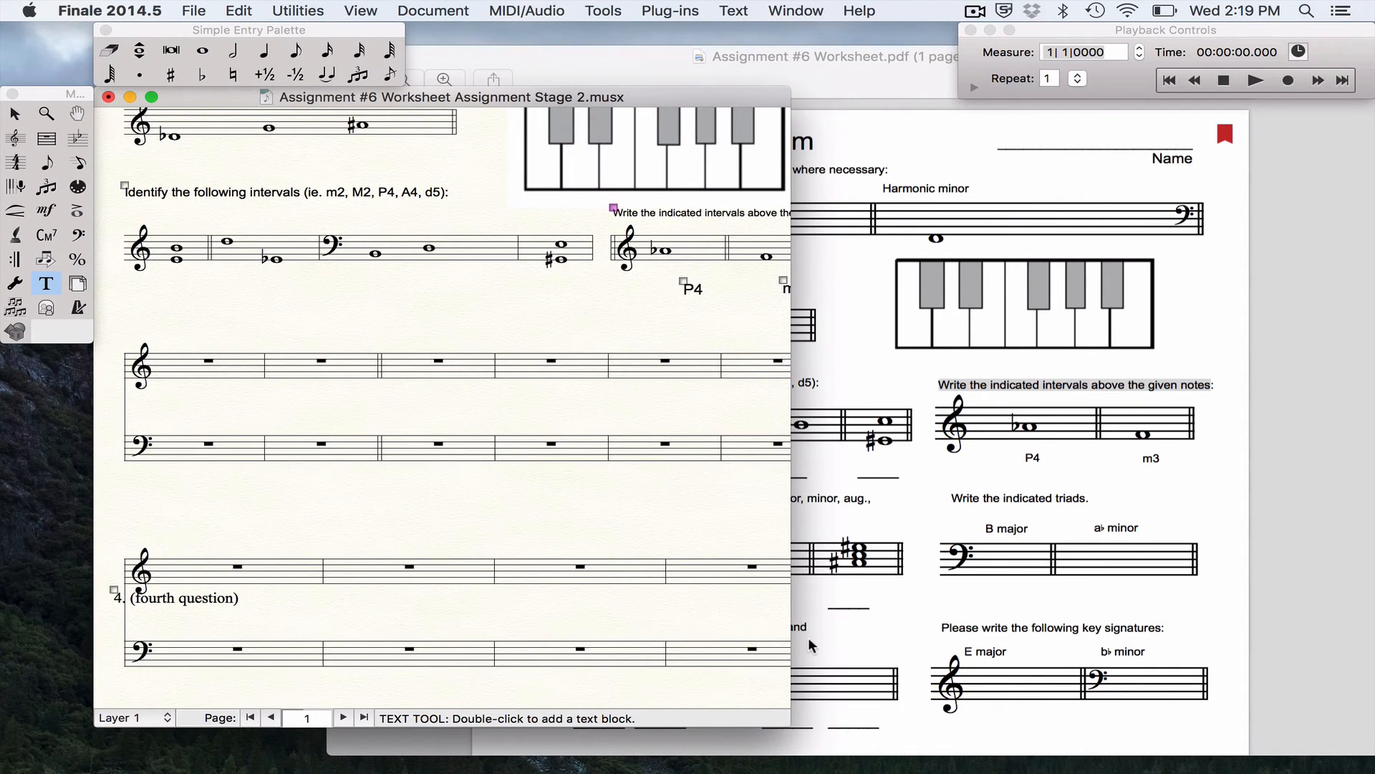
{"action": "left_click", "coordinate": [808, 638]}
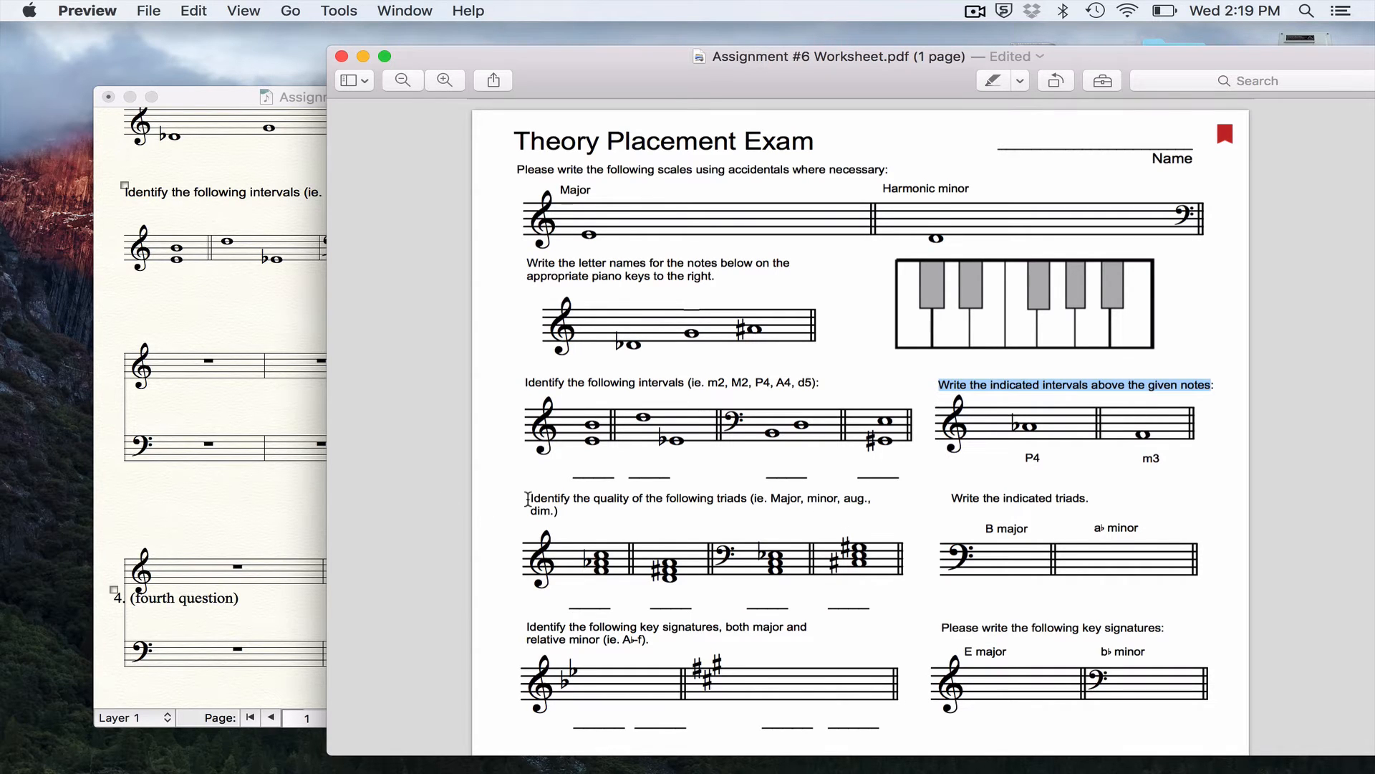
{"action": "left_click_drag", "start_coordinate": [527, 500], "coordinate": [566, 518]}
{"action": "left_click", "coordinate": [565, 514]}
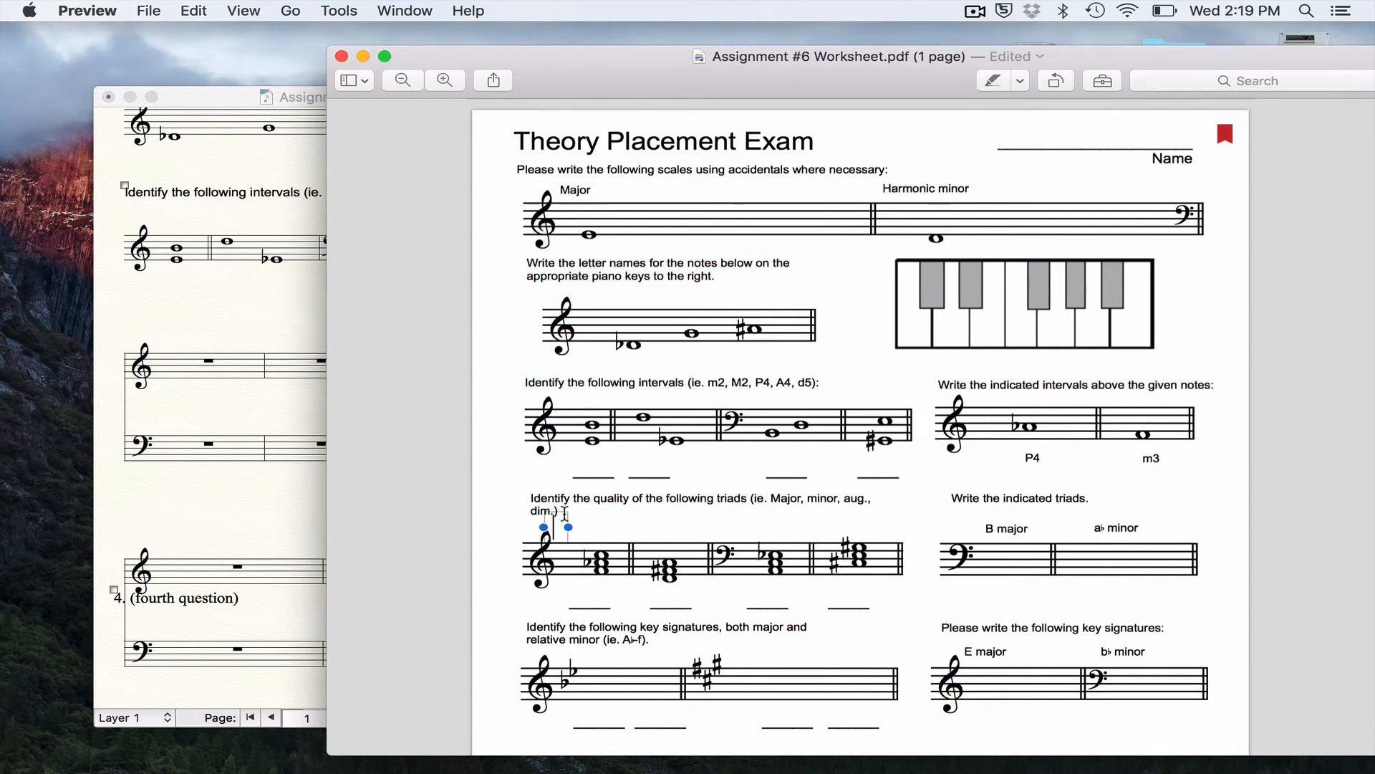
{"action": "left_click_drag", "start_coordinate": [568, 475], "coordinate": [910, 473]}
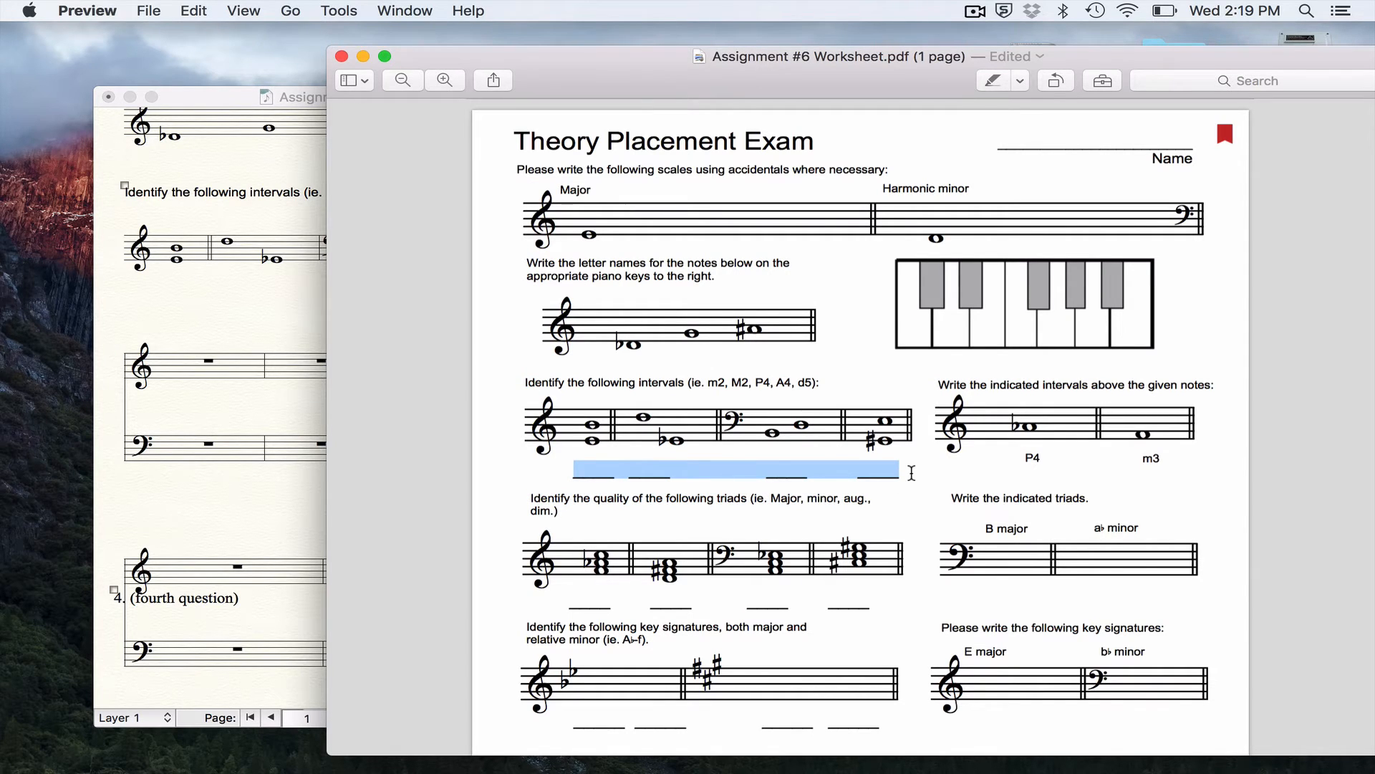
Back in Finale, add a text block with four underscore answer blanks below the "Identify the following intervals" staff
{"action": "left_click", "coordinate": [193, 488]}
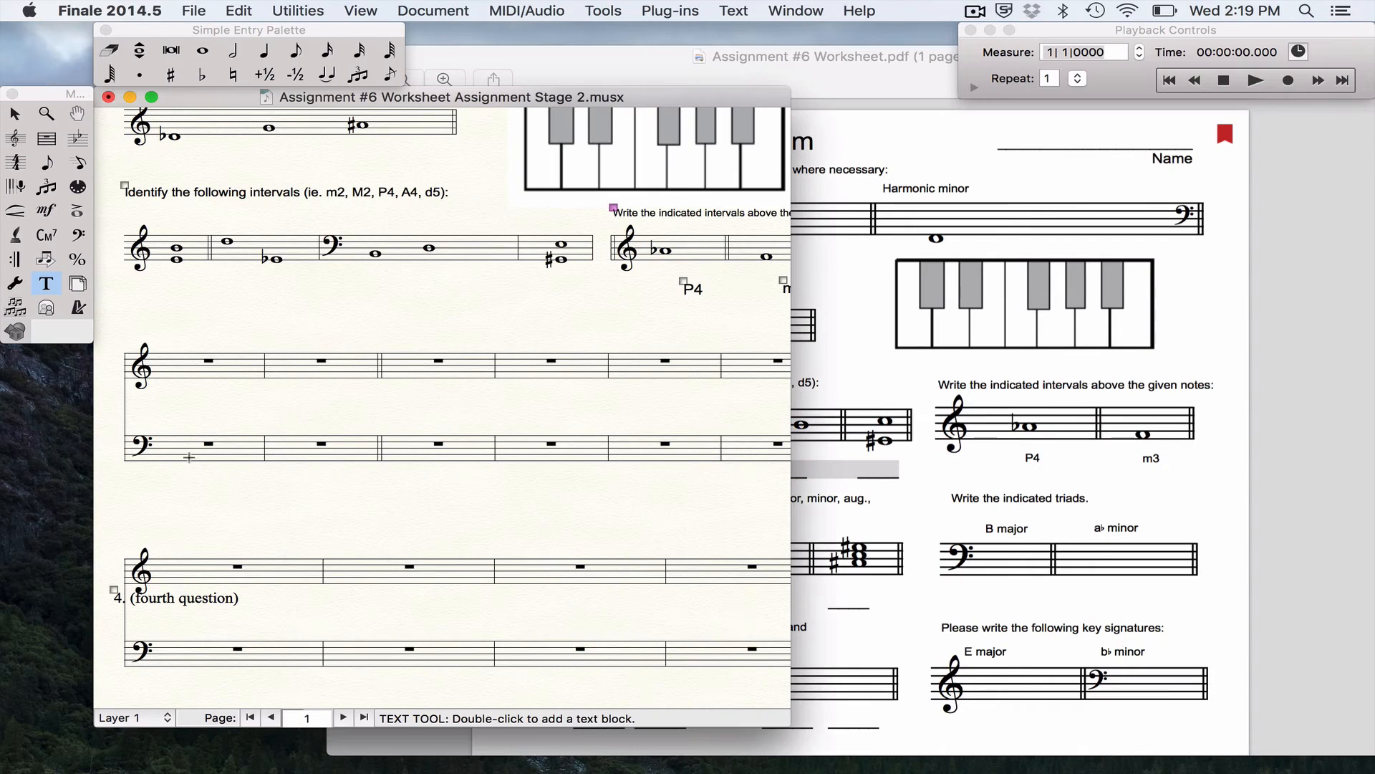
{"action": "double_click", "coordinate": [156, 298]}
{"action": "type", "text": "______ ______ ______ ______"}
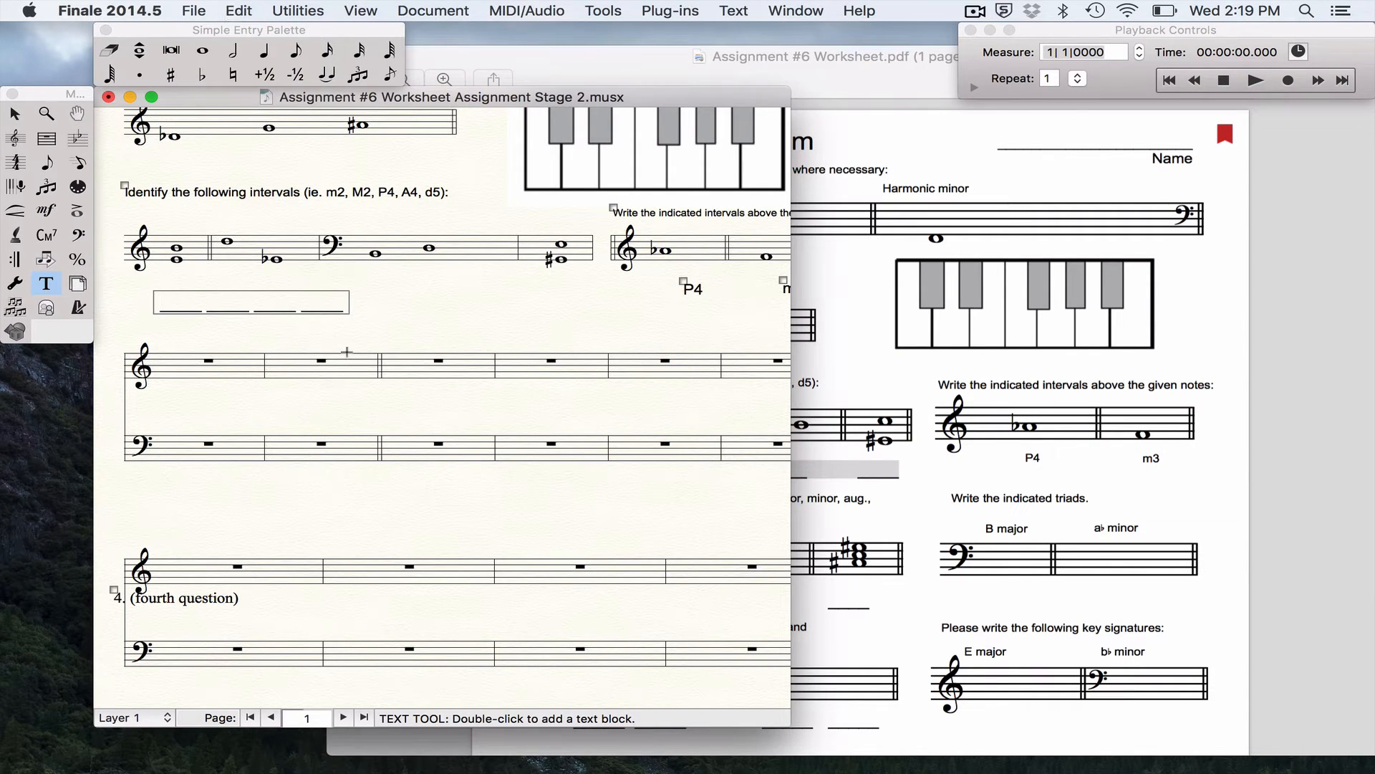
Space the four answer blanks apart so that each one sits under its own interval measure
{"action": "left_click", "coordinate": [203, 312]}
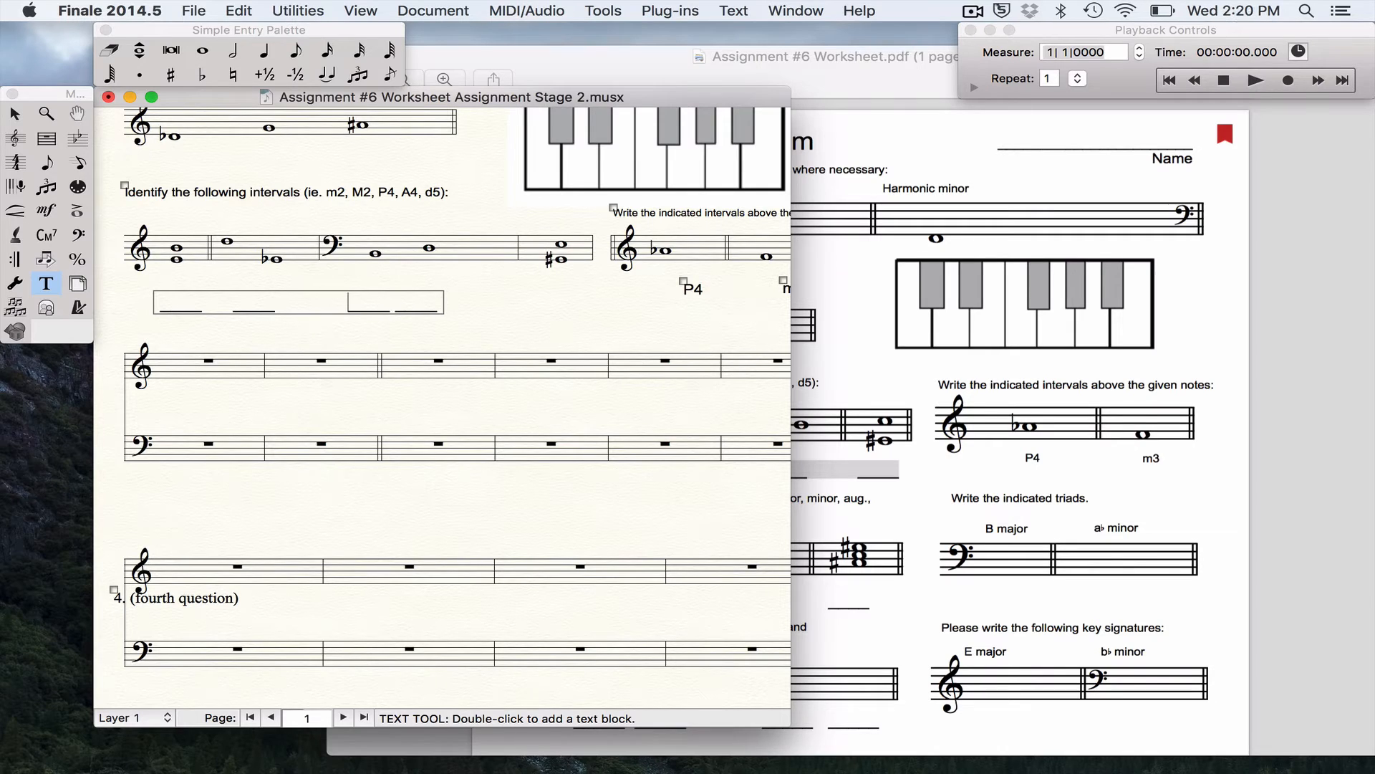
{"action": "key", "text": "Right"}
{"action": "key", "text": "Right"}
{"action": "key", "text": "Right"}
{"action": "key", "text": "Right"}
{"action": "key", "text": "Right"}
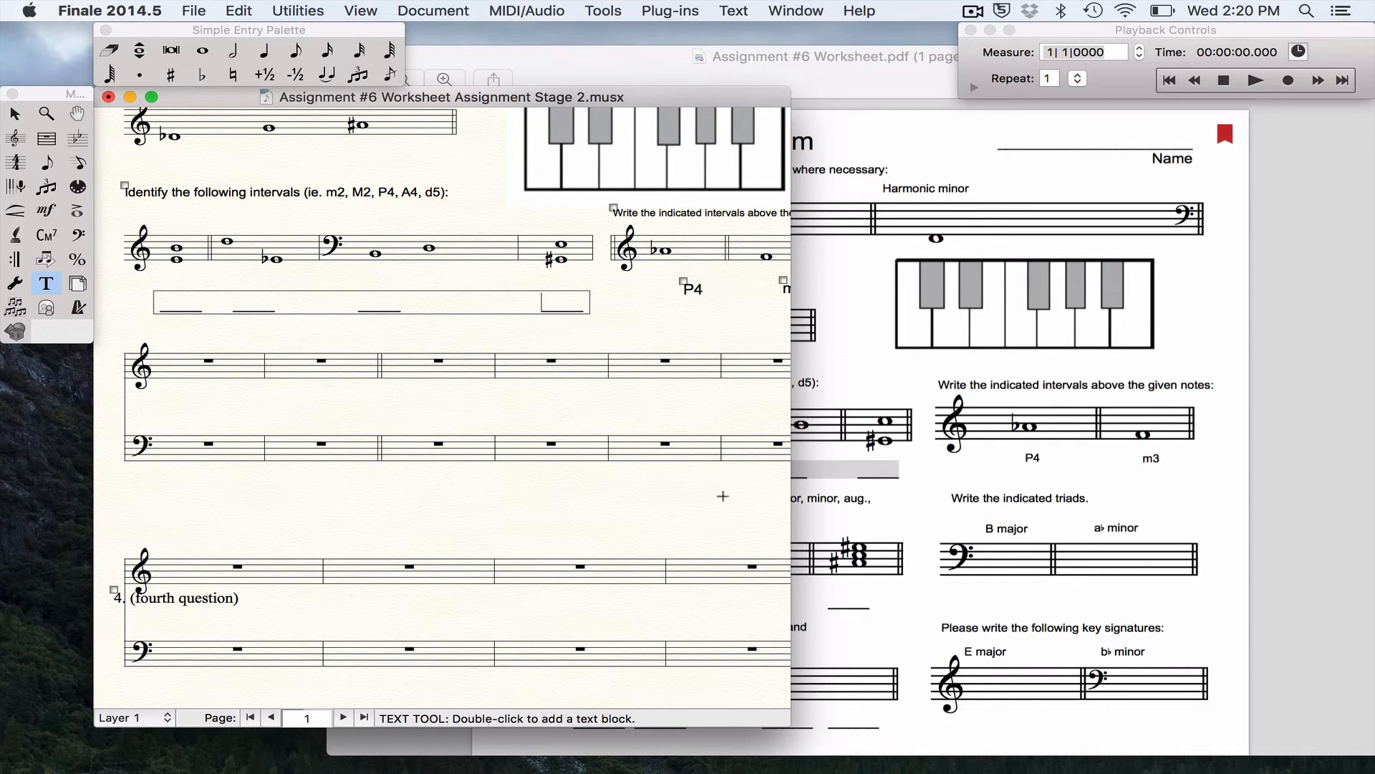
Move the row of answer blanks up, closer to the interval identification staff
{"action": "left_click", "coordinate": [865, 534]}
{"action": "left_click", "coordinate": [166, 292]}
{"action": "left_click", "coordinate": [149, 295]}
{"action": "left_click_drag", "start_coordinate": [159, 292], "coordinate": [159, 268]}
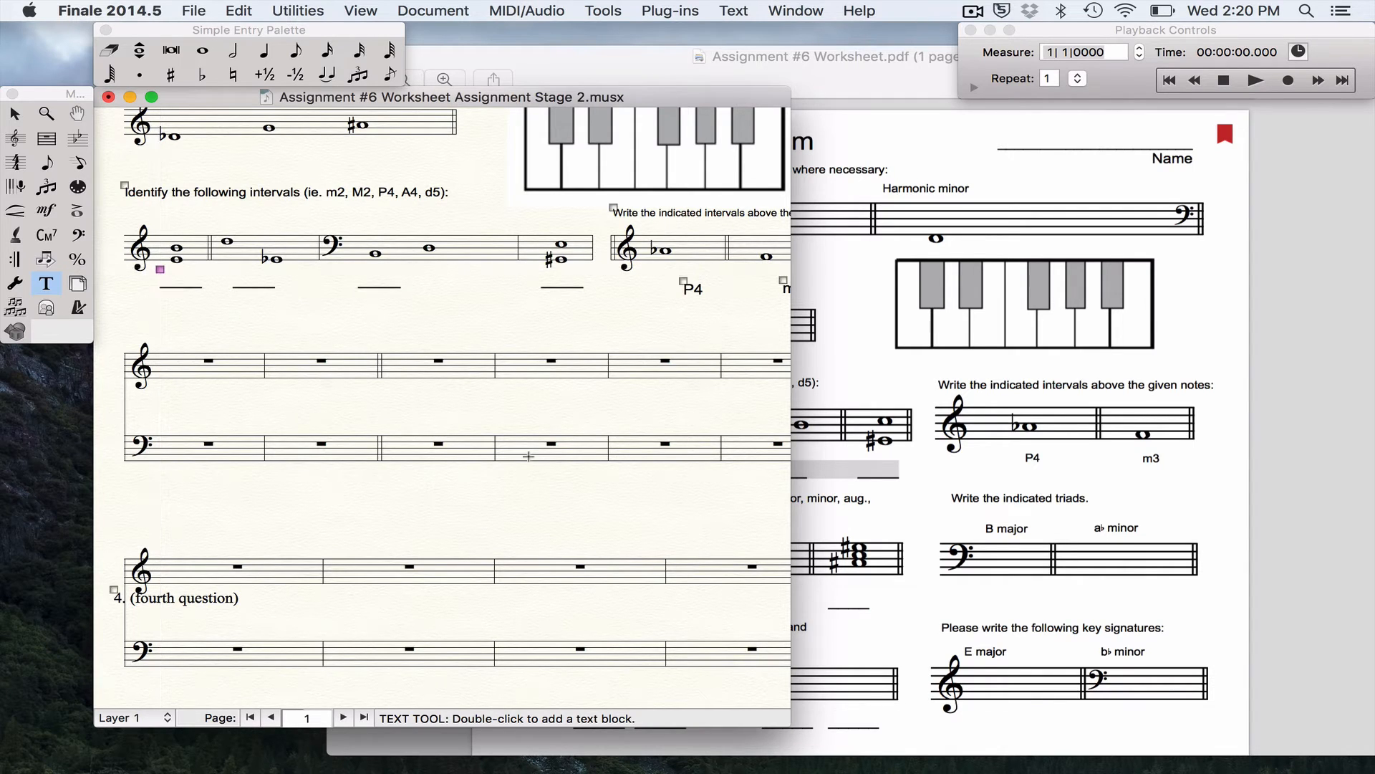
Switch to the worksheet PDF in Preview and copy the first line of the heading "Identify the quality of the following triads"
{"action": "left_click", "coordinate": [1068, 647]}
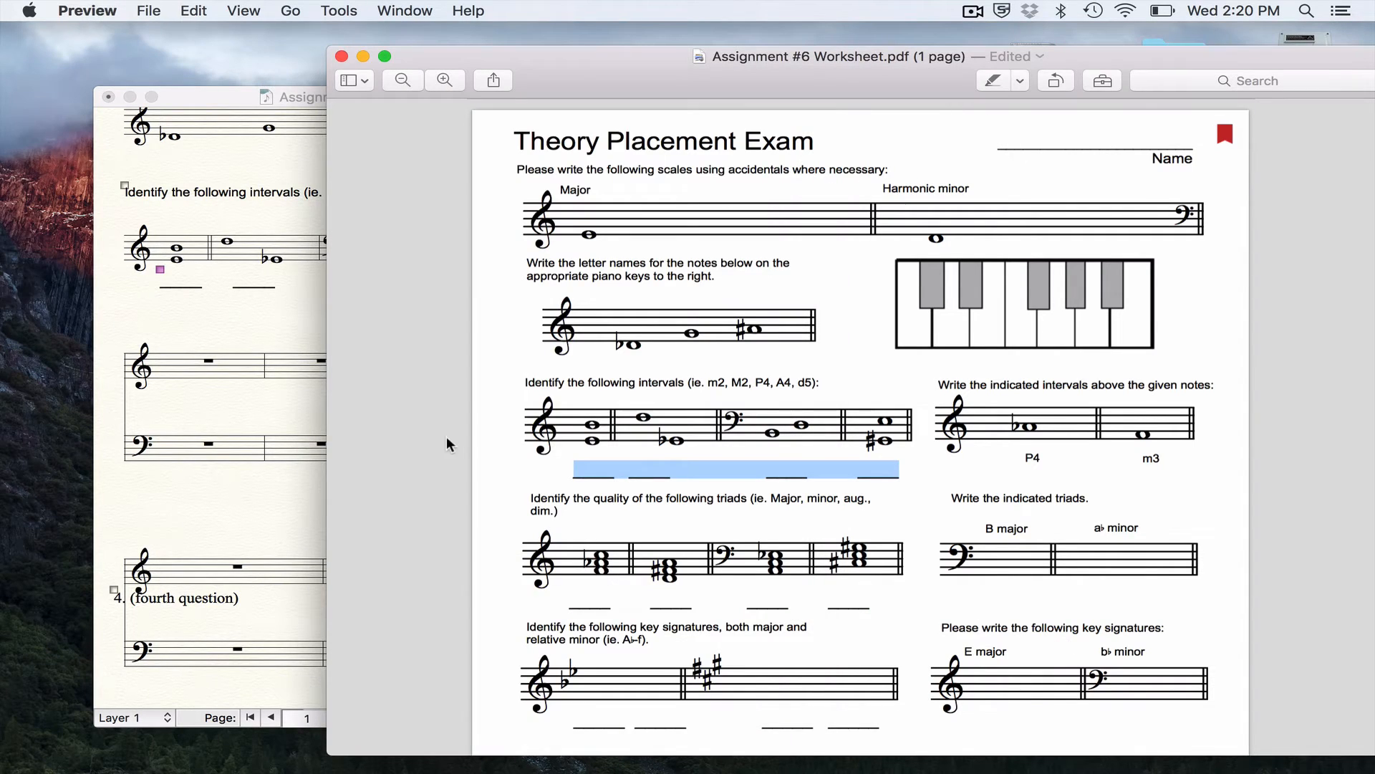
{"action": "mouse_move", "coordinate": [529, 494]}
{"action": "left_mouse_down"}
{"action": "mouse_move", "coordinate": [561, 511]}
{"action": "mouse_move", "coordinate": [526, 503]}
{"action": "mouse_move", "coordinate": [871, 498]}
{"action": "left_mouse_up"}
{"action": "key", "text": "super+c"}
{"action": "left_click", "coordinate": [535, 500]}
{"action": "left_click", "coordinate": [551, 506]}
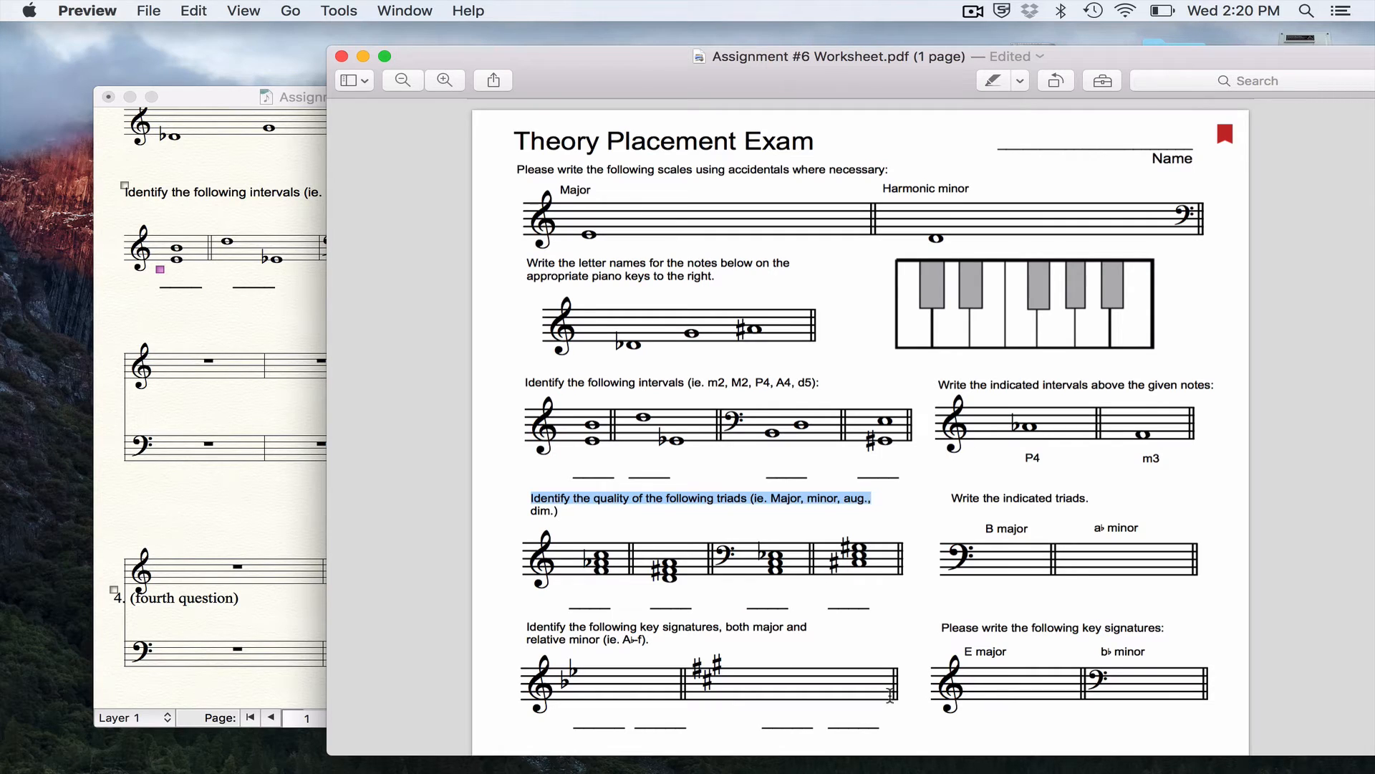
Back in Finale, add a text block above the next staff reading "Identify the quality of the following triads (ie. Major, minor, aug., dim.)"
{"action": "left_click", "coordinate": [225, 570]}
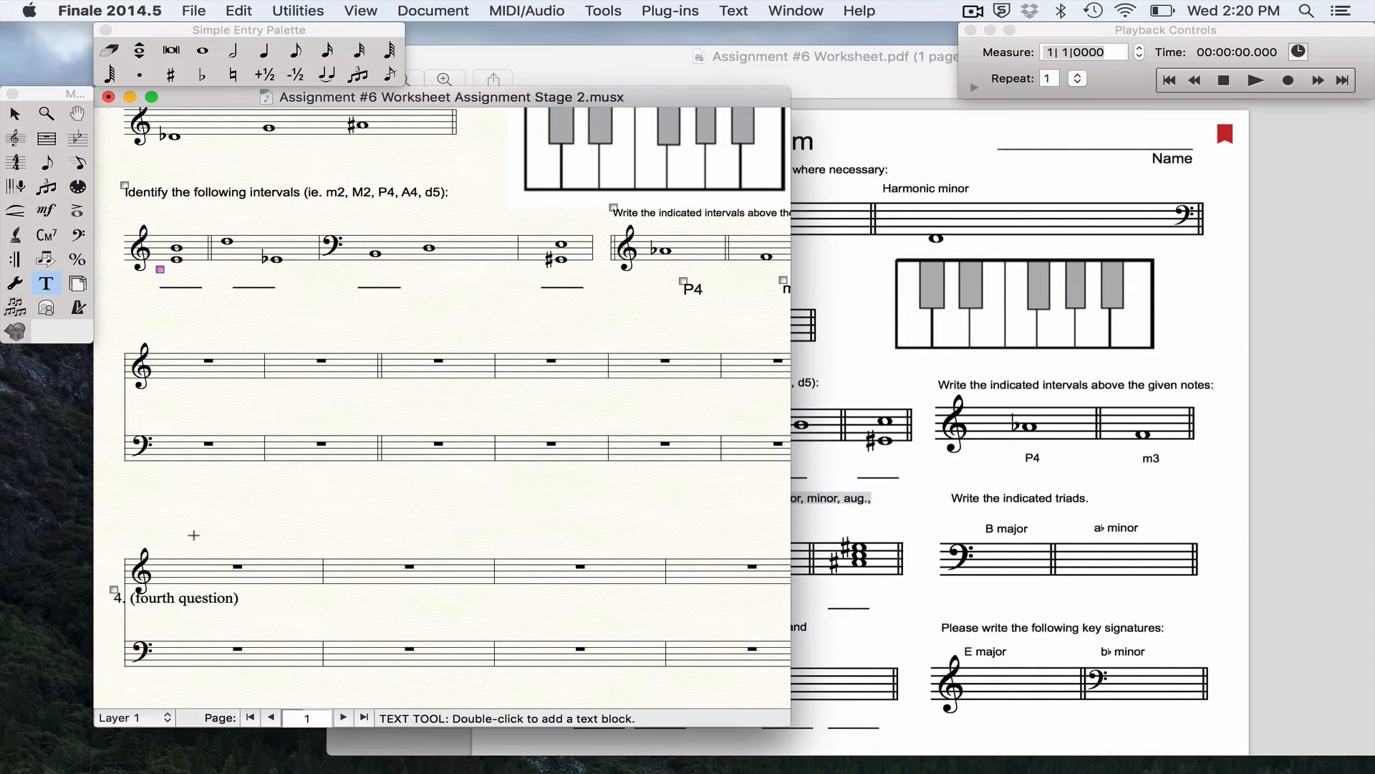
{"action": "double_click", "coordinate": [158, 319]}
{"action": "key", "text": "super+v"}
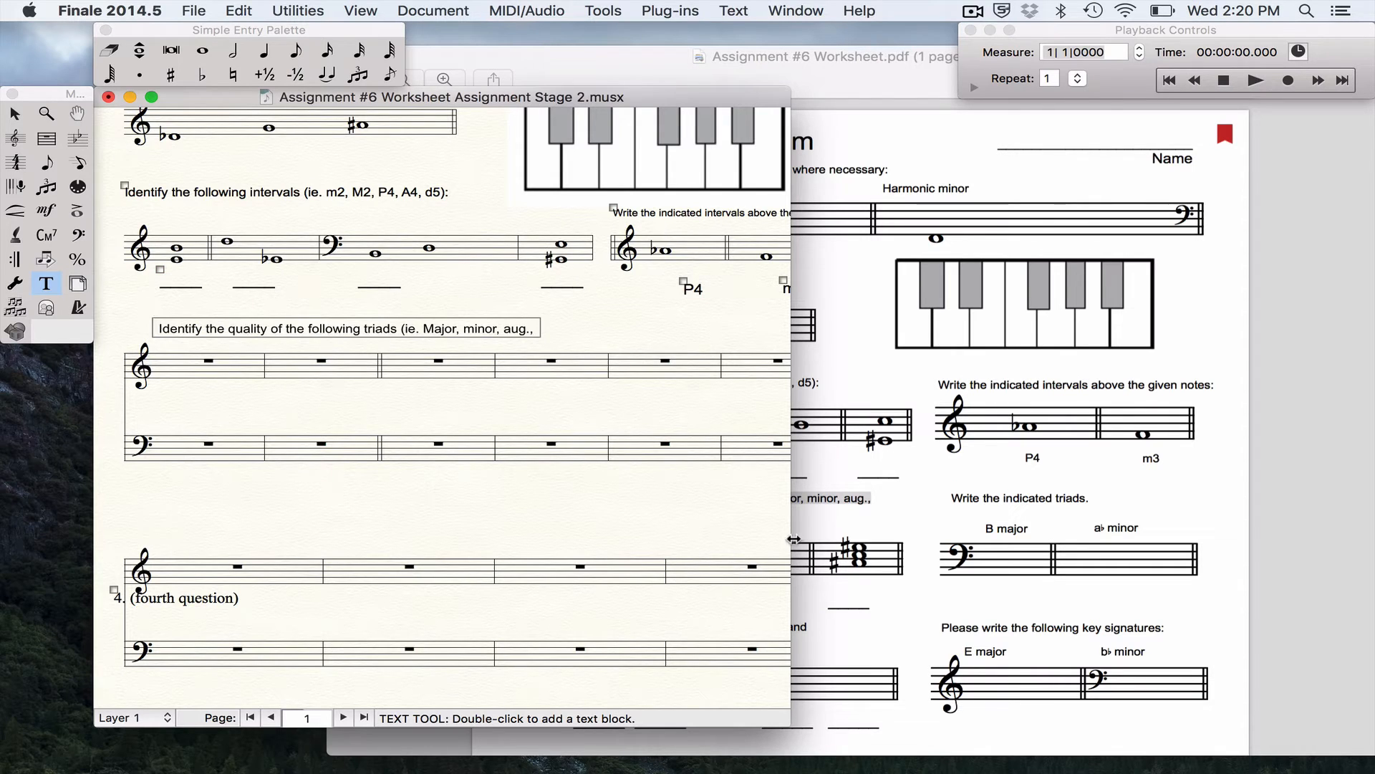
{"action": "key", "text": "Return"}
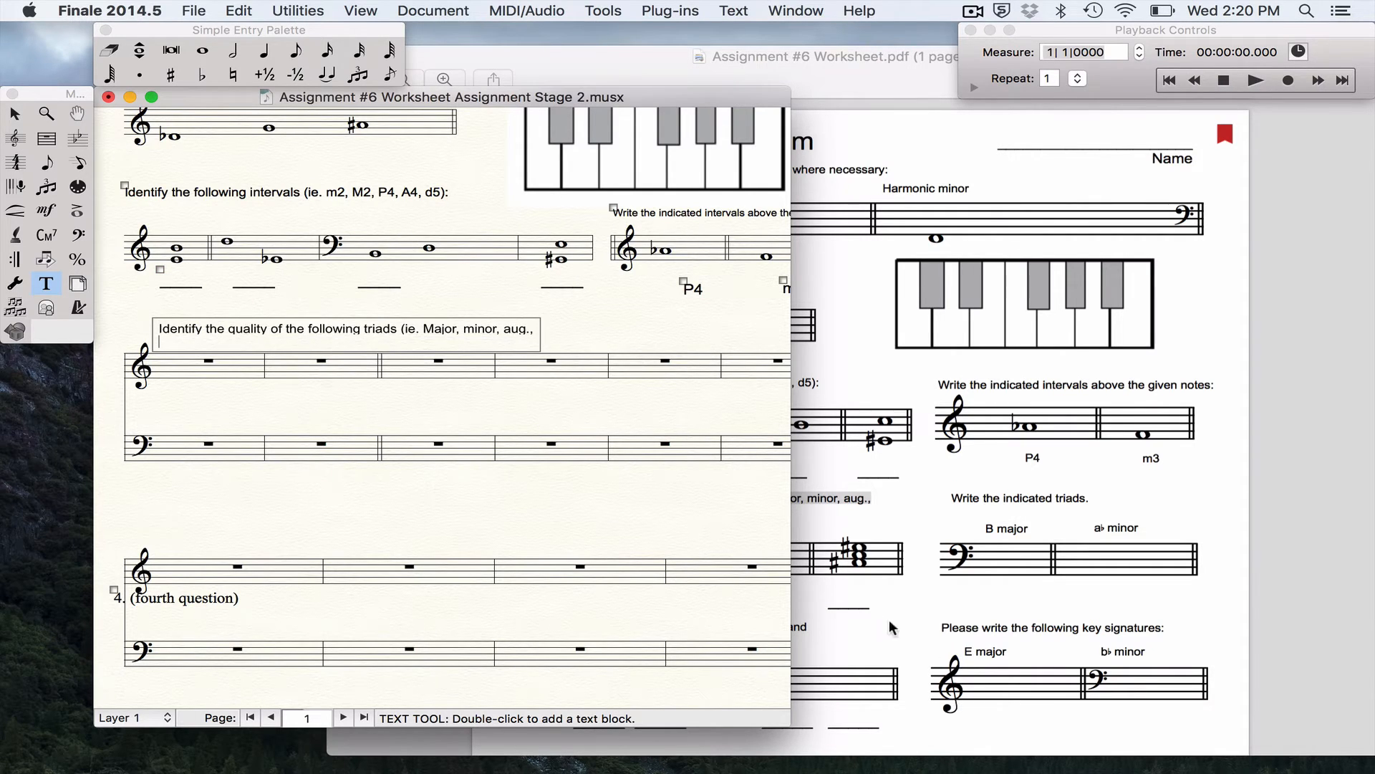
{"action": "key", "text": "super+Tab"}
{"action": "key", "text": "super+Tab"}
{"action": "type", "text": "di"}
{"action": "left_click", "coordinate": [231, 396]}
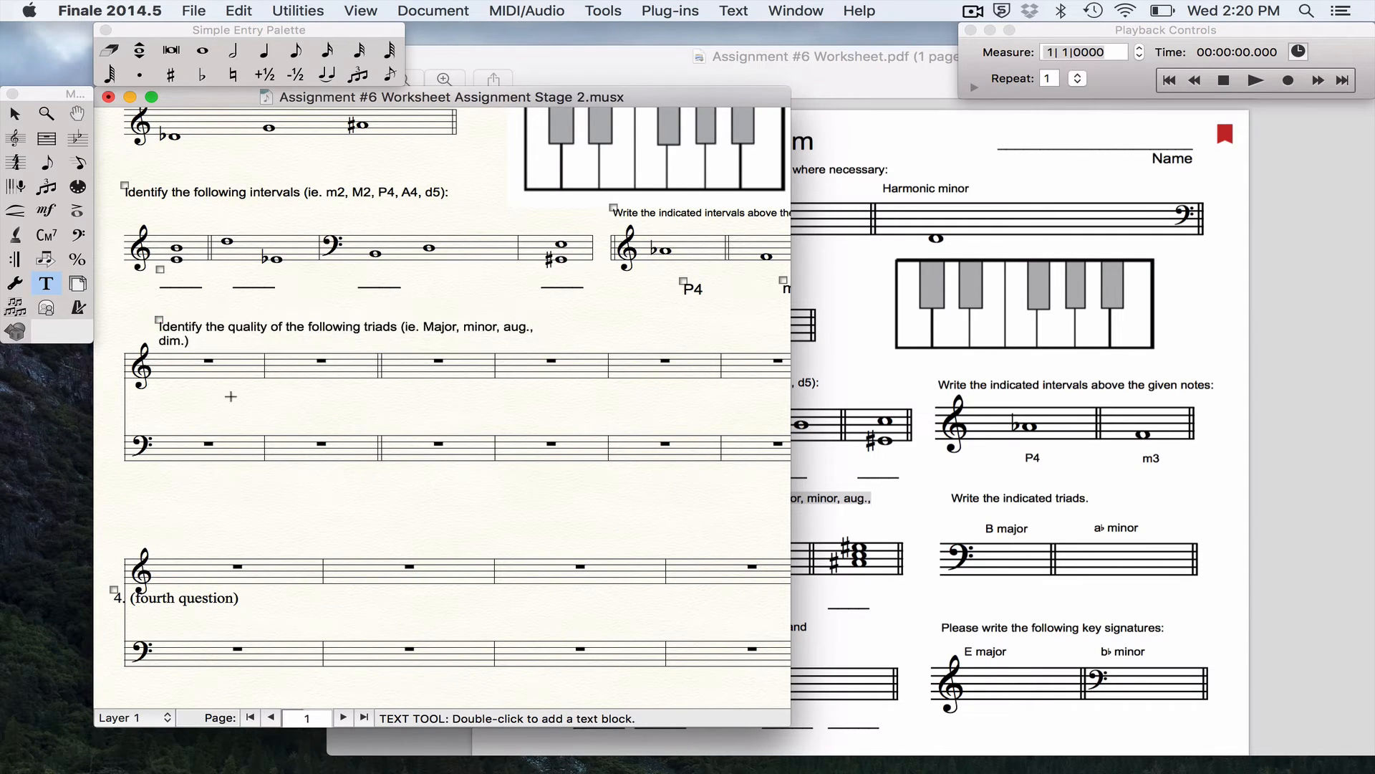
Compare with the PDF, and move the triad system's fifth measure onward down to the next system, leaving four measures in the line
{"action": "key", "text": "super+Tab"}
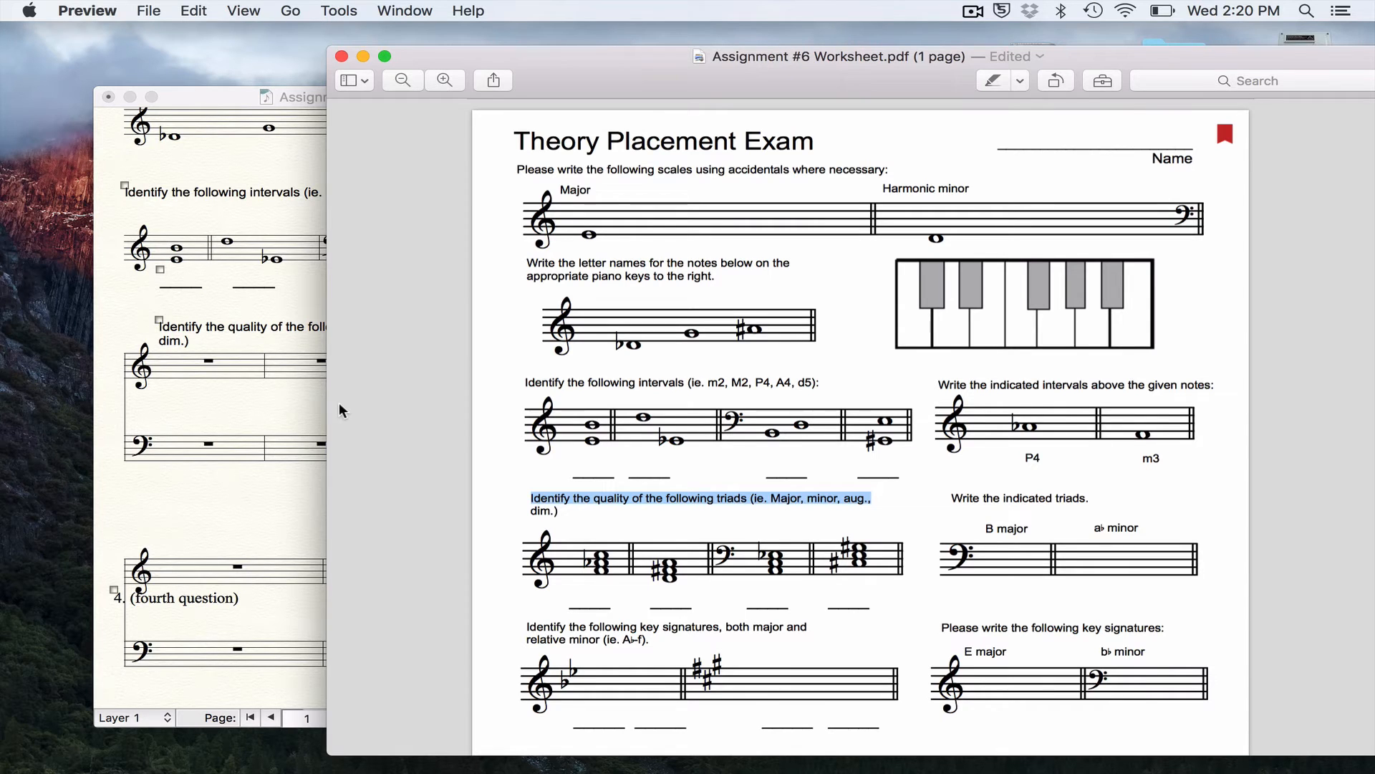
{"action": "left_click", "coordinate": [222, 470]}
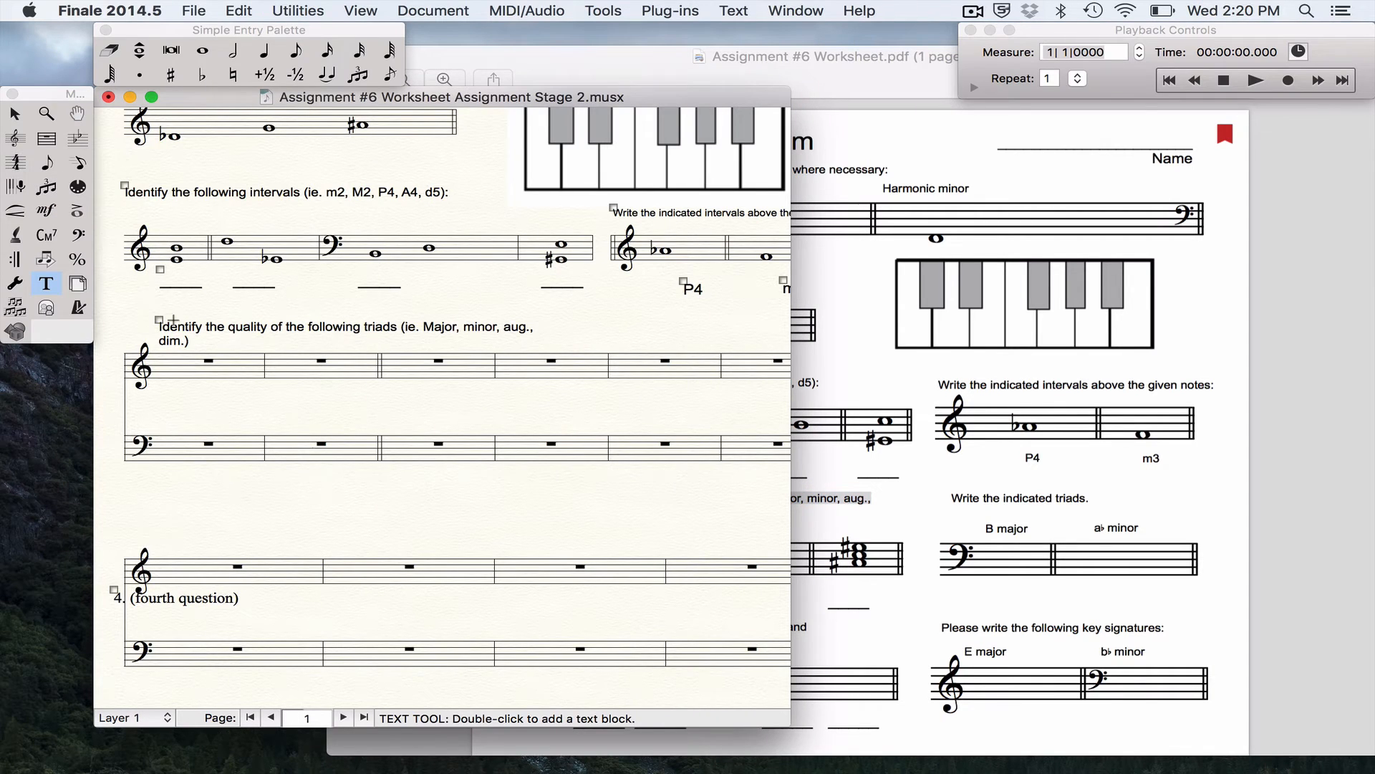
{"action": "left_click", "coordinate": [939, 623]}
{"action": "left_click", "coordinate": [160, 536]}
{"action": "key", "text": "Escape"}
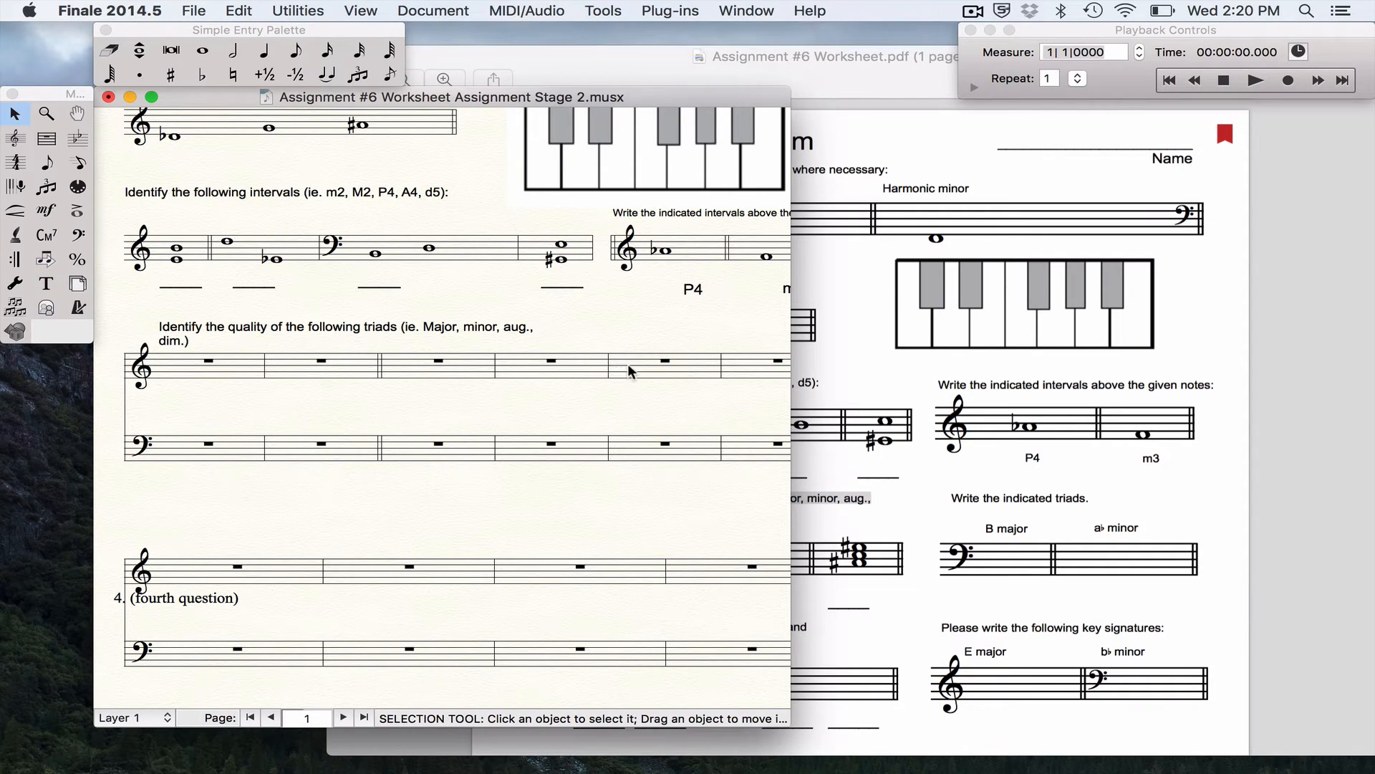
{"action": "left_click", "coordinate": [630, 371]}
{"action": "key", "text": "Down"}
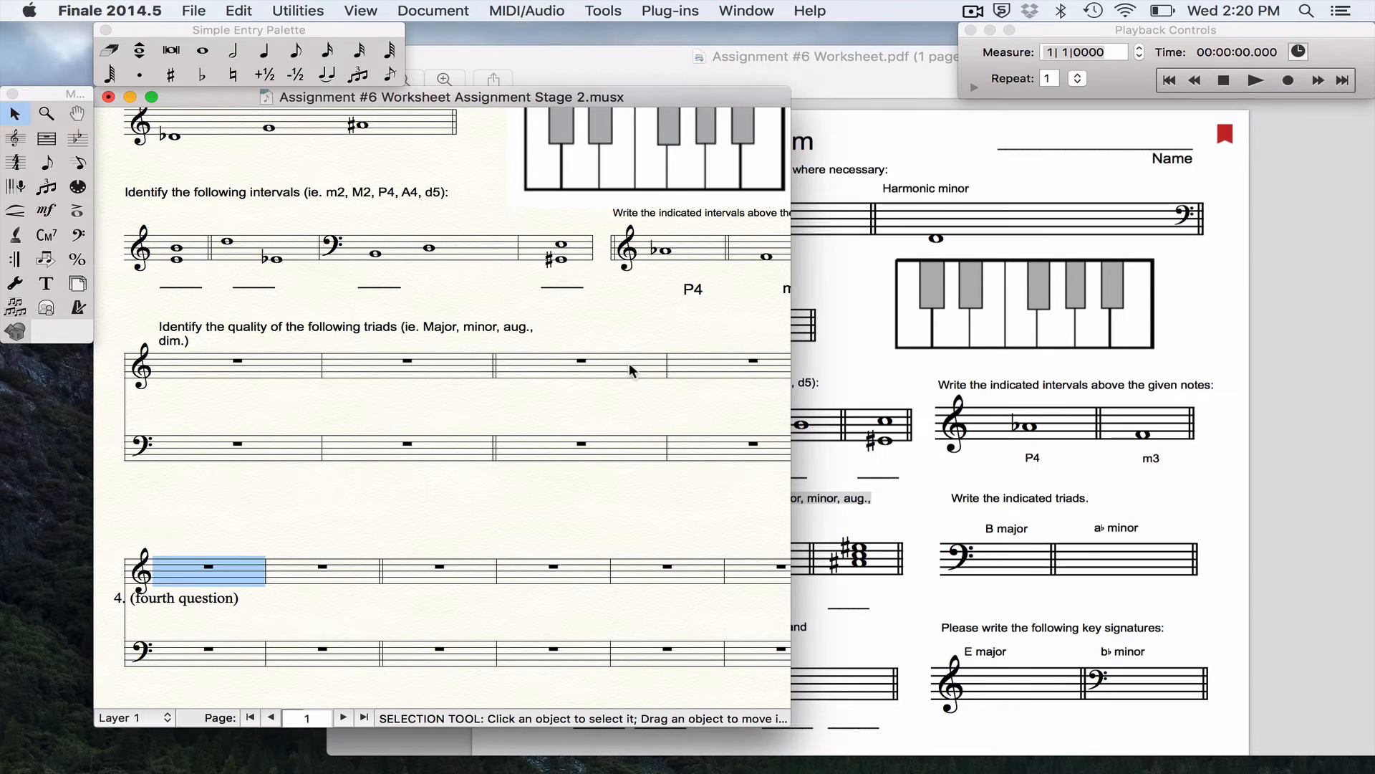
Select the bass staff measures under the triads heading and hide that empty staff
{"action": "left_click", "coordinate": [227, 448]}
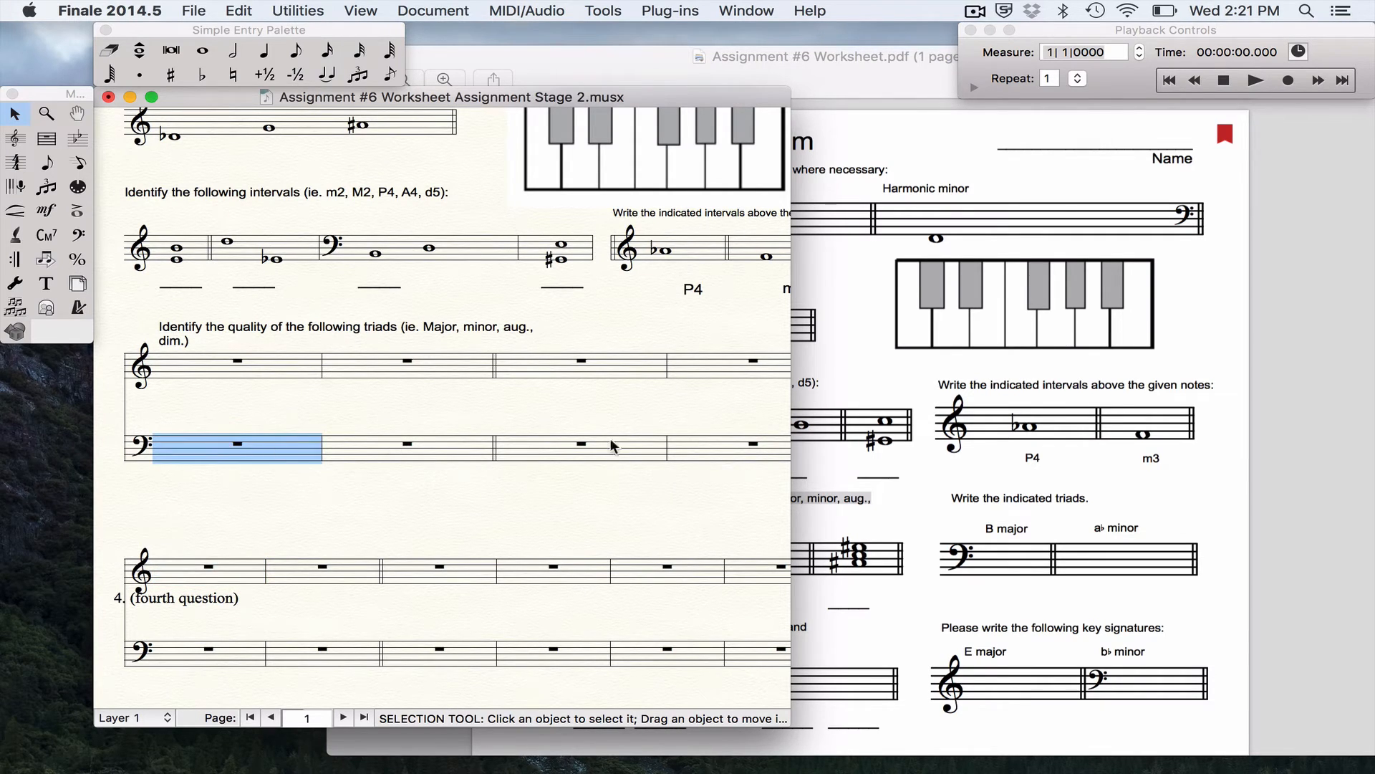
{"action": "left_click", "coordinate": [726, 453], "text": "shift"}
{"action": "left_click", "coordinate": [15, 138]}
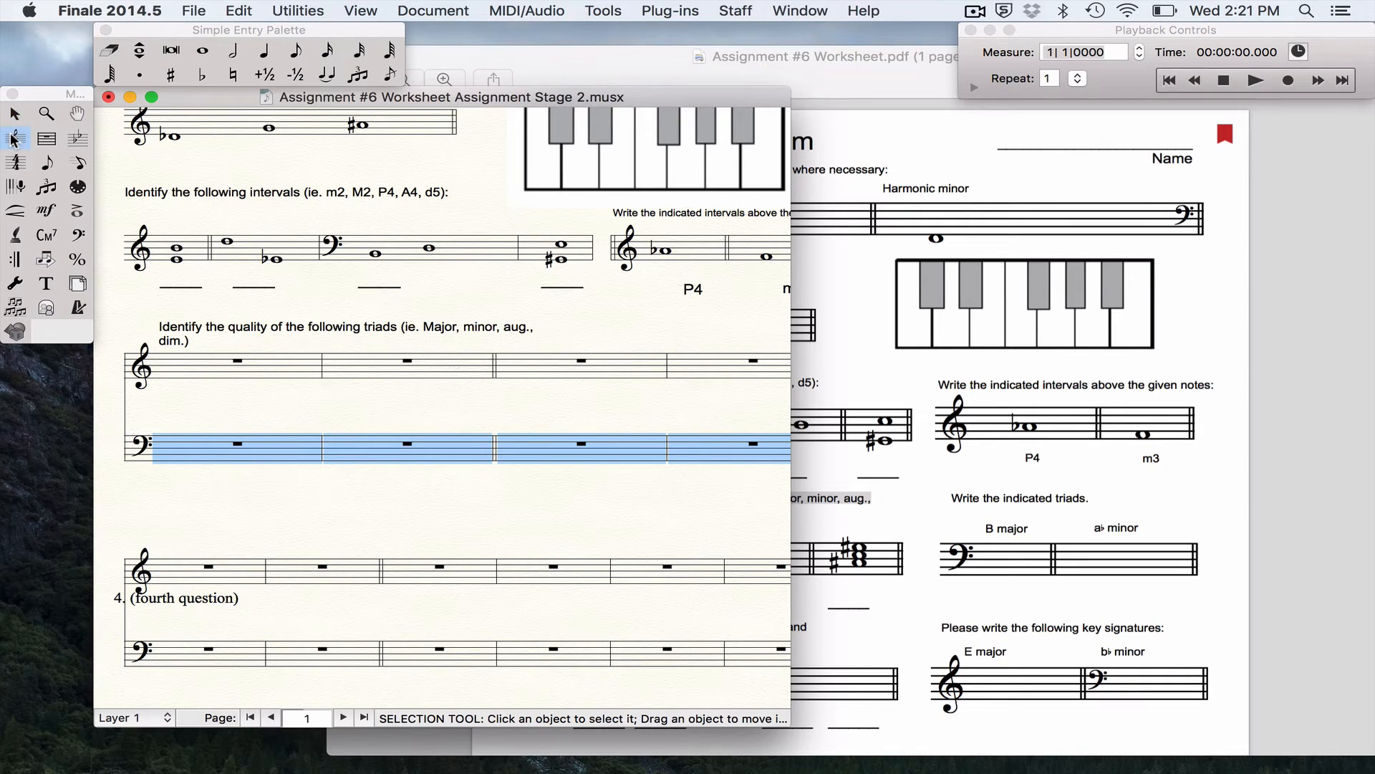
{"action": "right_click", "coordinate": [133, 435]}
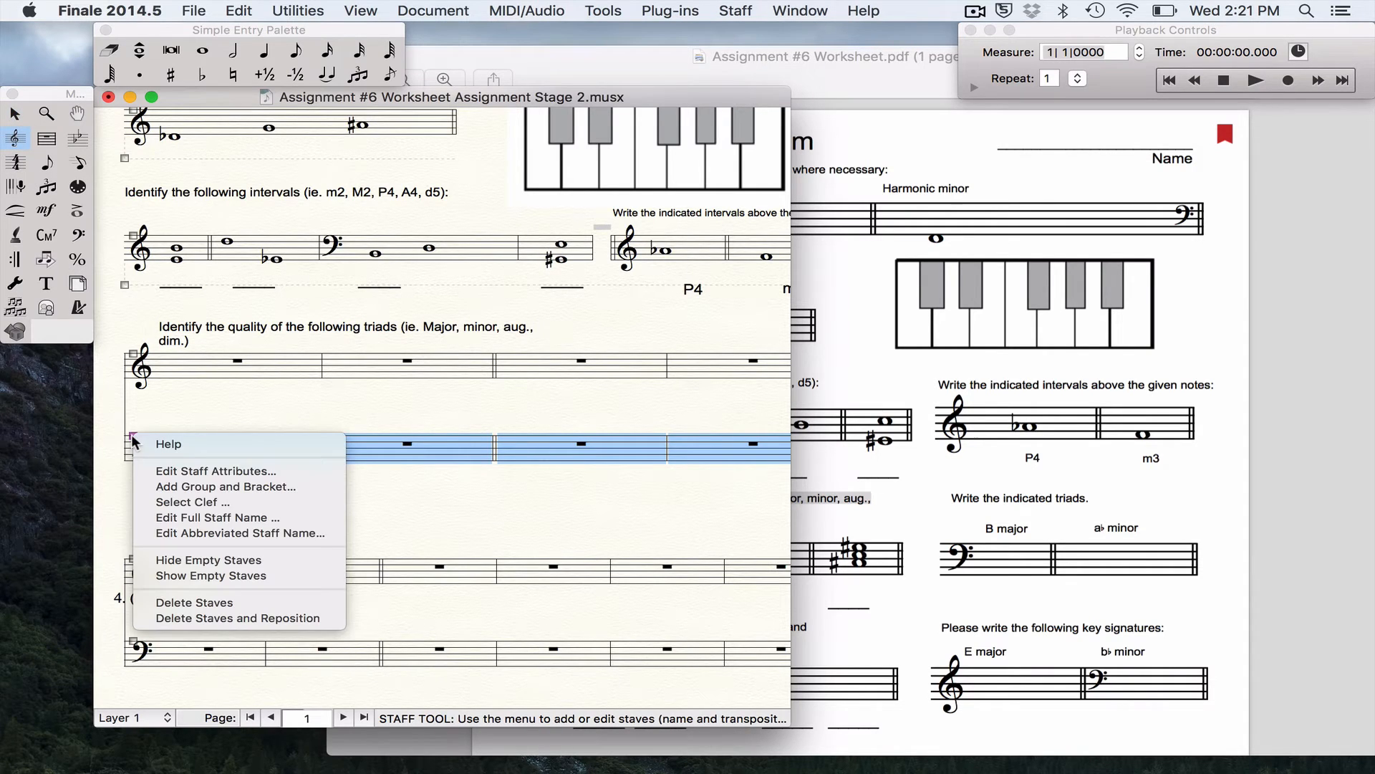
{"action": "left_click", "coordinate": [212, 562]}
{"action": "scroll", "coordinate": [378, 428], "scroll_direction": "right", "scroll_amount": 3}
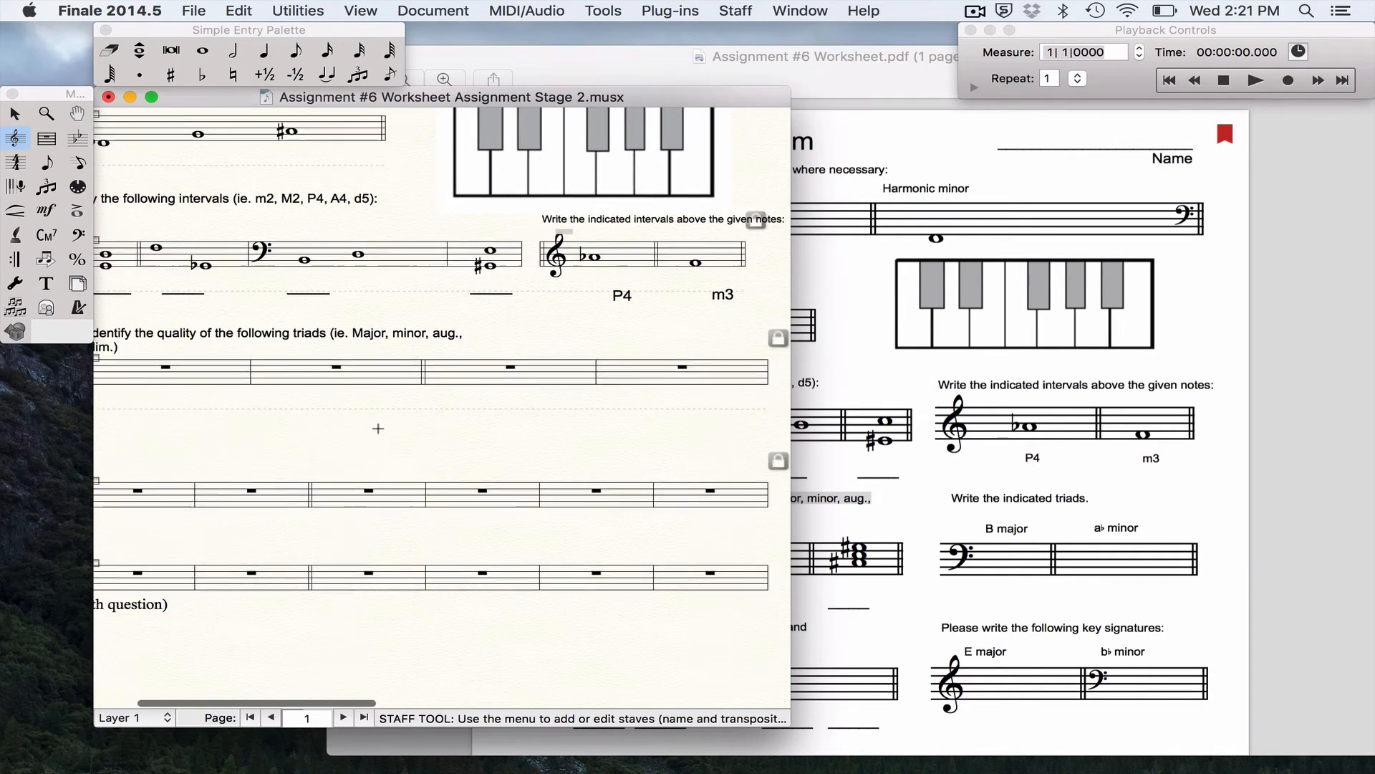
{"action": "scroll", "coordinate": [378, 429], "scroll_direction": "left", "scroll_amount": 3}
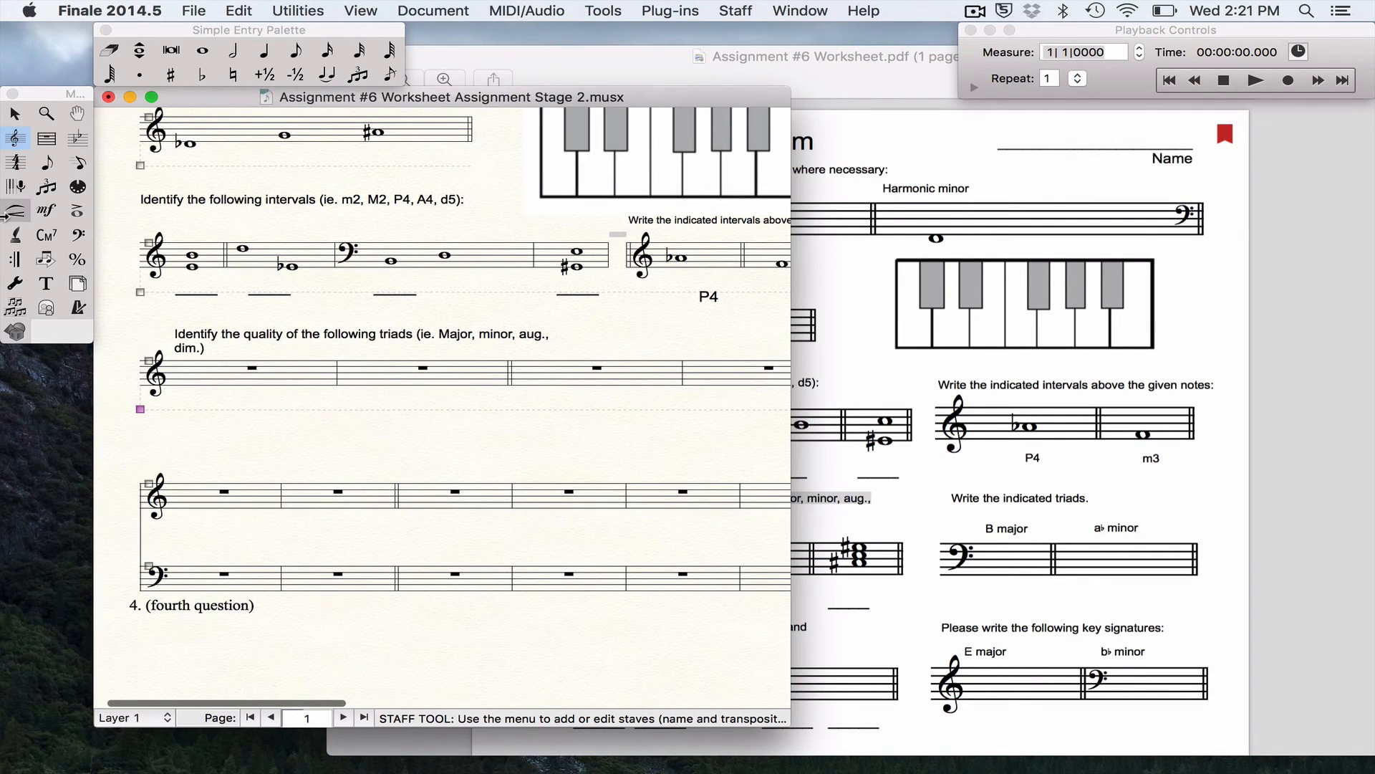
{"action": "left_click", "coordinate": [16, 163]}
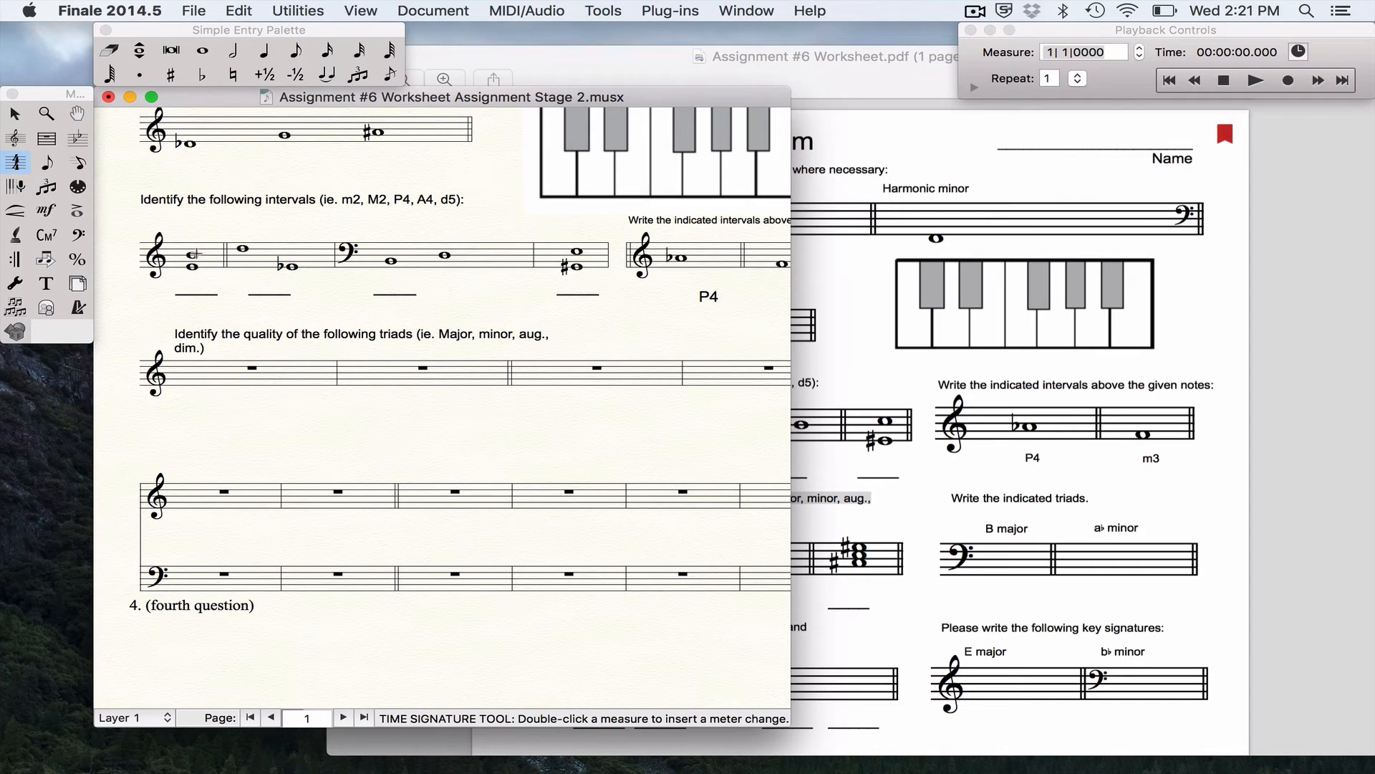
{"action": "double_click", "coordinate": [249, 373]}
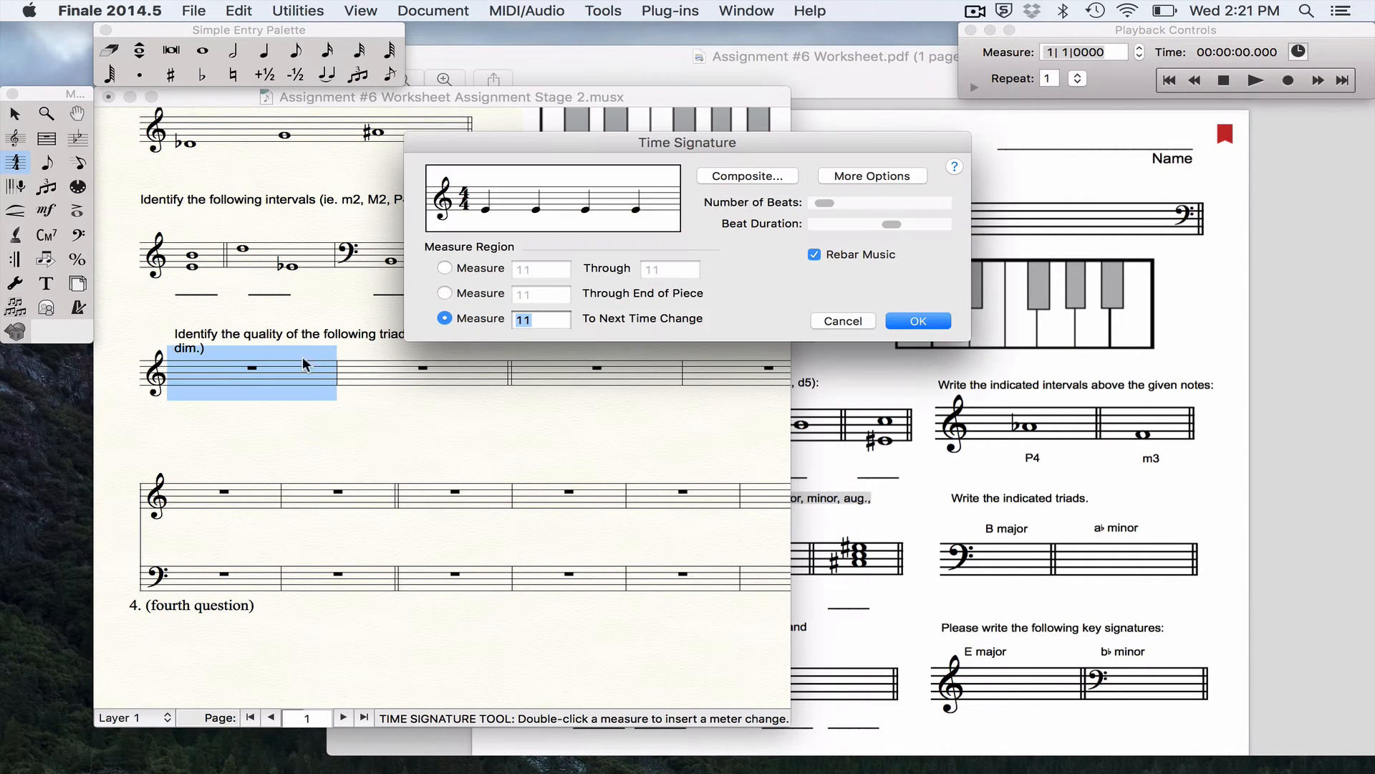
{"action": "left_click", "coordinate": [926, 321]}
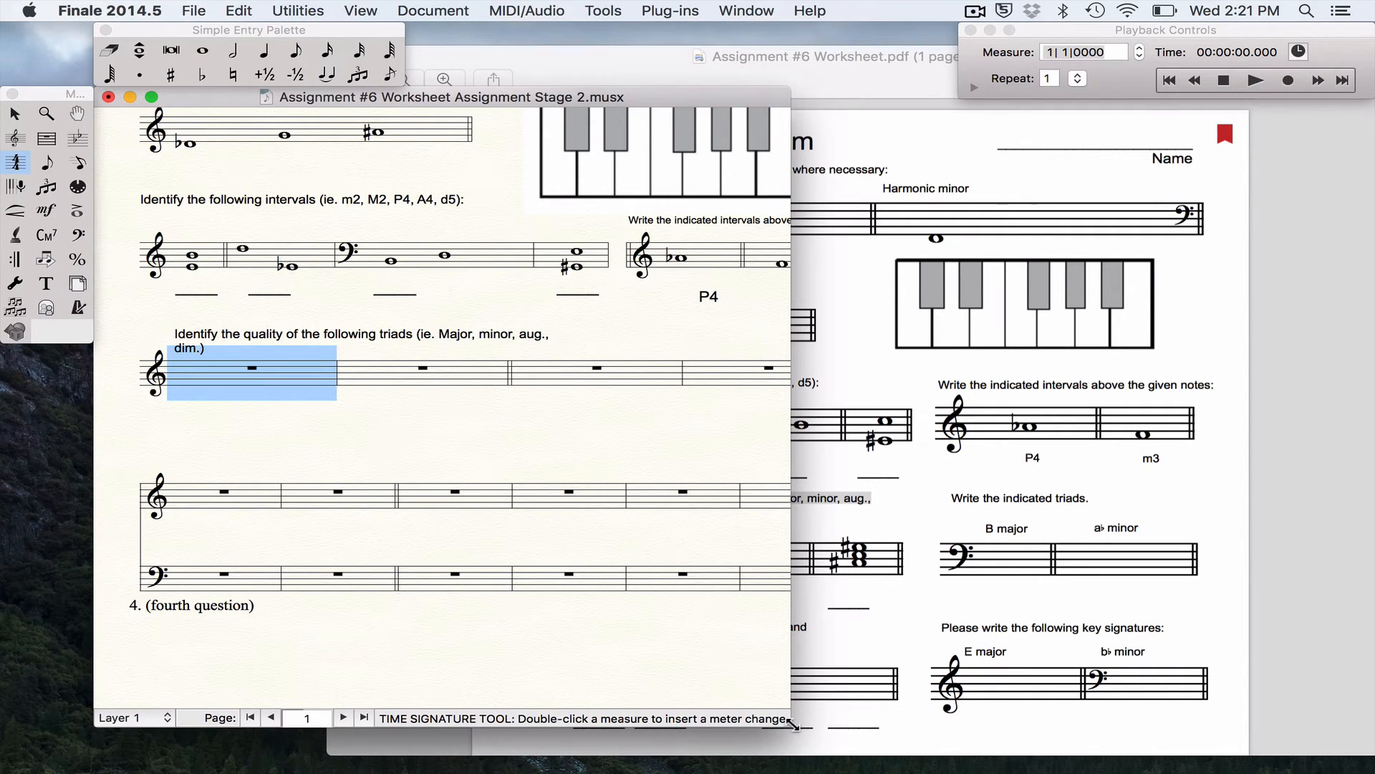
Widen the score window to show the full triad staff, select its four measures and apply 4/4 to measures 11 through 14
{"action": "left_click_drag", "start_coordinate": [792, 725], "coordinate": [1106, 729]}
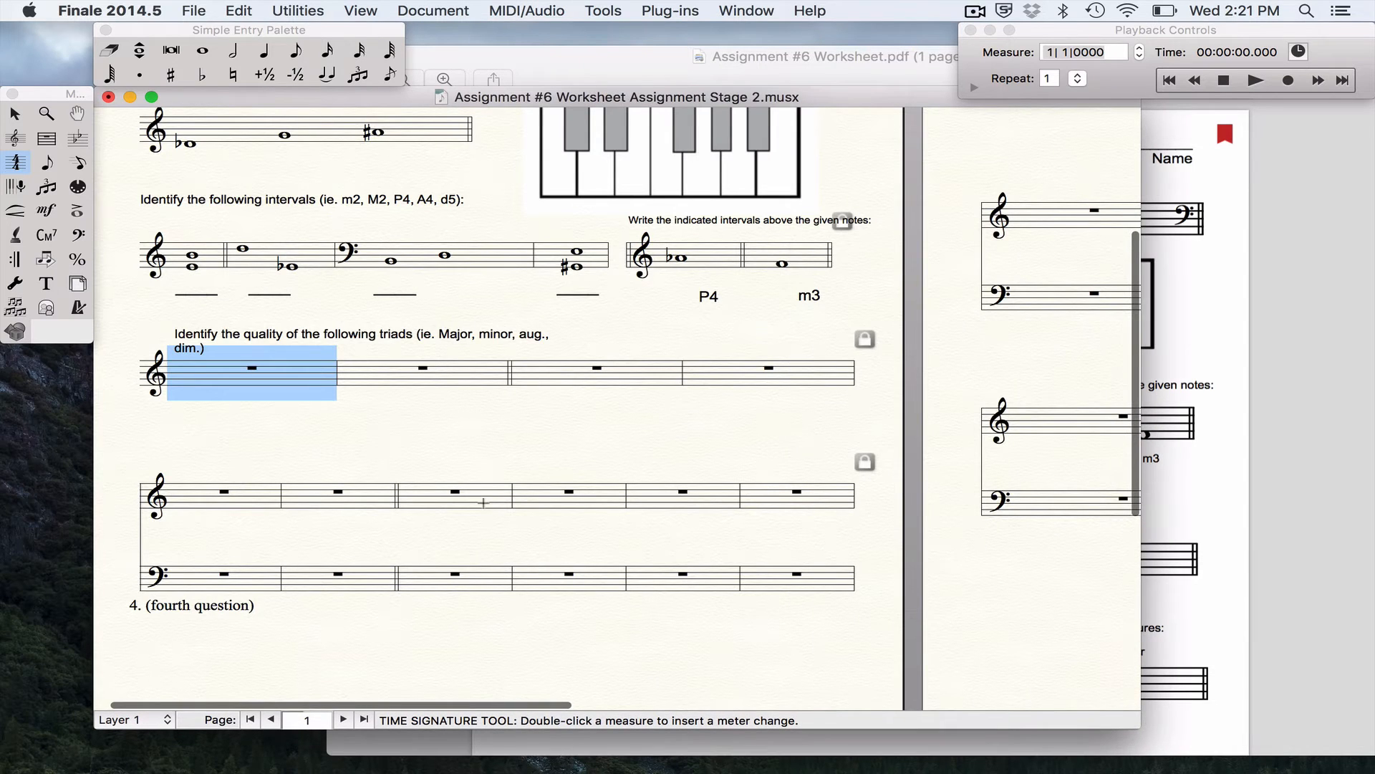
{"action": "left_click_drag", "start_coordinate": [780, 378], "coordinate": [771, 371]}
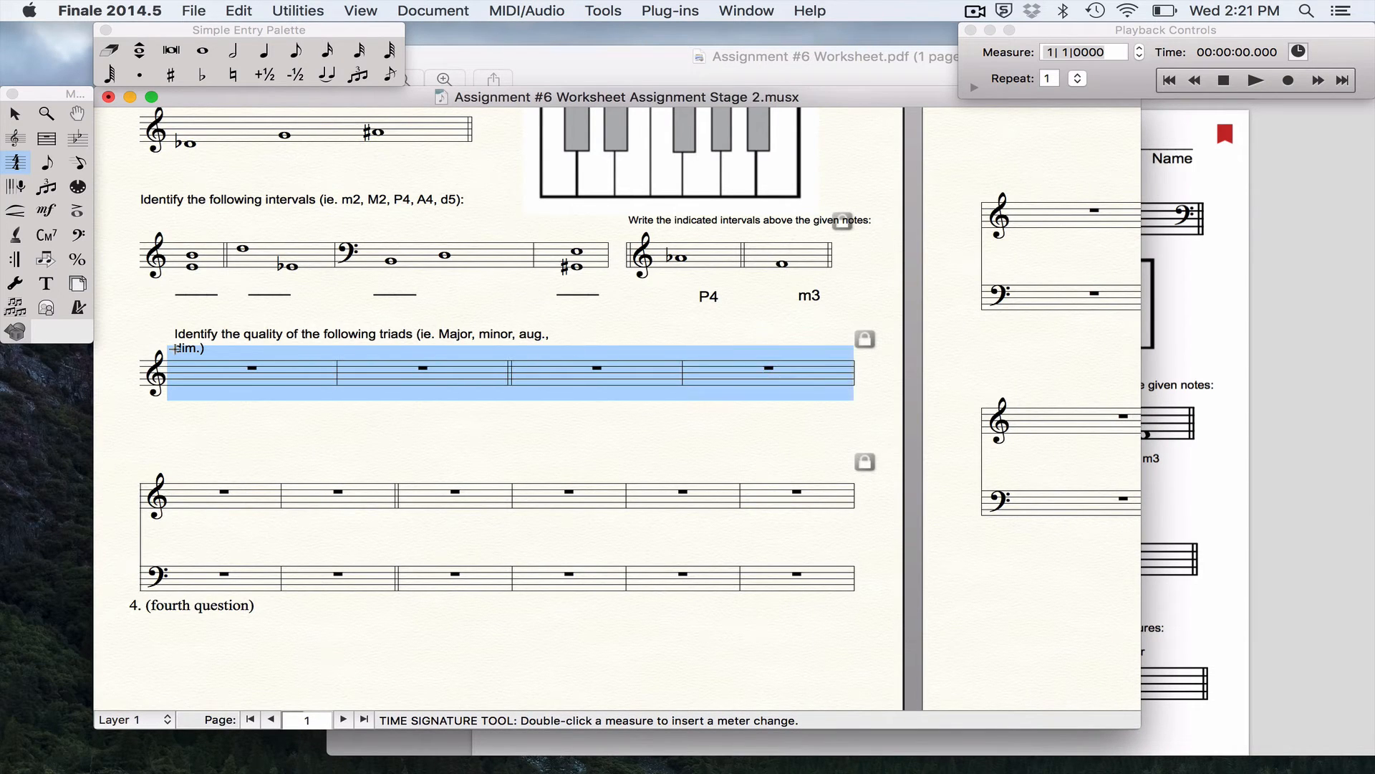
{"action": "double_click", "coordinate": [225, 369]}
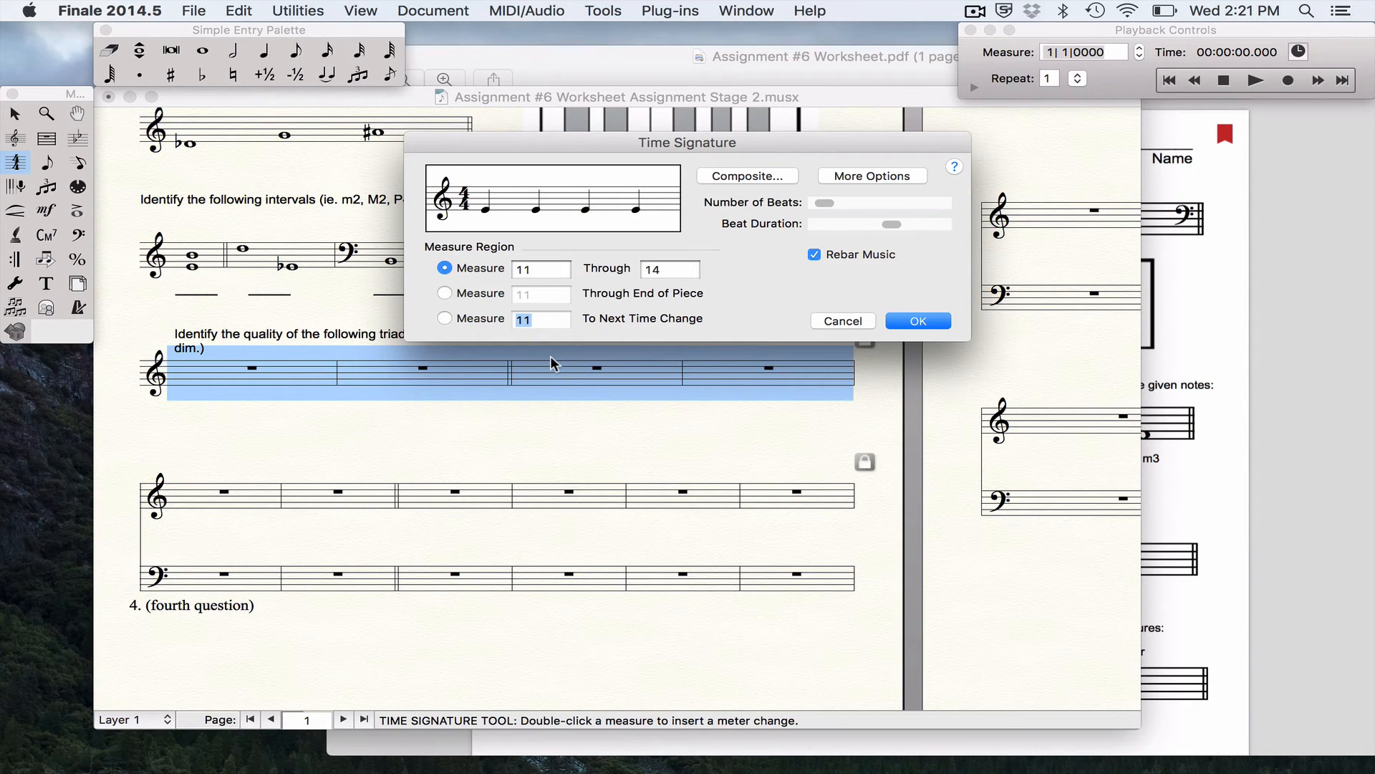
{"action": "left_click", "coordinate": [927, 319]}
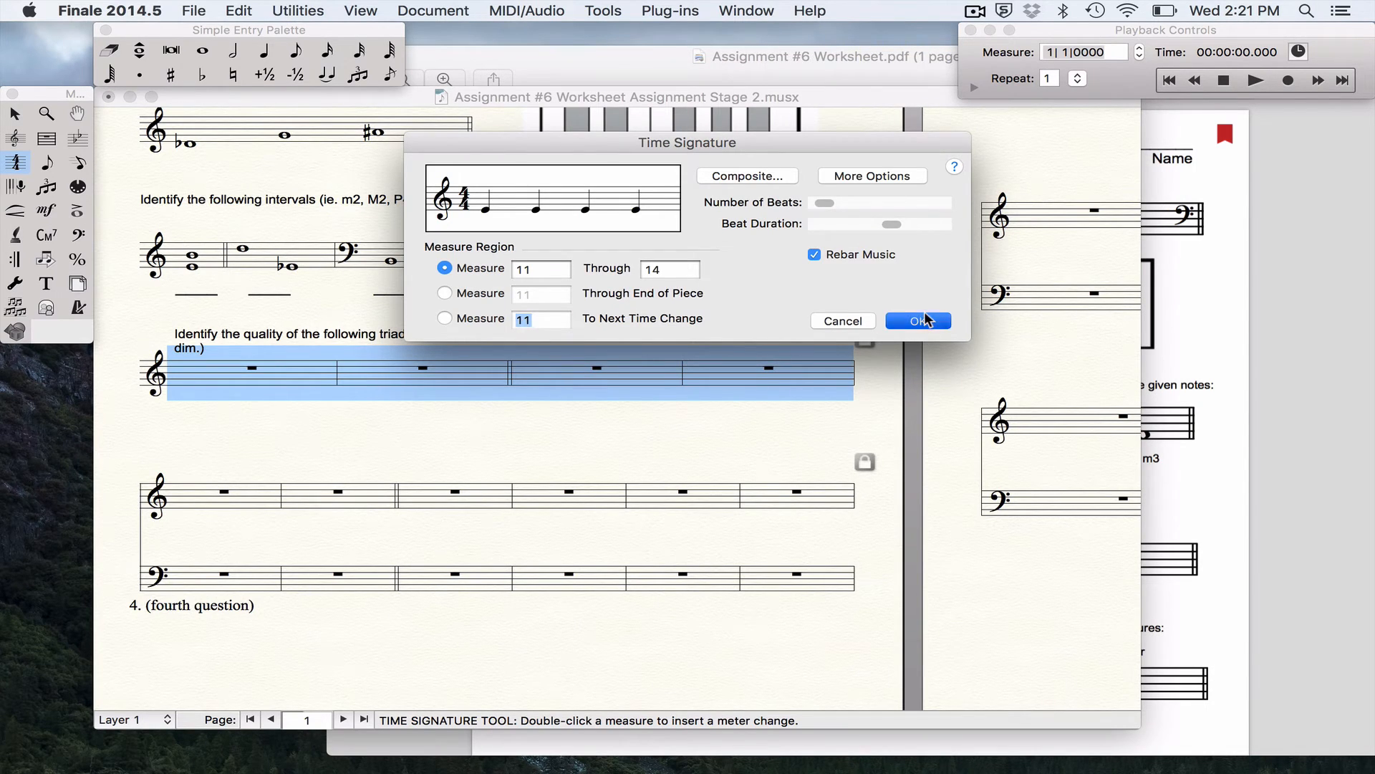
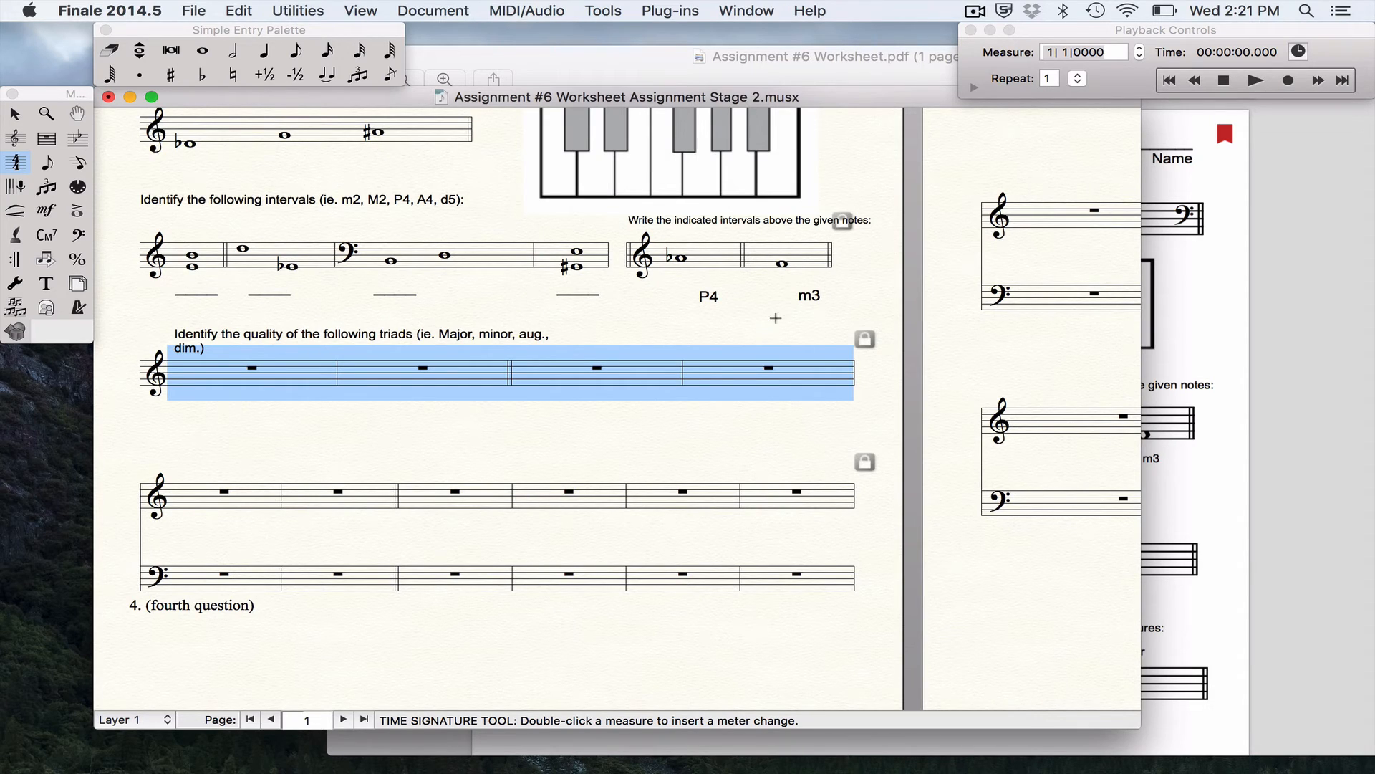
Try changing measures 11 through 14 to a single whole-note beat with rebarring on, and undo the change
{"action": "double_click", "coordinate": [249, 369]}
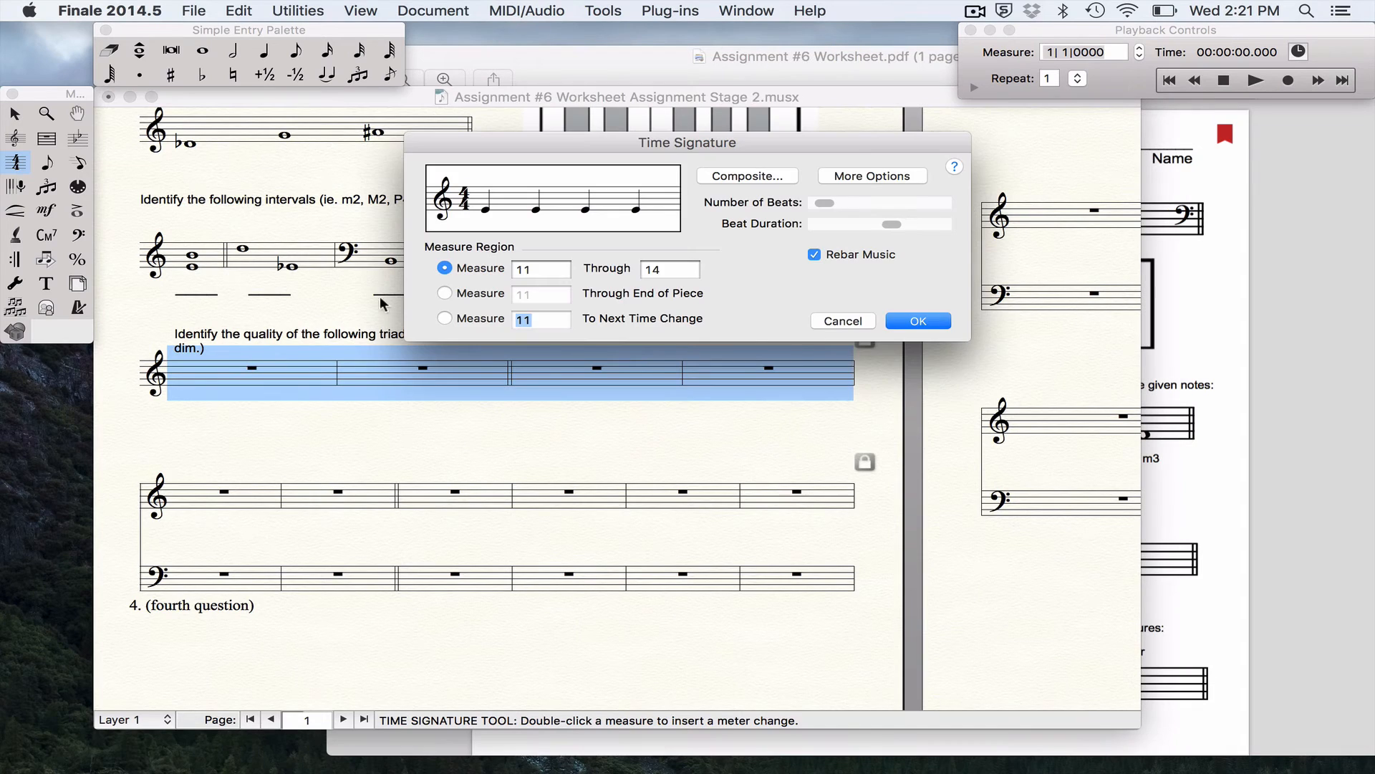
{"action": "left_click_drag", "start_coordinate": [818, 200], "coordinate": [783, 204]}
{"action": "left_click_drag", "start_coordinate": [808, 201], "coordinate": [758, 213]}
{"action": "left_click_drag", "start_coordinate": [889, 226], "coordinate": [956, 228]}
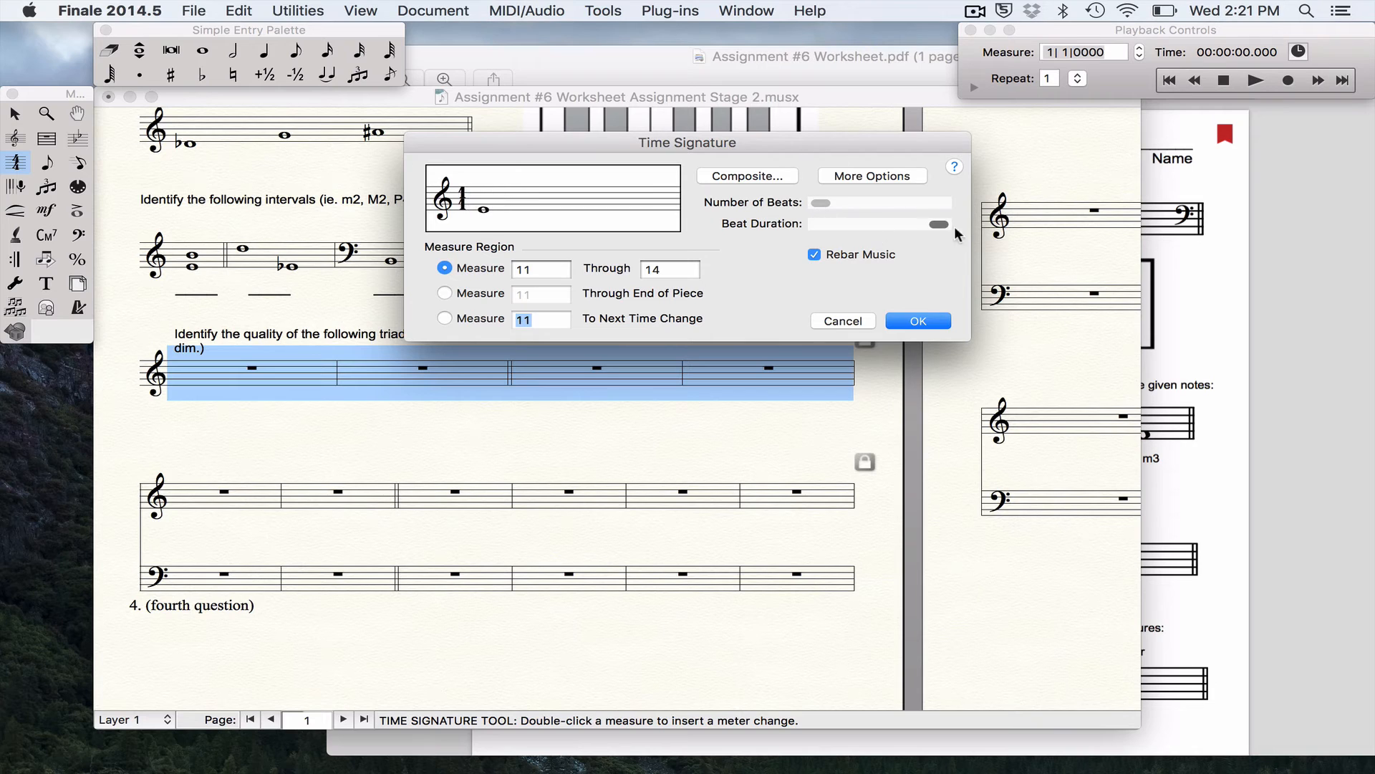
{"action": "left_click", "coordinate": [898, 319]}
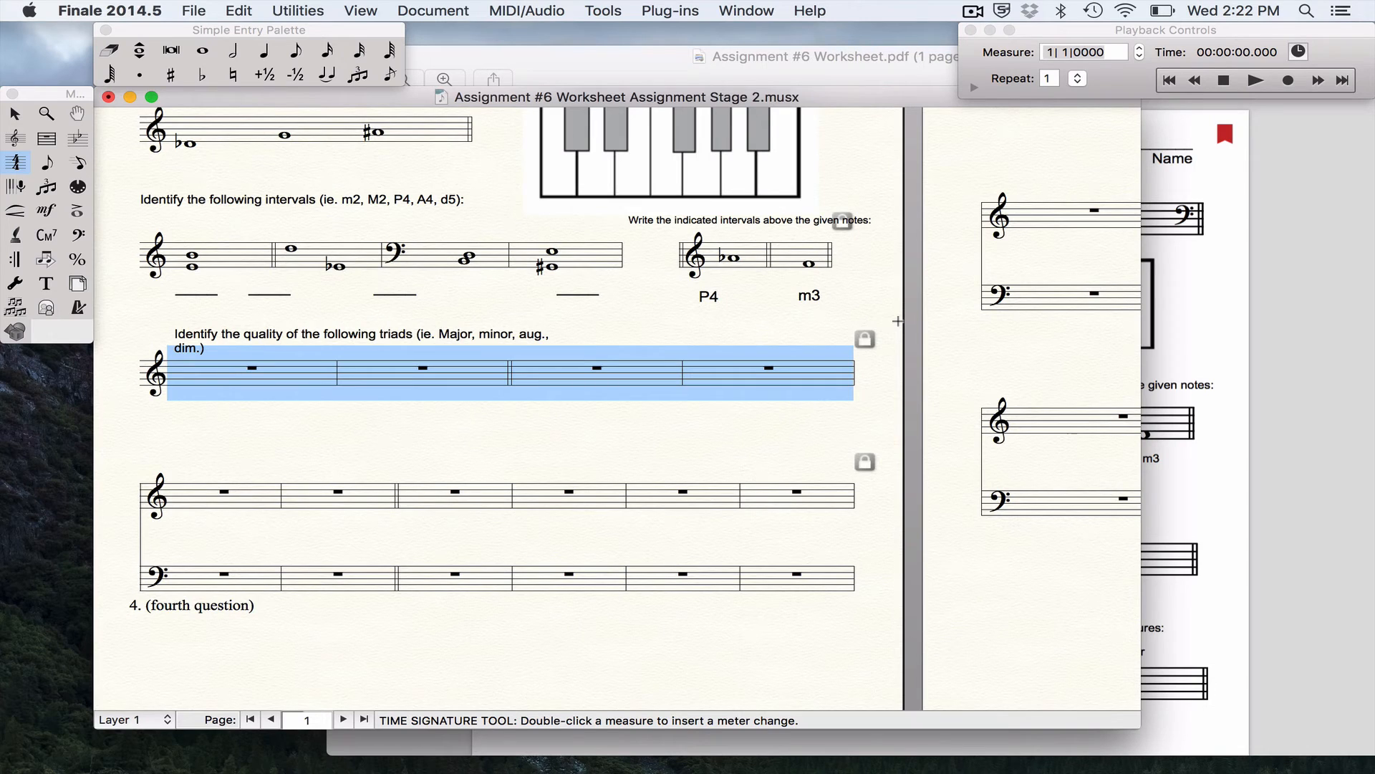
{"action": "key", "text": "super+z"}
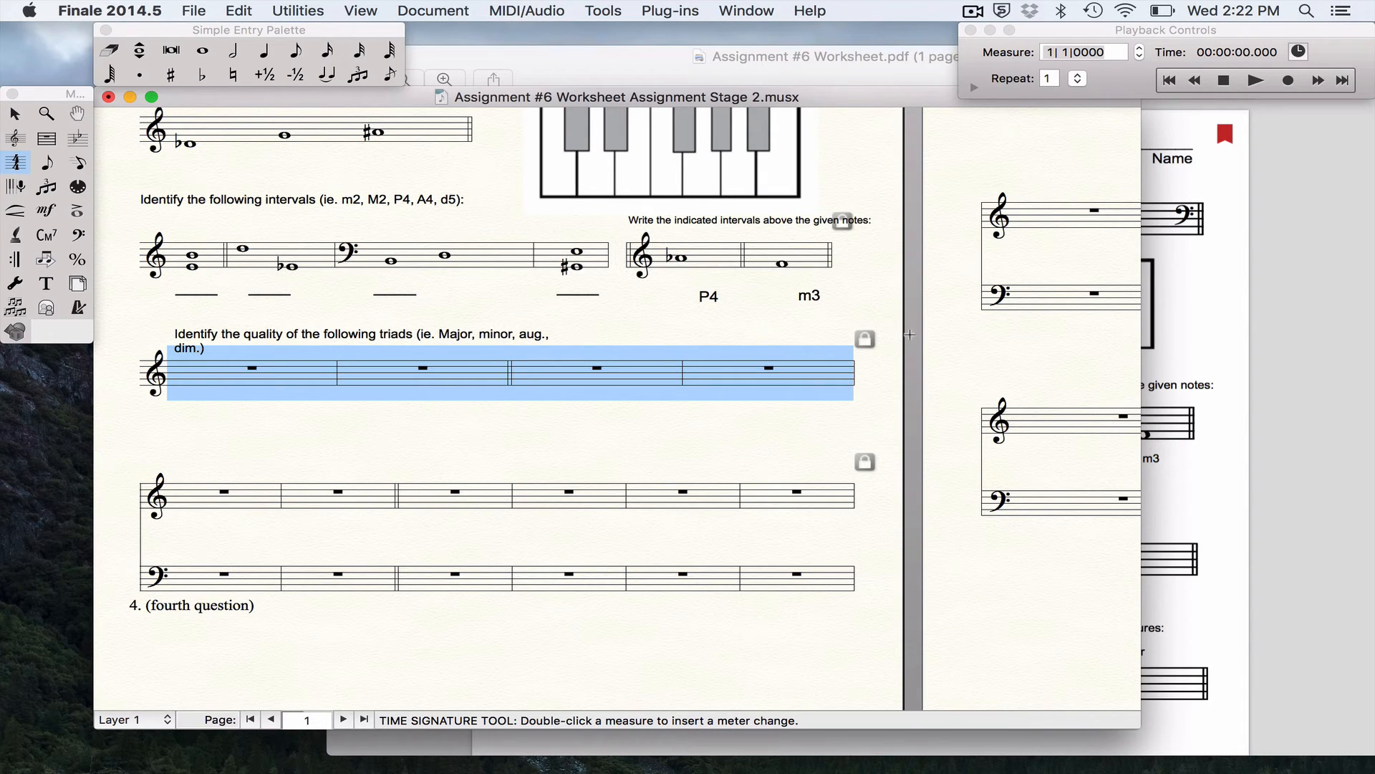
Reopen the time signature settings for measures 11 through 14 and apply them with Rebar Music on
{"action": "double_click", "coordinate": [239, 379]}
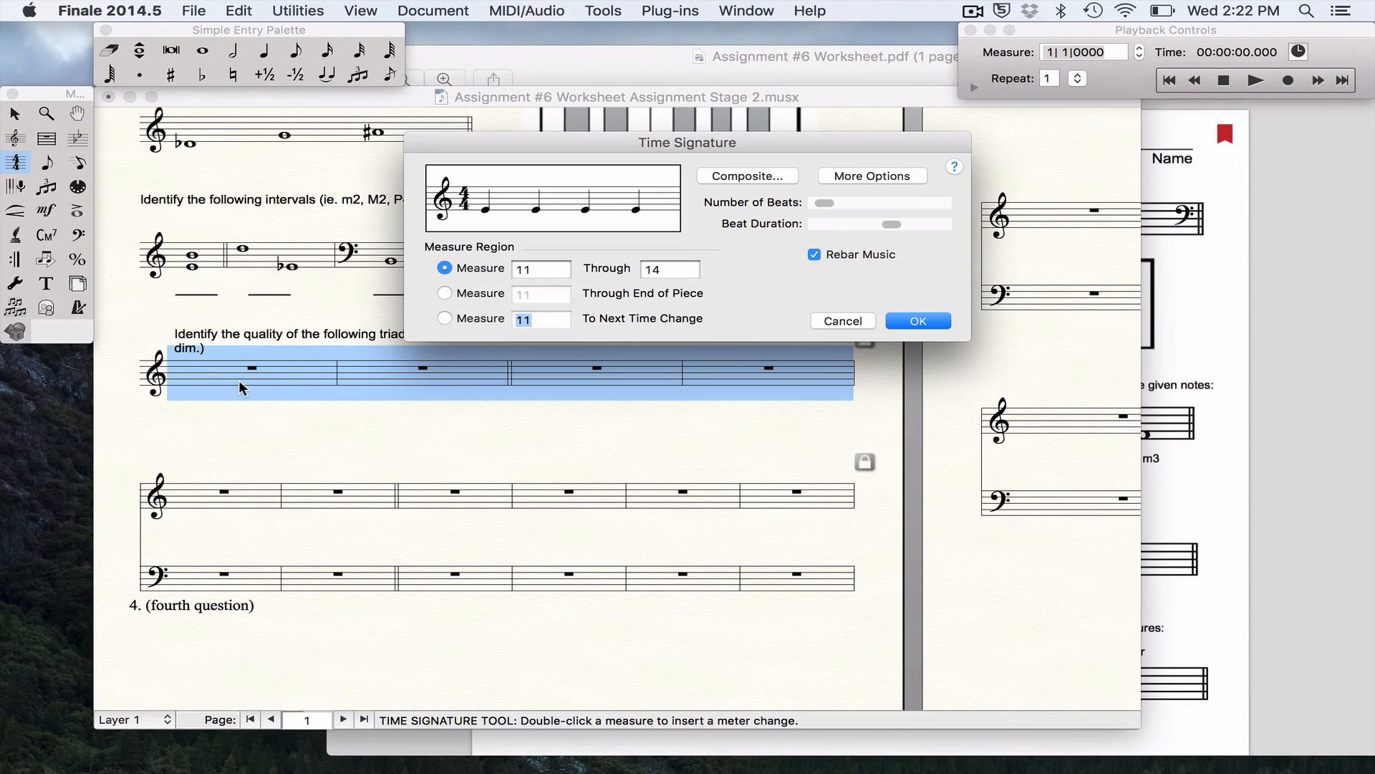
{"action": "left_click", "coordinate": [918, 321]}
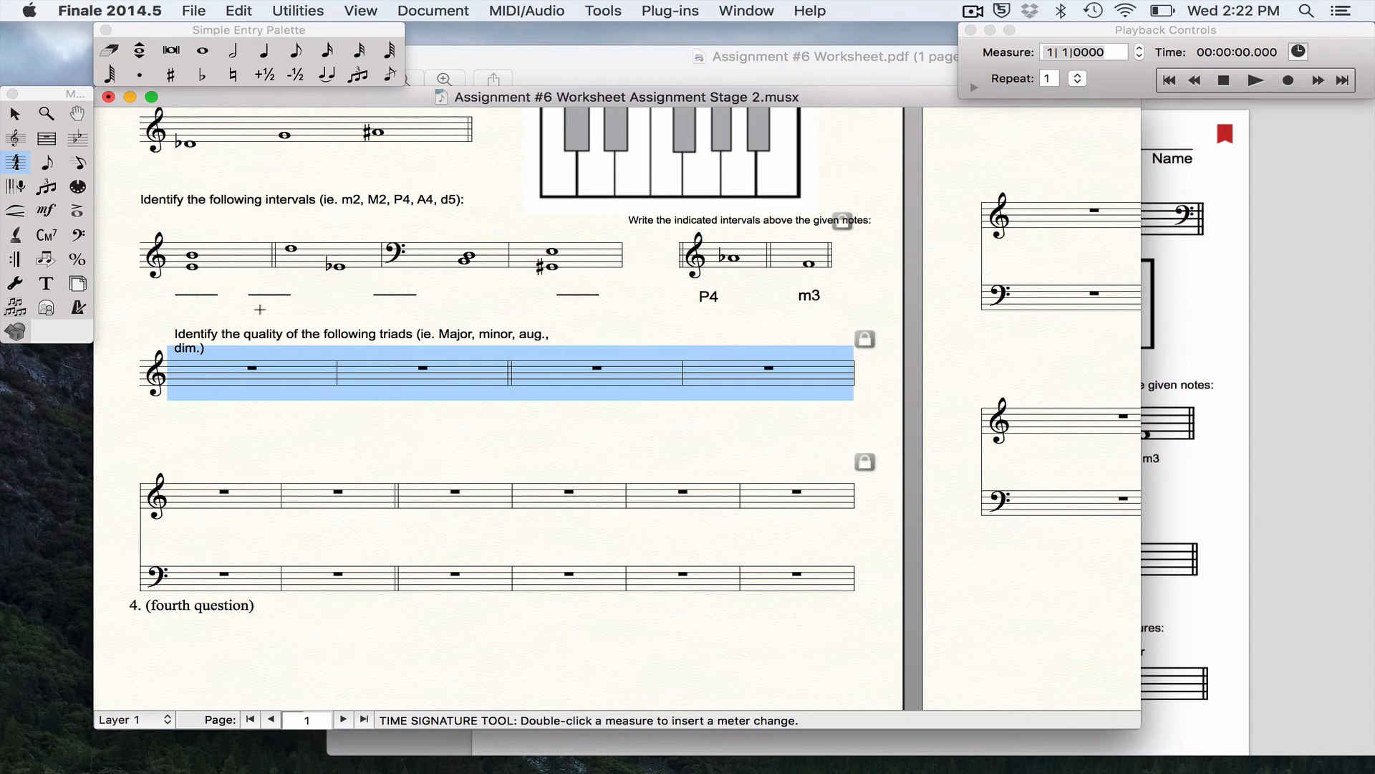
Check the PDF's first triad and enter a whole-note F in the triad staff's first measure, stacking two thirds above it
{"action": "left_click", "coordinate": [202, 50]}
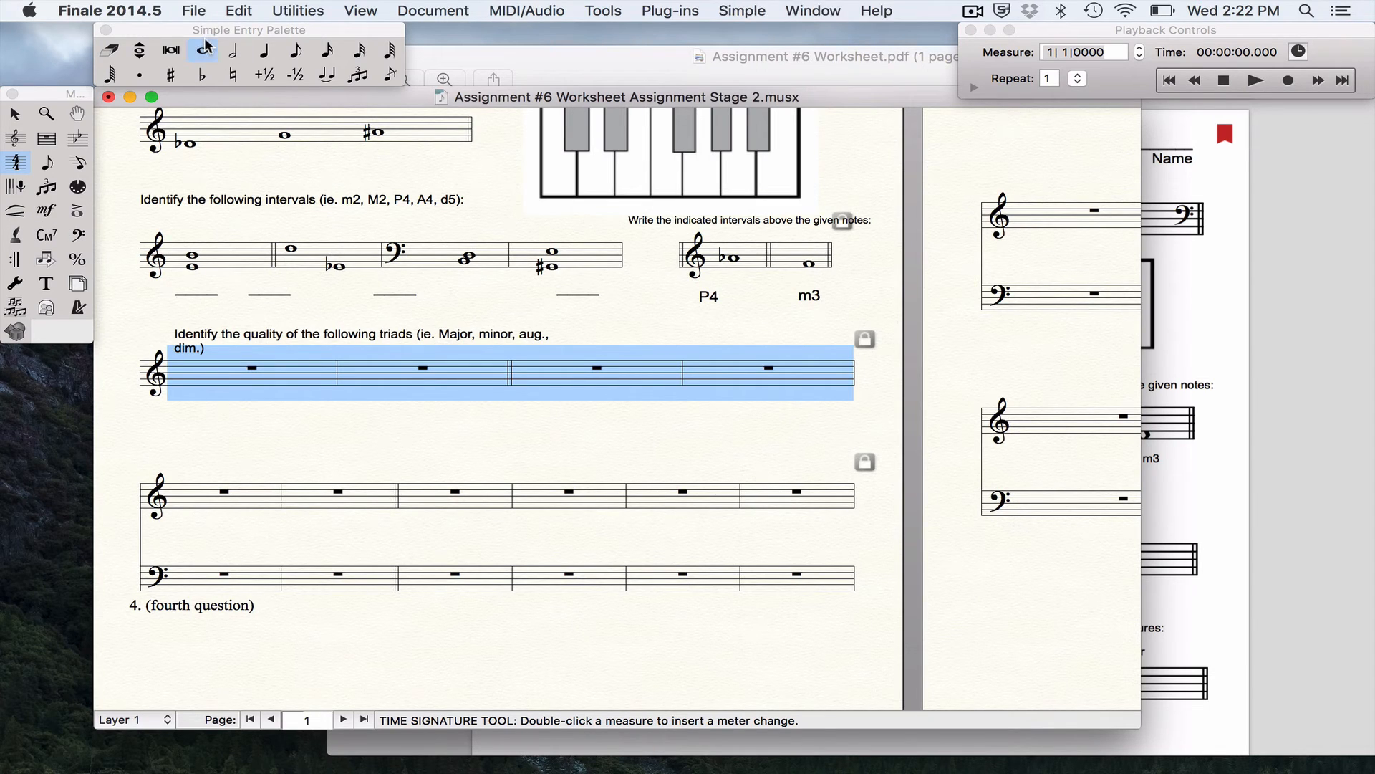
{"action": "left_click", "coordinate": [1194, 485]}
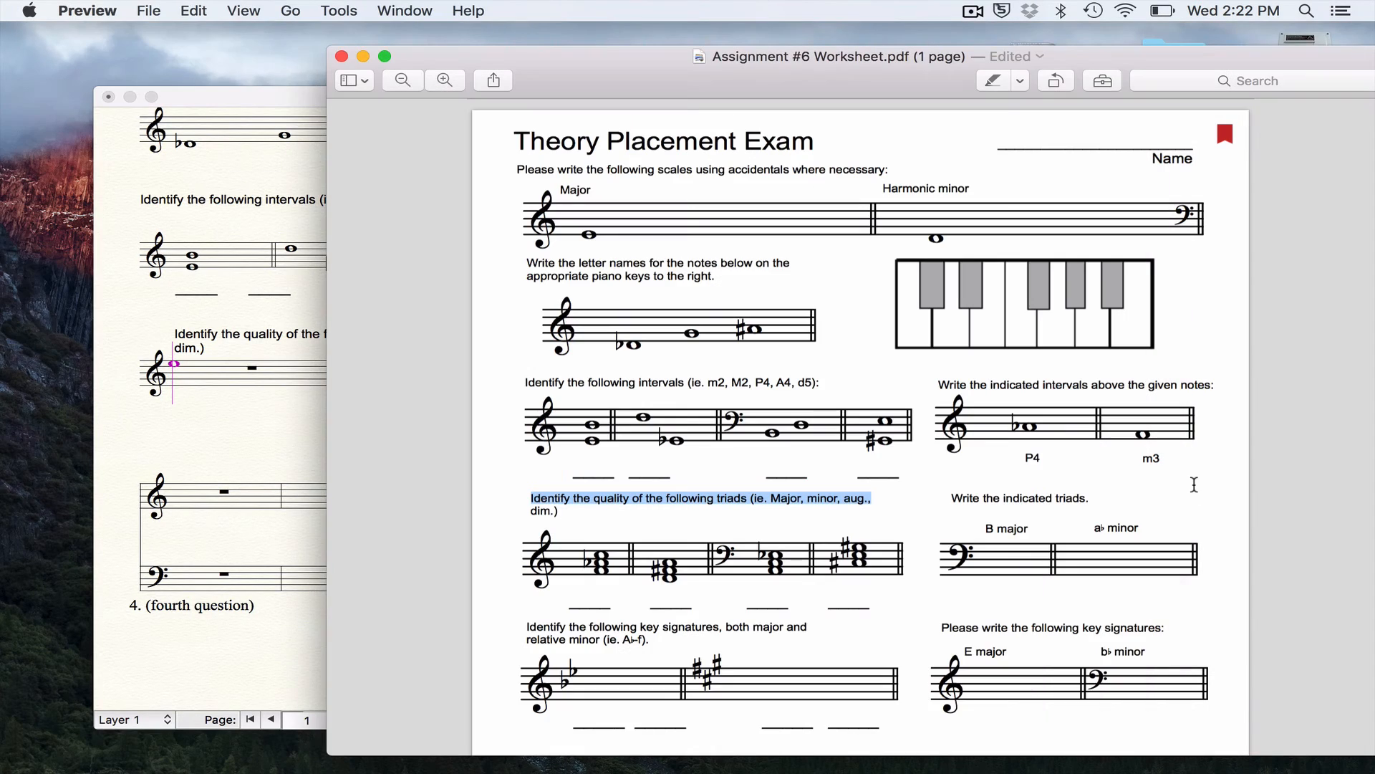
{"action": "left_click", "coordinate": [330, 507]}
{"action": "left_click", "coordinate": [207, 450]}
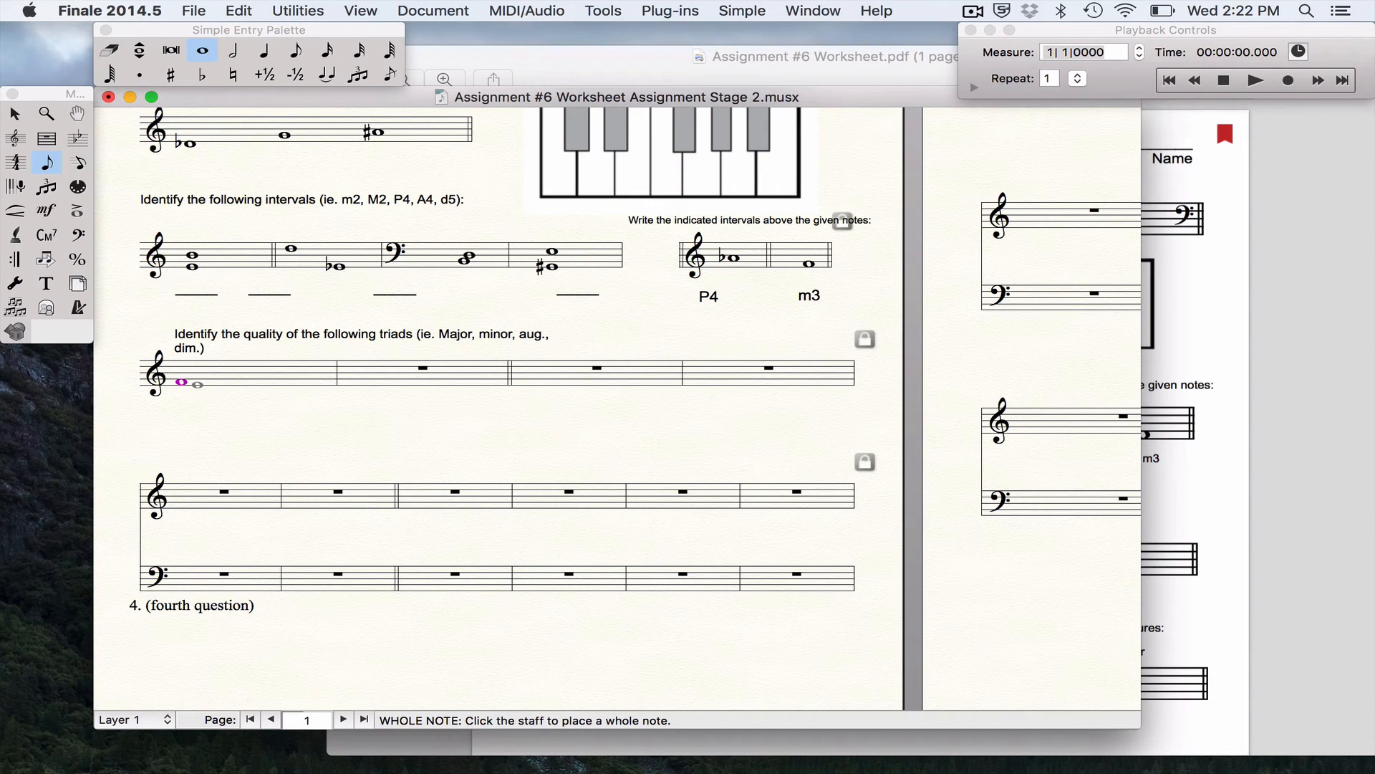
{"action": "key", "text": "3"}
{"action": "key", "text": "3"}
Recheck the PDF's first triad, and in Finale remove the chord's top note and lower the A to A-flat
{"action": "left_click", "coordinate": [1288, 461]}
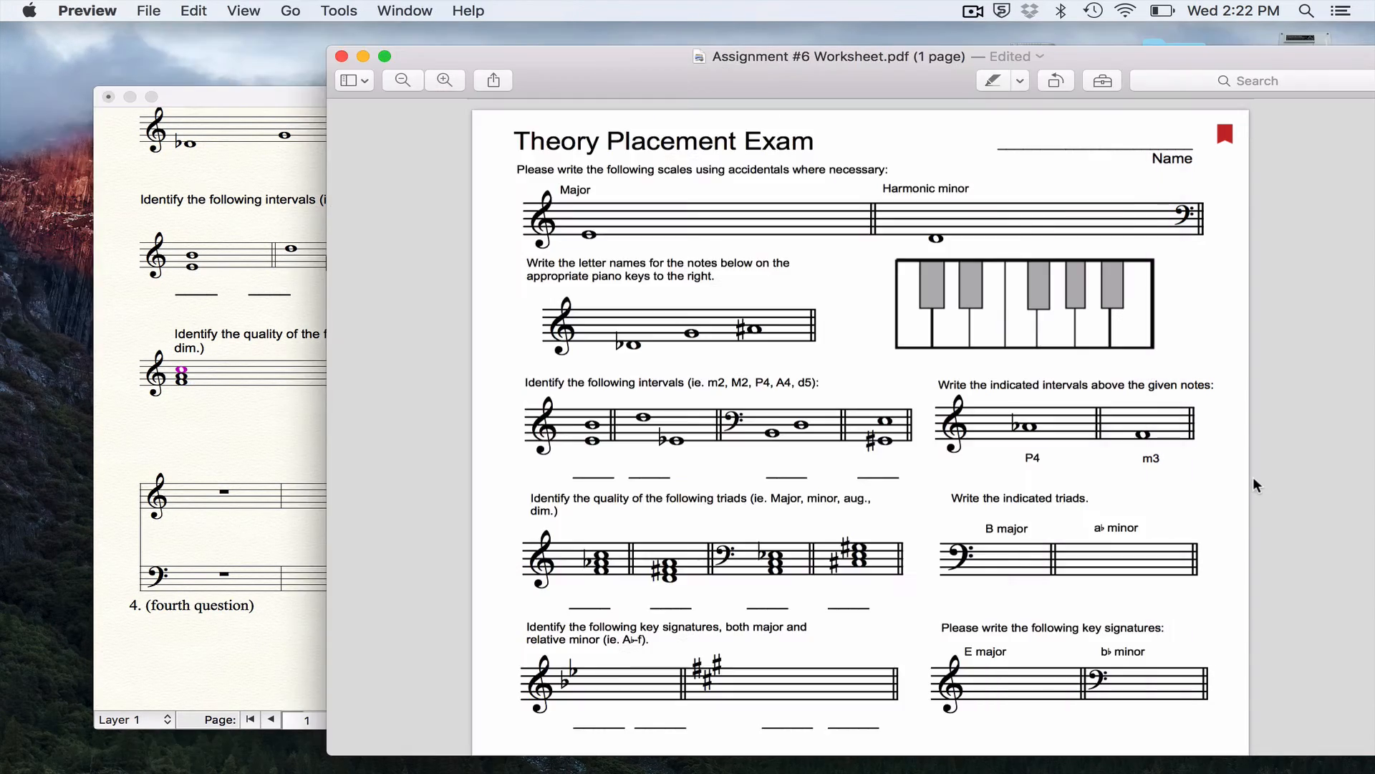
{"action": "left_click", "coordinate": [217, 423]}
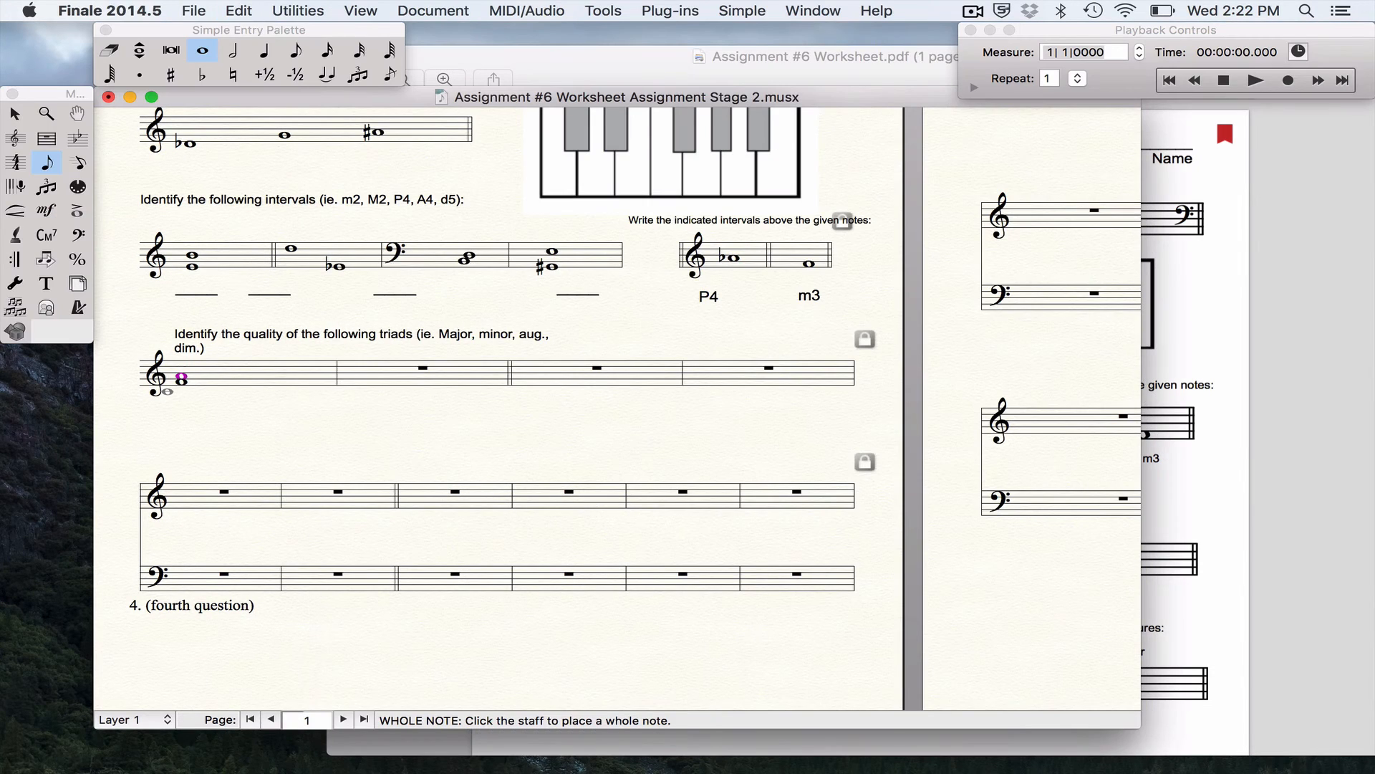
{"action": "key", "text": "minus"}
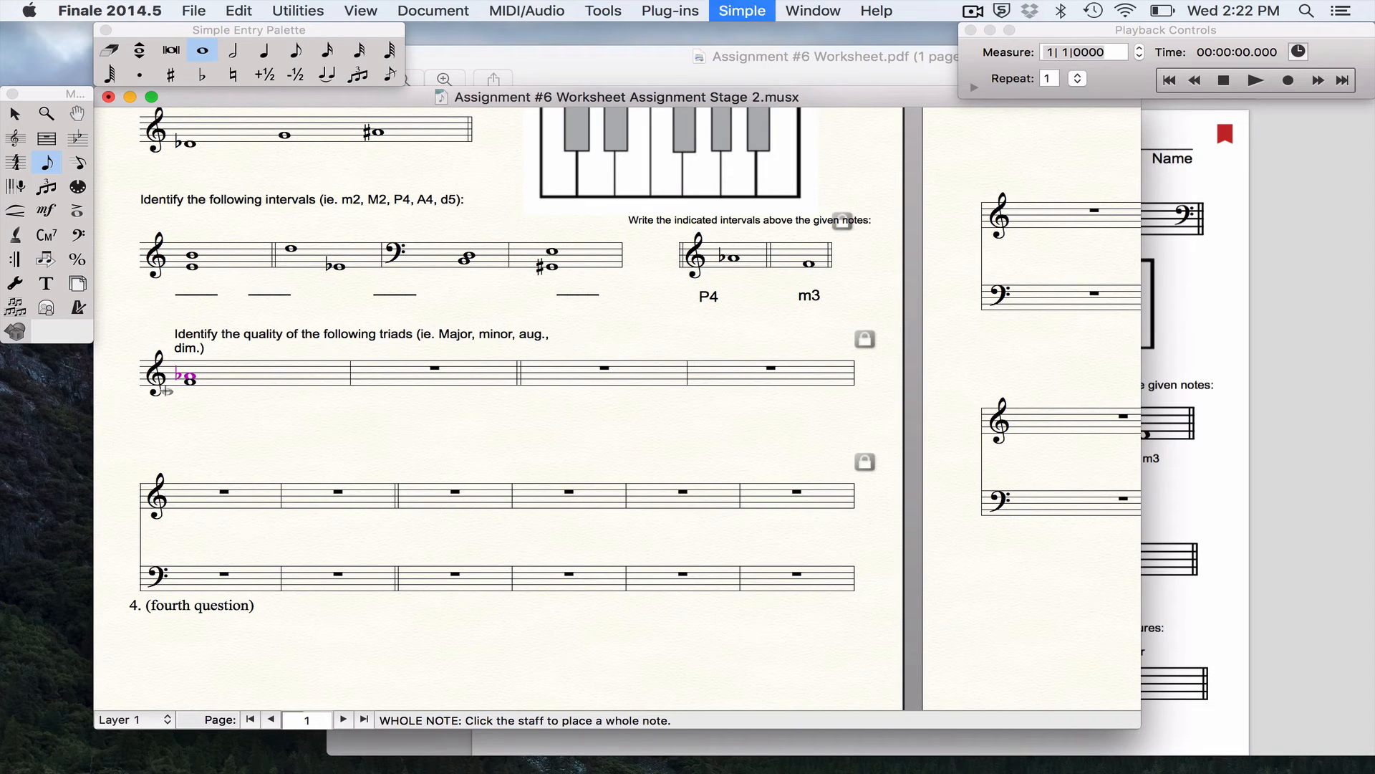
Check the PDF's triads and enter the whole-note chord D, F-sharp and A in the triad staff's second measure
{"action": "left_click", "coordinate": [1232, 494]}
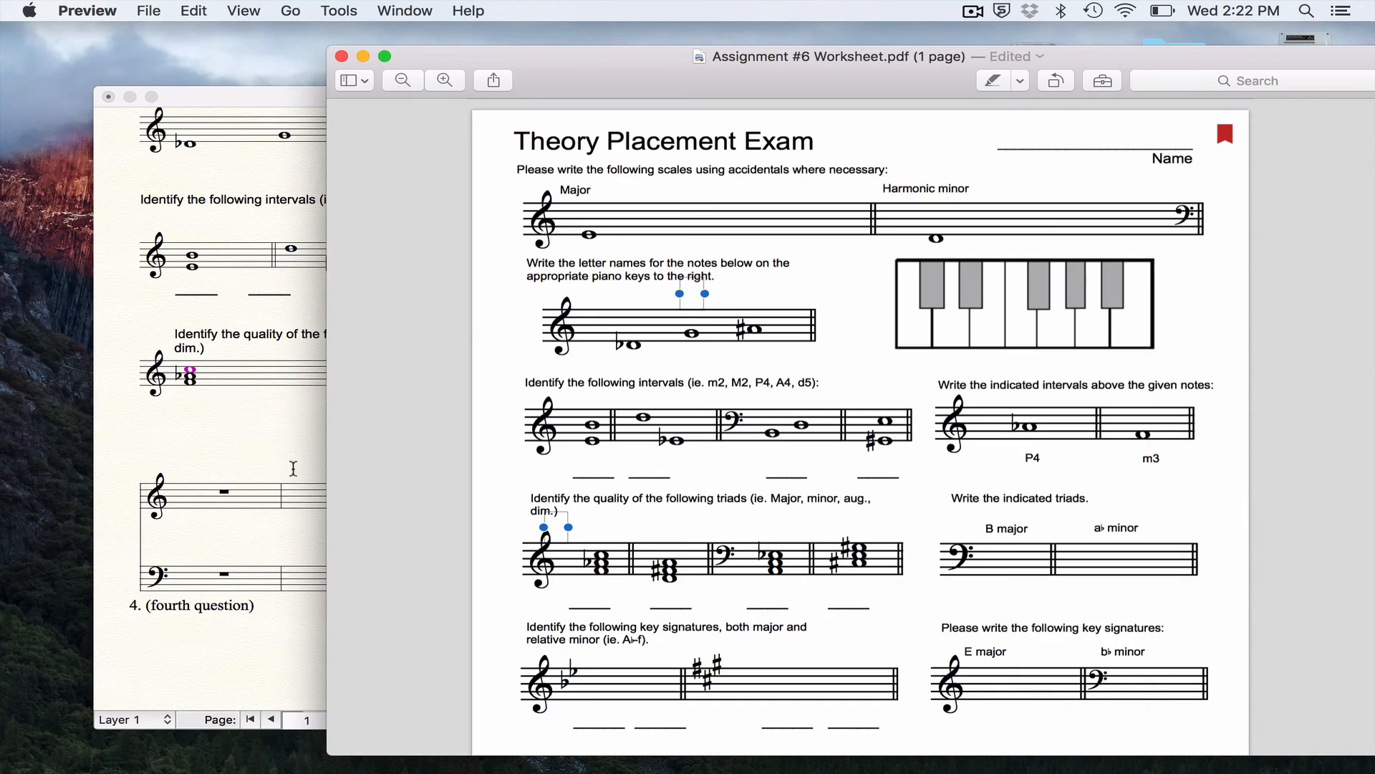
{"action": "left_click", "coordinate": [205, 439]}
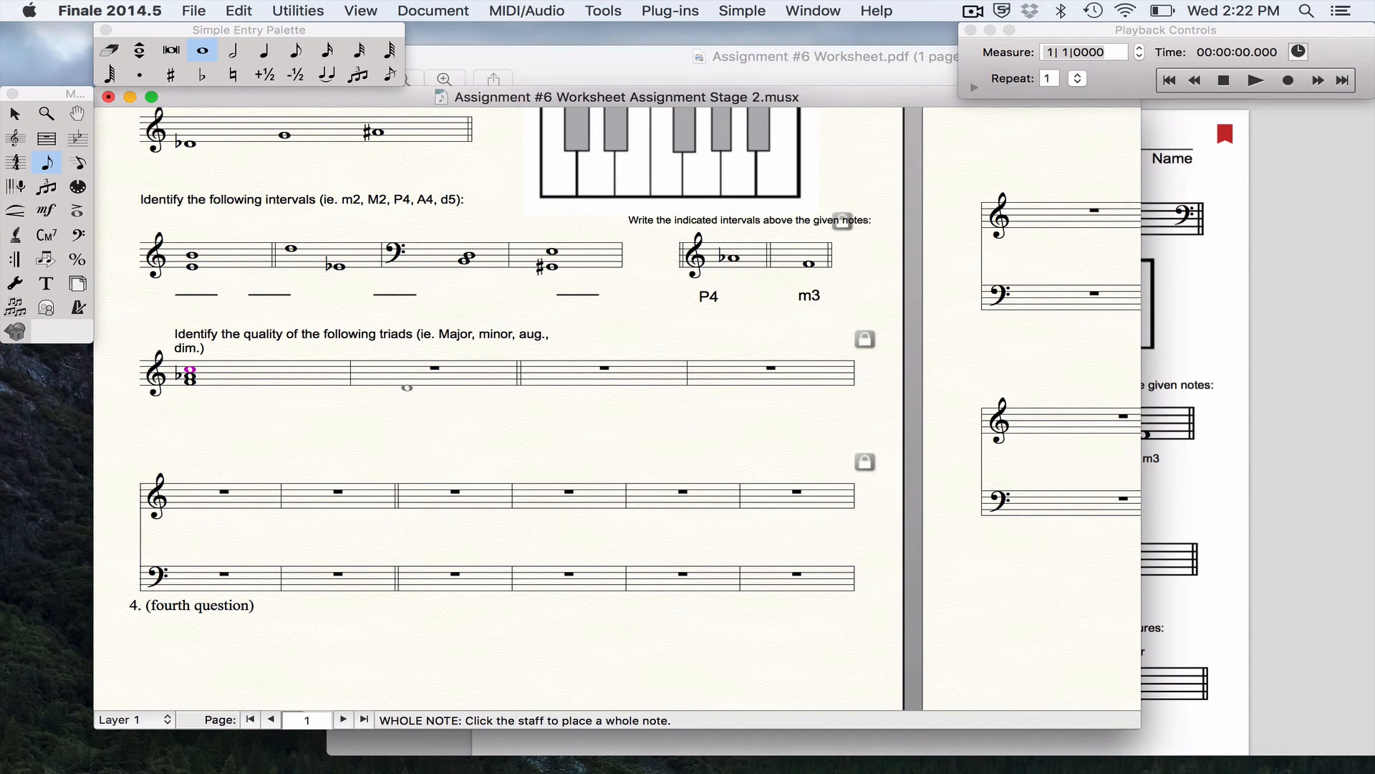
{"action": "left_click", "coordinate": [407, 387]}
{"action": "key", "text": "3"}
{"action": "key", "text": "plus"}
{"action": "key", "text": "3"}
Check the PDF's third triad and insert a bass clef at measure 13, effective to the next clef change
{"action": "left_click", "coordinate": [1230, 522]}
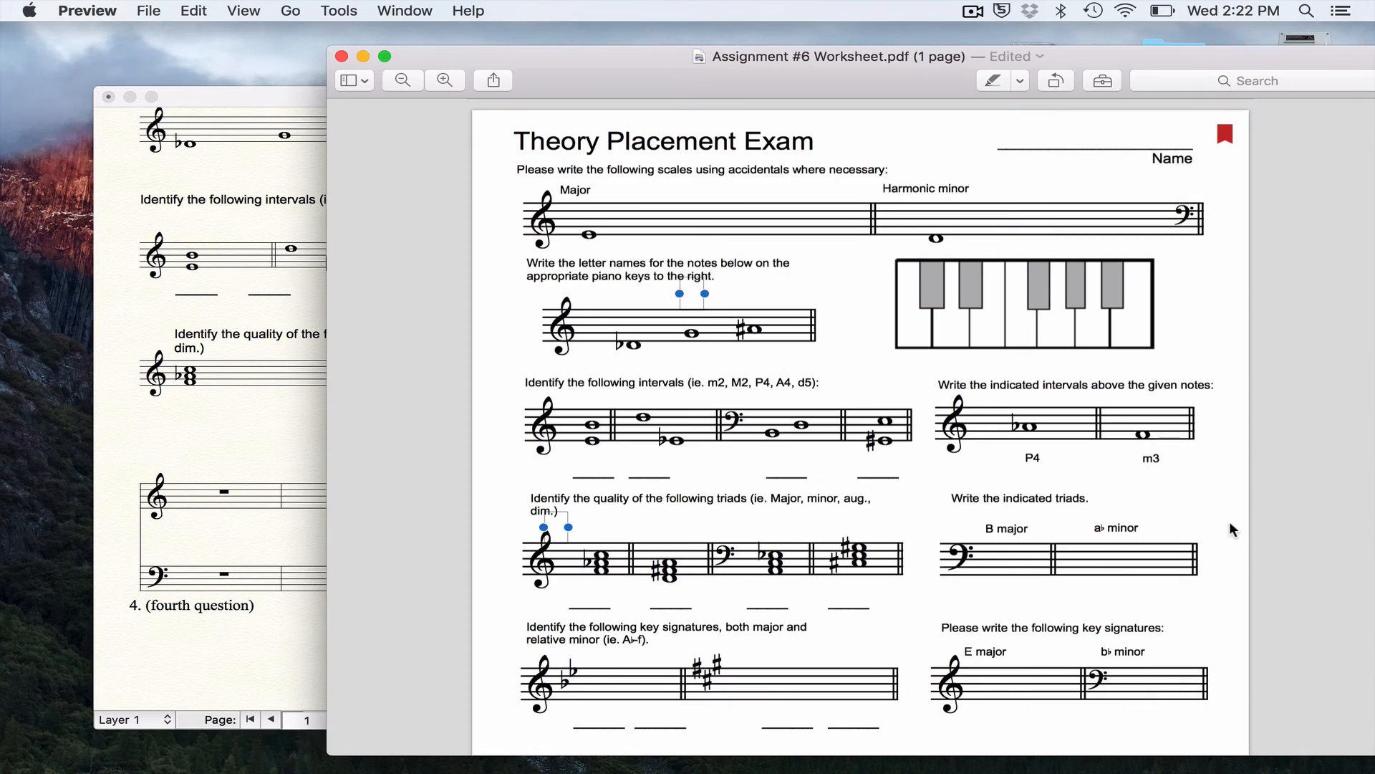
{"action": "left_click", "coordinate": [262, 527]}
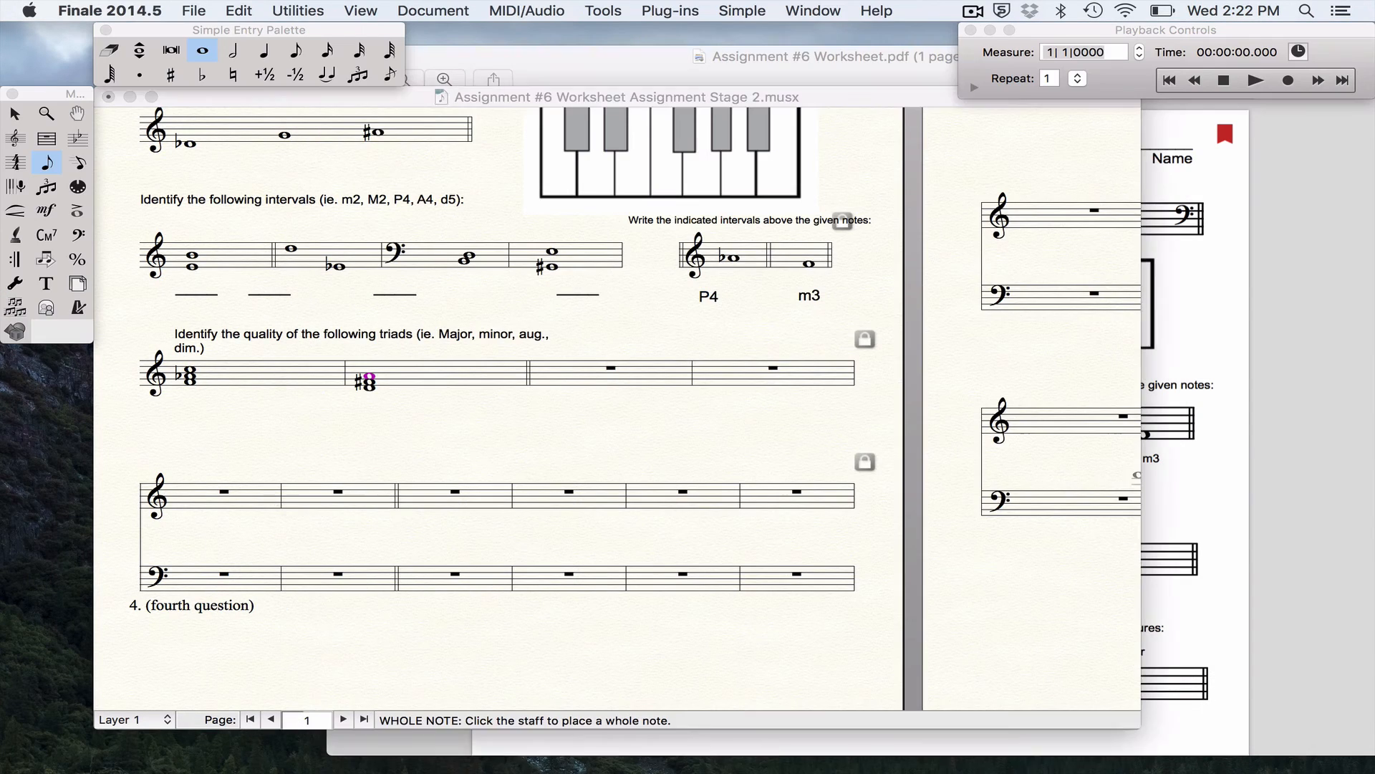
{"action": "left_click", "coordinate": [78, 235]}
{"action": "double_click", "coordinate": [563, 369]}
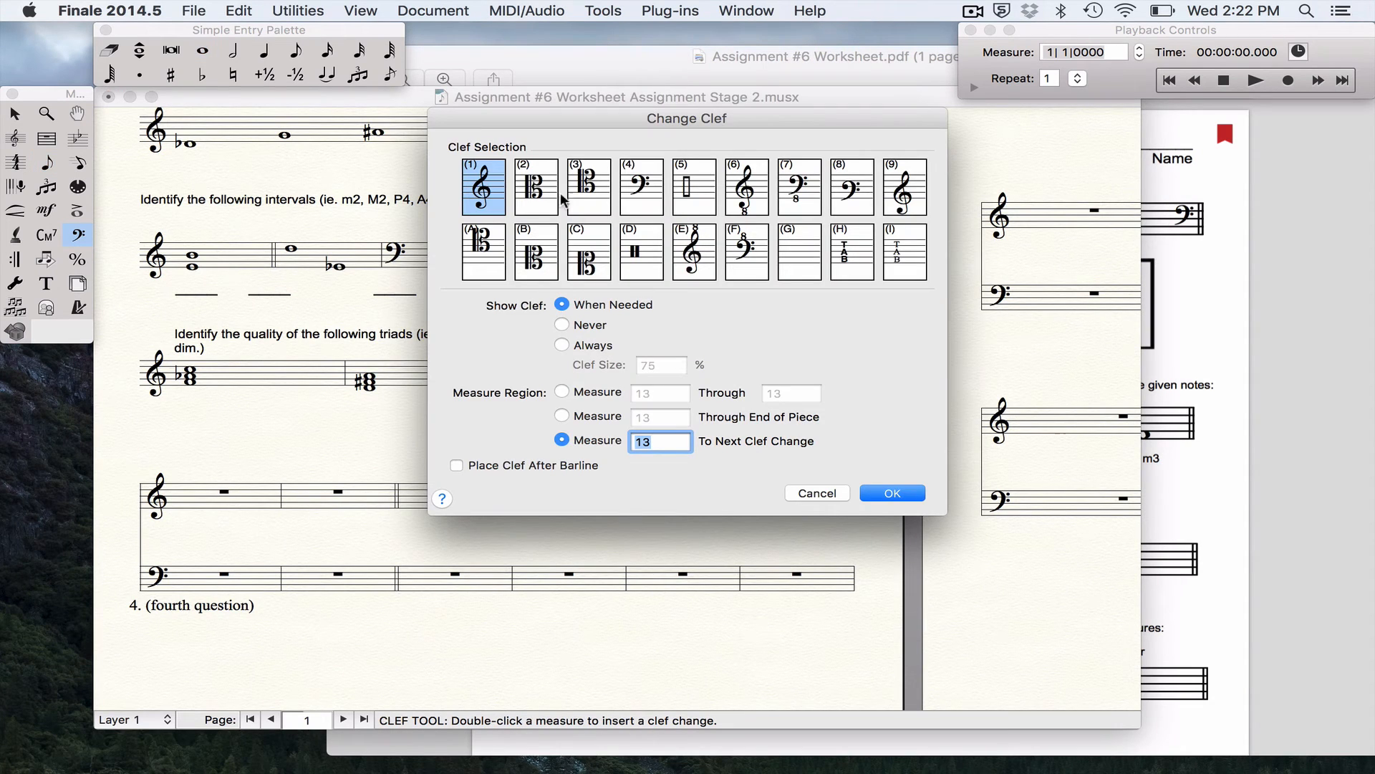
{"action": "left_click", "coordinate": [649, 187]}
{"action": "left_click", "coordinate": [893, 493]}
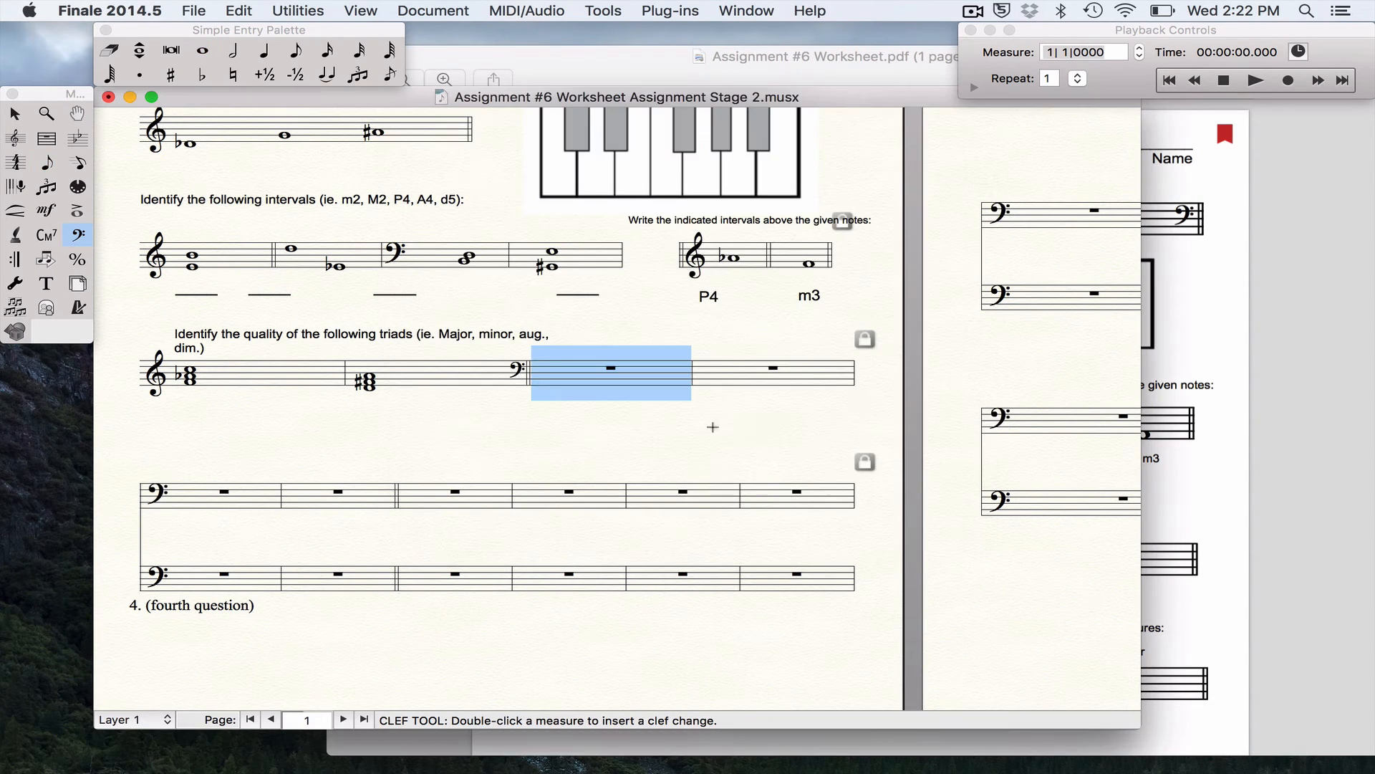
Check the PDF again and enter the whole-note chord A, C and E-flat in the triad staff's third measure
{"action": "left_click", "coordinate": [207, 49]}
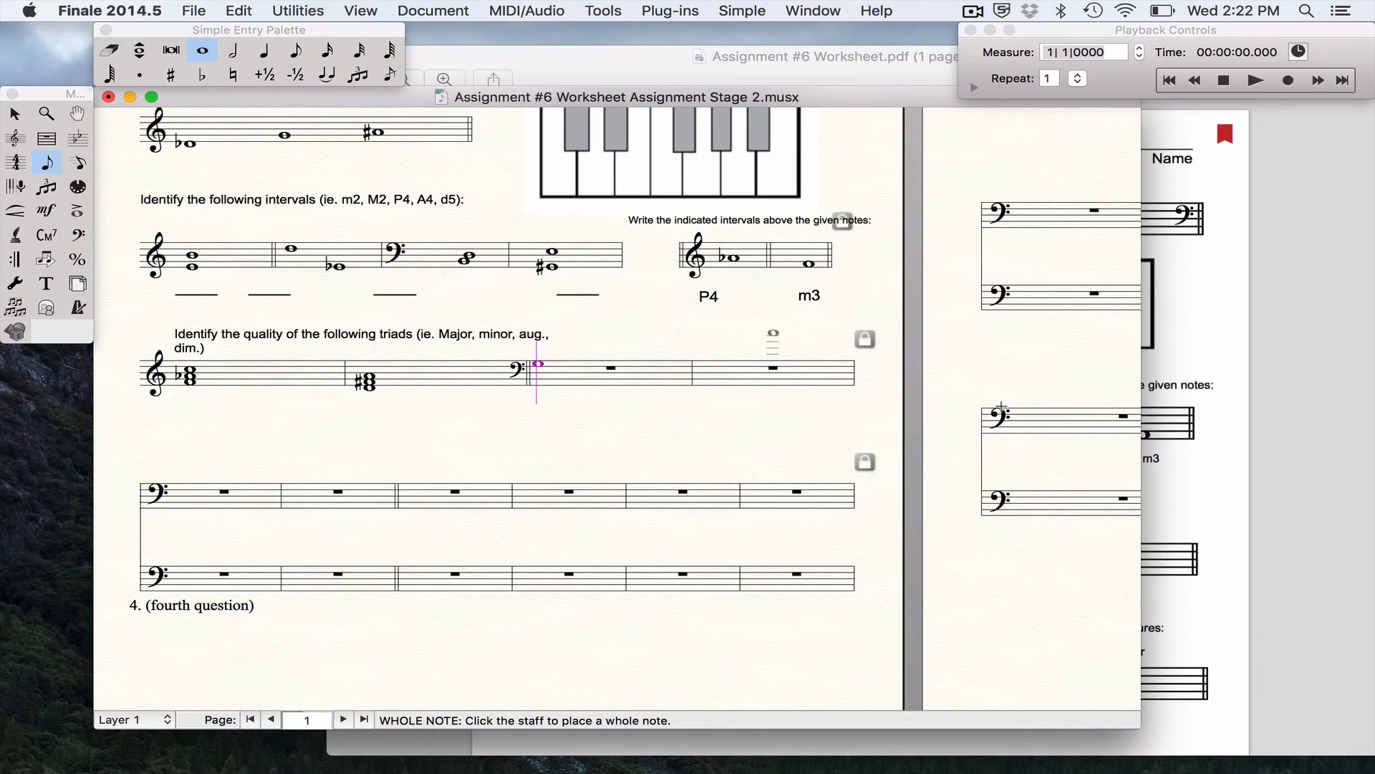
{"action": "left_click", "coordinate": [1240, 487]}
{"action": "left_click", "coordinate": [283, 525]}
{"action": "left_click", "coordinate": [616, 382]}
{"action": "key", "text": "3"}
{"action": "key", "text": "3"}
Check the PDF's fourth triad and enter the whole-note chord C-sharp, E and G-sharp in the triad staff's fourth measure
{"action": "left_click", "coordinate": [1231, 553]}
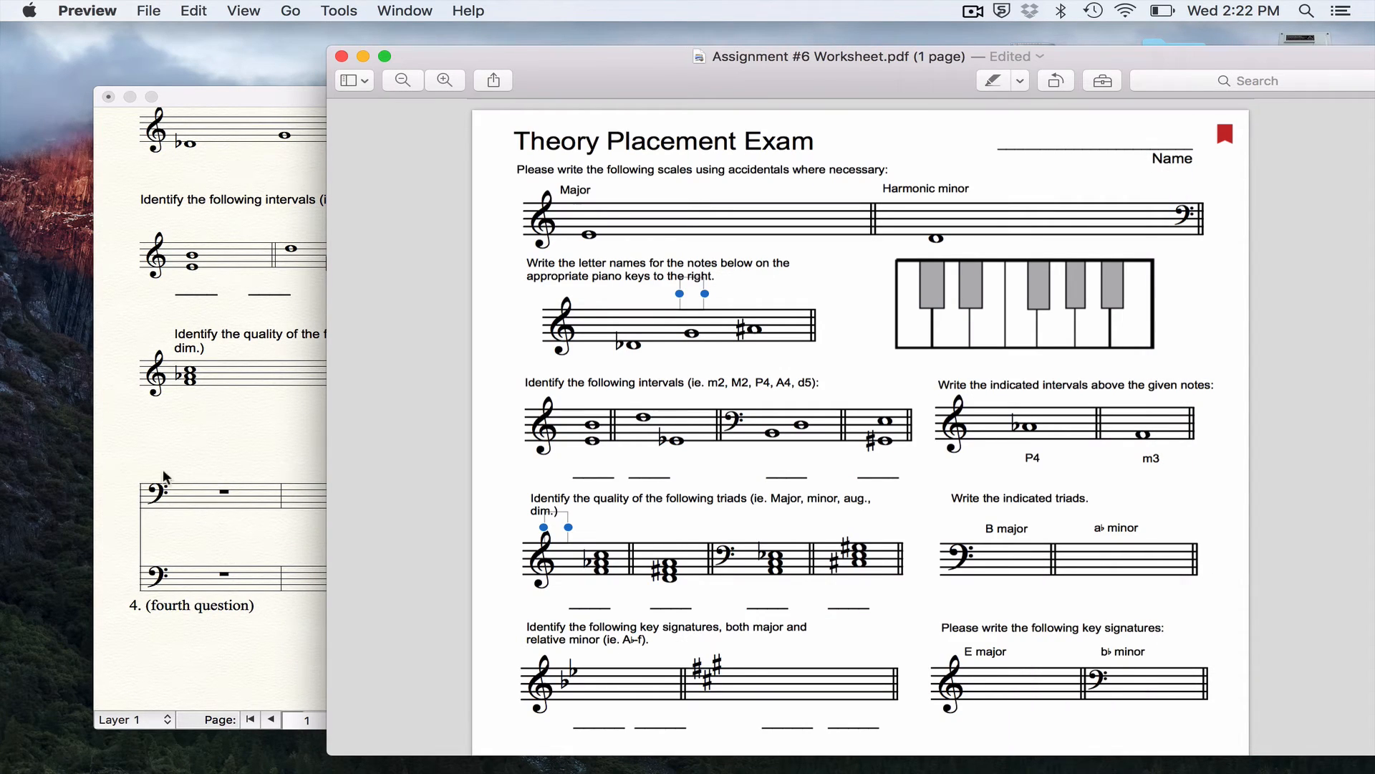
{"action": "left_click", "coordinate": [298, 461]}
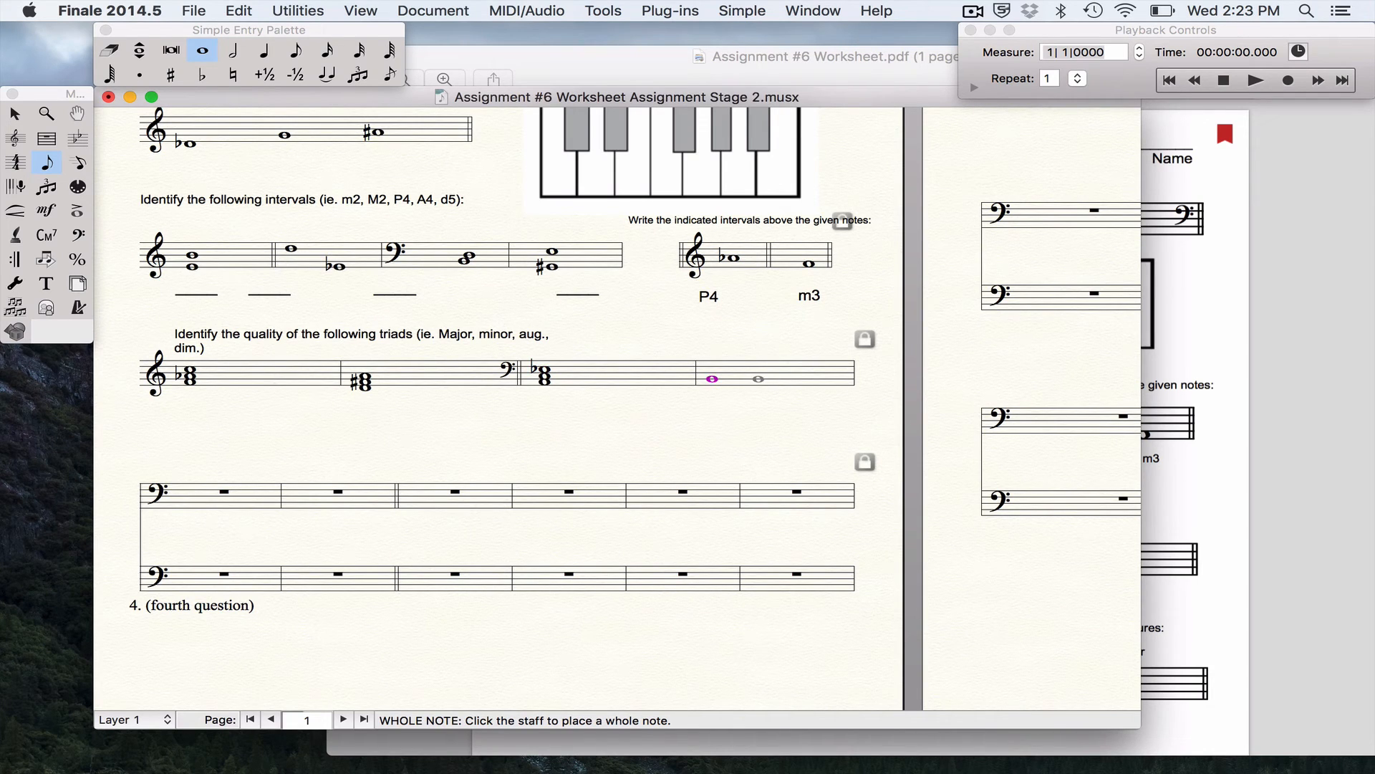
{"action": "key", "text": "plus"}
{"action": "key", "text": "3"}
{"action": "key", "text": "3"}
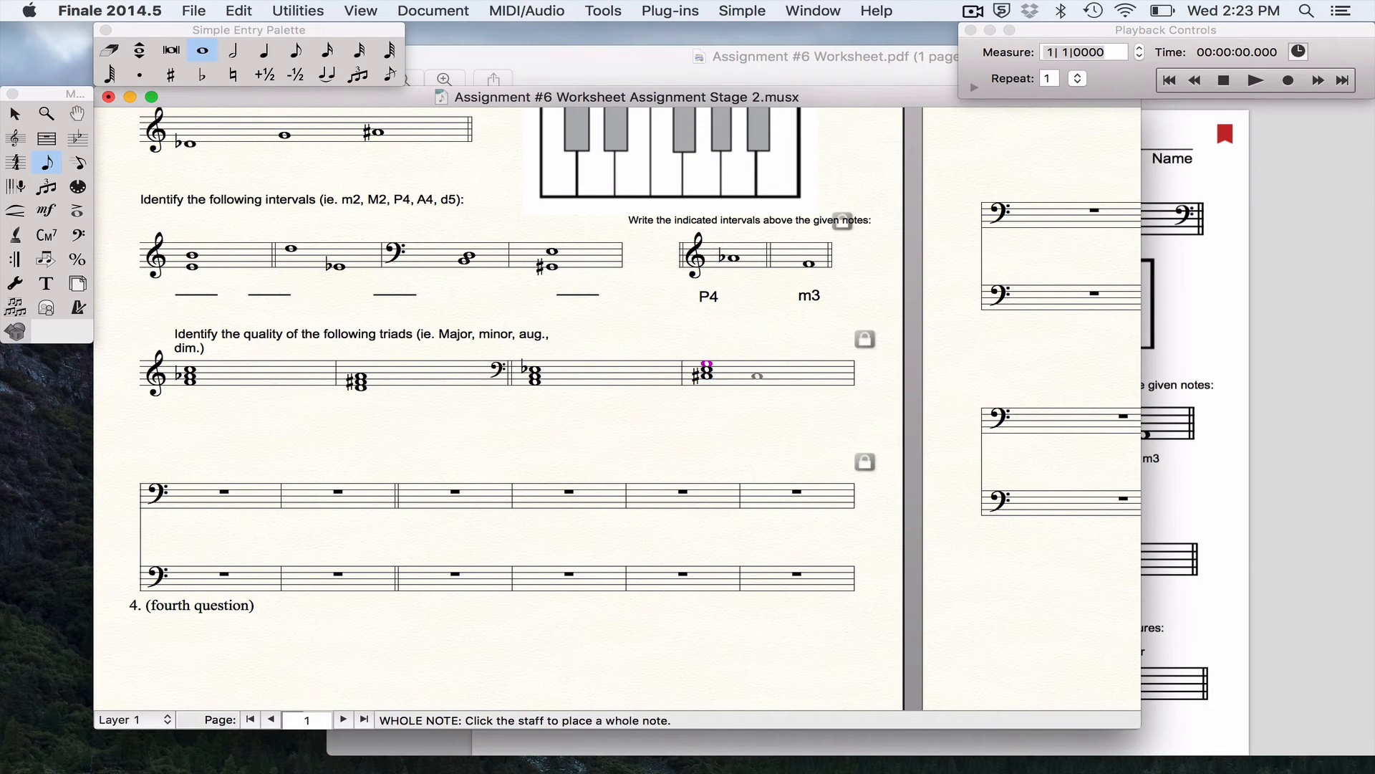
{"action": "key", "text": "plus"}
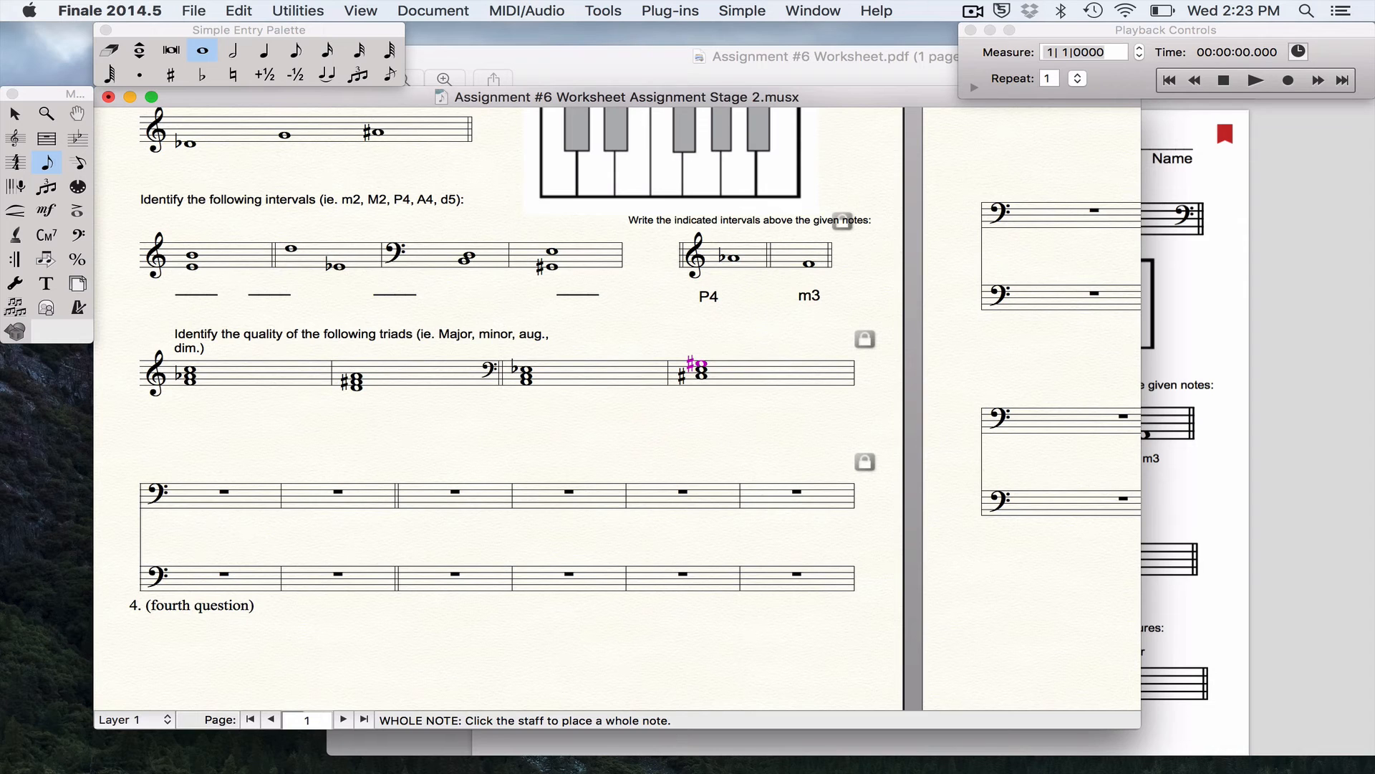
Compare with the PDF and narrow the triad system to about half the page width
{"action": "left_click", "coordinate": [1215, 520]}
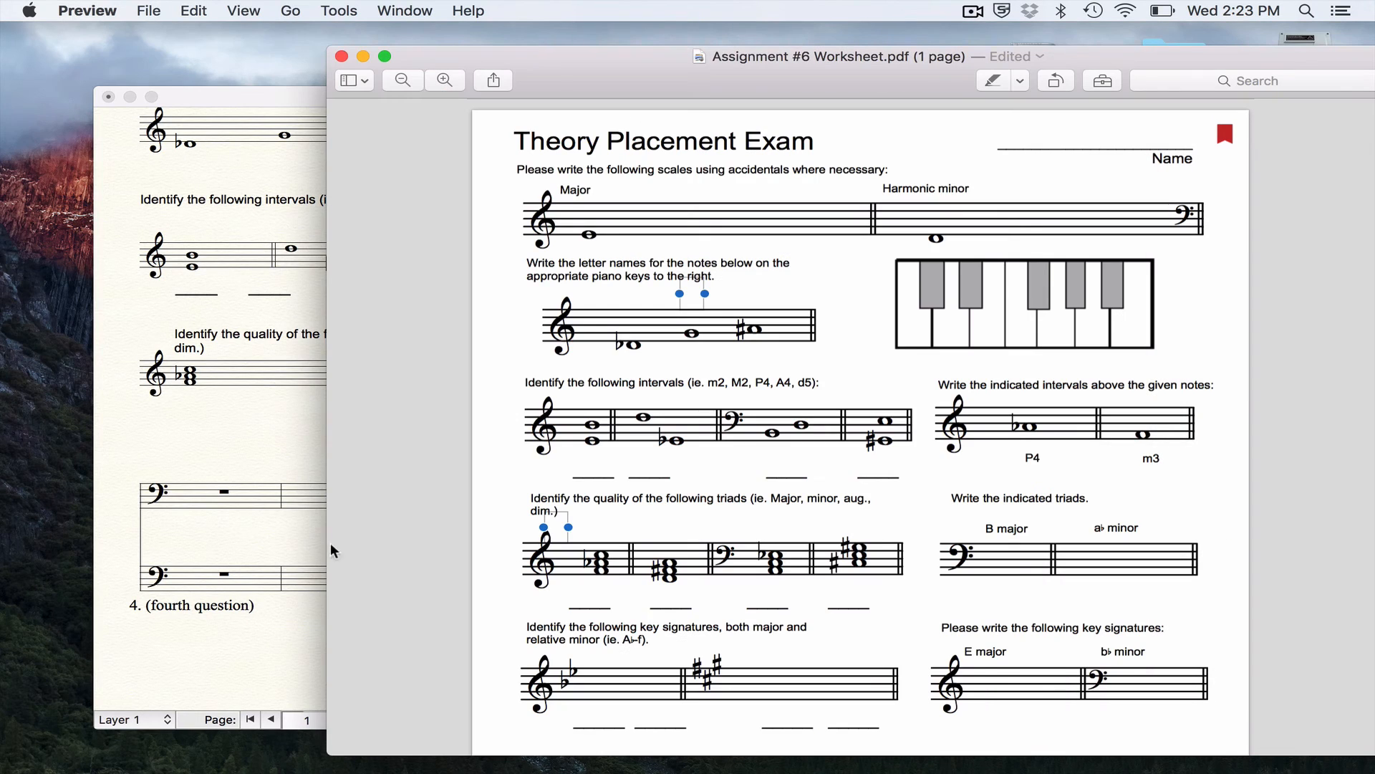
{"action": "left_click", "coordinate": [251, 543]}
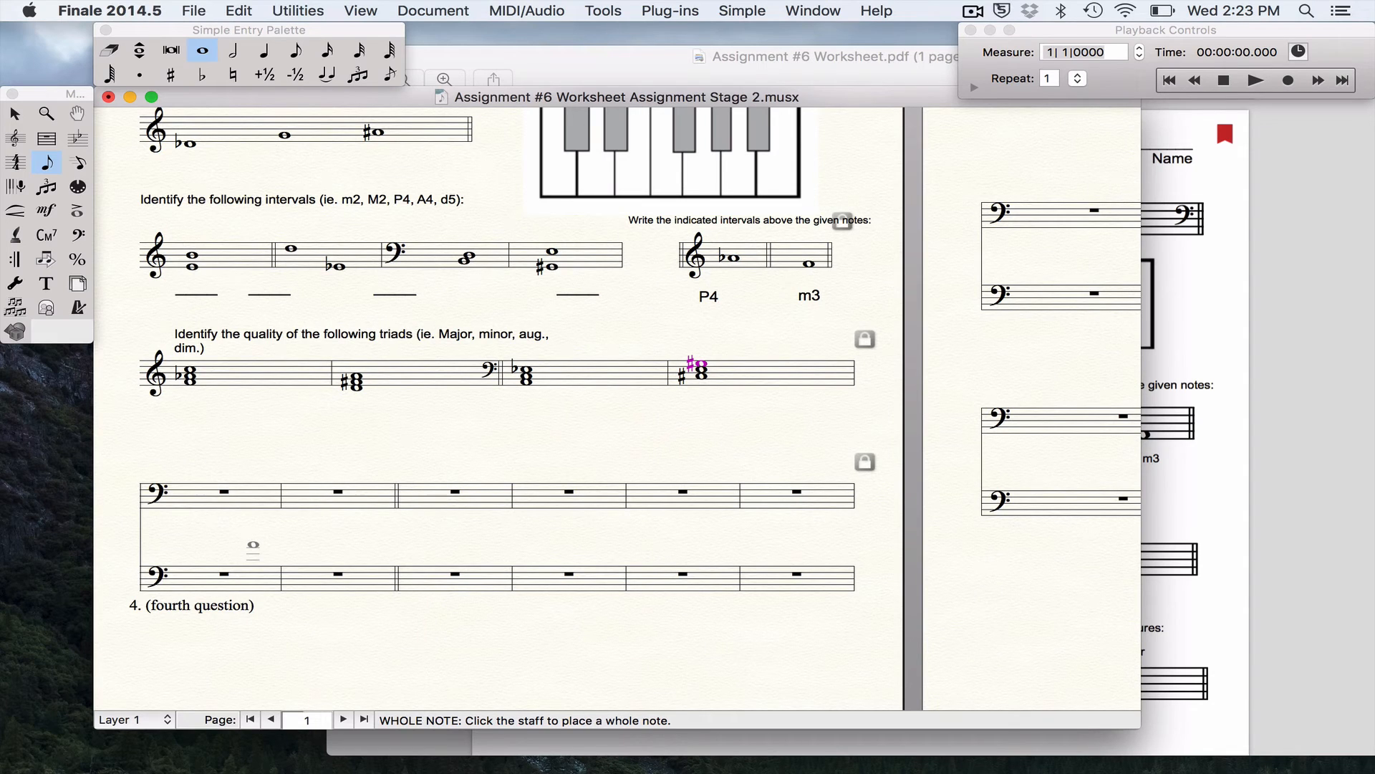
{"action": "left_click", "coordinate": [77, 283]}
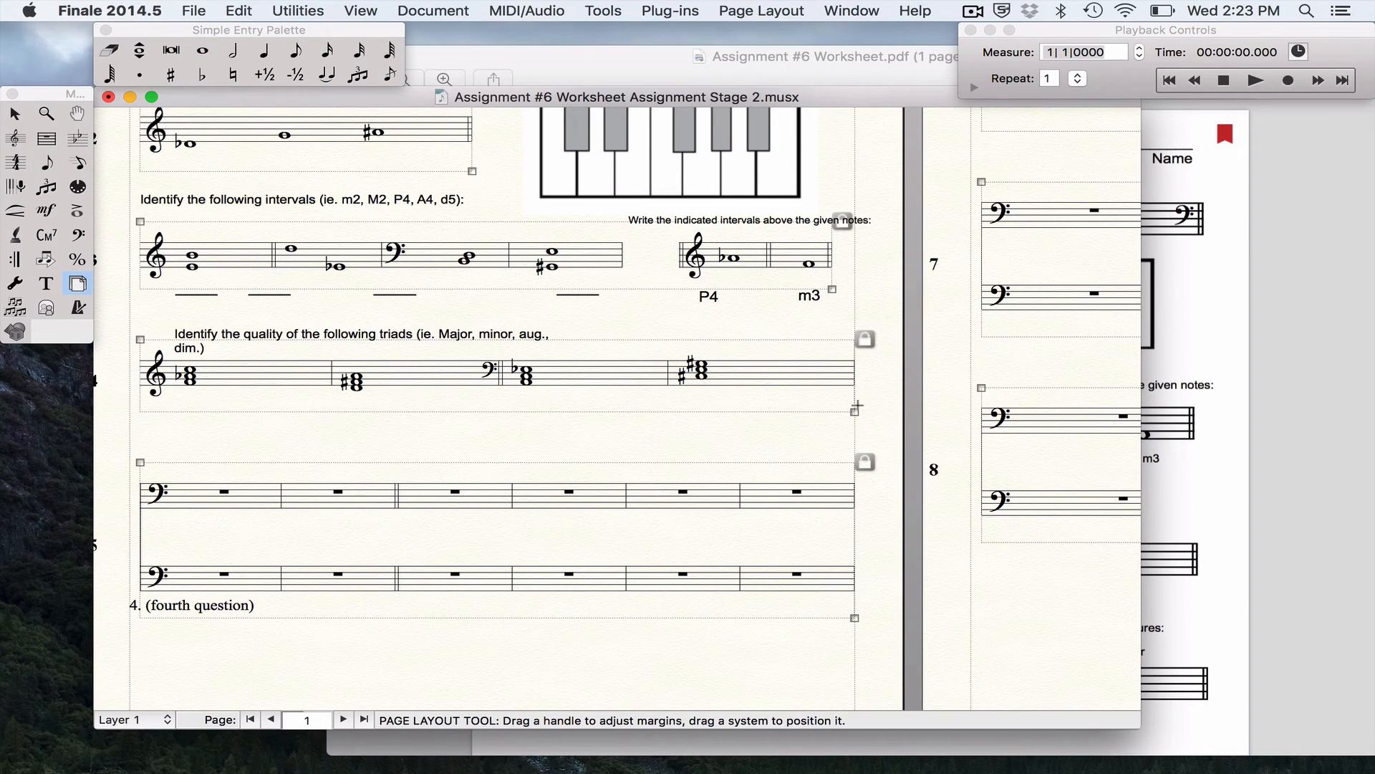
{"action": "left_click_drag", "start_coordinate": [853, 412], "coordinate": [500, 440]}
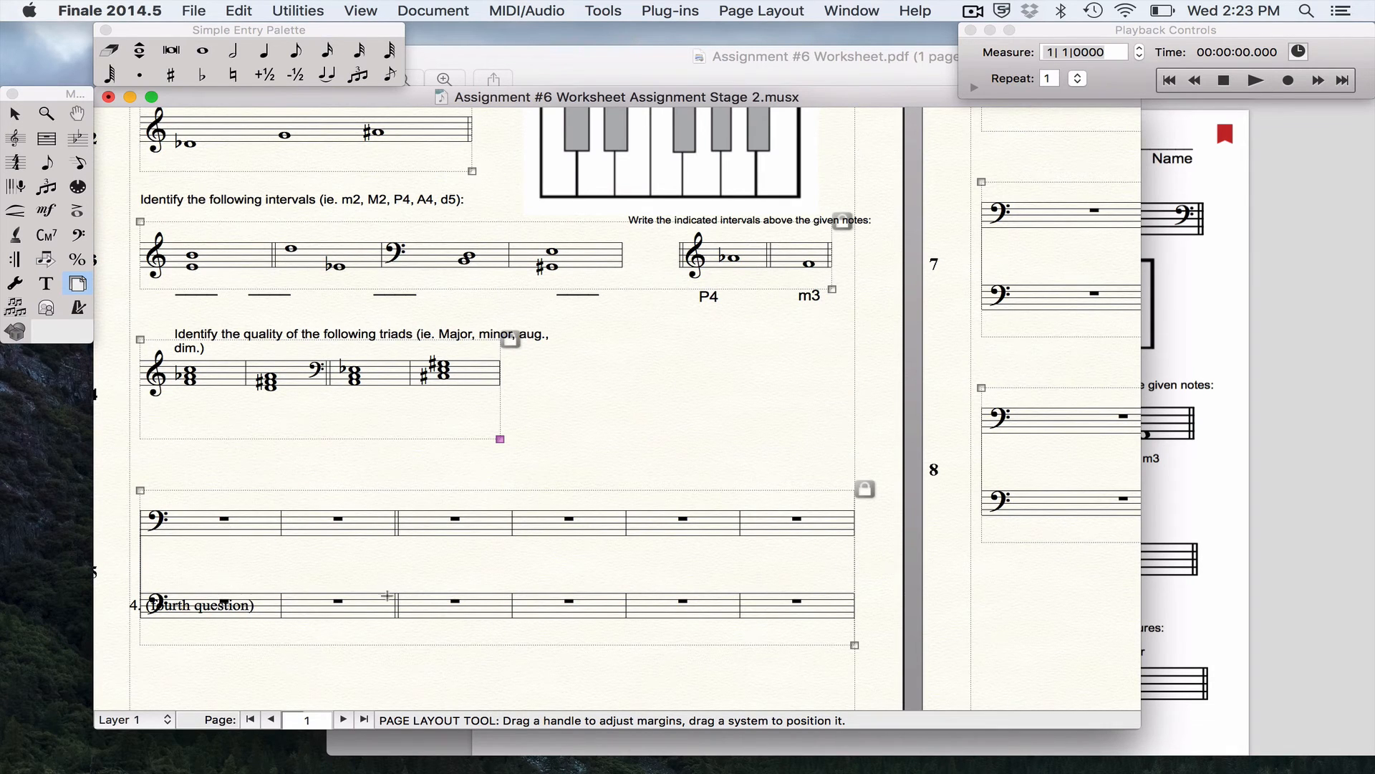
Check the PDF's layout and push measures from the system below the triads to the following one, keeping only two measures
{"action": "left_click", "coordinate": [1219, 607]}
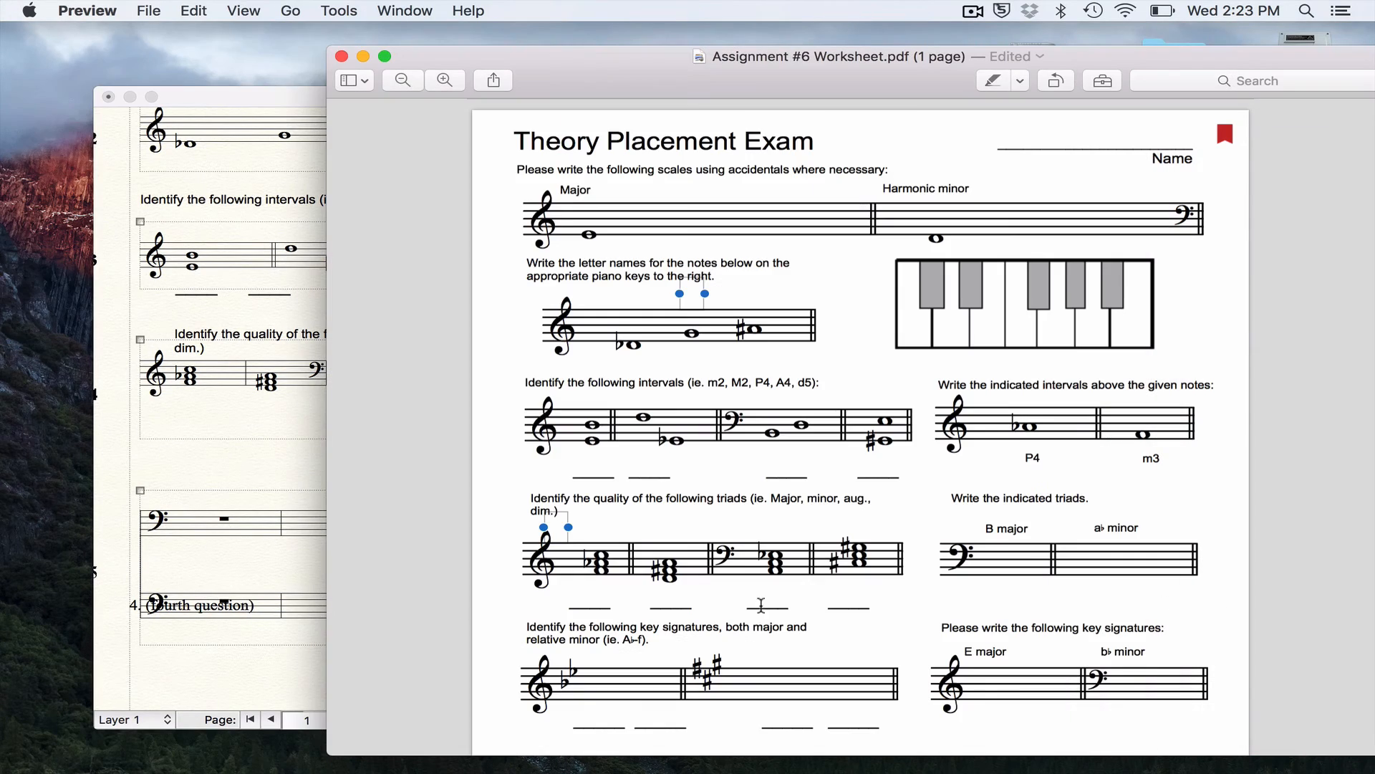
{"action": "left_click", "coordinate": [239, 553]}
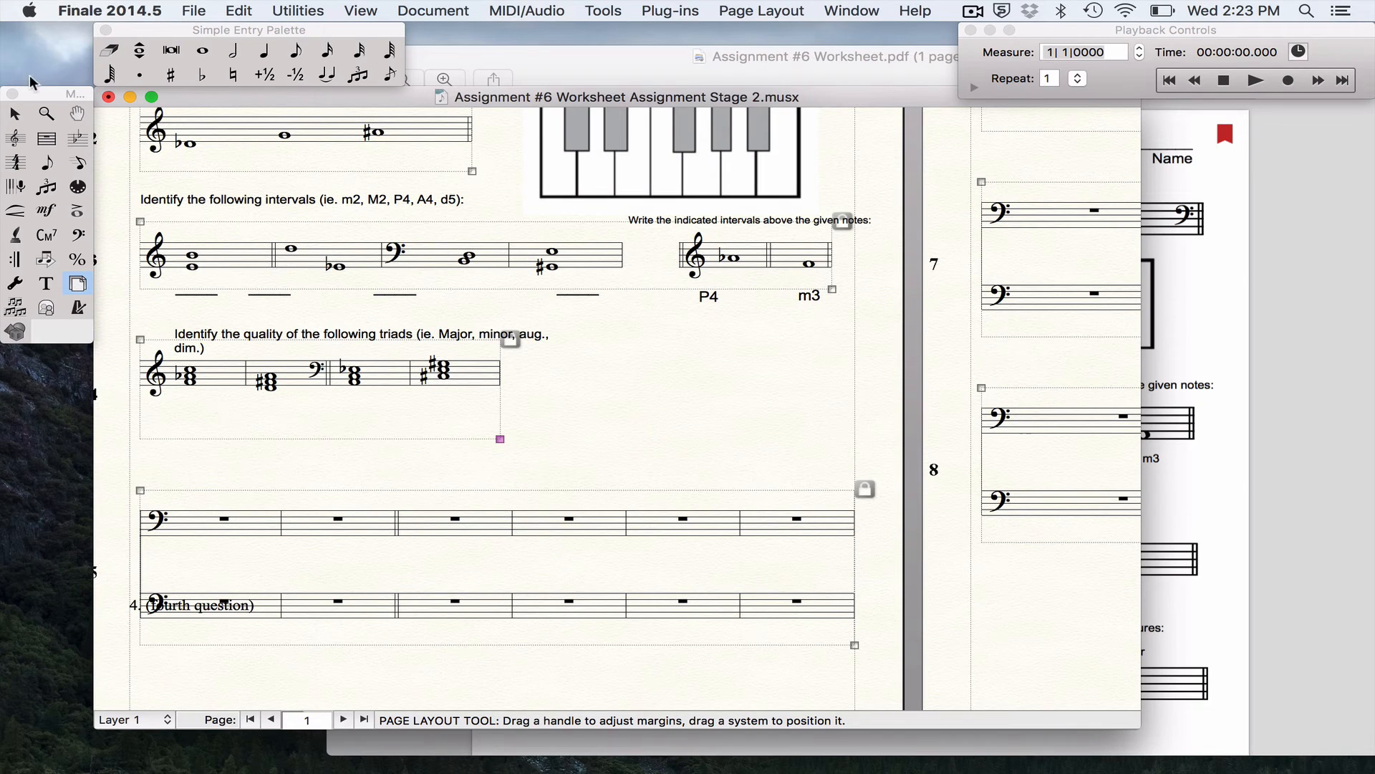
{"action": "left_click", "coordinate": [15, 113]}
{"action": "left_click", "coordinate": [461, 517]}
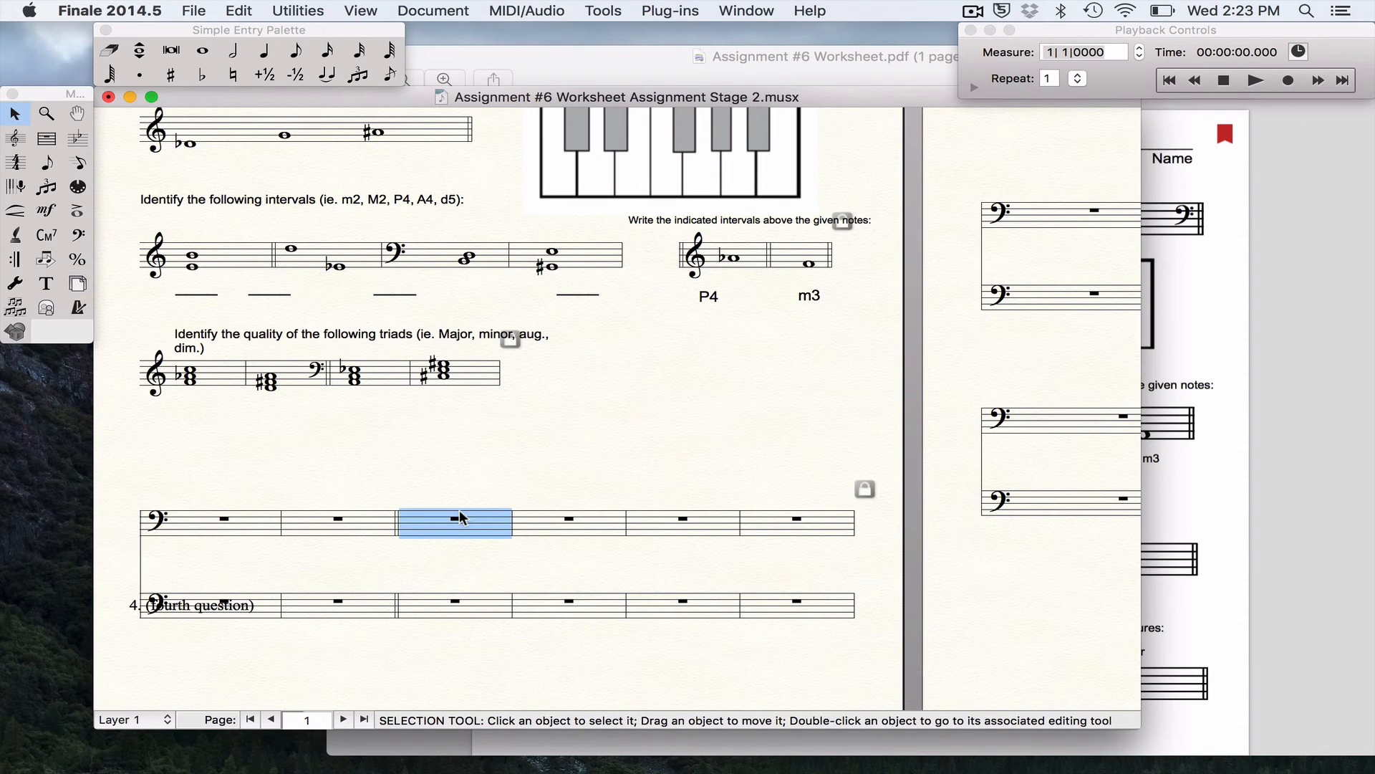
{"action": "key", "text": "Down"}
{"action": "left_click", "coordinate": [427, 513]}
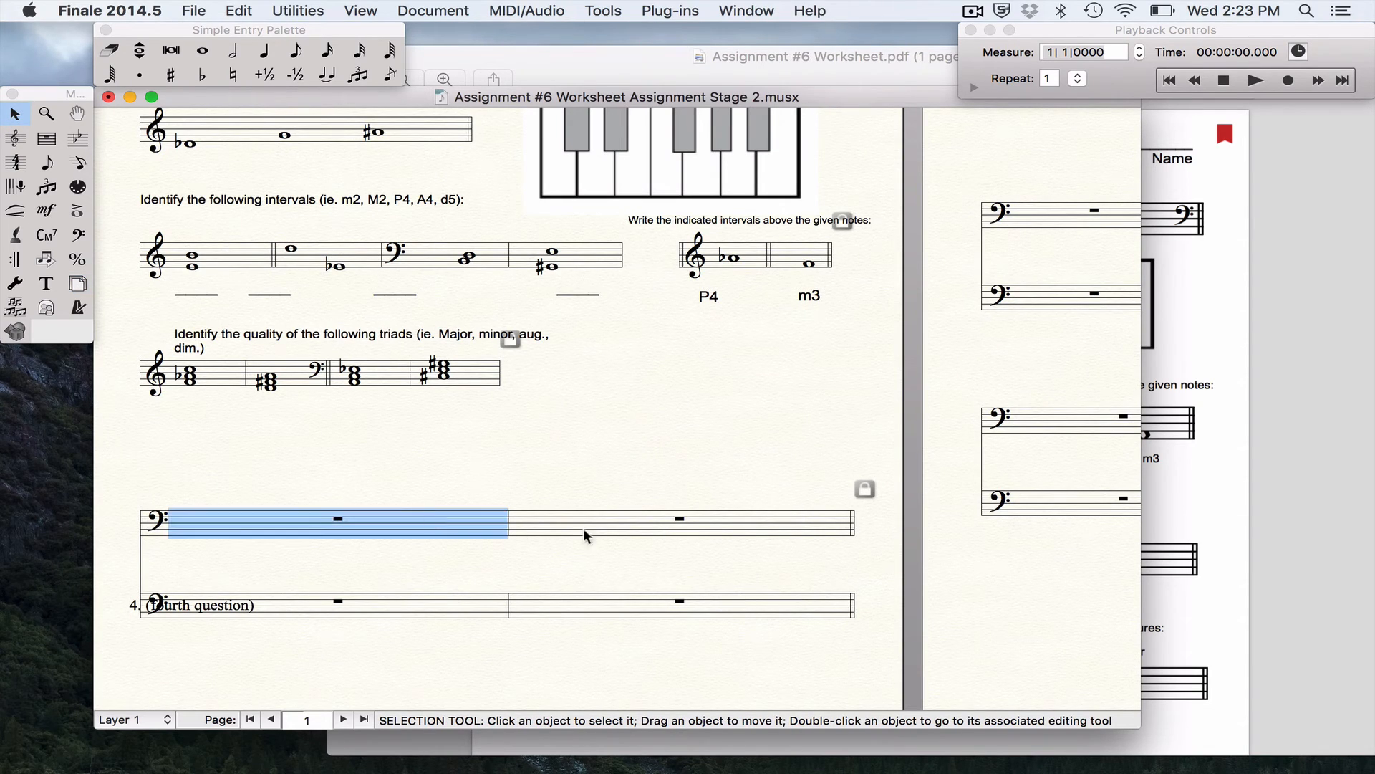
Select the two measures of the lower staff beneath the triad exercise and hide that system's empty staves
{"action": "left_click", "coordinate": [285, 608]}
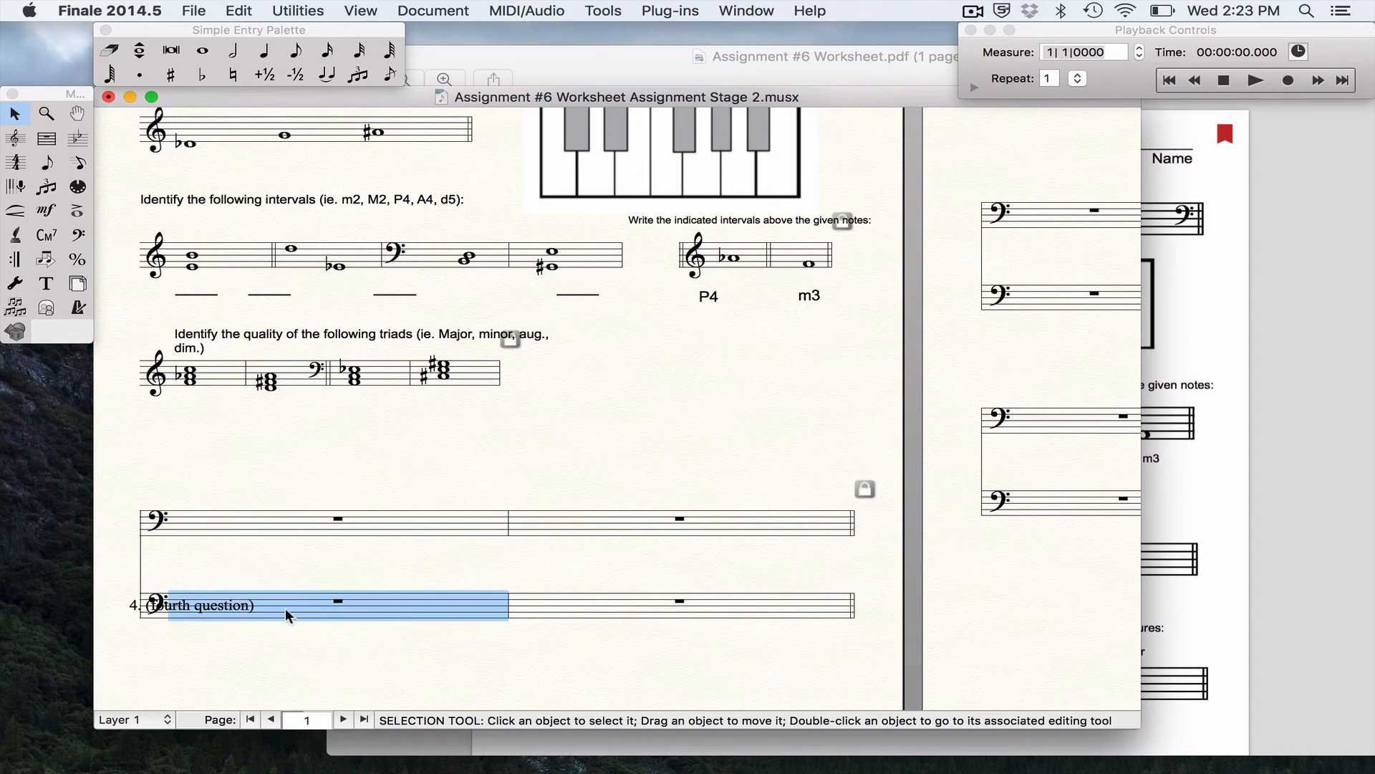
{"action": "left_click", "coordinate": [624, 604], "text": "shift"}
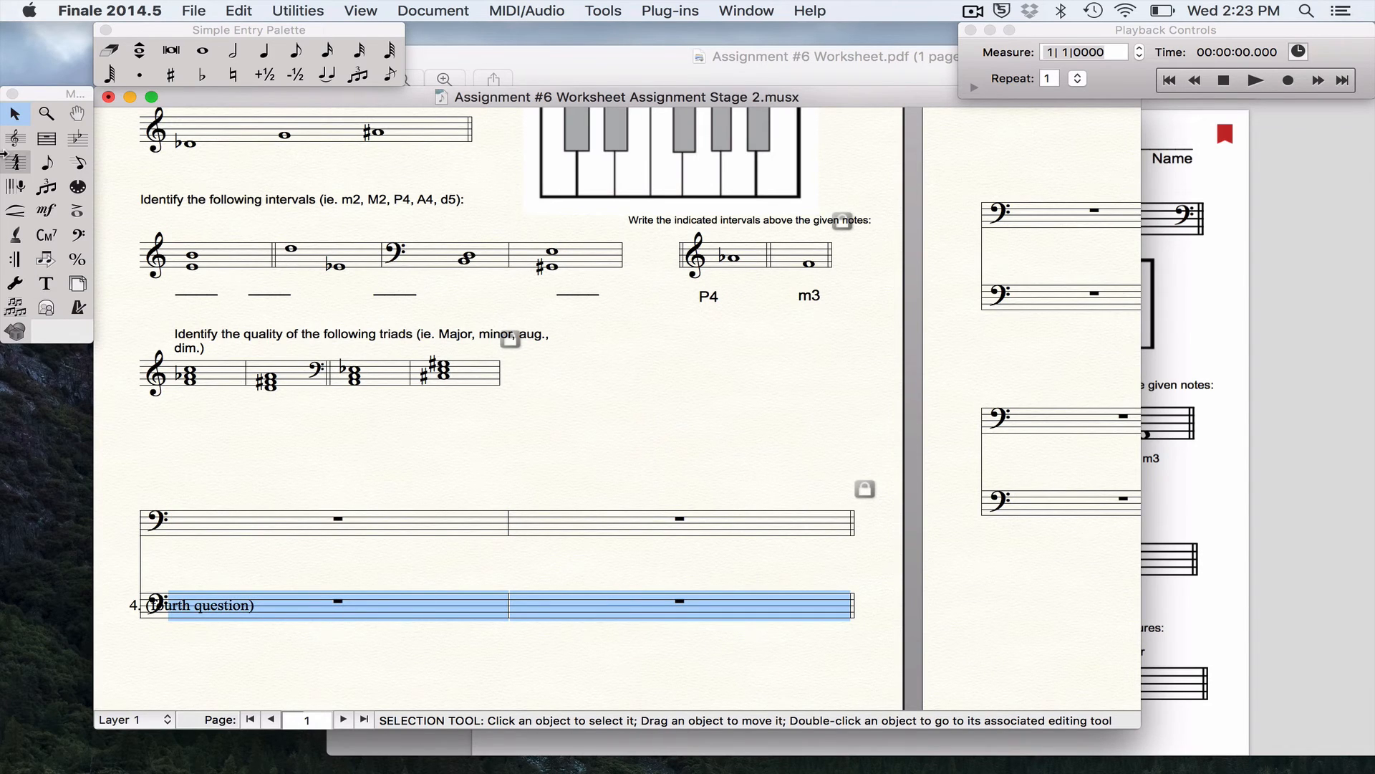
{"action": "left_click", "coordinate": [16, 138]}
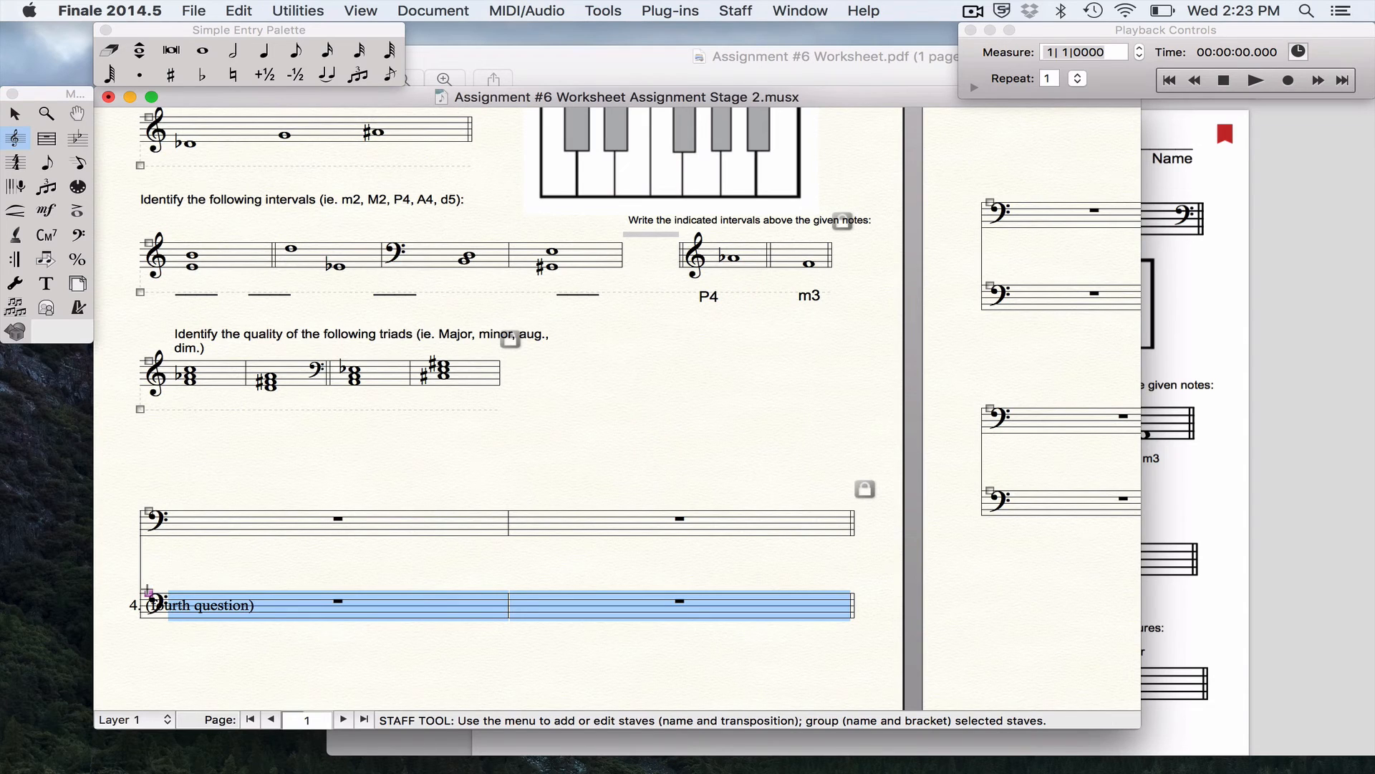
{"action": "left_click", "coordinate": [149, 593]}
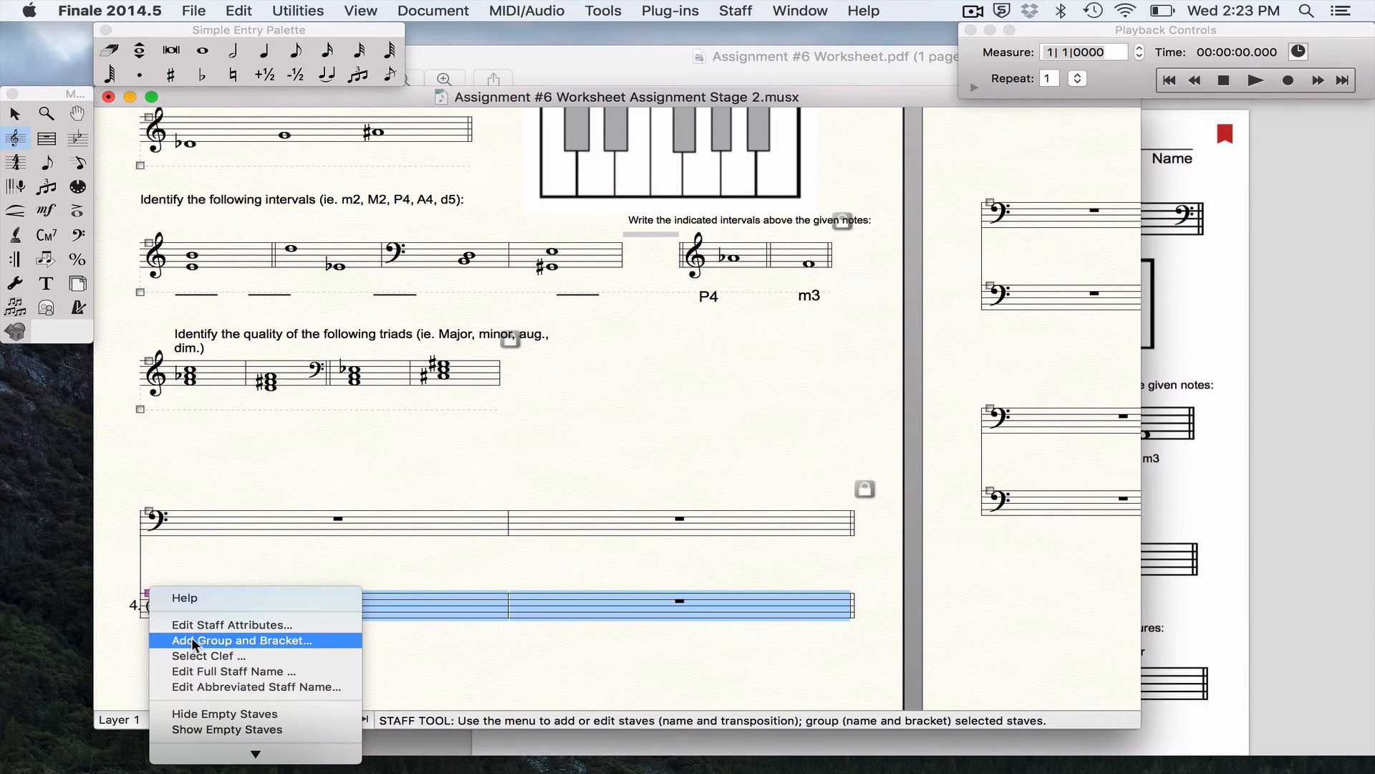
{"action": "left_click", "coordinate": [215, 713]}
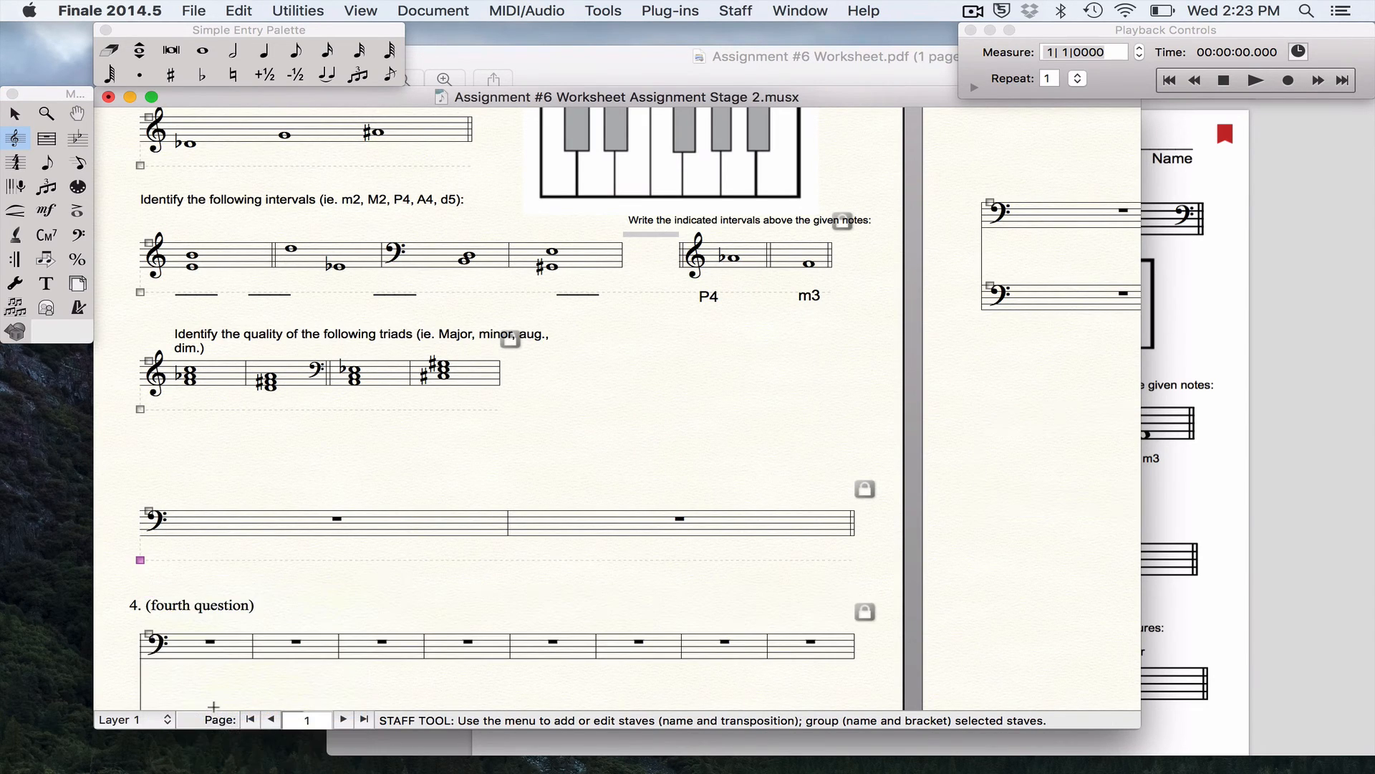
Narrow the two-measure bass-clef system and try to move it up beside the triad system
{"action": "left_click", "coordinate": [77, 283]}
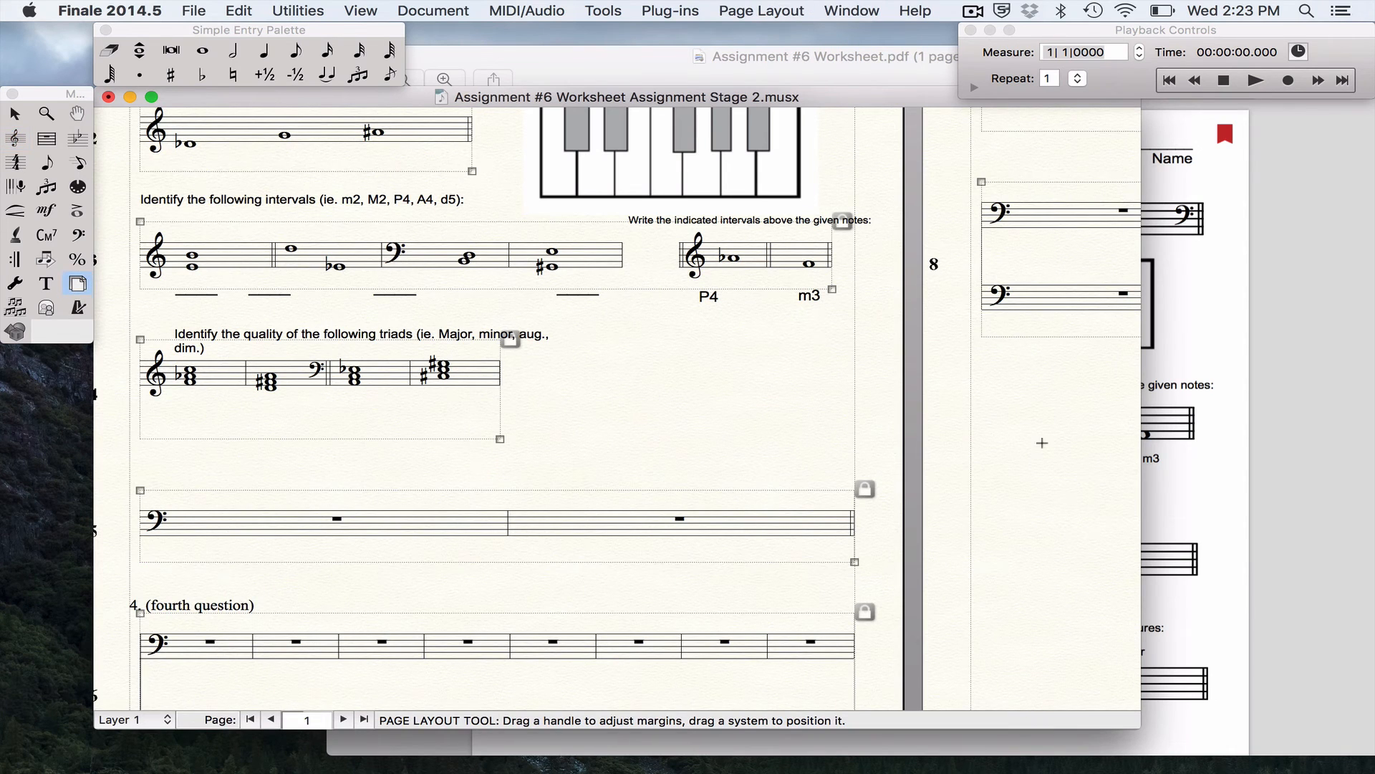
{"action": "left_click_drag", "start_coordinate": [855, 562], "coordinate": [458, 555]}
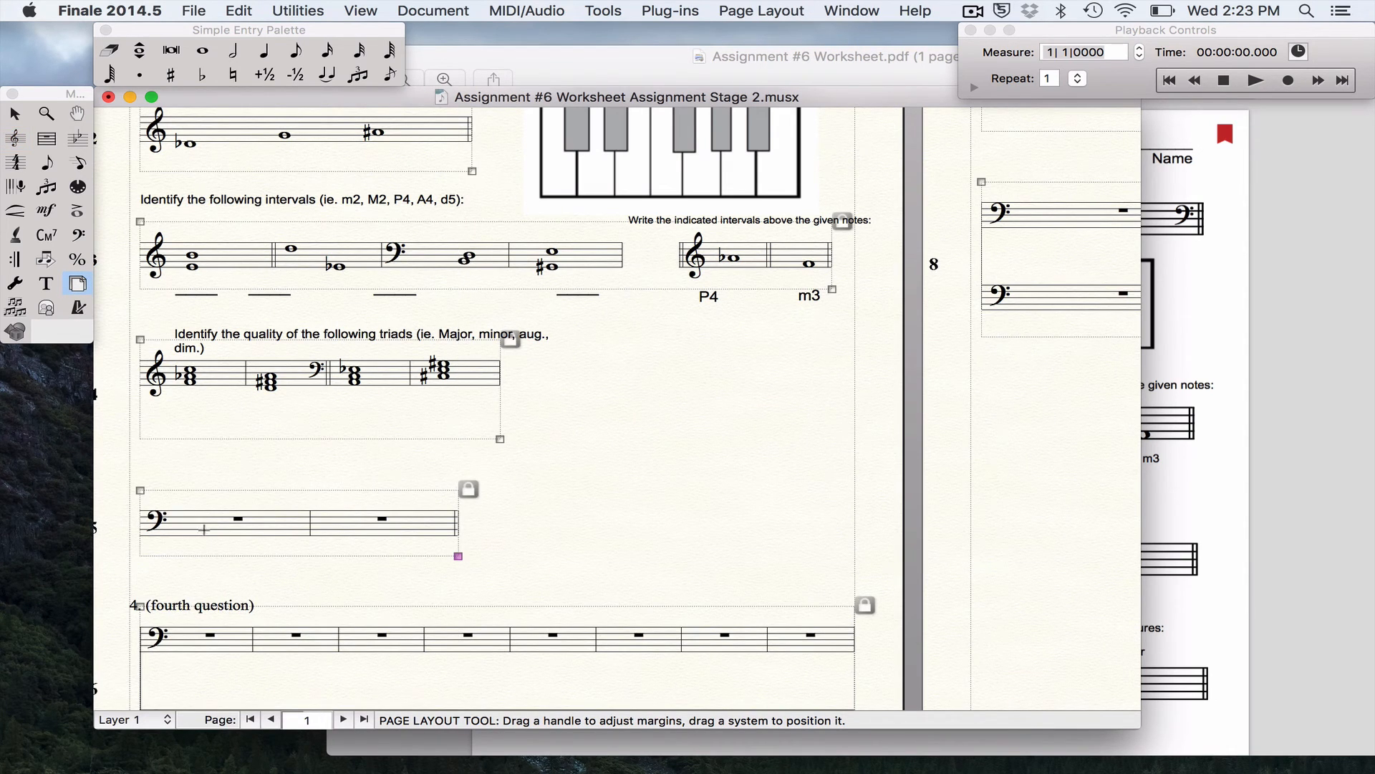
{"action": "left_click_drag", "start_coordinate": [196, 522], "coordinate": [588, 399]}
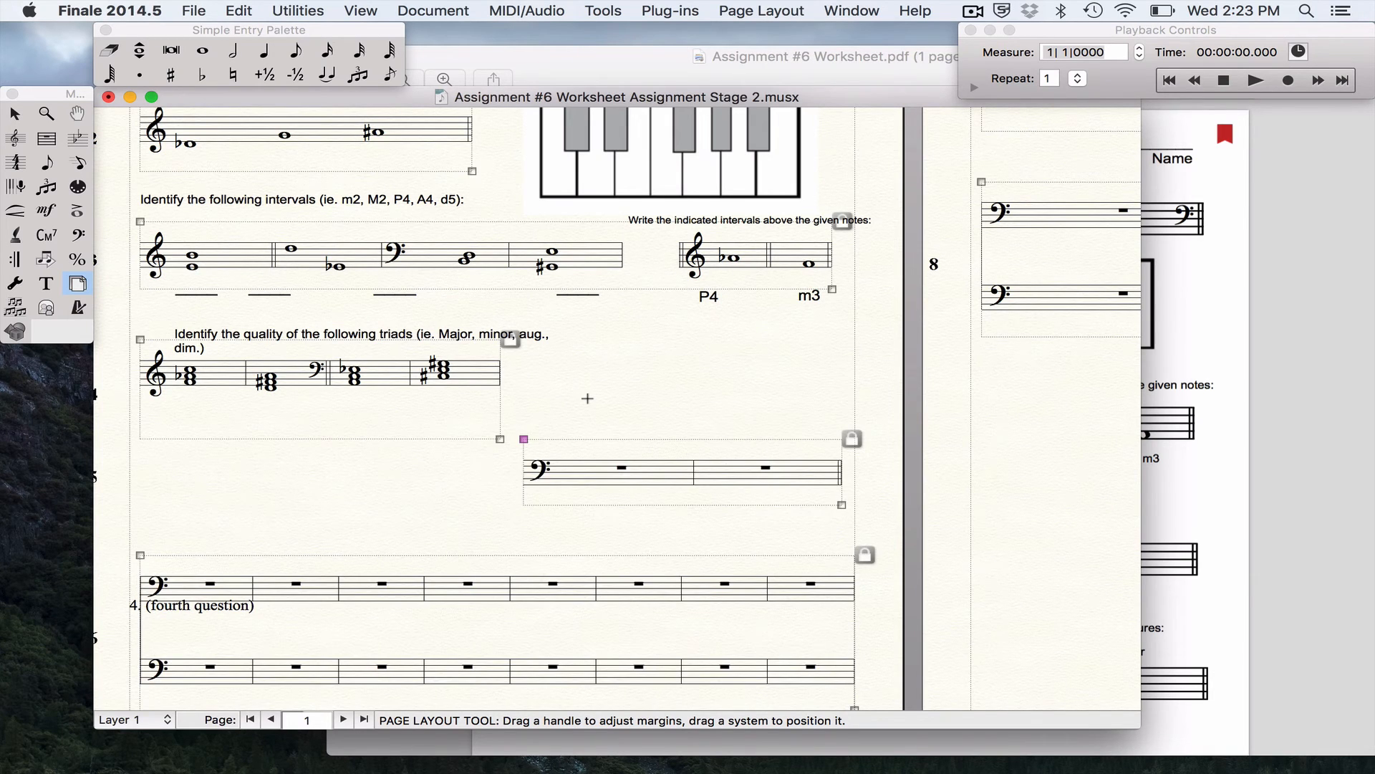
{"action": "left_click_drag", "start_coordinate": [611, 468], "coordinate": [611, 393]}
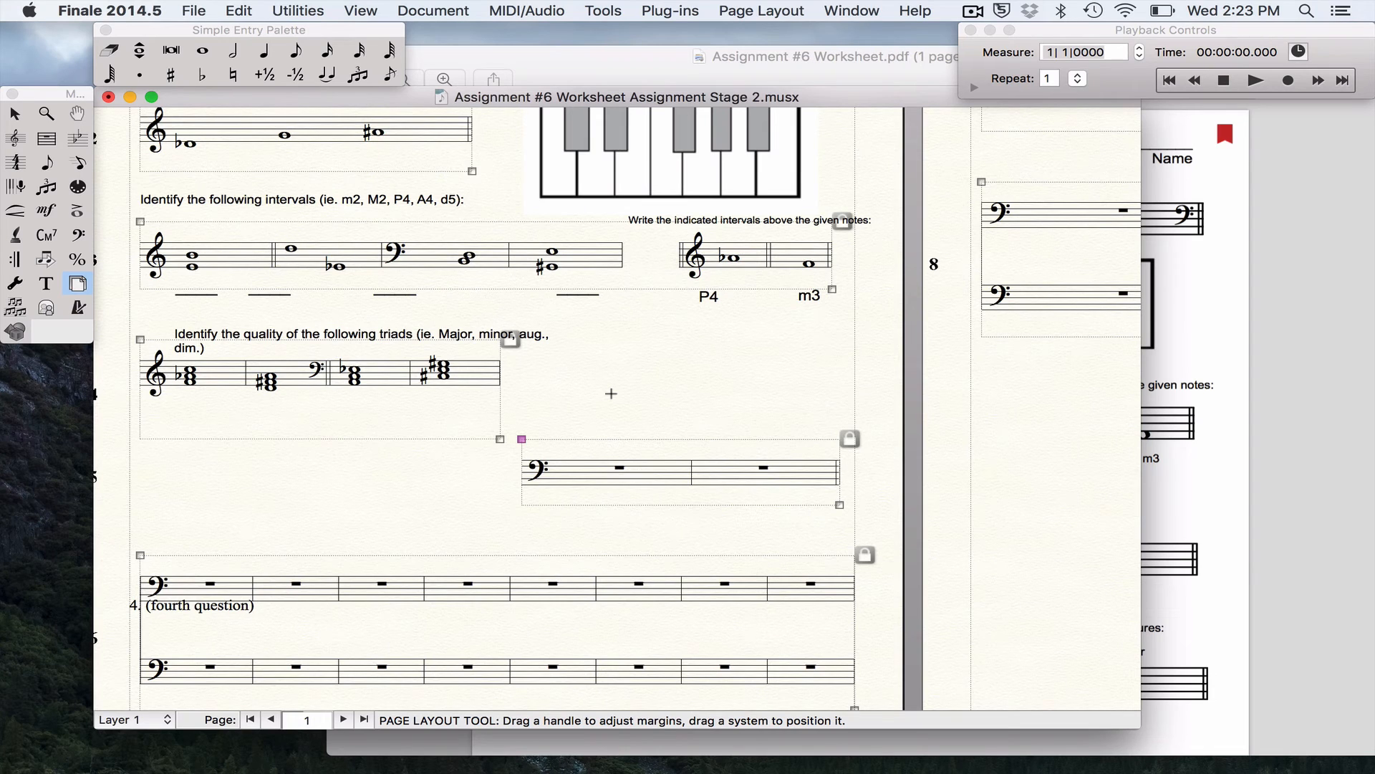
Undo the system layout changes back into the fourth triad's note edits, and redo the two most recently undone Simple Edit entries
{"action": "key", "text": "super+z"}
{"action": "key", "text": "super+z"}
{"action": "key", "text": "super+z"}
{"action": "key", "text": "super+z"}
{"action": "key", "text": "super+z"}
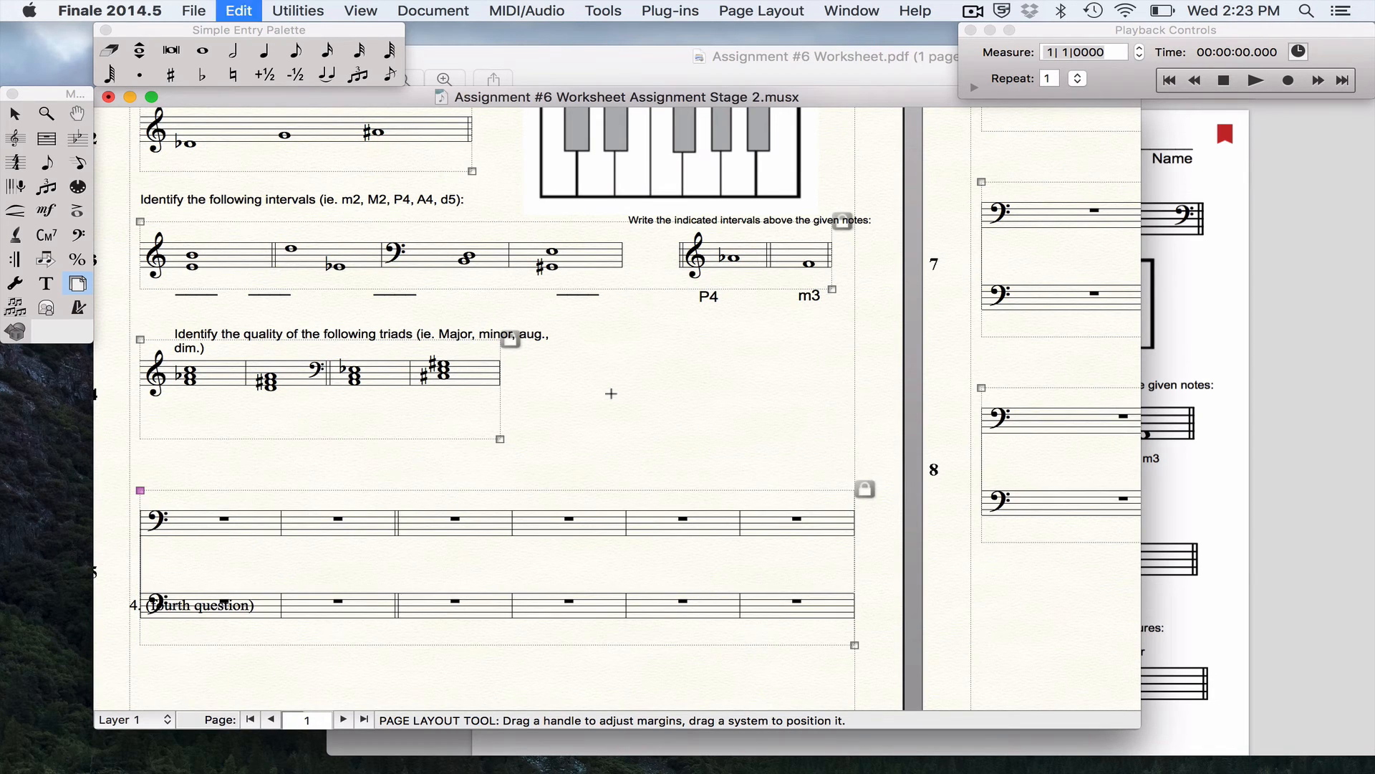
{"action": "key", "text": "super+z"}
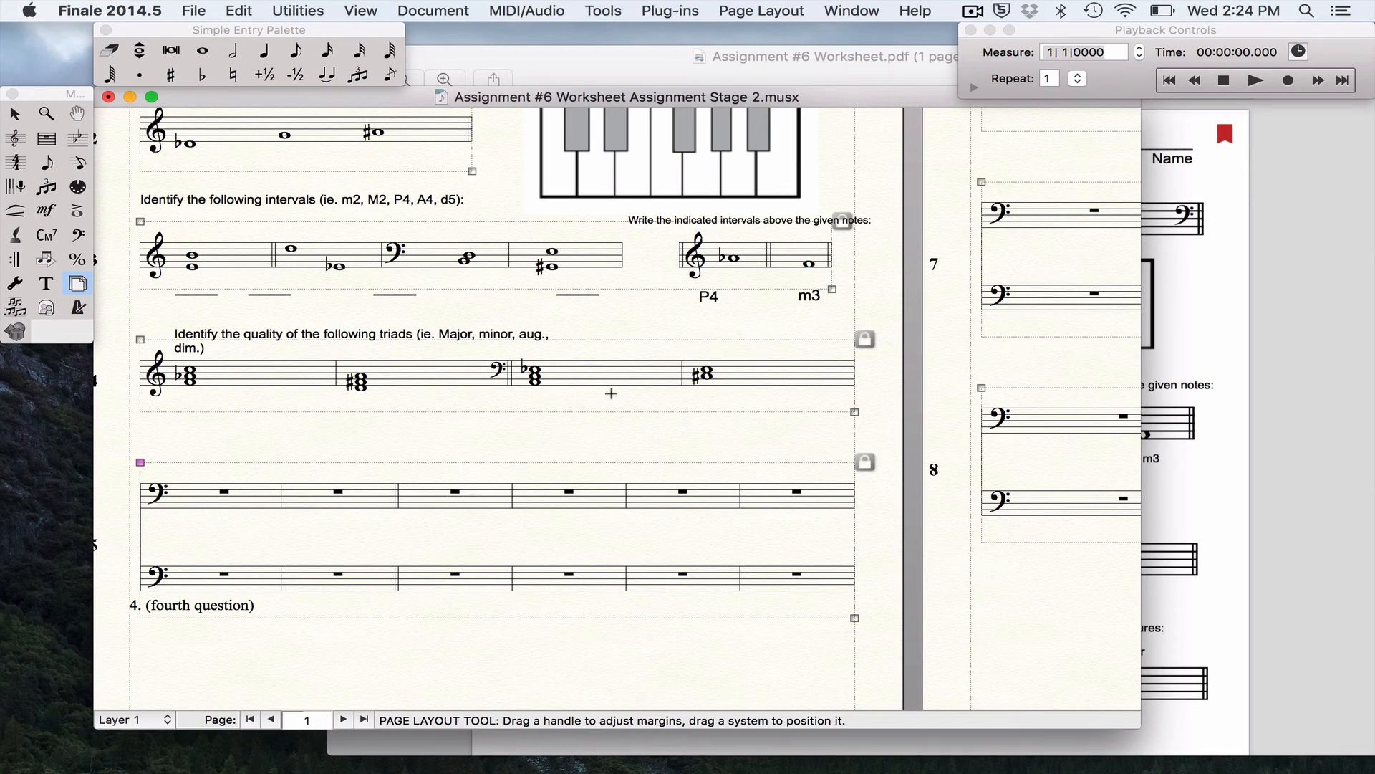
{"action": "key", "text": "super+alt+z"}
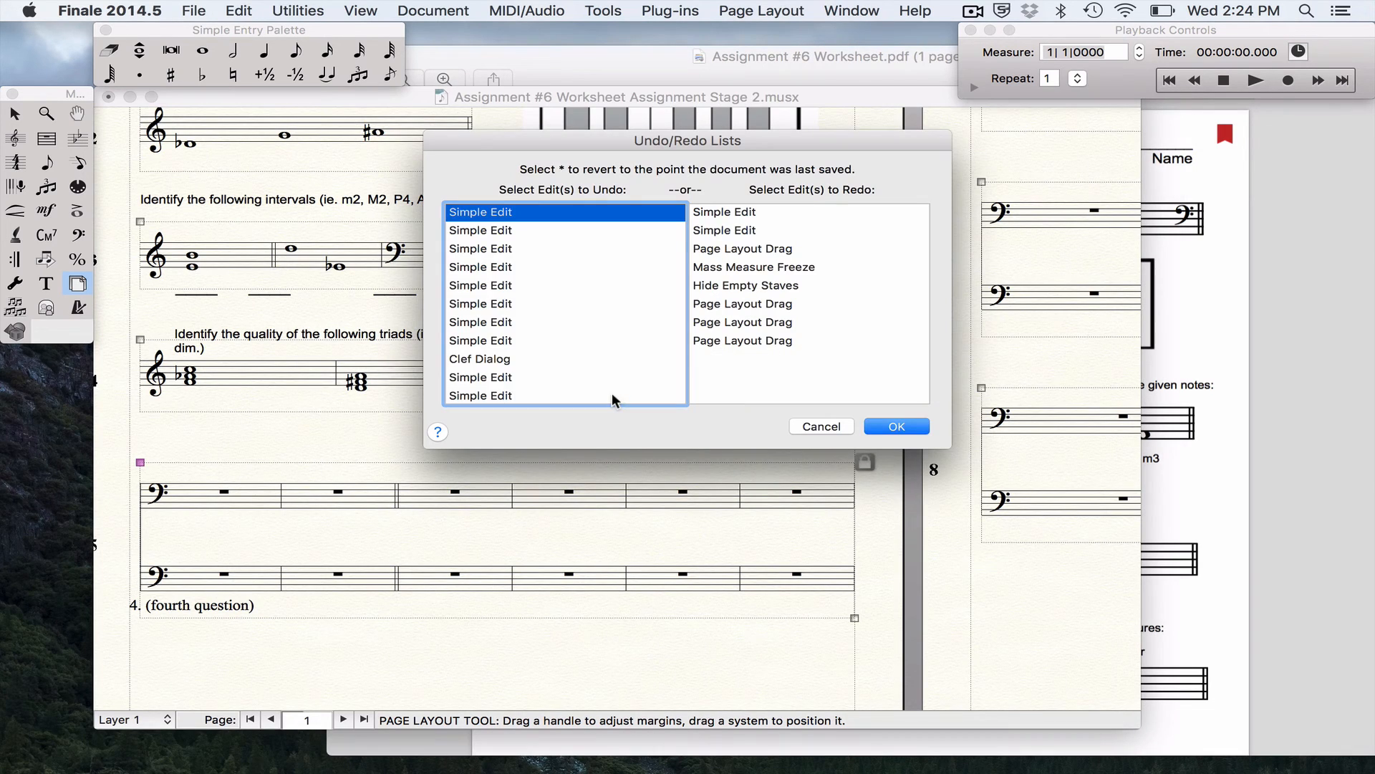
{"action": "left_click", "coordinate": [706, 231]}
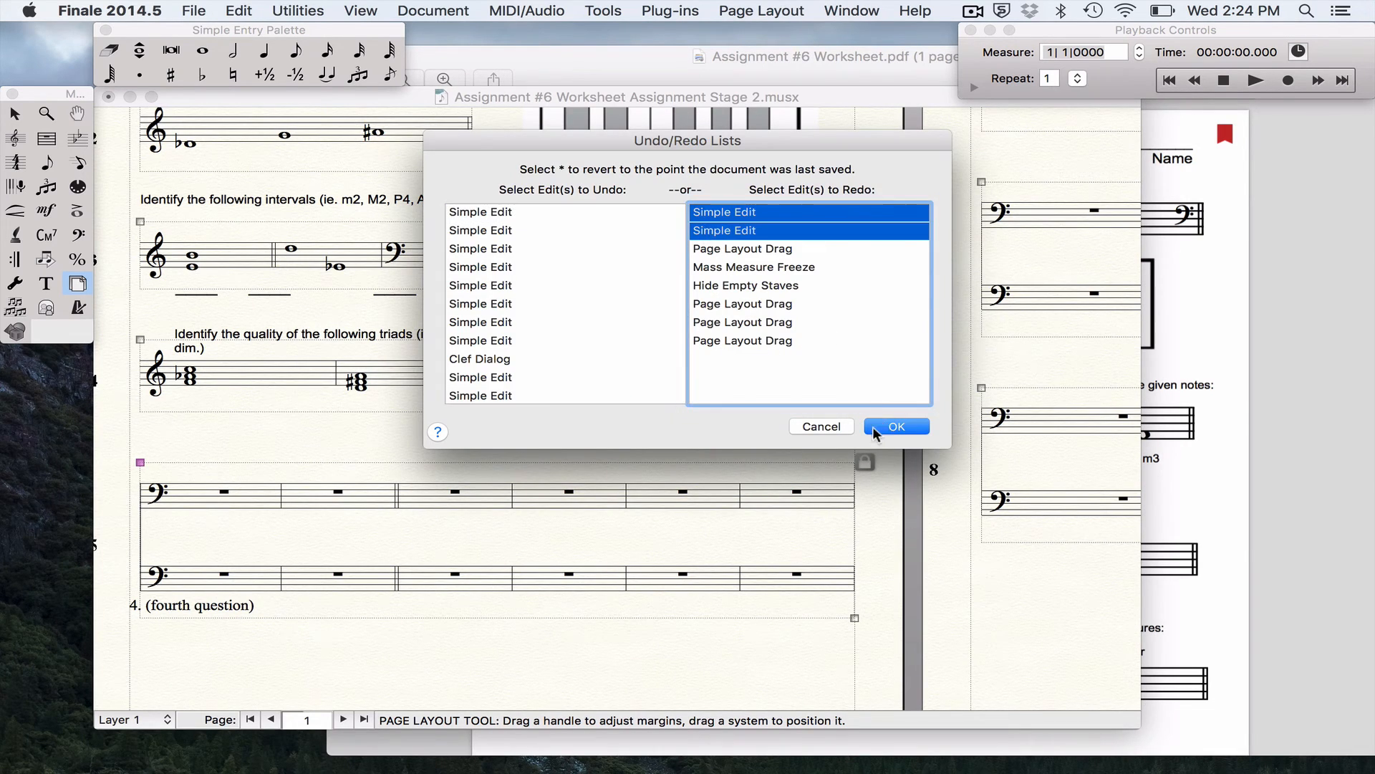
{"action": "left_click", "coordinate": [880, 428]}
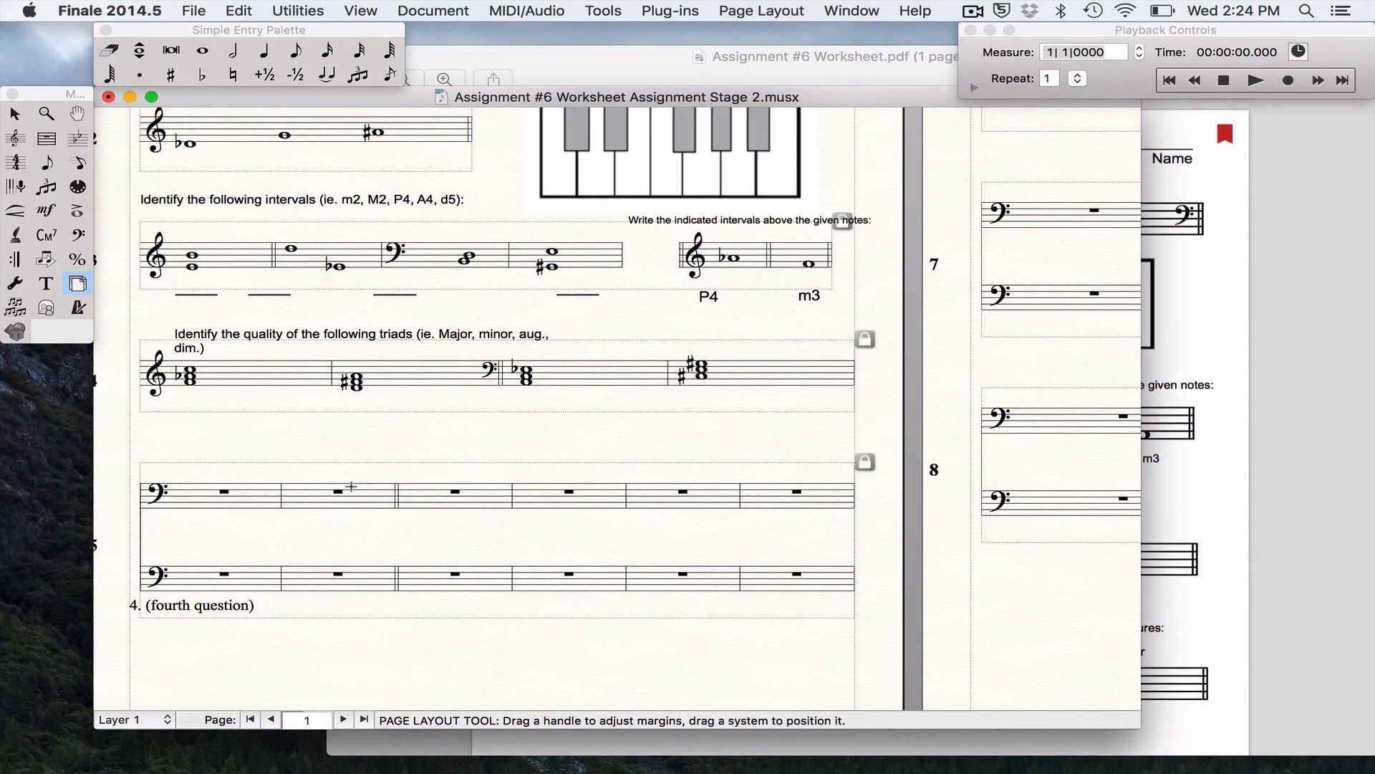
Move the first two measures of the system below up to the end of the triad system
{"action": "left_click", "coordinate": [12, 116]}
{"action": "left_click", "coordinate": [320, 493]}
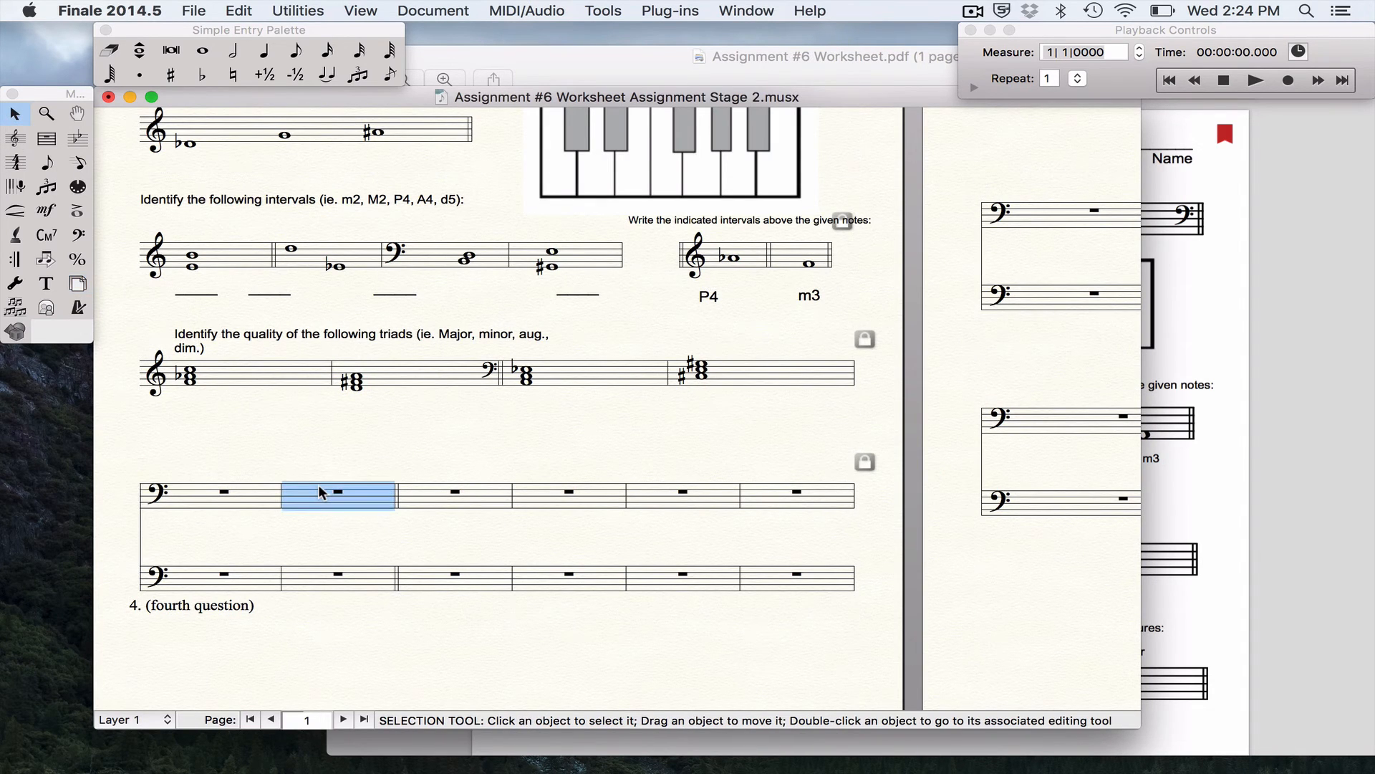
{"action": "key", "text": "Up"}
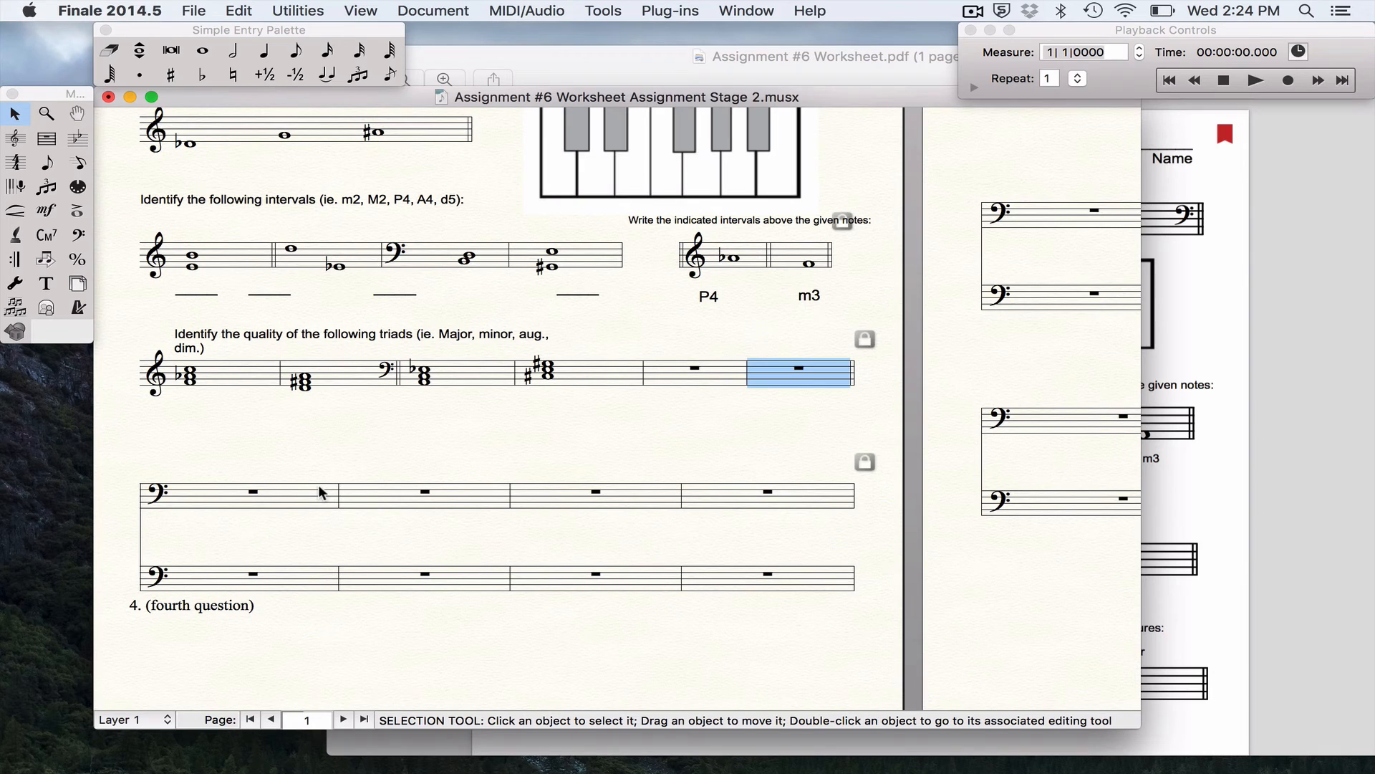
Move one more measure up into the triad system and apply the Hide Staff (and Collapse) style to its fifth measure
{"action": "left_click", "coordinate": [249, 496]}
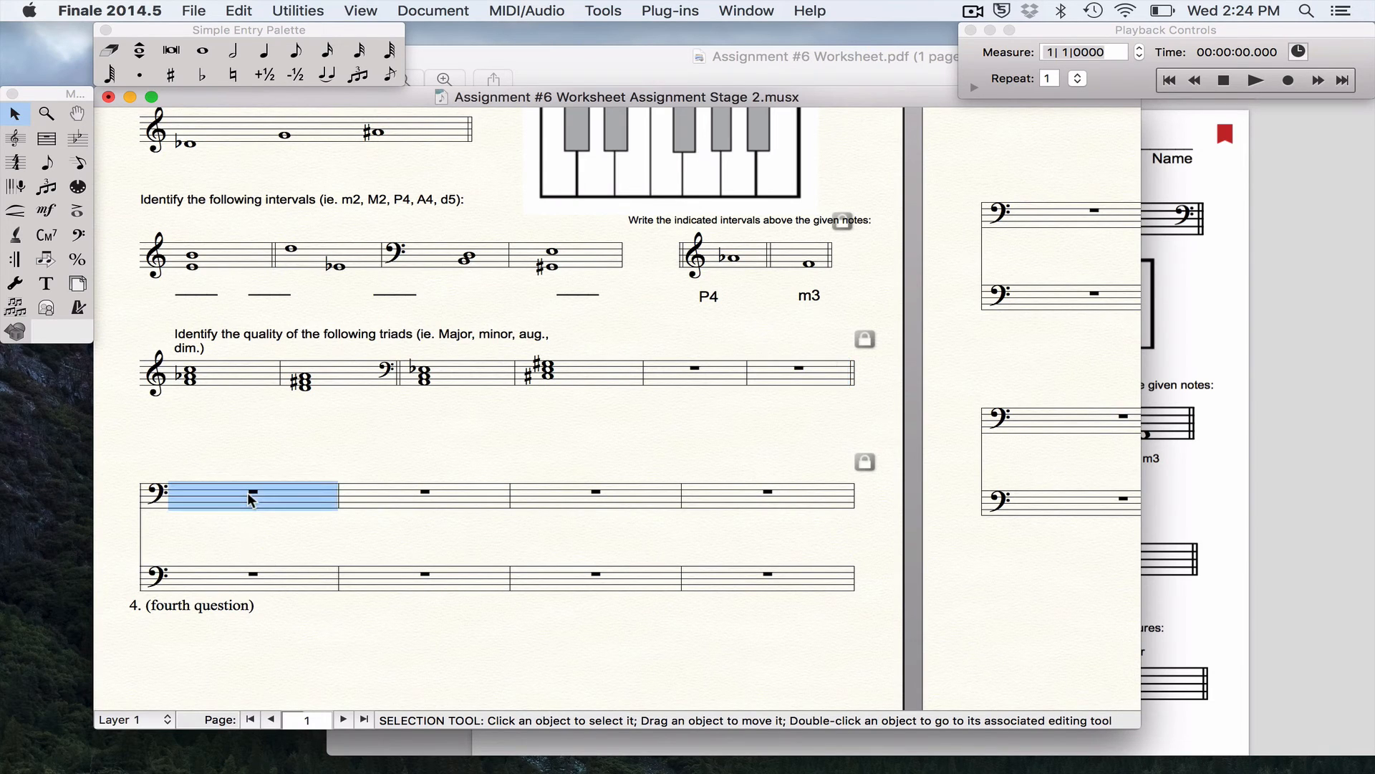
{"action": "key", "text": "Up"}
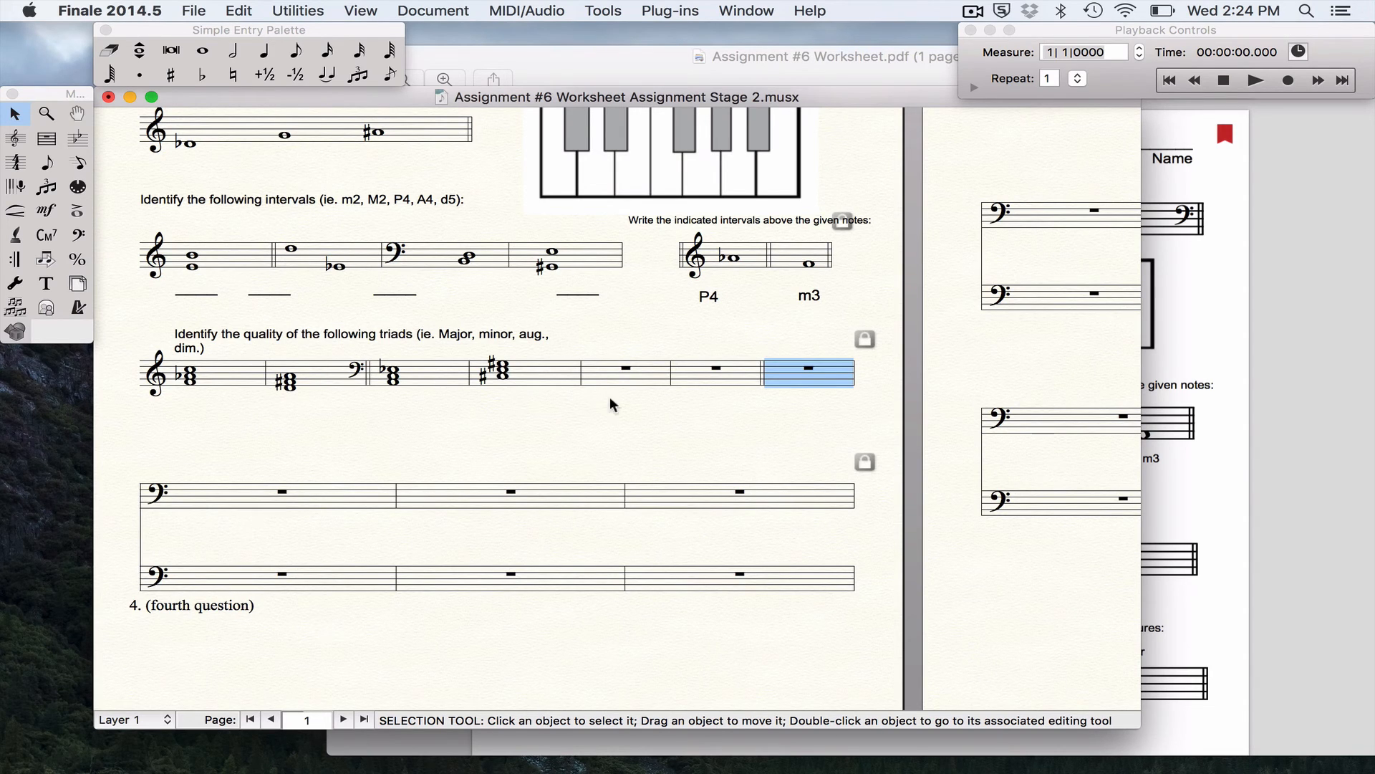
{"action": "left_click", "coordinate": [614, 378]}
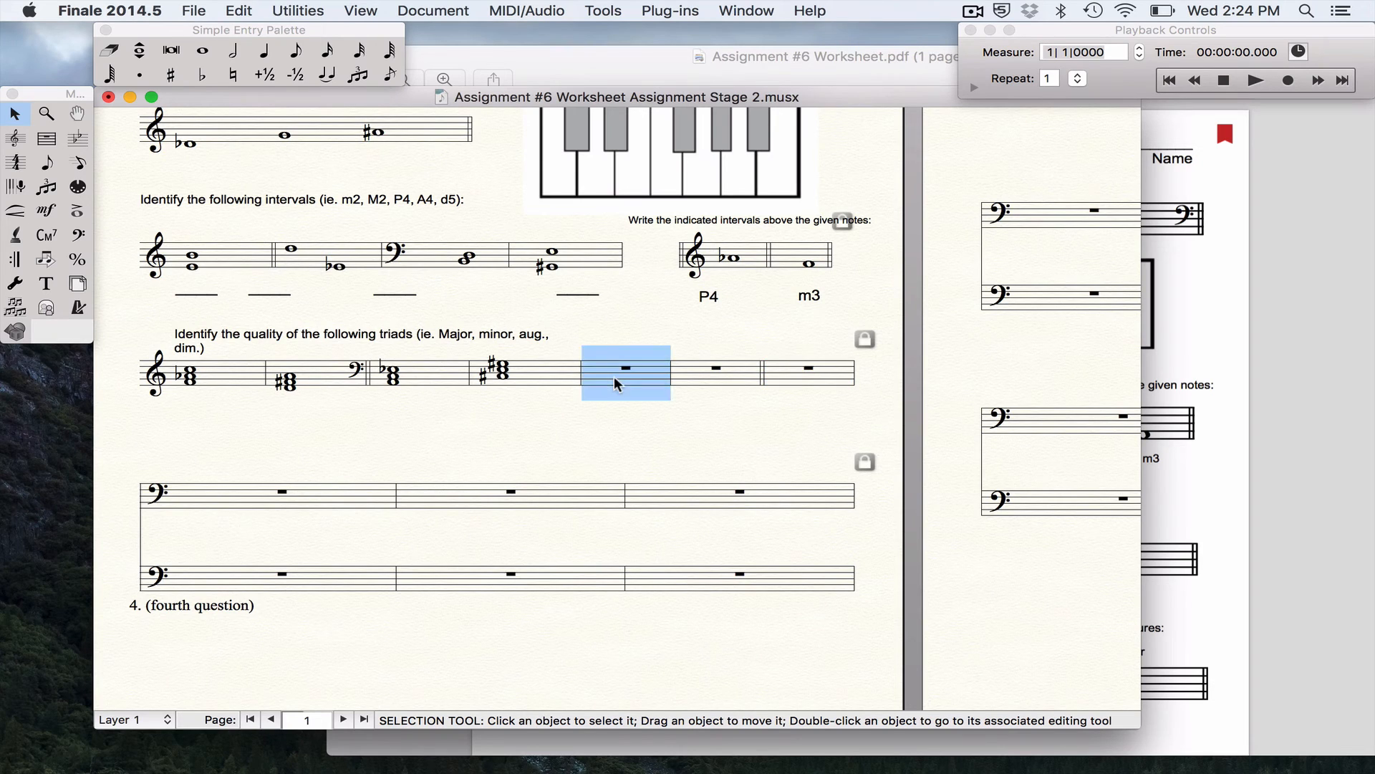
{"action": "left_click", "coordinate": [15, 139]}
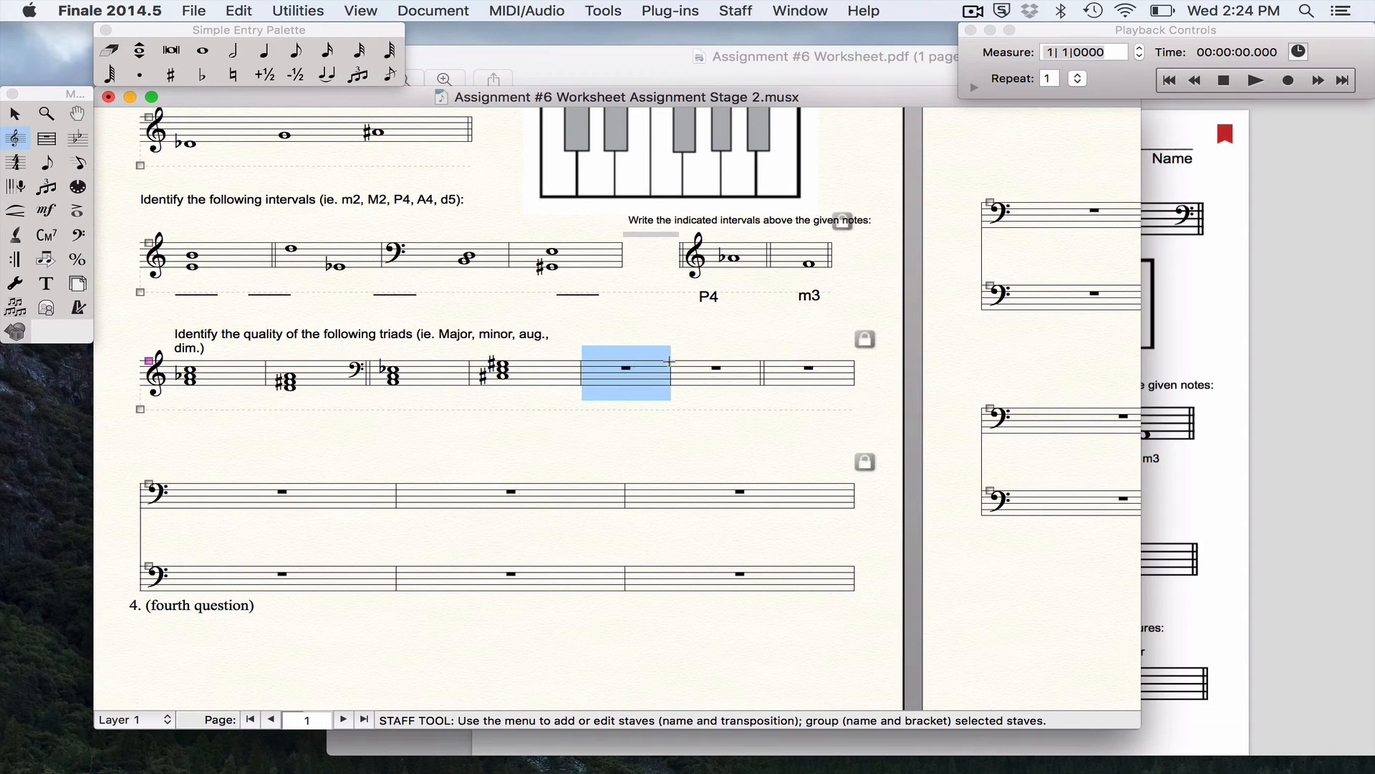
{"action": "right_click", "coordinate": [623, 389]}
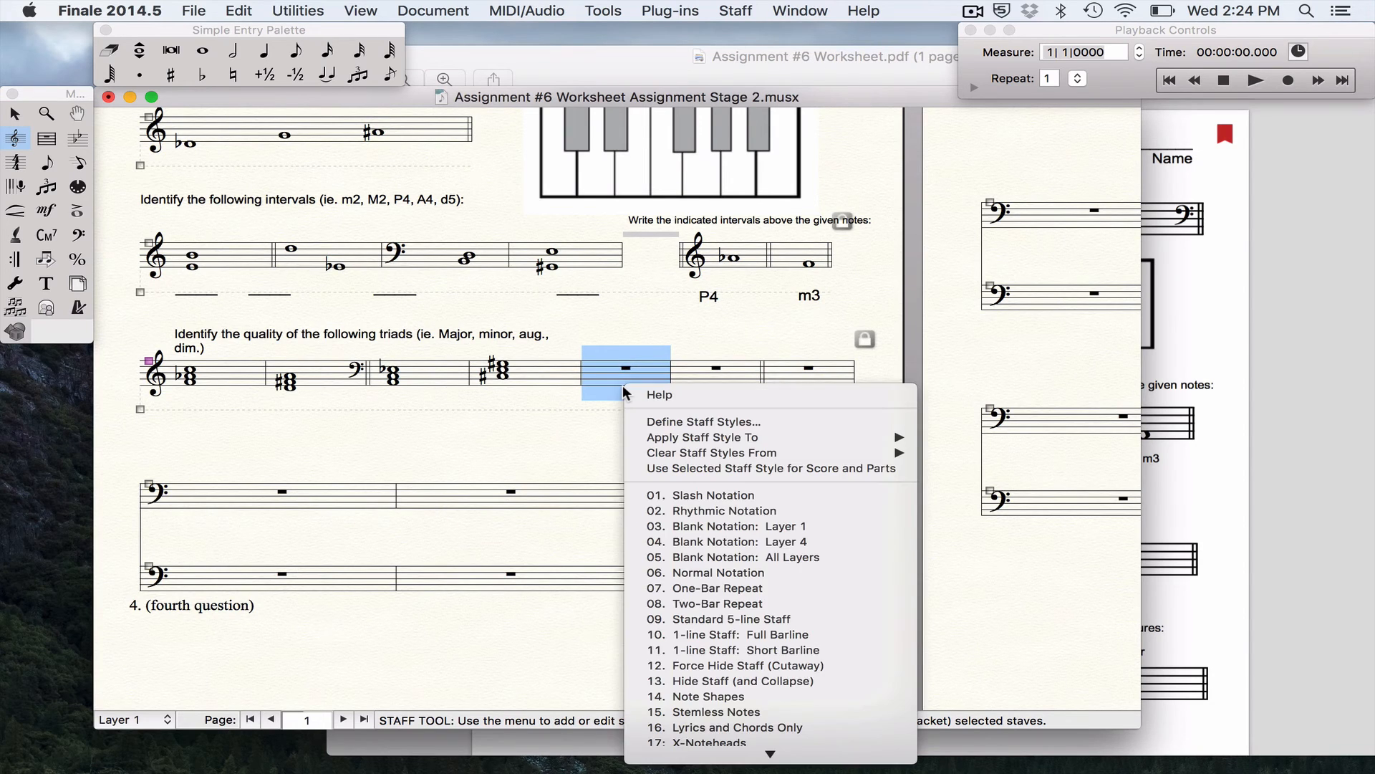
{"action": "scroll", "coordinate": [772, 699], "scroll_direction": "down", "scroll_amount": 3}
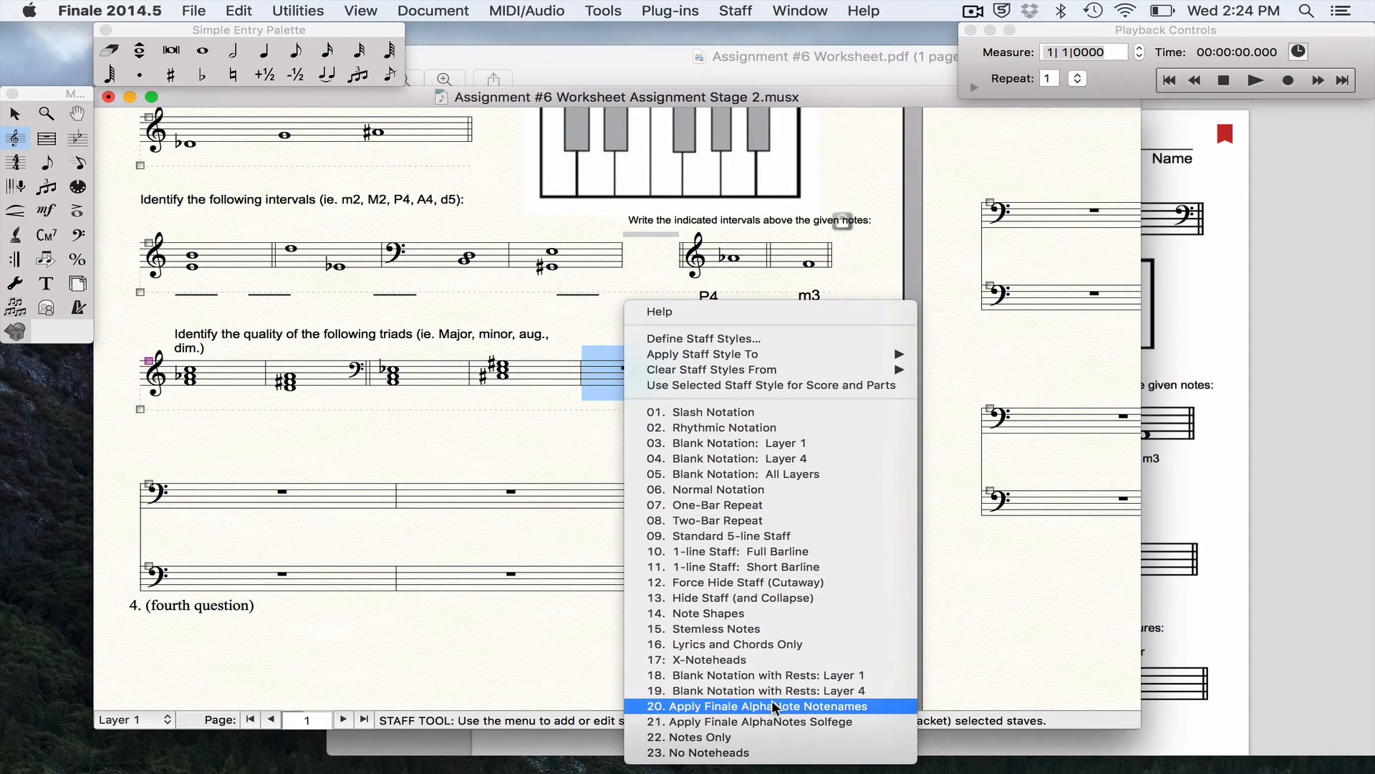
{"action": "left_click", "coordinate": [734, 596]}
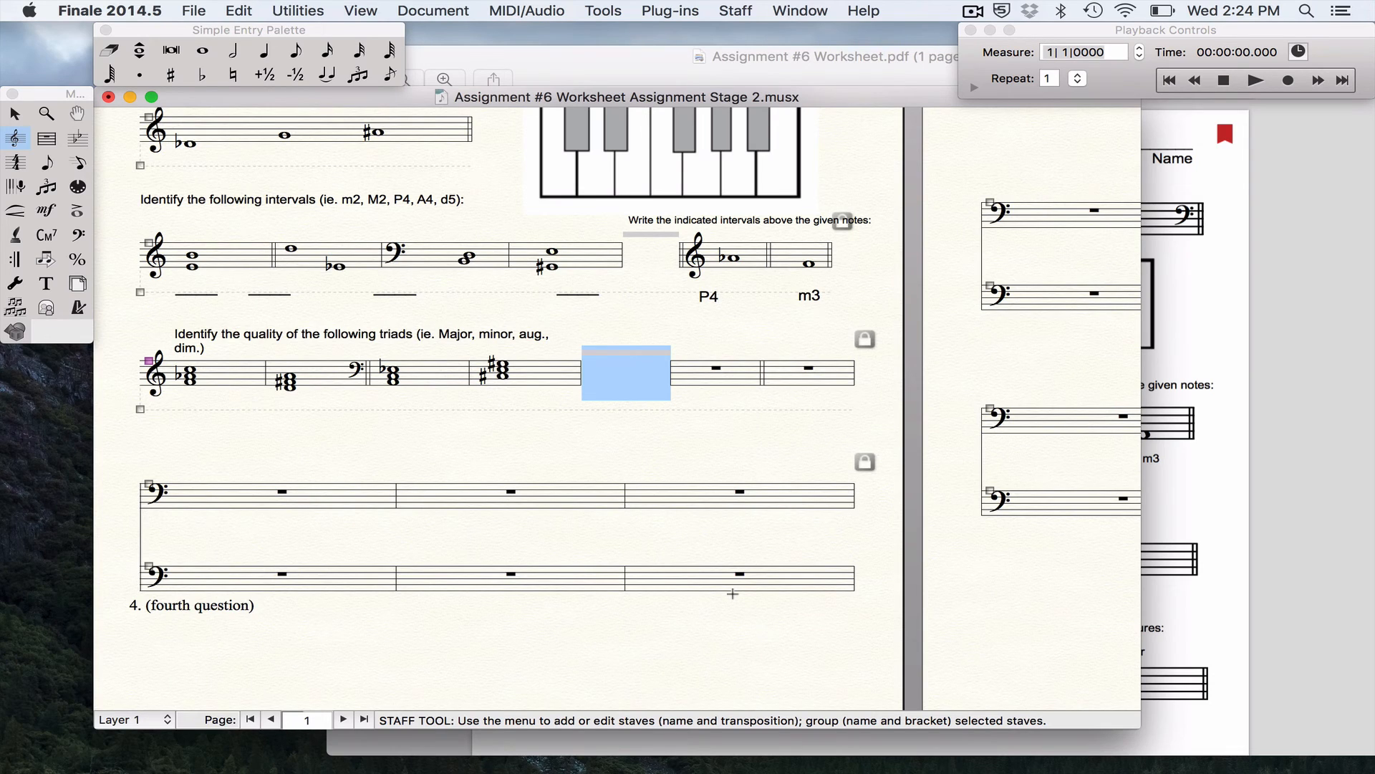
Following the reference PDF, add a bass clef at measure 16 to the next clef change, always shown at 100% and placed after the barline
{"action": "key", "text": "F4"}
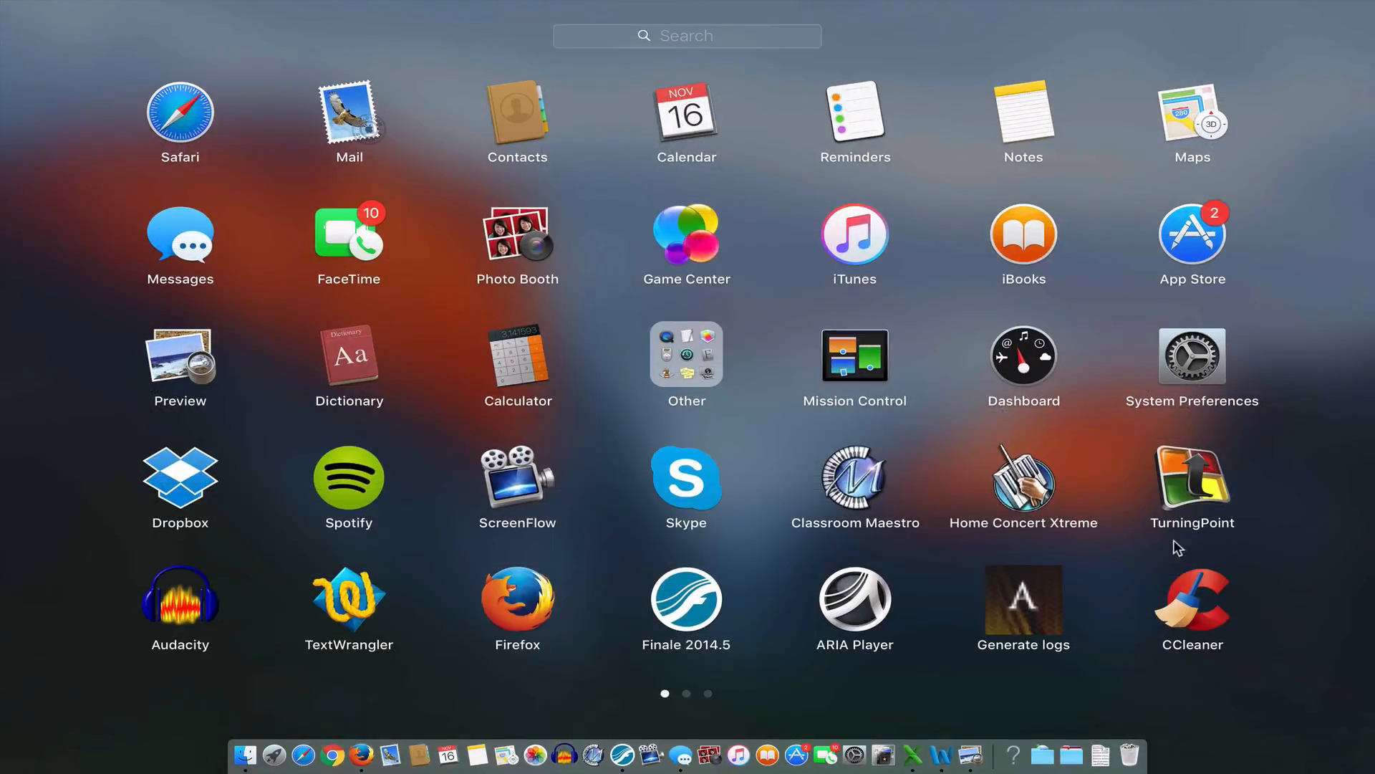
{"action": "left_click", "coordinate": [1179, 548]}
{"action": "left_click", "coordinate": [1278, 669]}
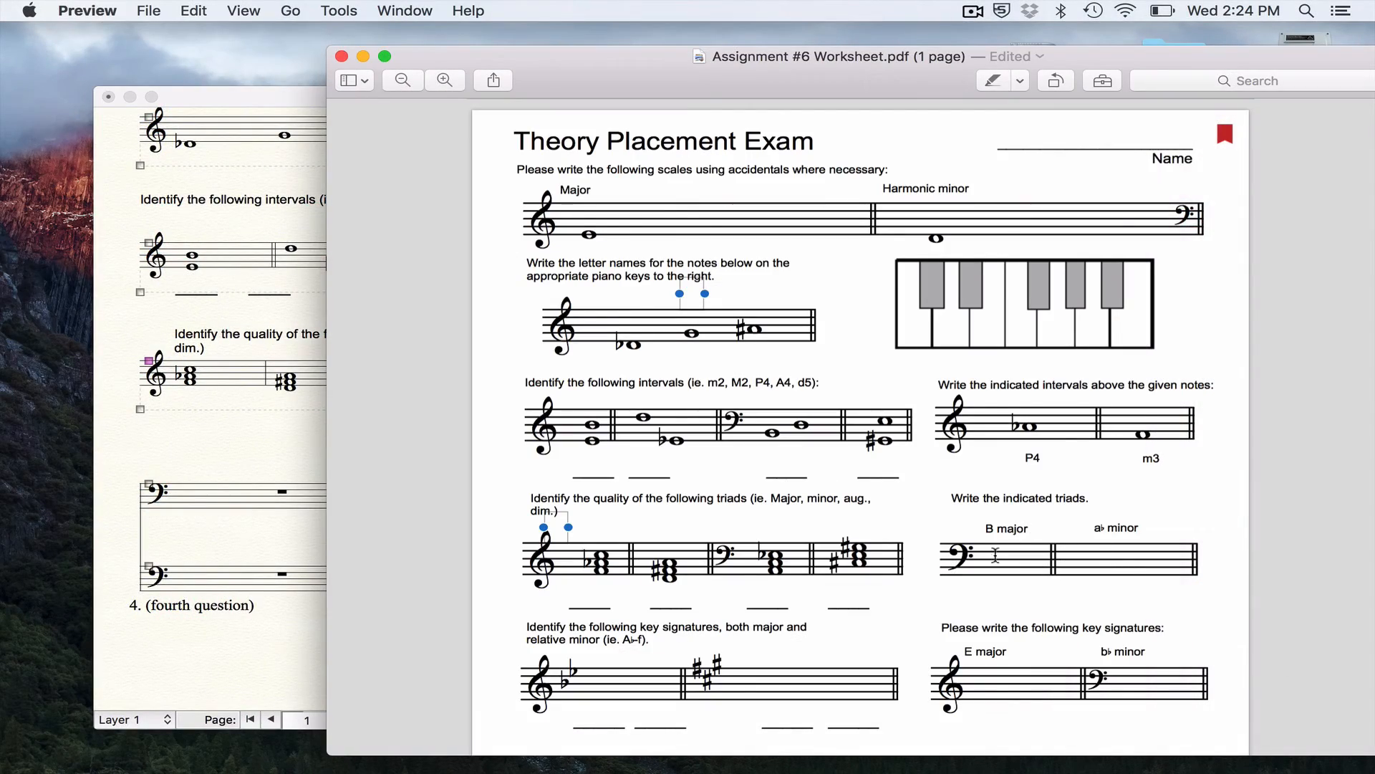
{"action": "left_click", "coordinate": [281, 445]}
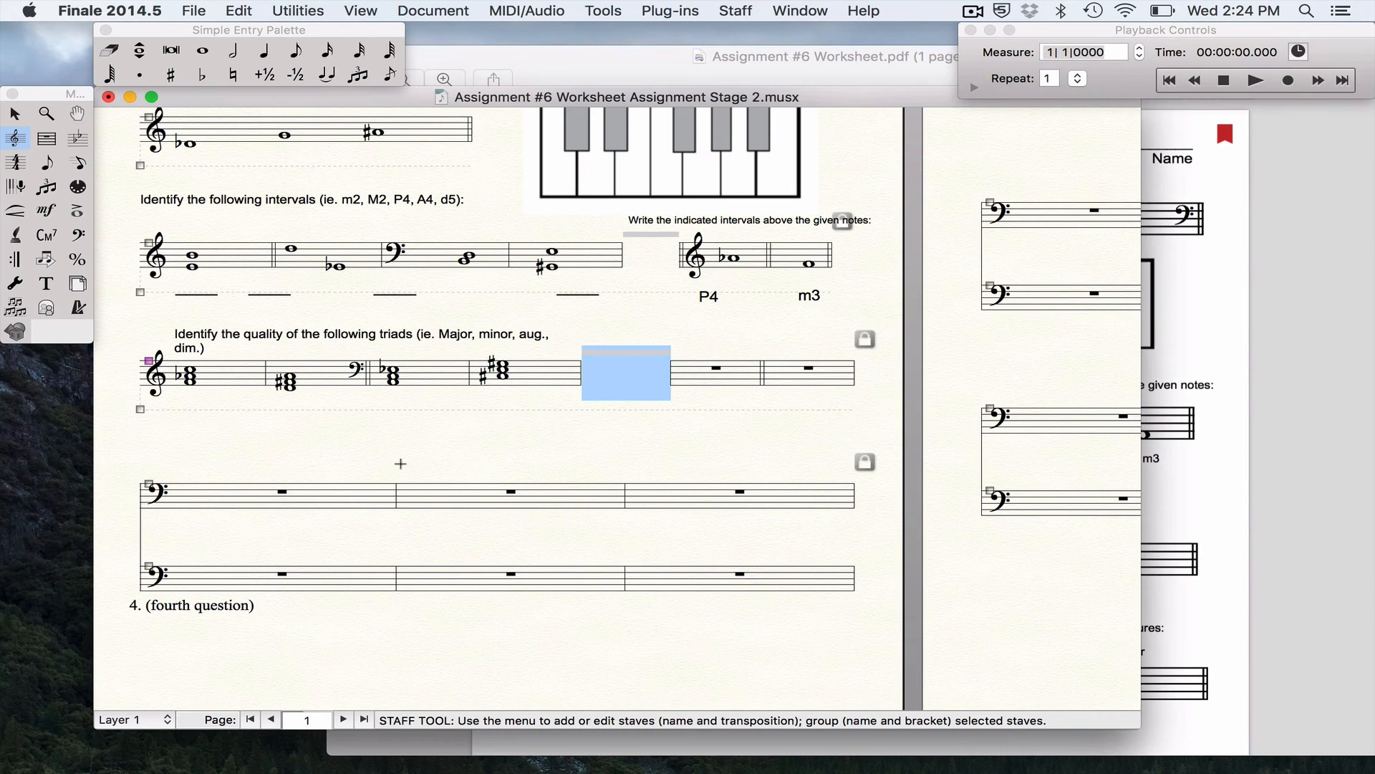
{"action": "left_click", "coordinate": [692, 372]}
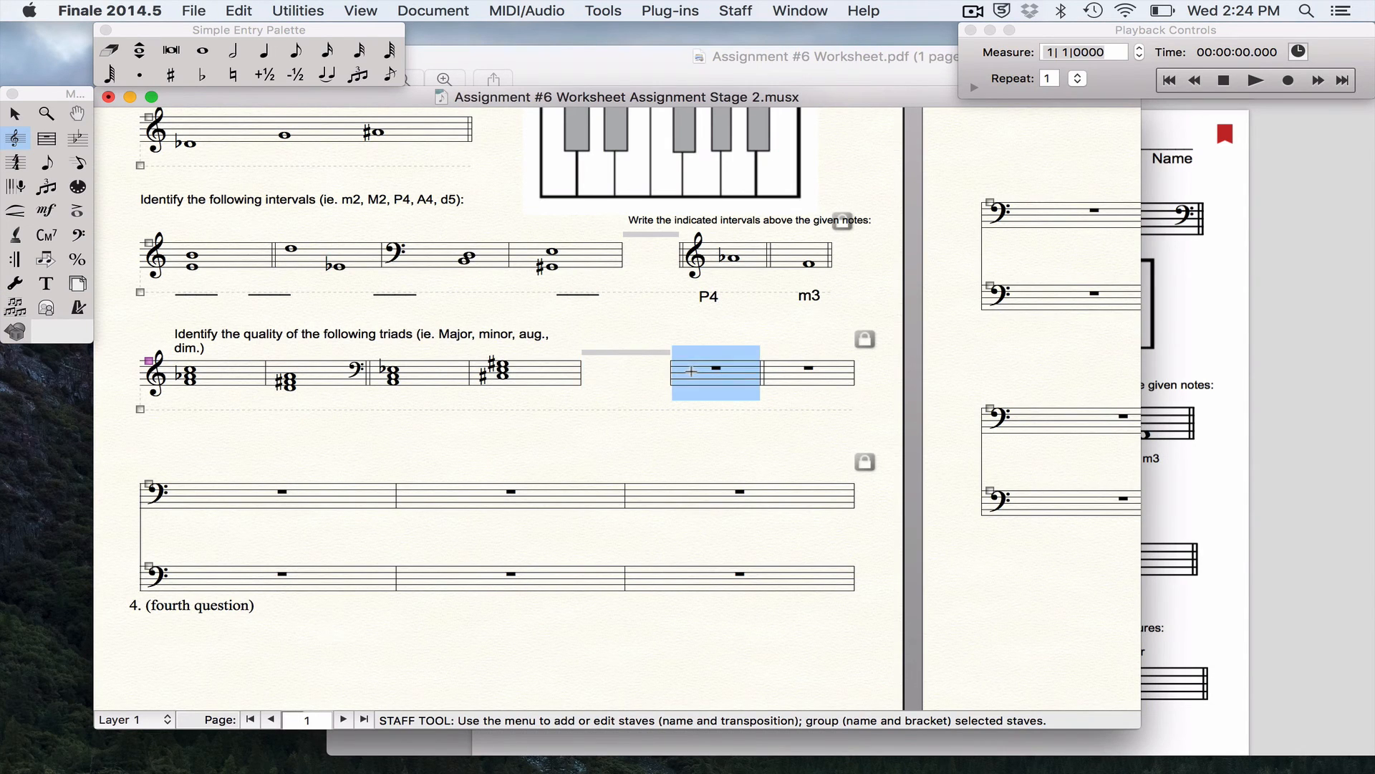
{"action": "left_click", "coordinate": [83, 240]}
{"action": "double_click", "coordinate": [717, 385]}
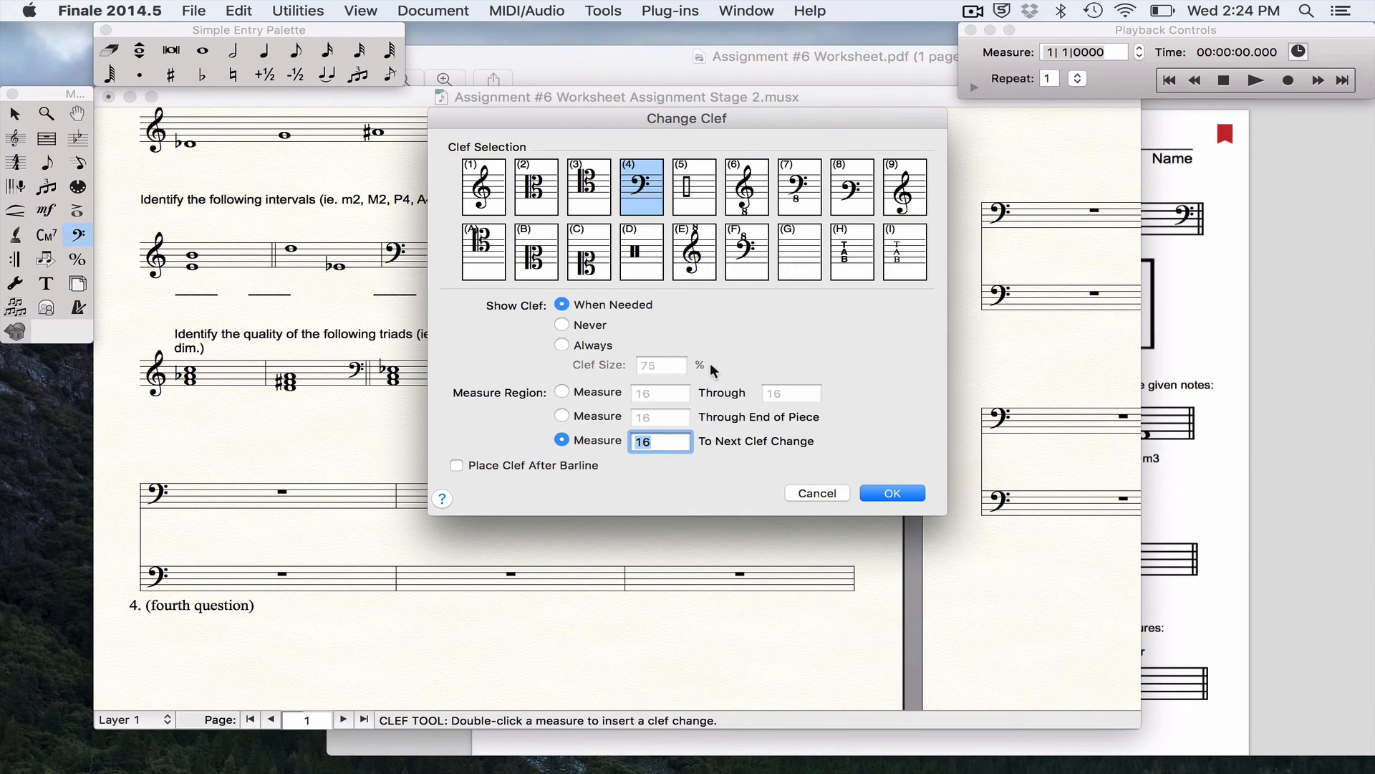
{"action": "left_click", "coordinate": [563, 346]}
{"action": "type", "text": "100"}
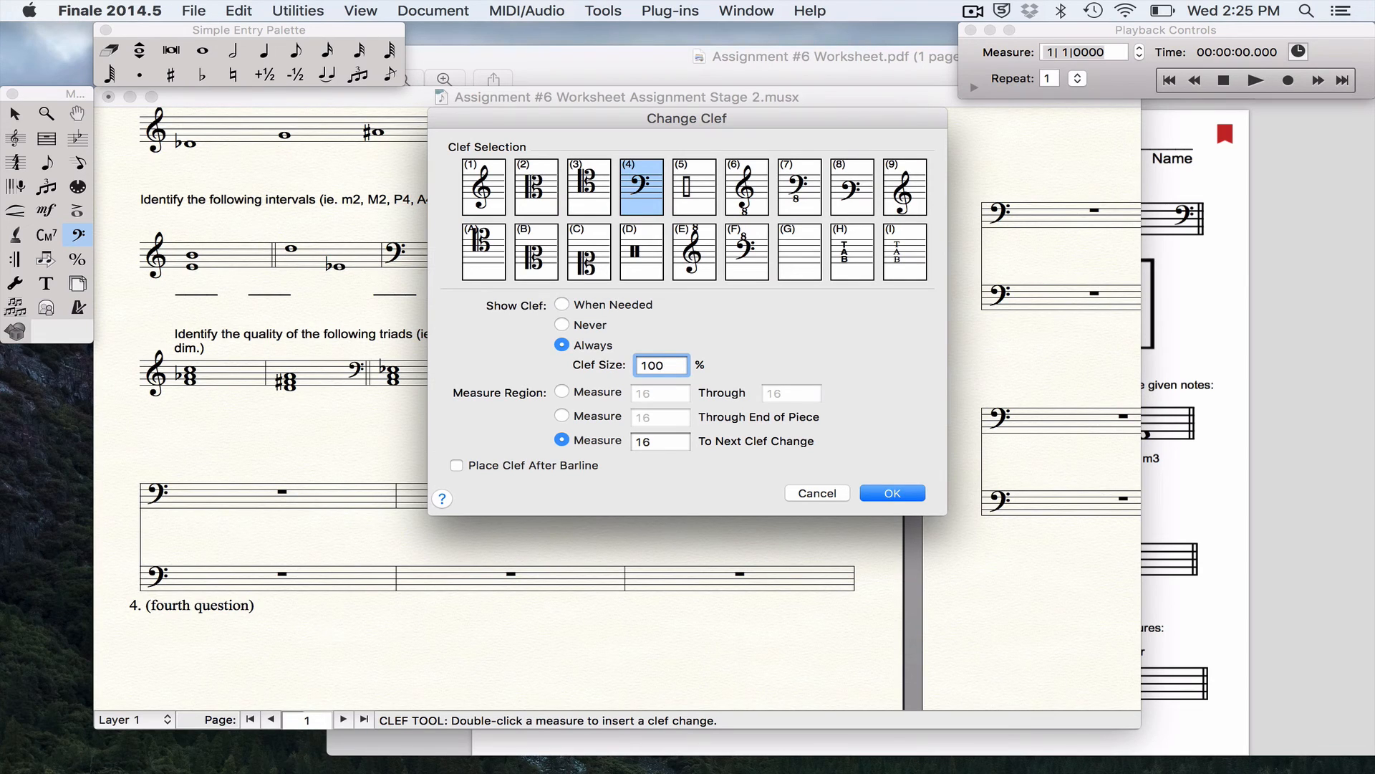
{"action": "left_click", "coordinate": [457, 465]}
{"action": "left_click", "coordinate": [887, 490]}
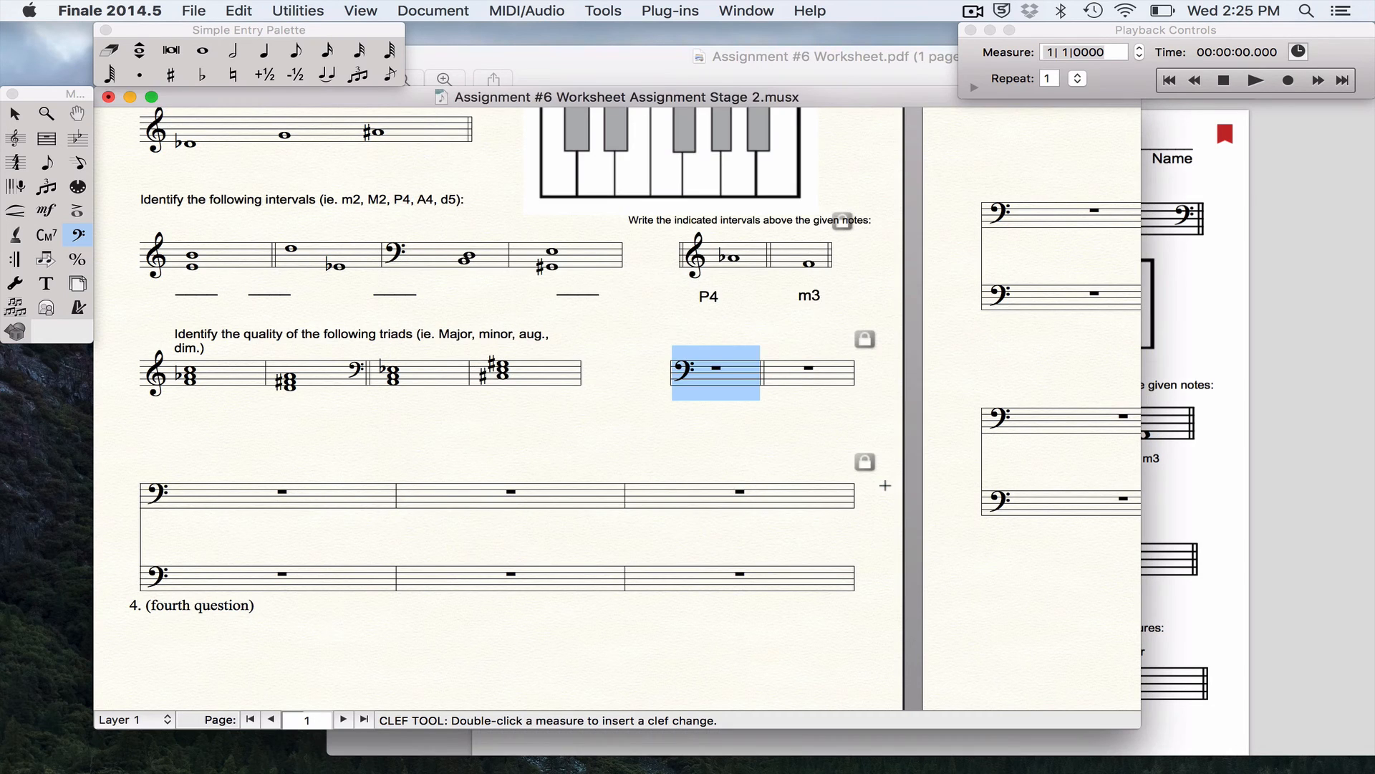
Copy the heading "Write the indicated triads." from the reference PDF into a new Finale text block above the triad system's bass-clef measures
{"action": "left_click", "coordinate": [1145, 503]}
{"action": "scroll", "coordinate": [1022, 516], "scroll_direction": "down", "scroll_amount": 1}
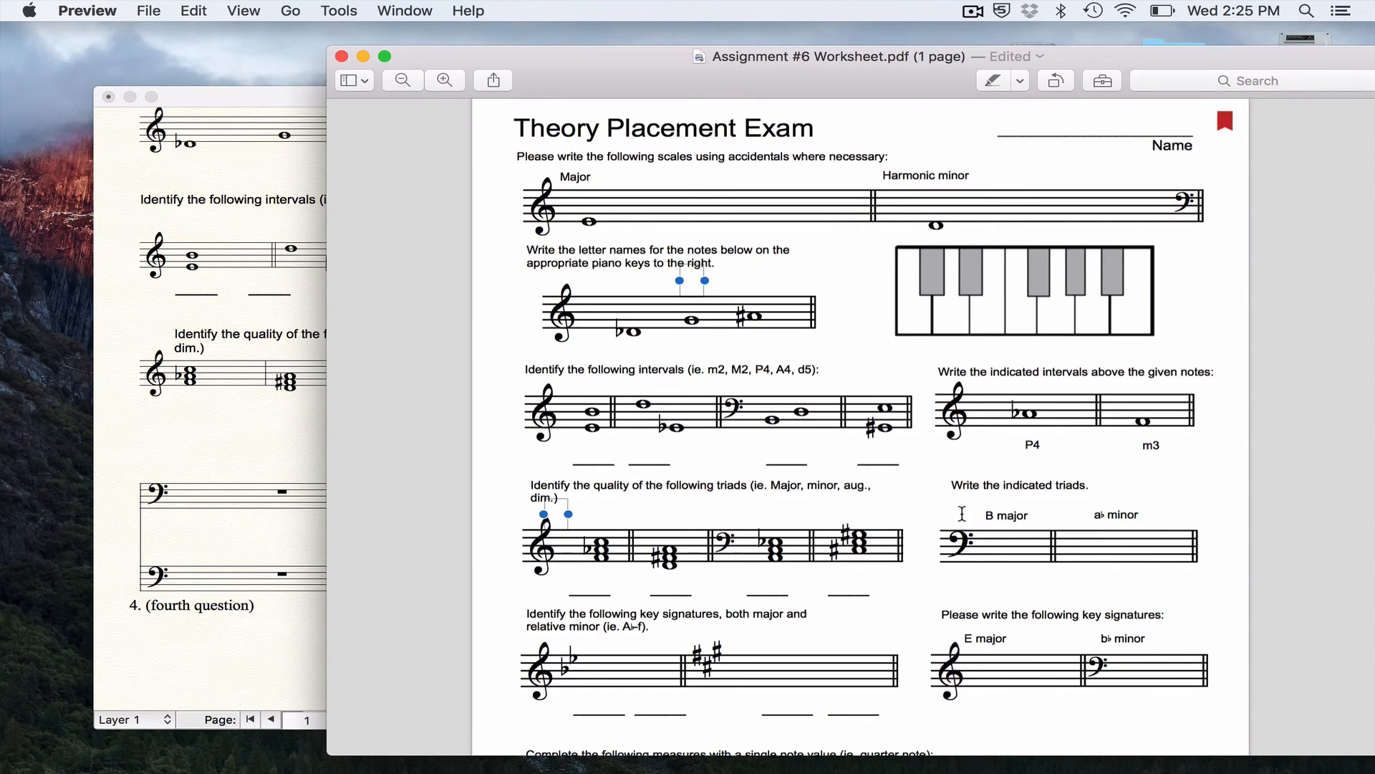
{"action": "left_click", "coordinate": [951, 481]}
{"action": "left_click_drag", "start_coordinate": [950, 481], "coordinate": [1093, 486]}
{"action": "key", "text": "super+c"}
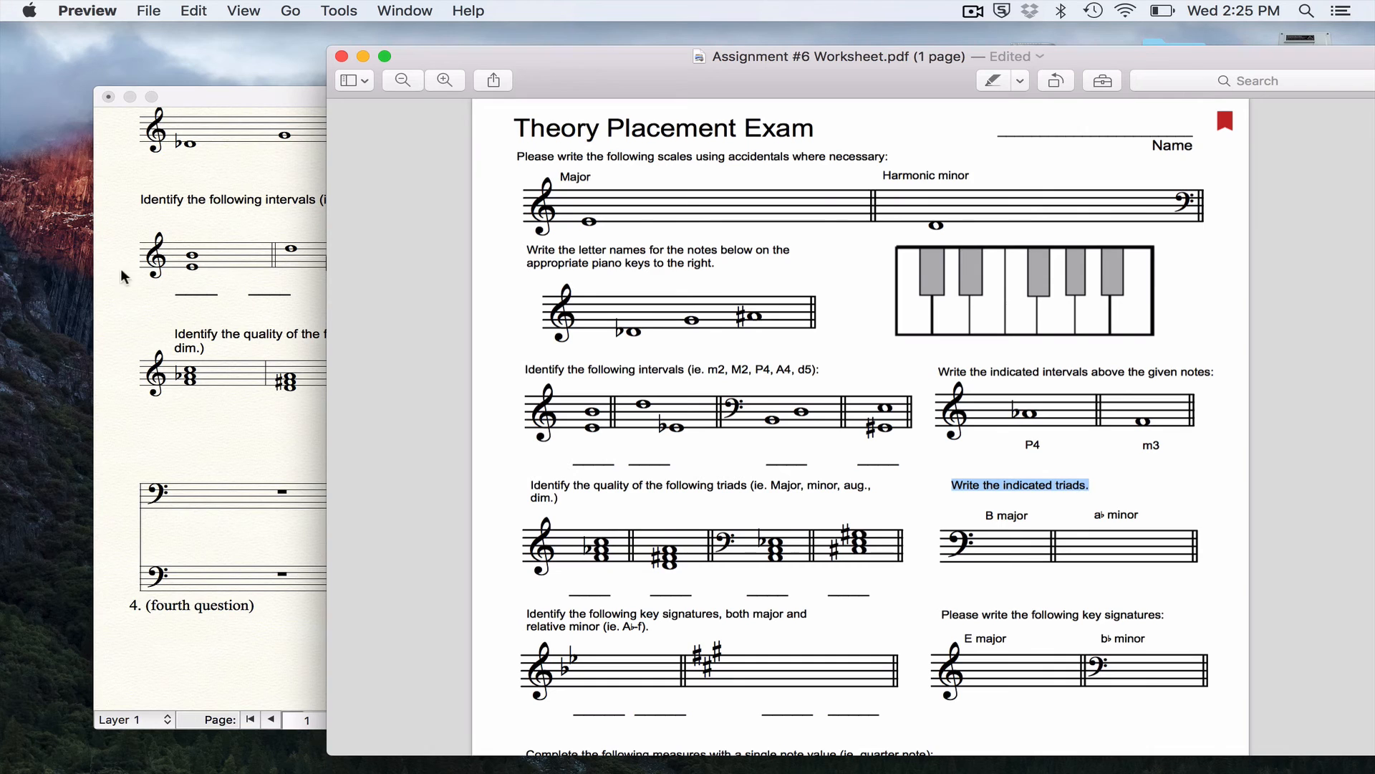
{"action": "left_click", "coordinate": [143, 295]}
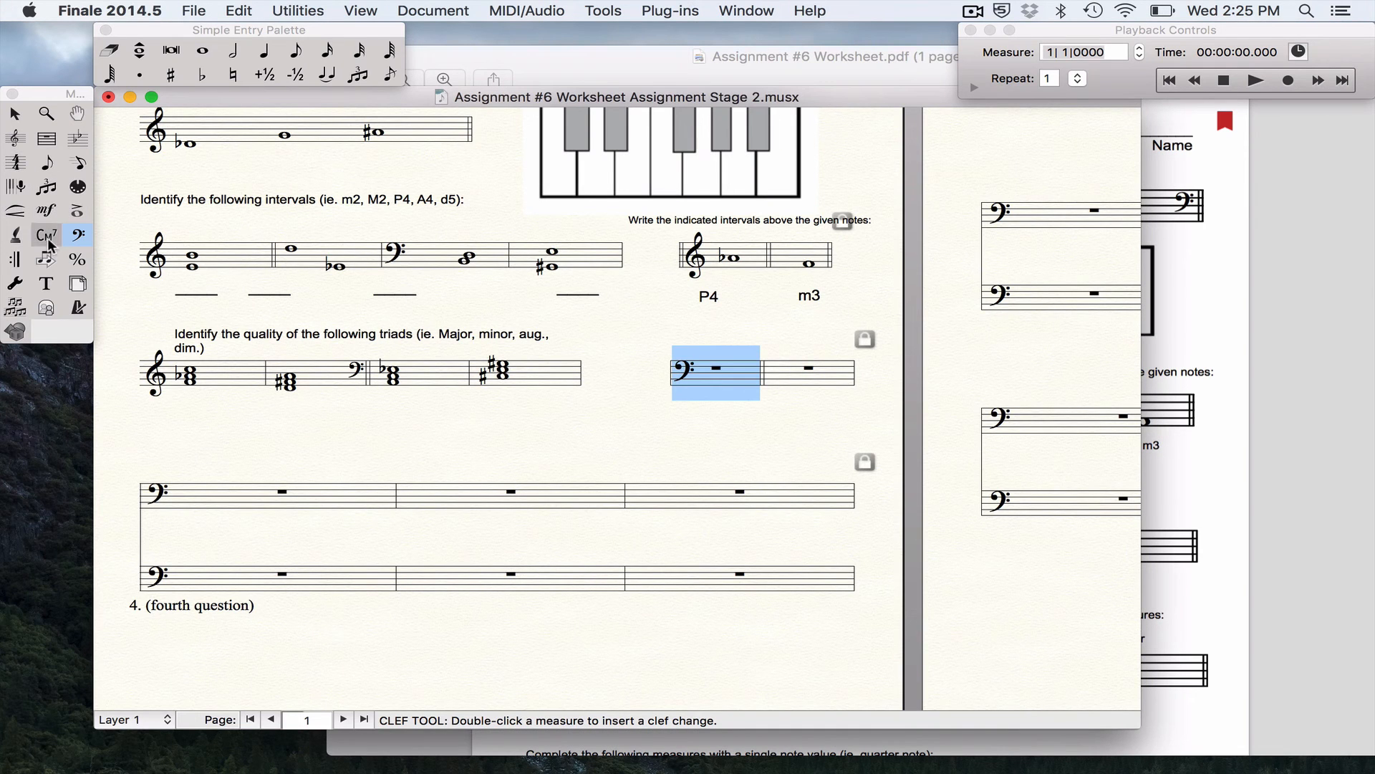
{"action": "left_click", "coordinate": [45, 283]}
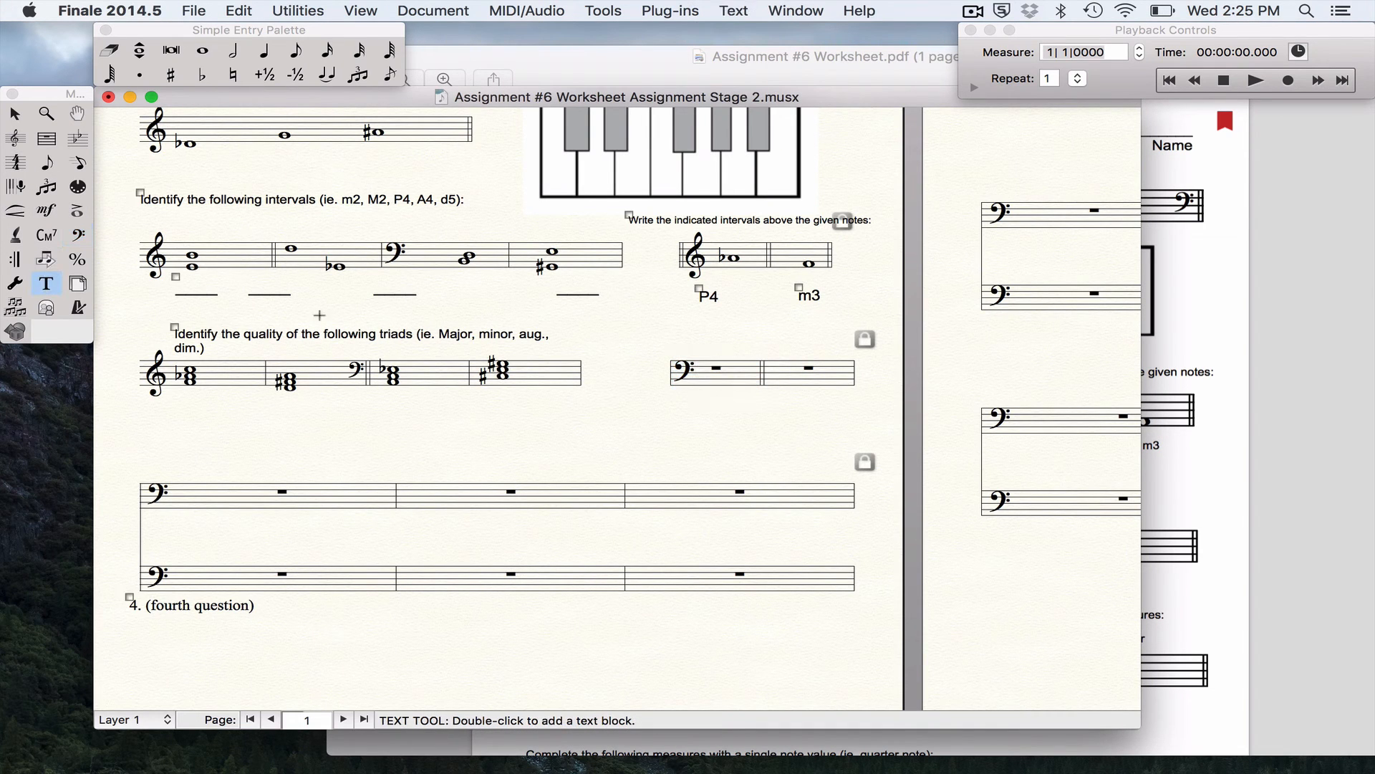
{"action": "double_click", "coordinate": [683, 337]}
{"action": "key", "text": "super+v"}
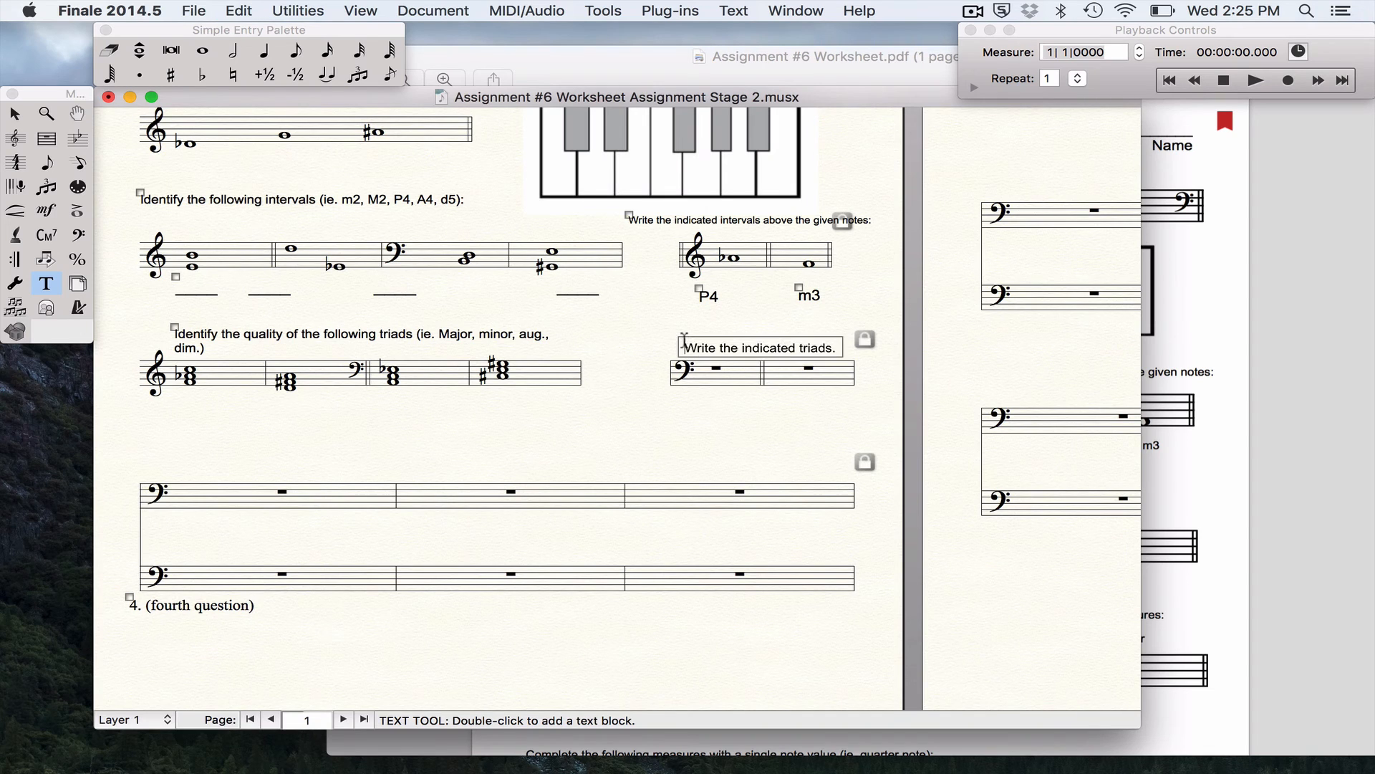
Set the "Write the indicated triads." heading to size 8 and move it slightly higher above the bass-clef measures
{"action": "key", "text": "super+a"}
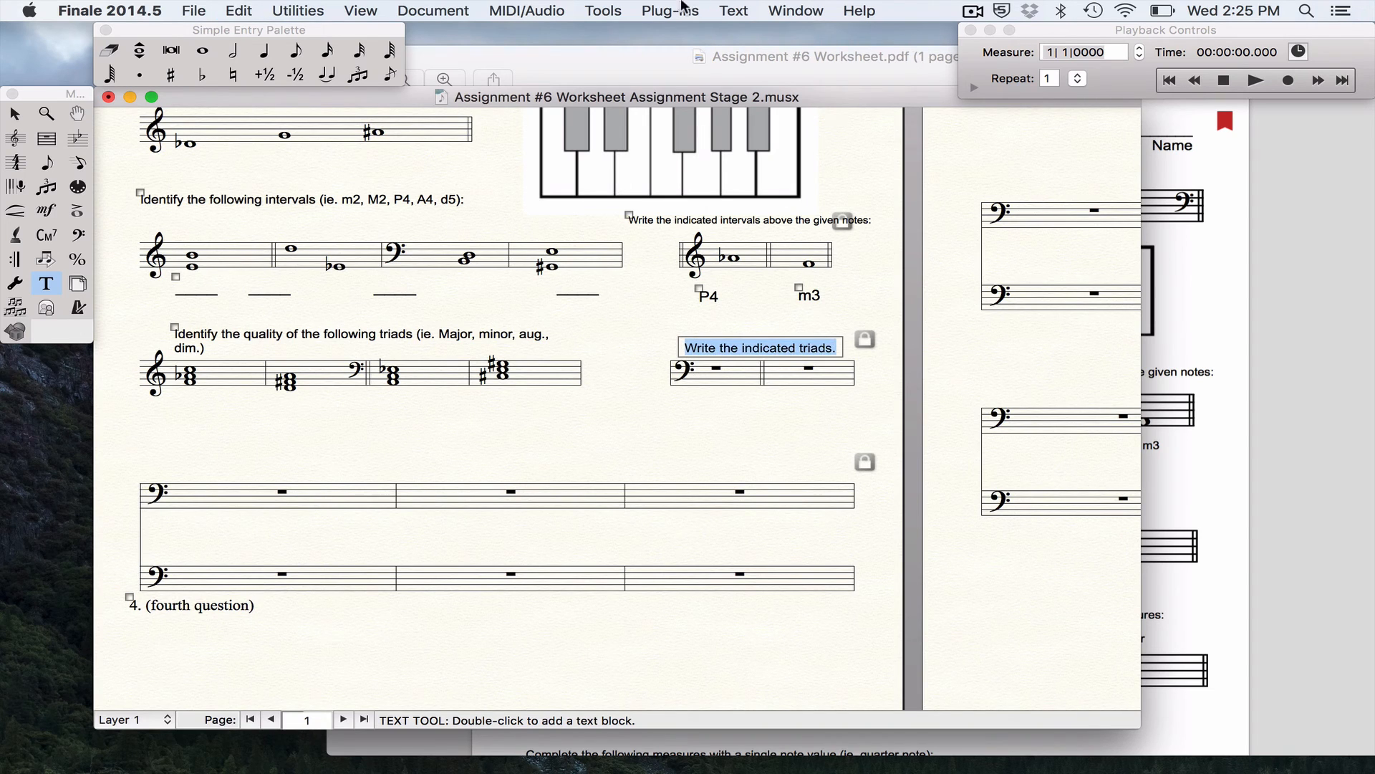
{"action": "left_click", "coordinate": [725, 9]}
{"action": "mouse_move", "coordinate": [728, 50]}
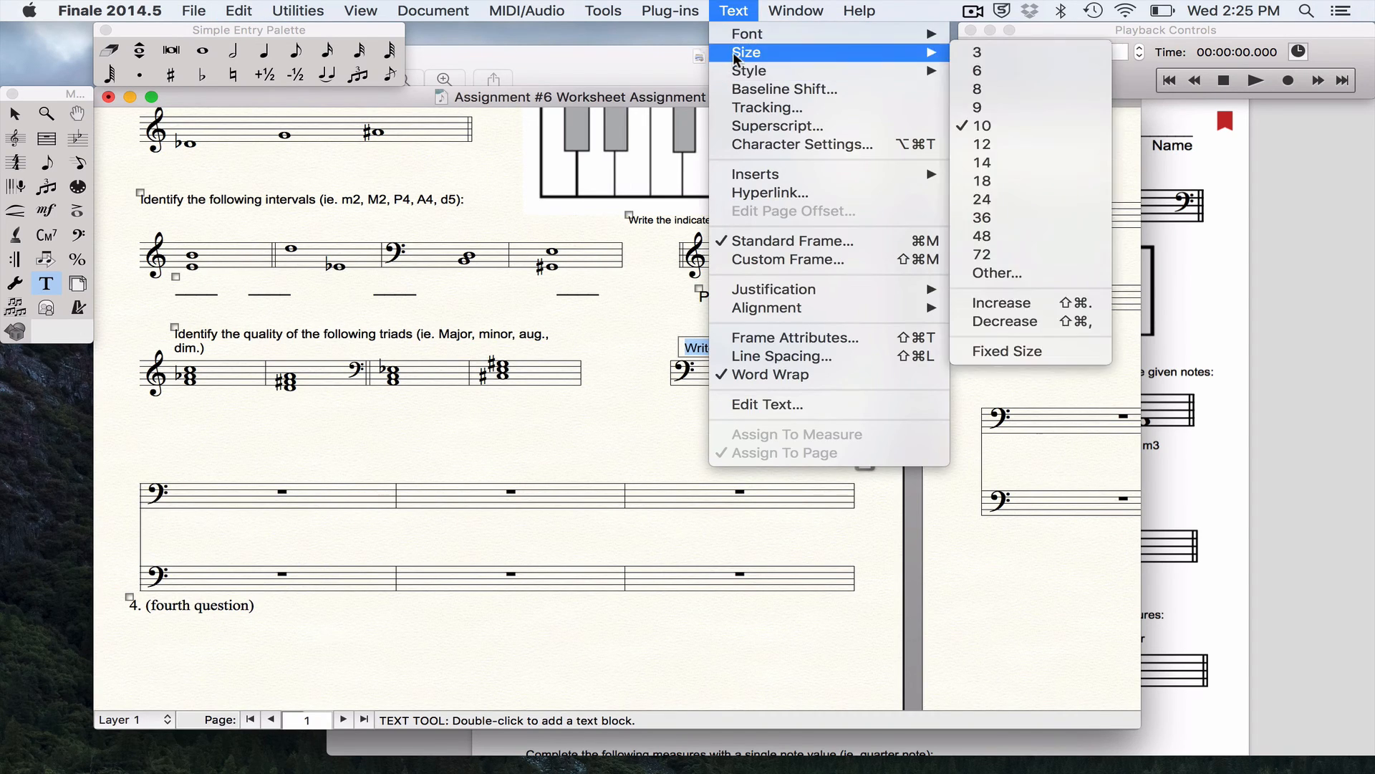
{"action": "left_click", "coordinate": [978, 90]}
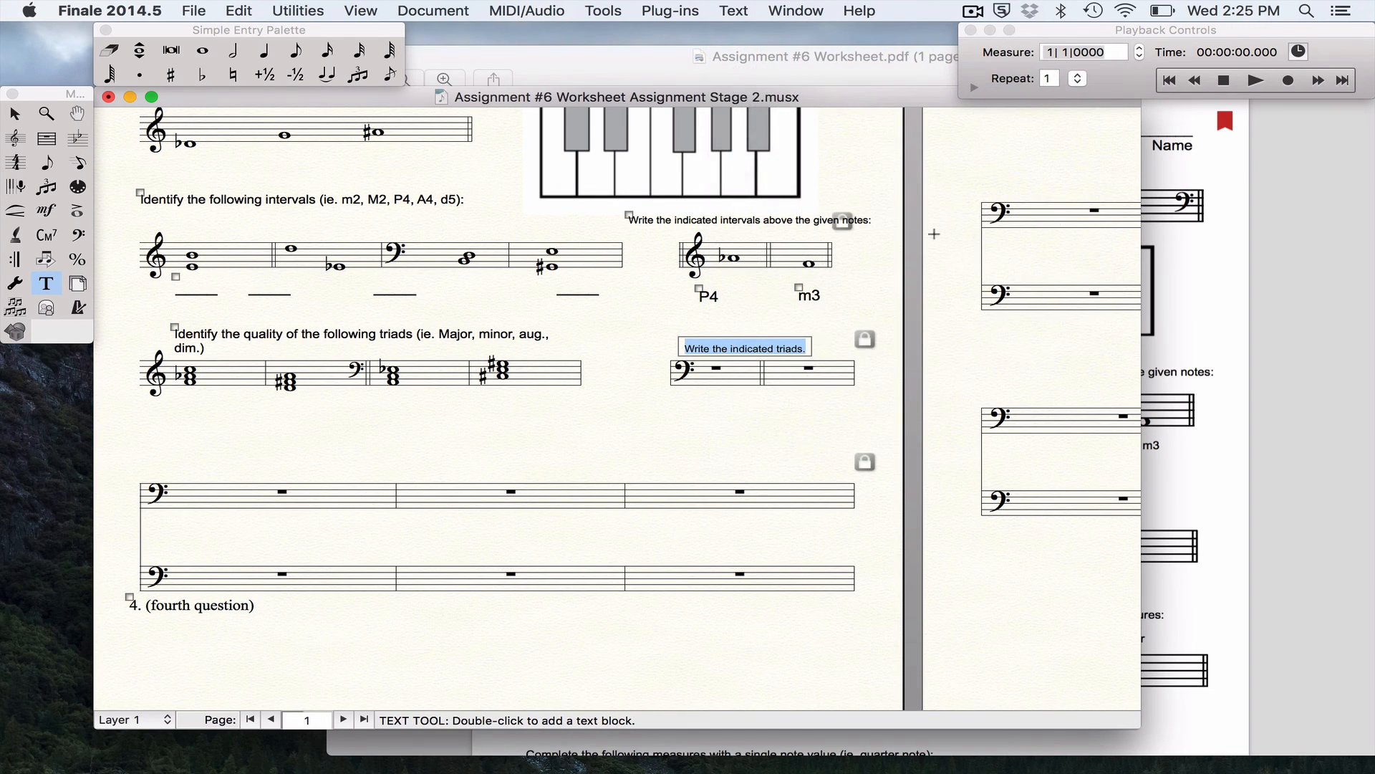
{"action": "left_click", "coordinate": [793, 423]}
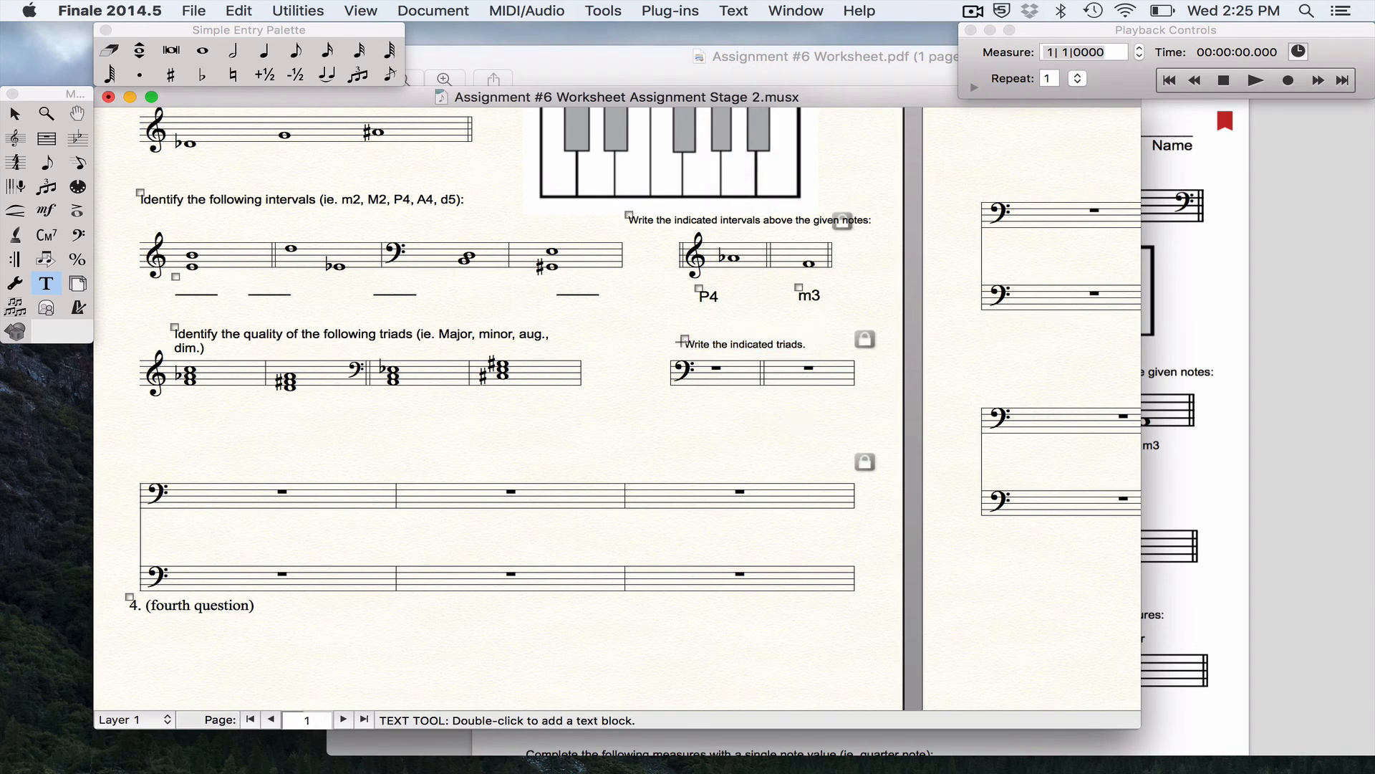
{"action": "left_click_drag", "start_coordinate": [682, 337], "coordinate": [679, 321]}
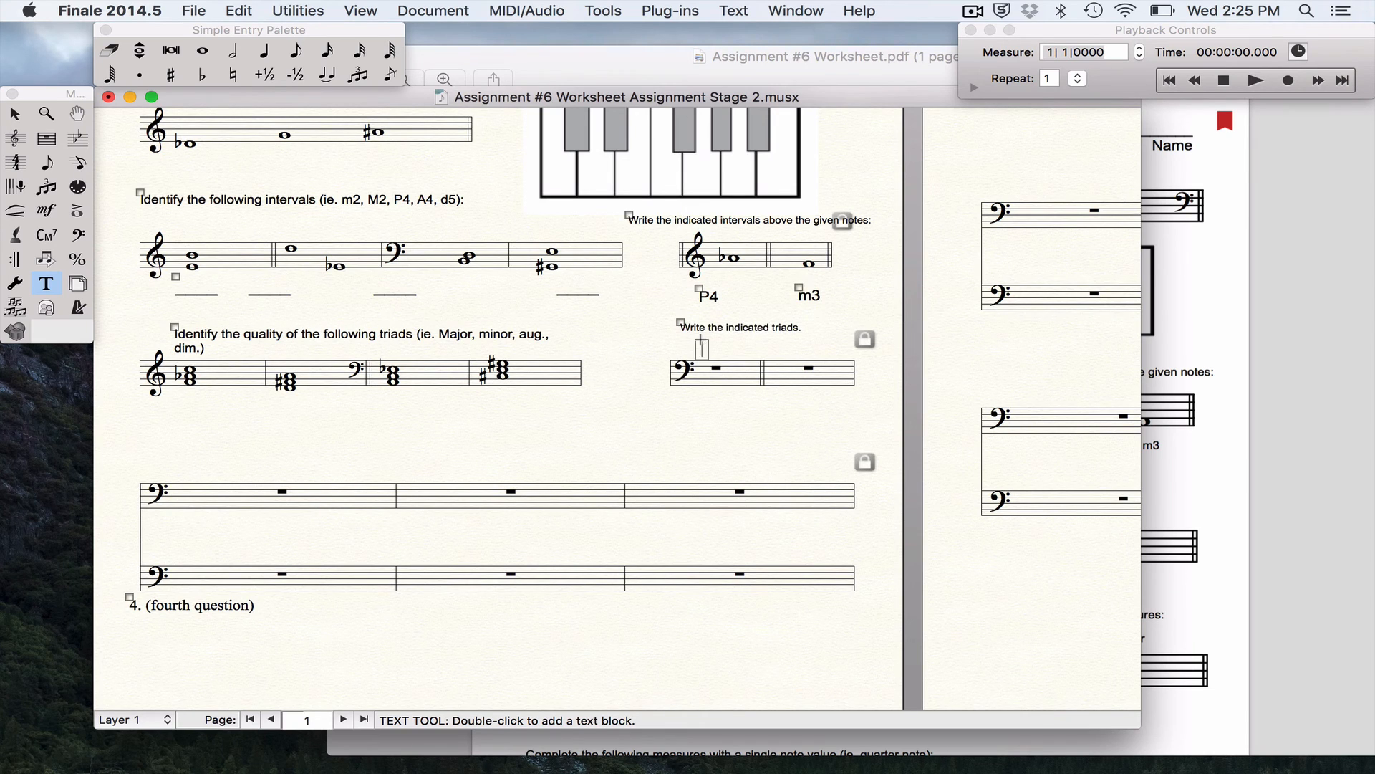
Check the triad labels in the reference PDF and enter "B Major" in a text block above the first bass-clef measure
{"action": "left_click", "coordinate": [1294, 405]}
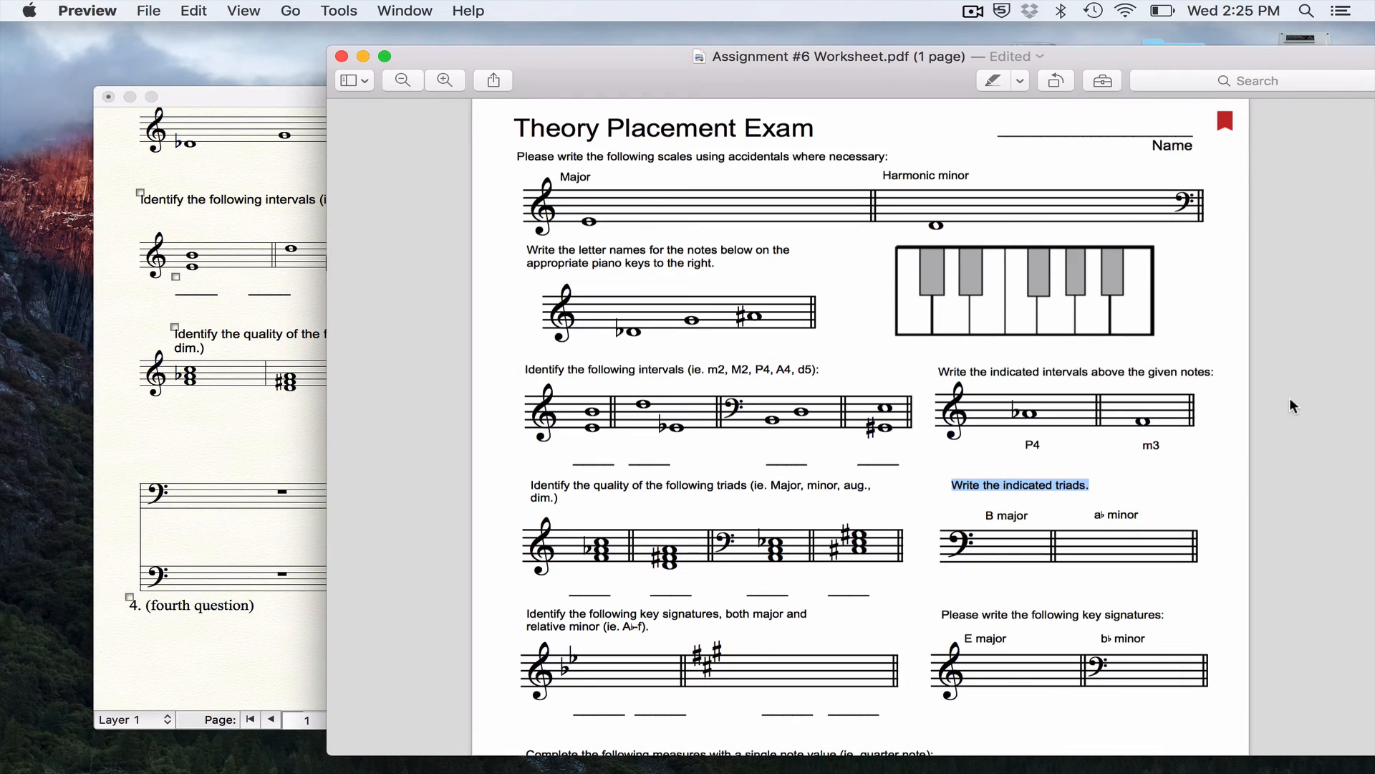
{"action": "left_click", "coordinate": [194, 452]}
{"action": "type", "text": "B"}
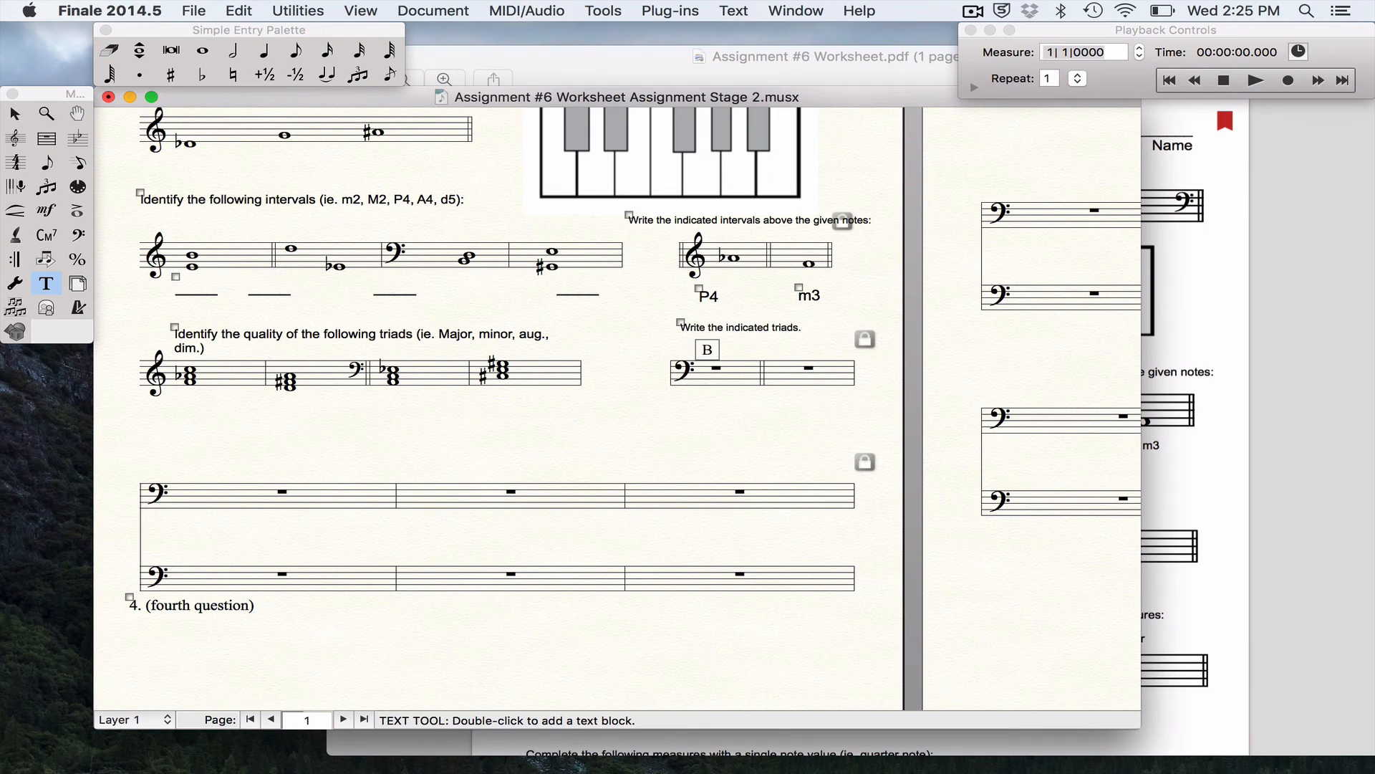
{"action": "type", "text": " Major"}
Set the font of the "B Major" label to AppleMyungjo
{"action": "key", "text": "super+a"}
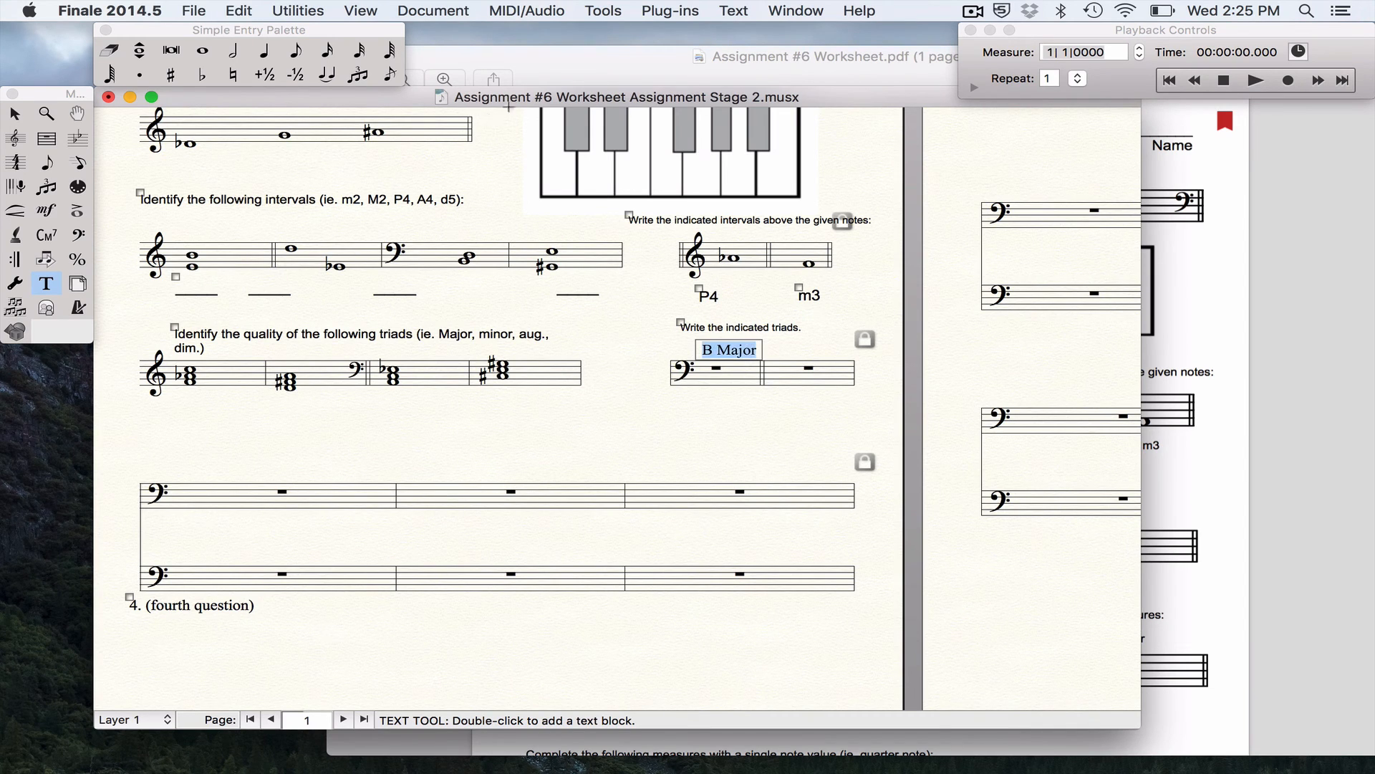
{"action": "left_click", "coordinate": [730, 10]}
{"action": "mouse_move", "coordinate": [733, 56]}
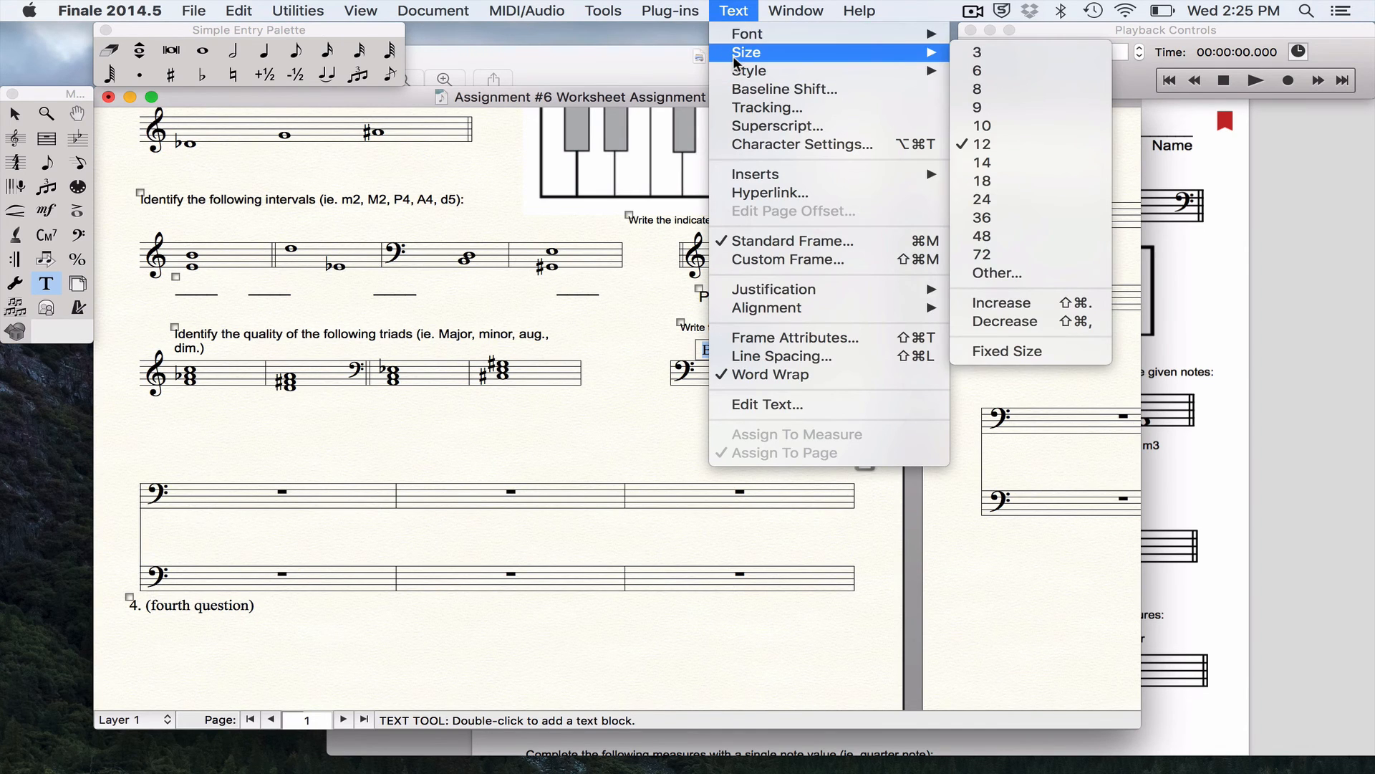
{"action": "mouse_move", "coordinate": [745, 34]}
{"action": "mouse_move", "coordinate": [1094, 590]}
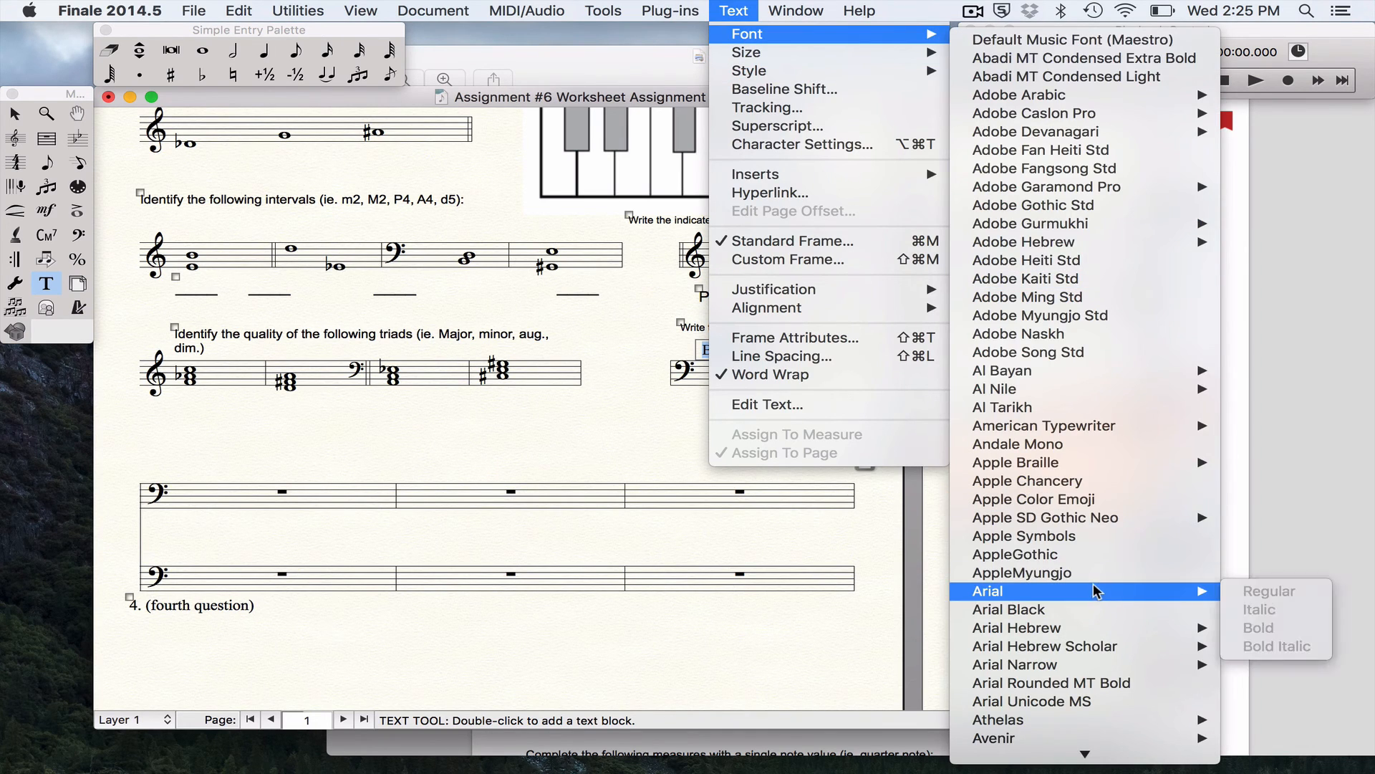
{"action": "left_click", "coordinate": [1084, 571]}
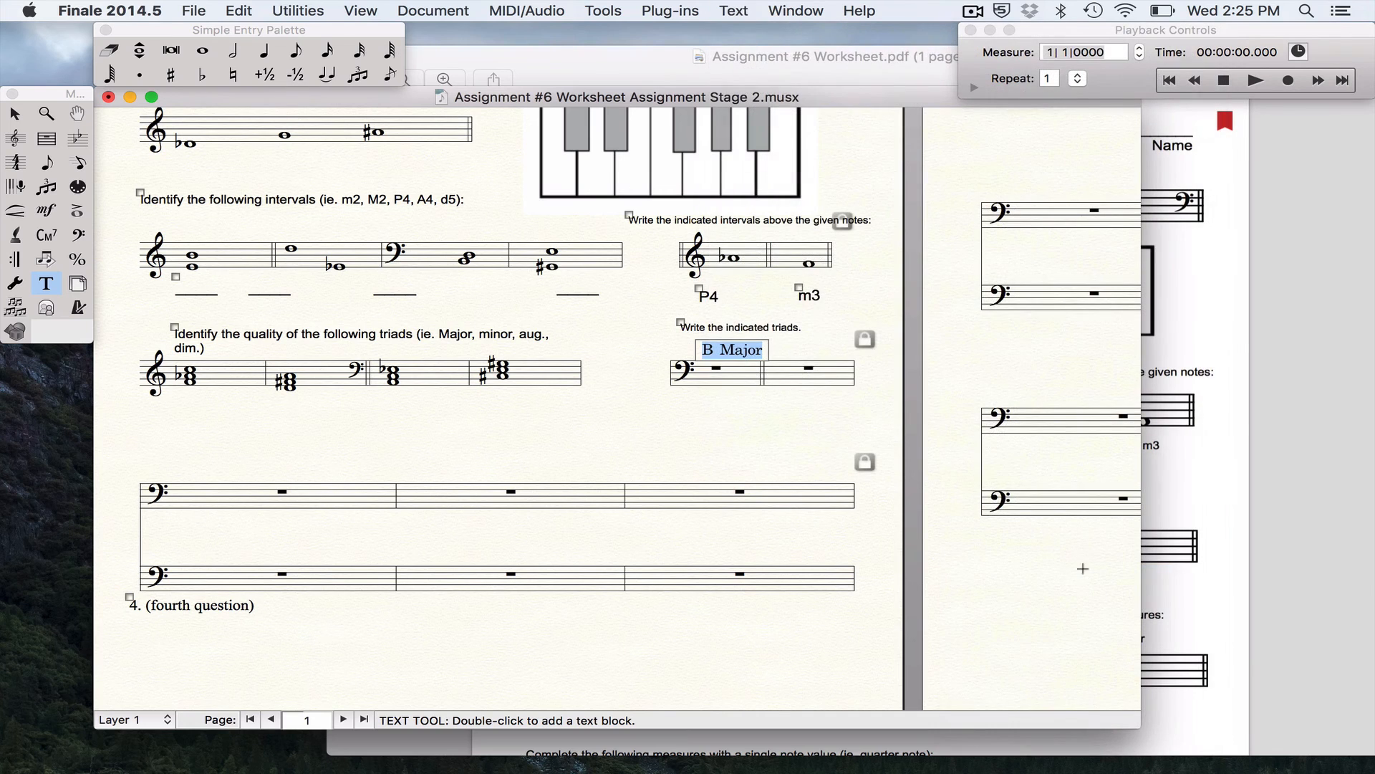
{"action": "left_click", "coordinate": [730, 10]}
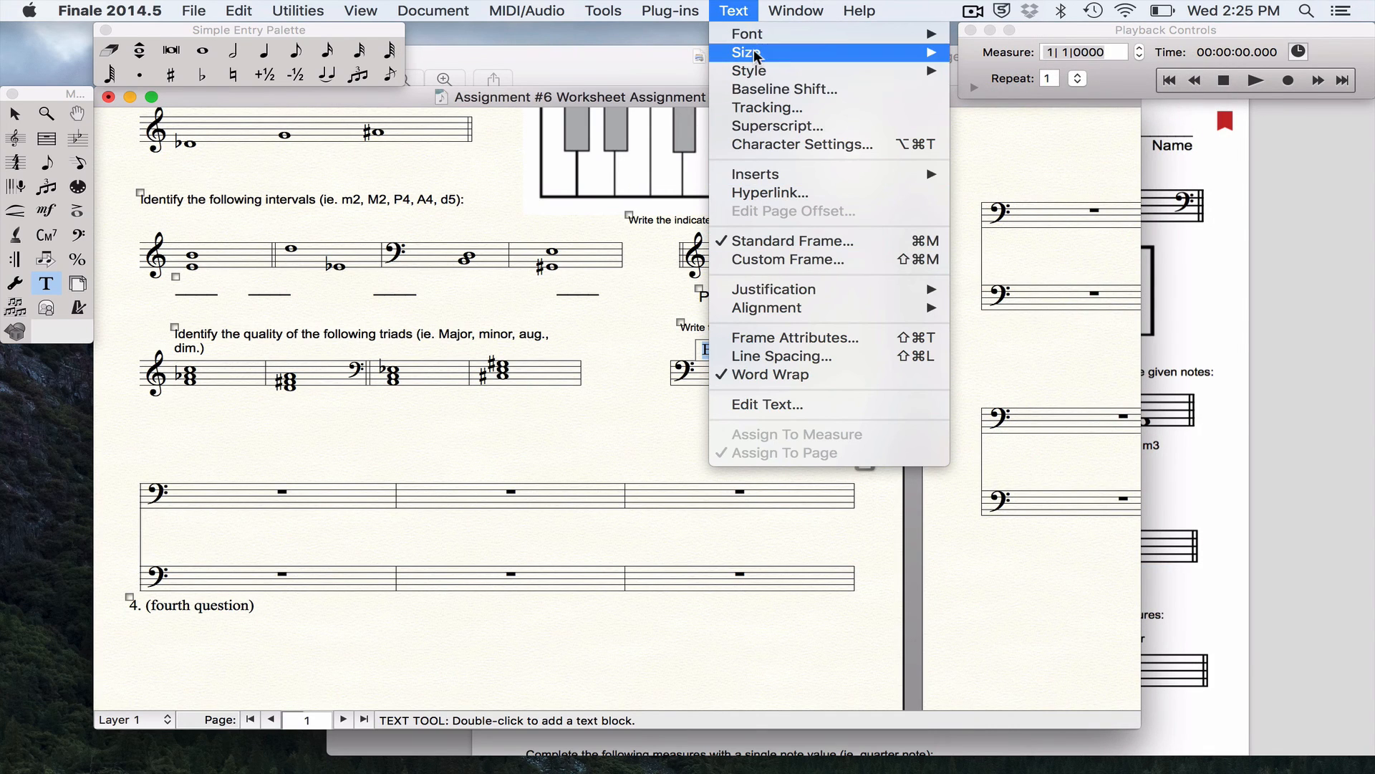
{"action": "mouse_move", "coordinate": [752, 34]}
{"action": "mouse_move", "coordinate": [1068, 590]}
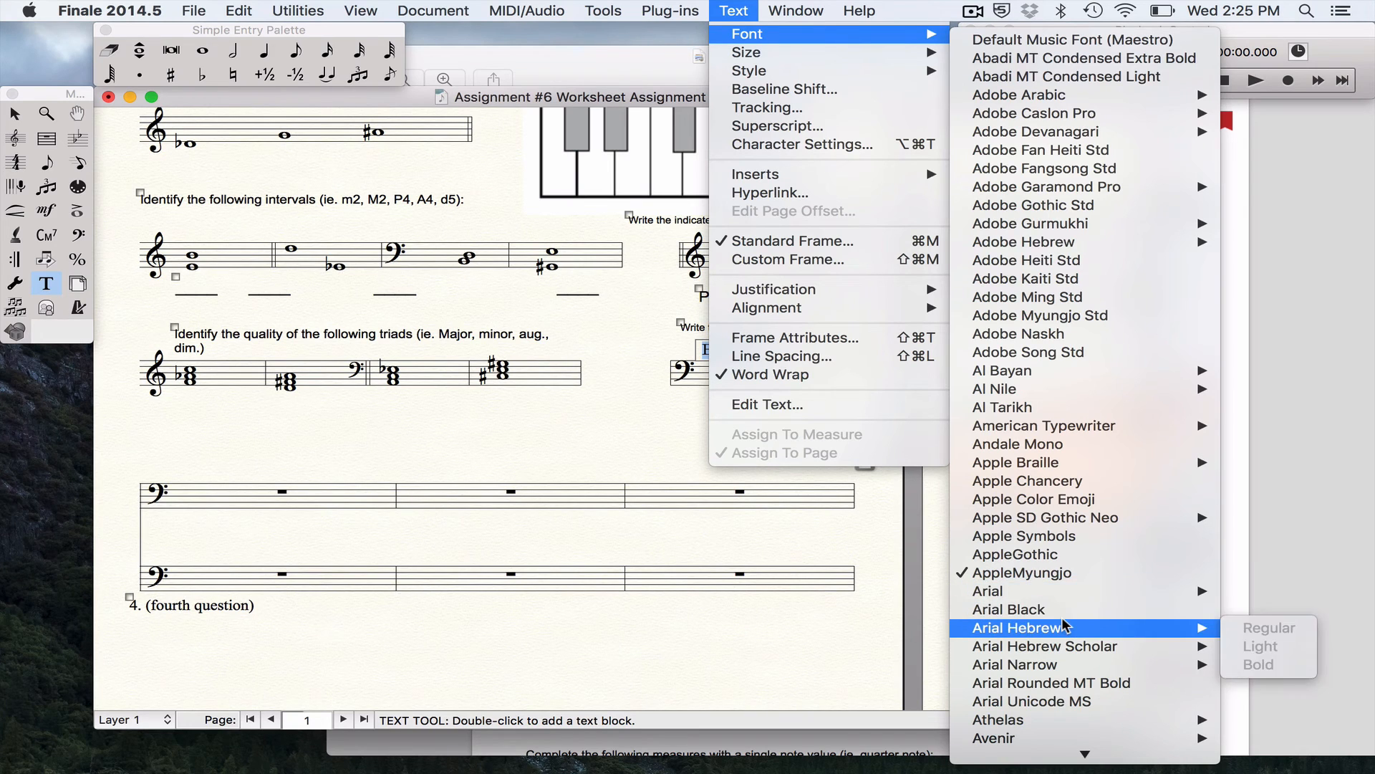
{"action": "left_click", "coordinate": [1043, 574]}
{"action": "left_click", "coordinate": [627, 455]}
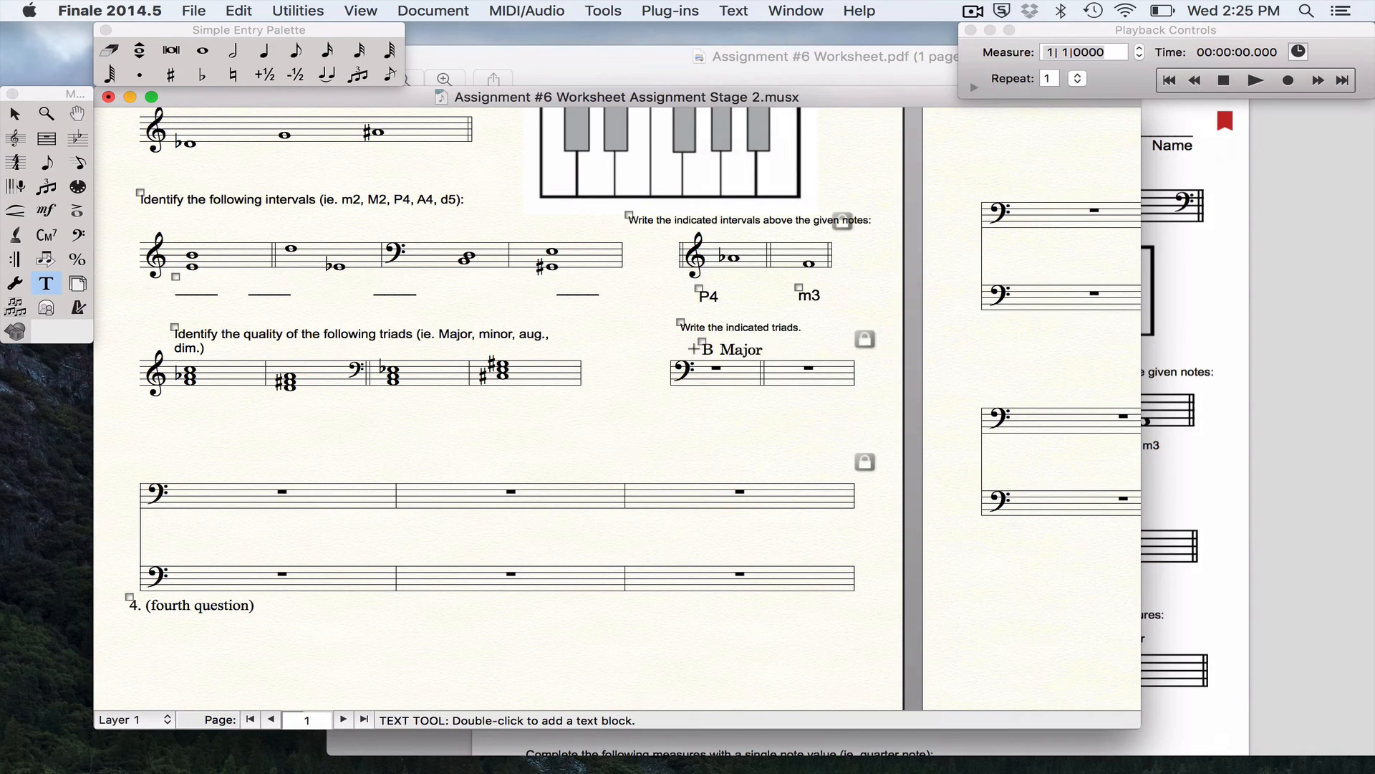
Set the font of the "B Major" label above the first bass-clef triad measure to Apple Symbols
{"action": "right_click", "coordinate": [700, 338]}
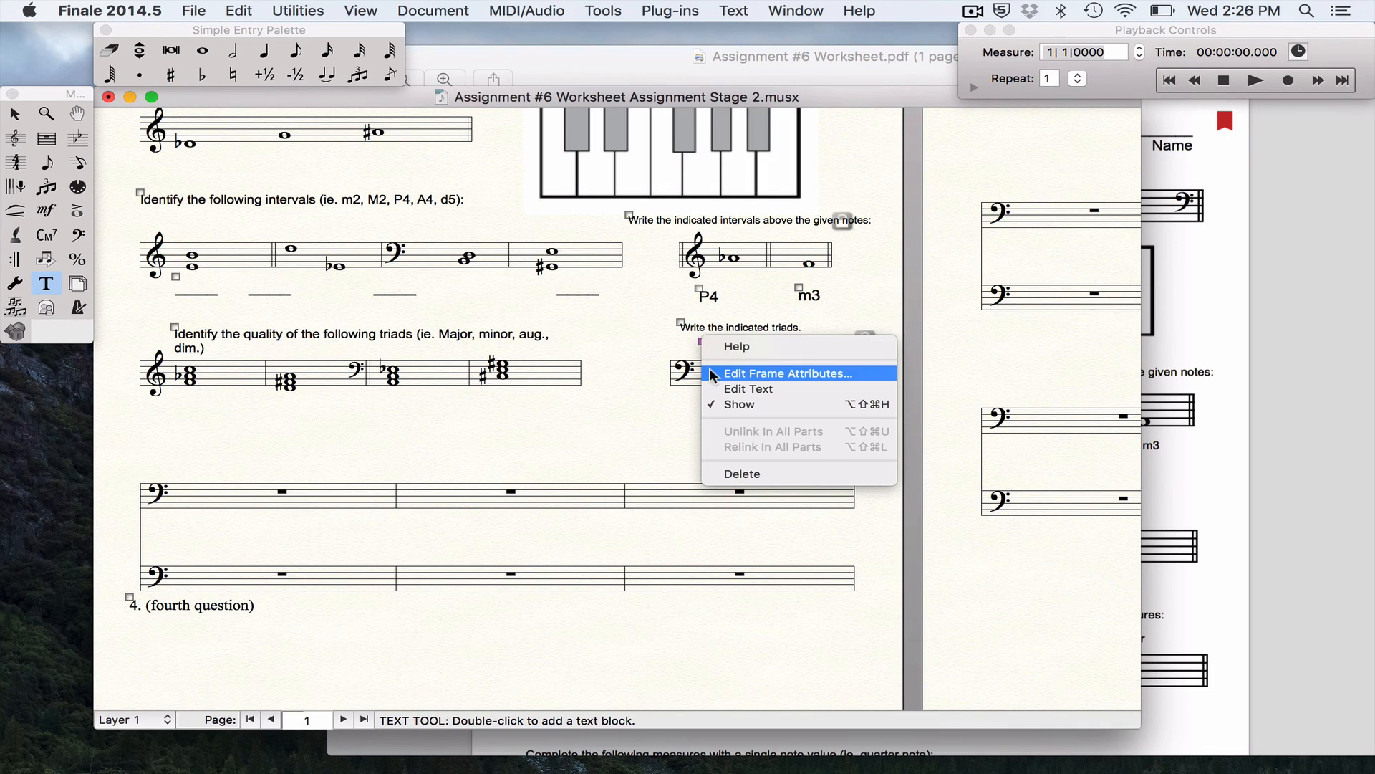
{"action": "left_click", "coordinate": [716, 388]}
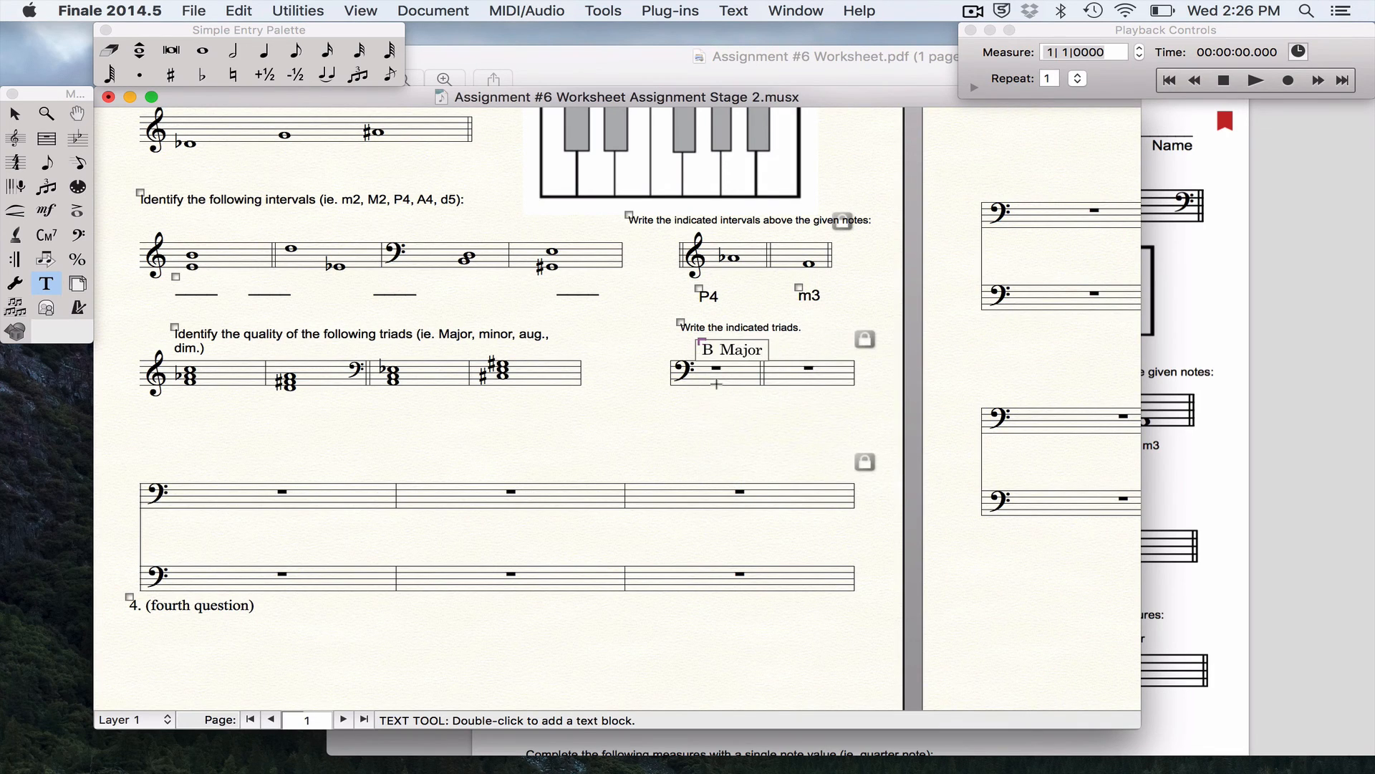
{"action": "key", "text": "super+a"}
{"action": "left_click", "coordinate": [735, 10]}
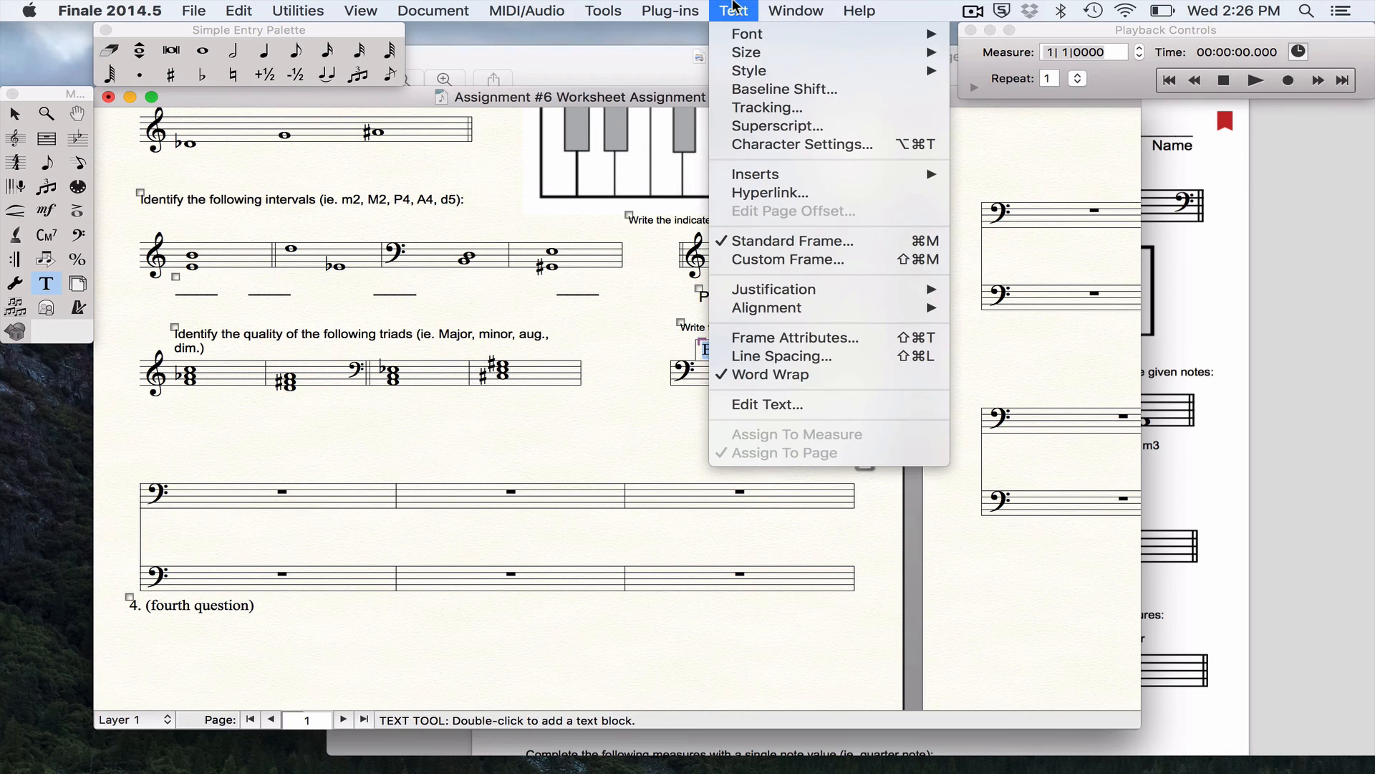
{"action": "mouse_move", "coordinate": [748, 35]}
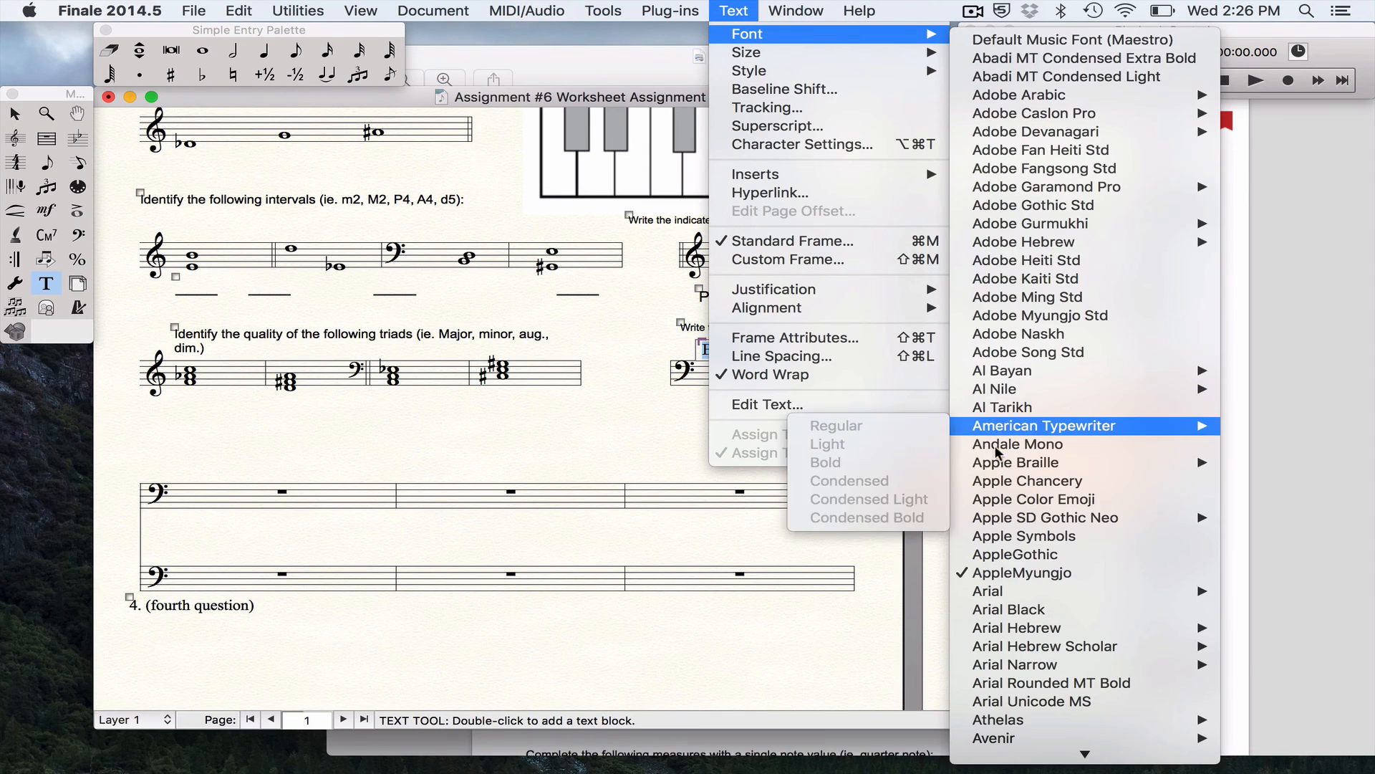
{"action": "mouse_move", "coordinate": [1025, 593]}
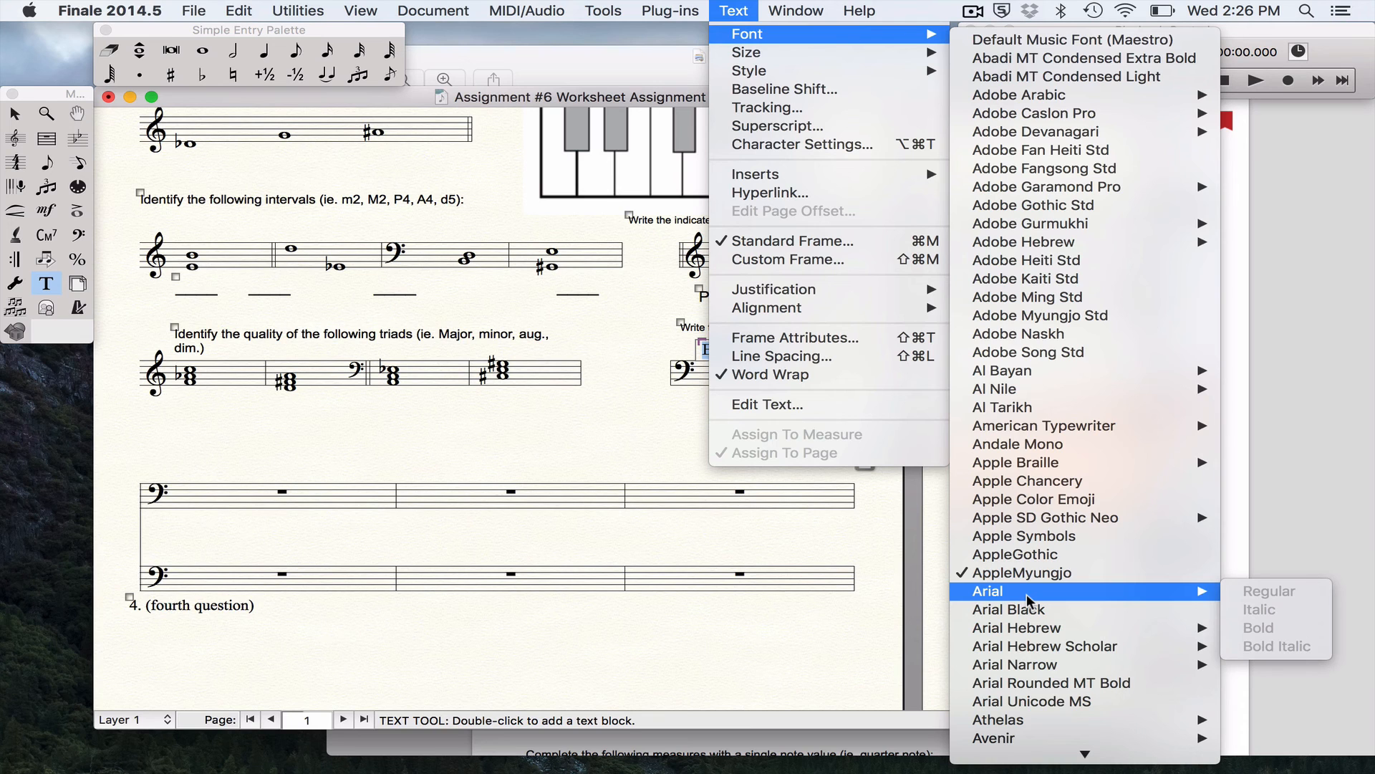
{"action": "left_click", "coordinate": [1005, 536]}
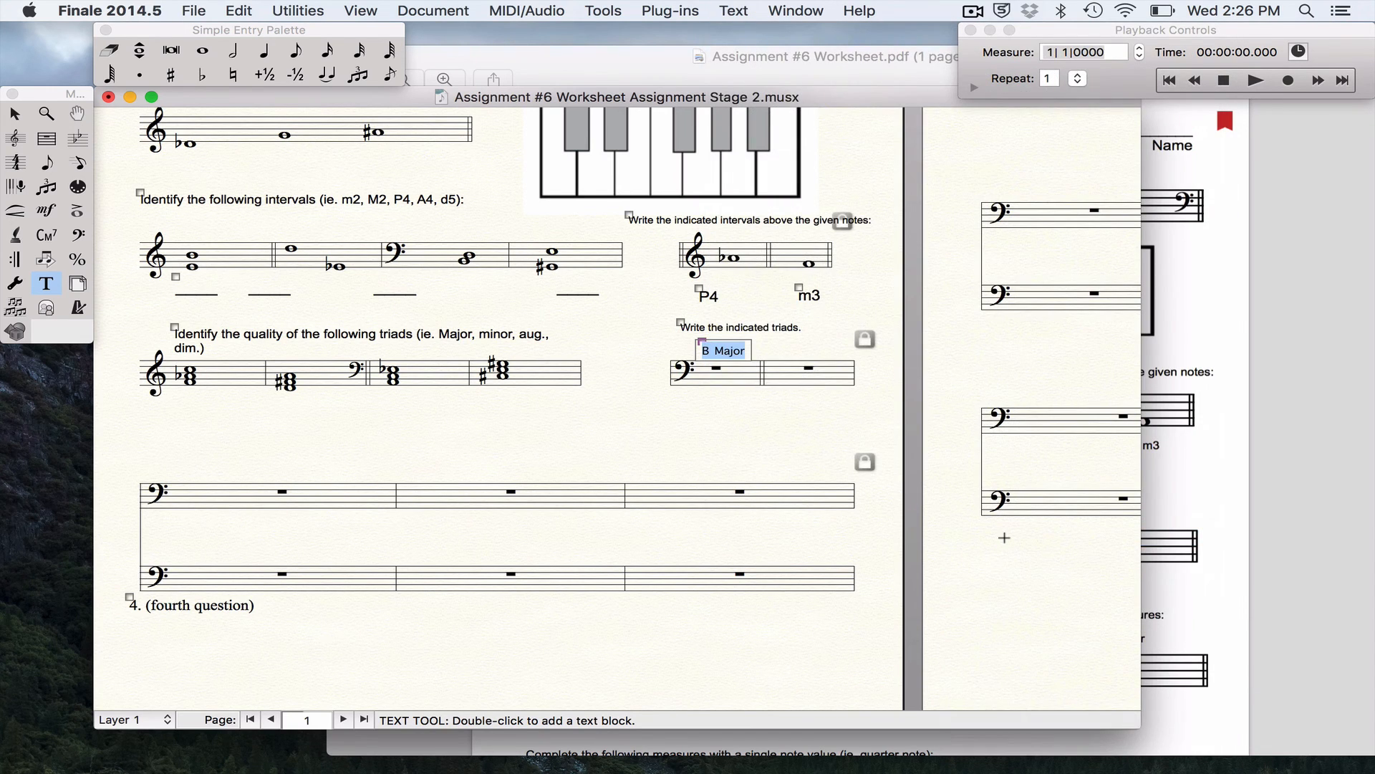
{"action": "left_click", "coordinate": [774, 428]}
Change the whole "B Major" label to a plain sans-serif font like the headings around it
{"action": "right_click", "coordinate": [696, 338]}
{"action": "left_click", "coordinate": [724, 390]}
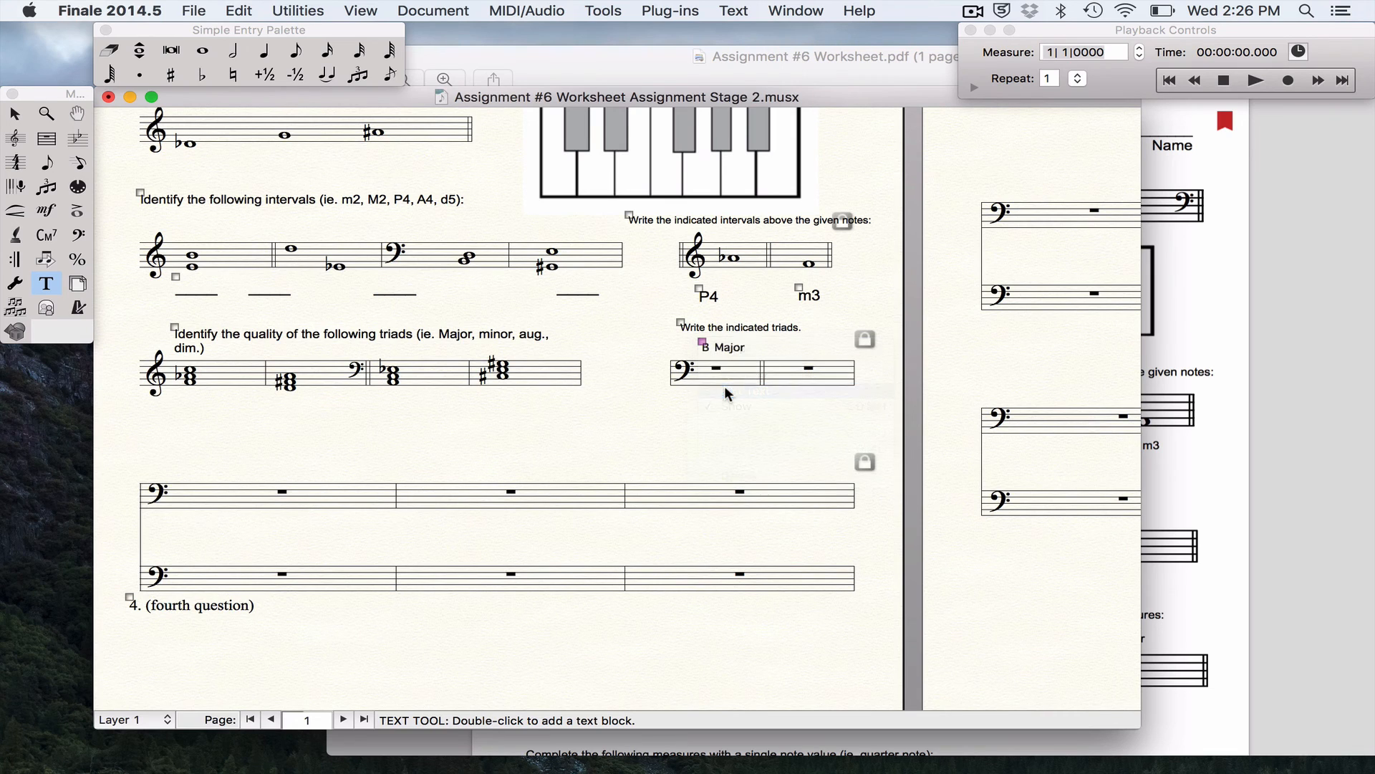
{"action": "key", "text": "super+a"}
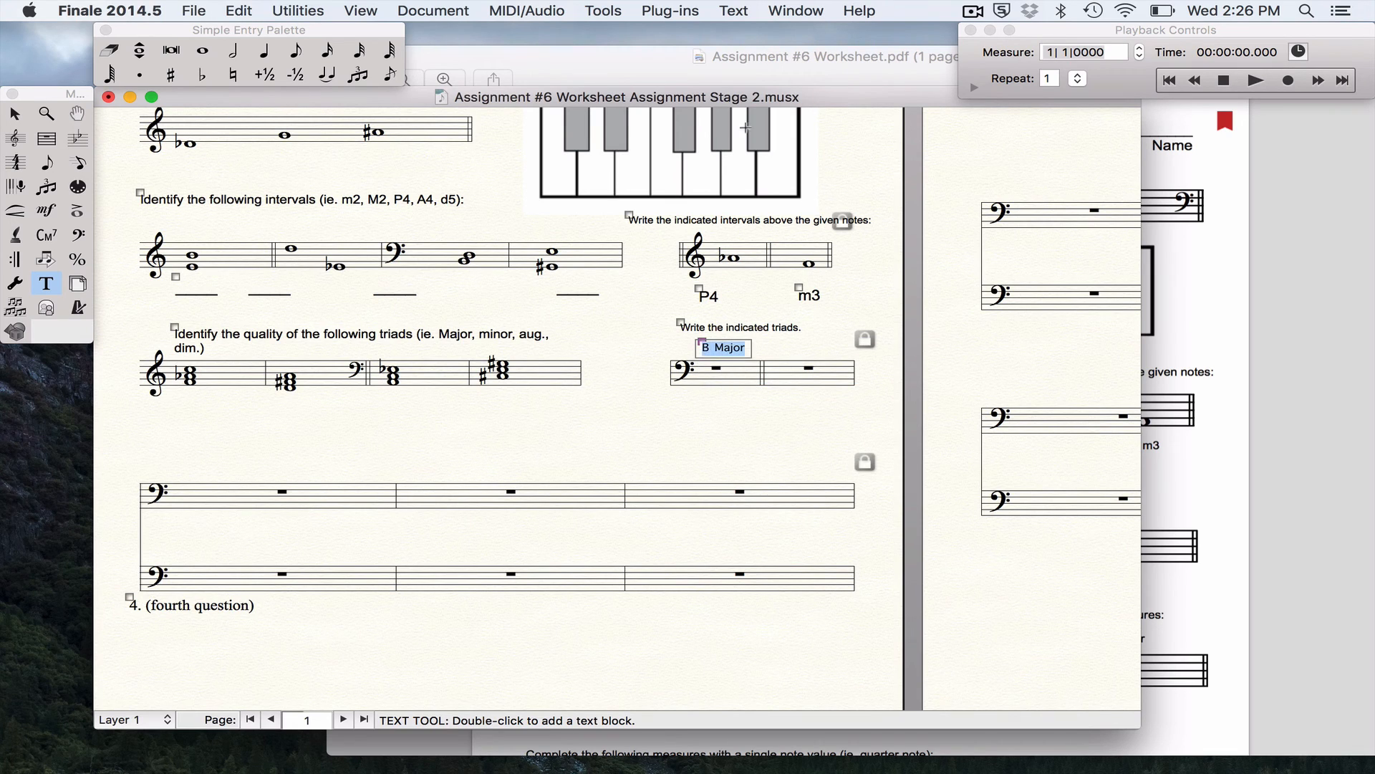
{"action": "left_click", "coordinate": [733, 10]}
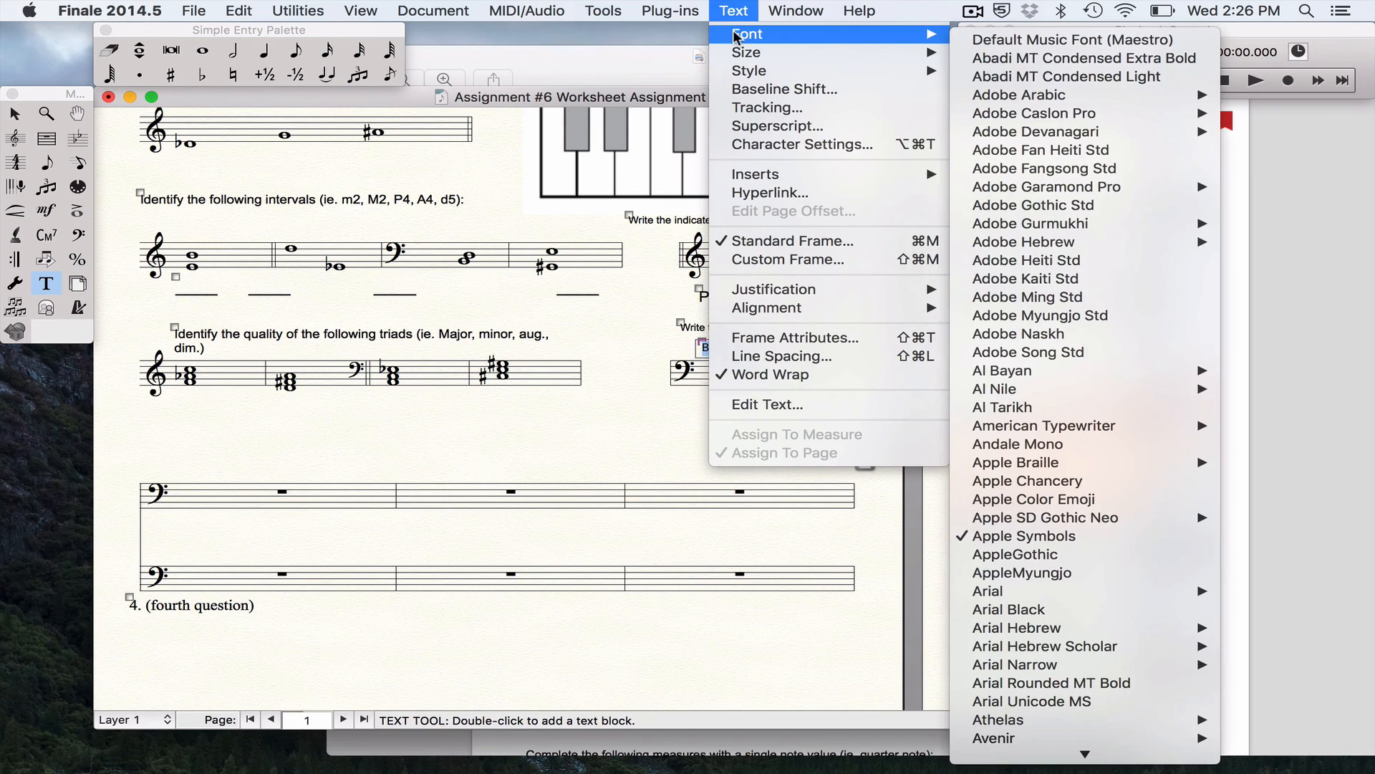
{"action": "left_click", "coordinate": [1236, 589]}
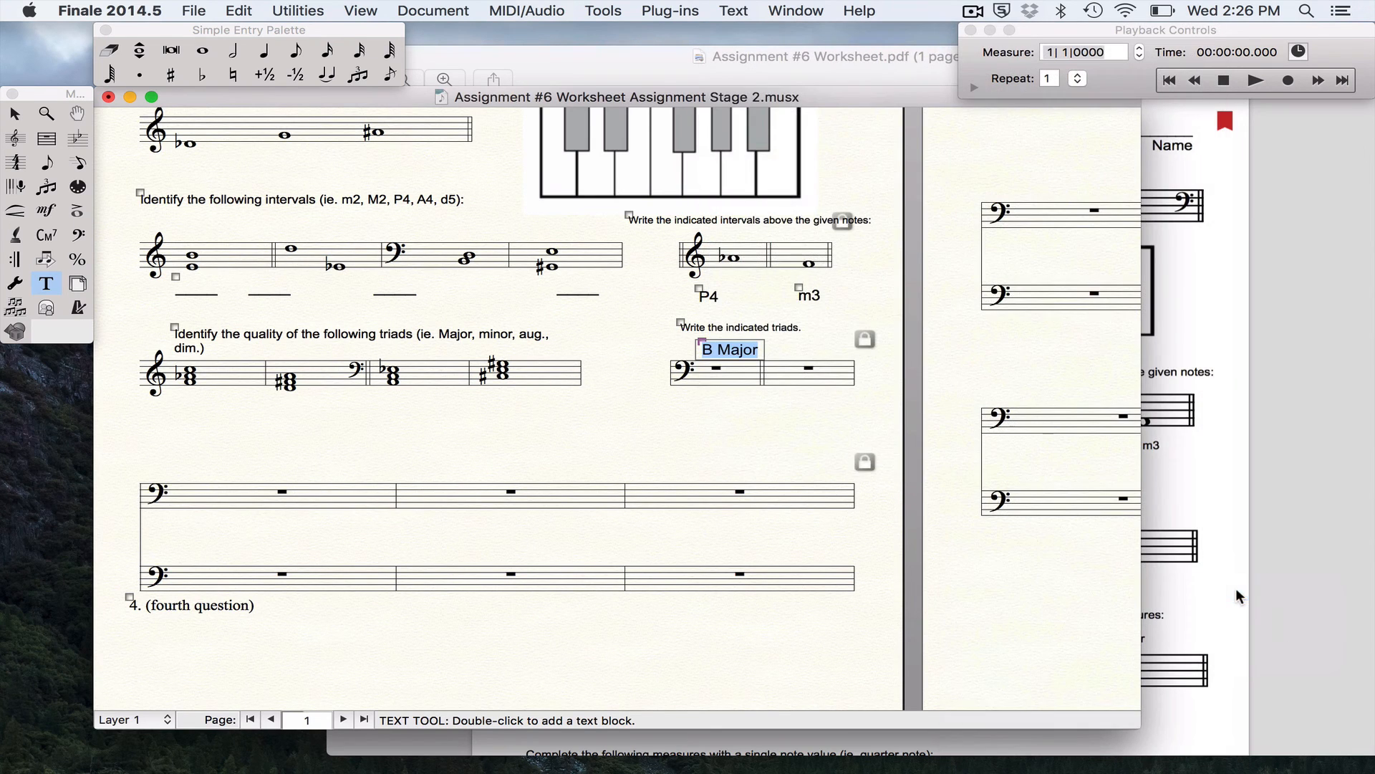
Reduce the "B Major" label to the small text size of the "Write the indicated triads." heading above it
{"action": "left_click", "coordinate": [754, 9]}
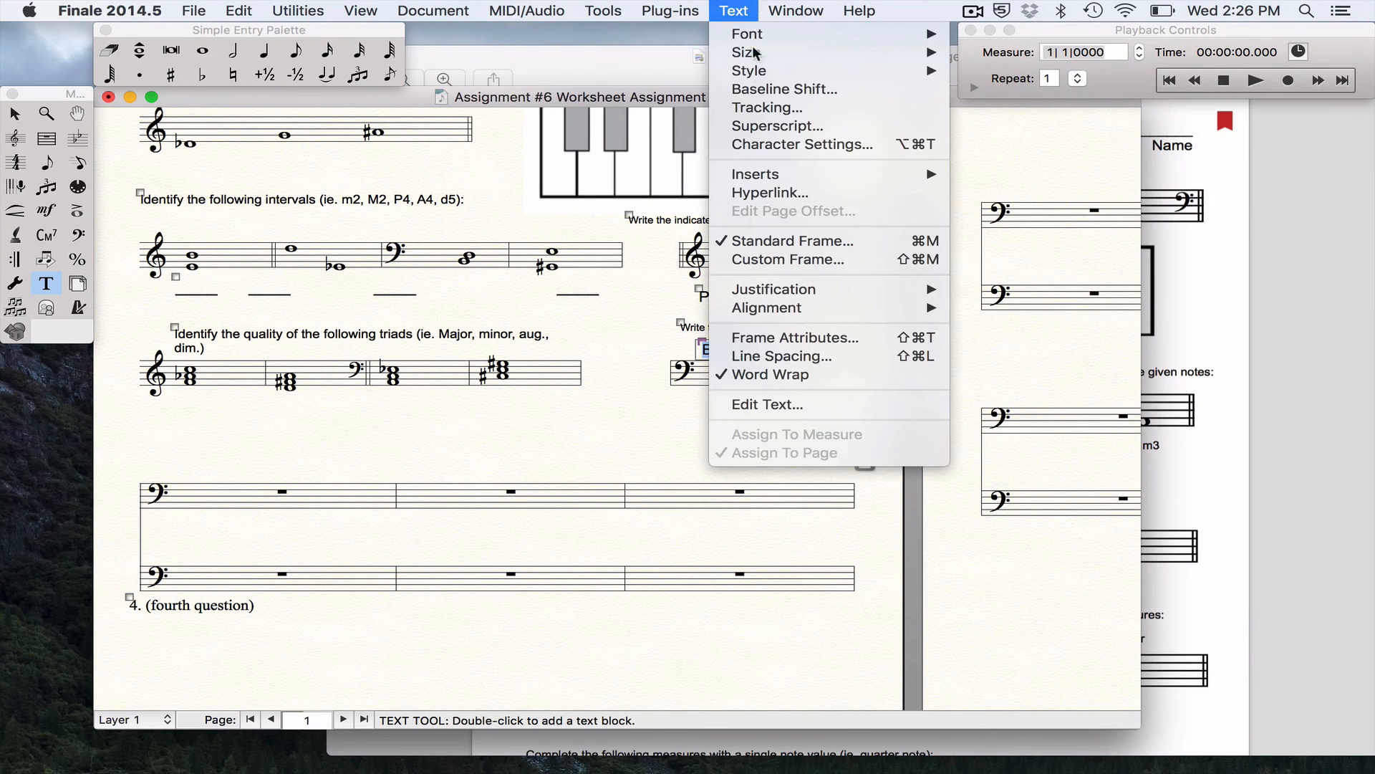
{"action": "mouse_move", "coordinate": [754, 48]}
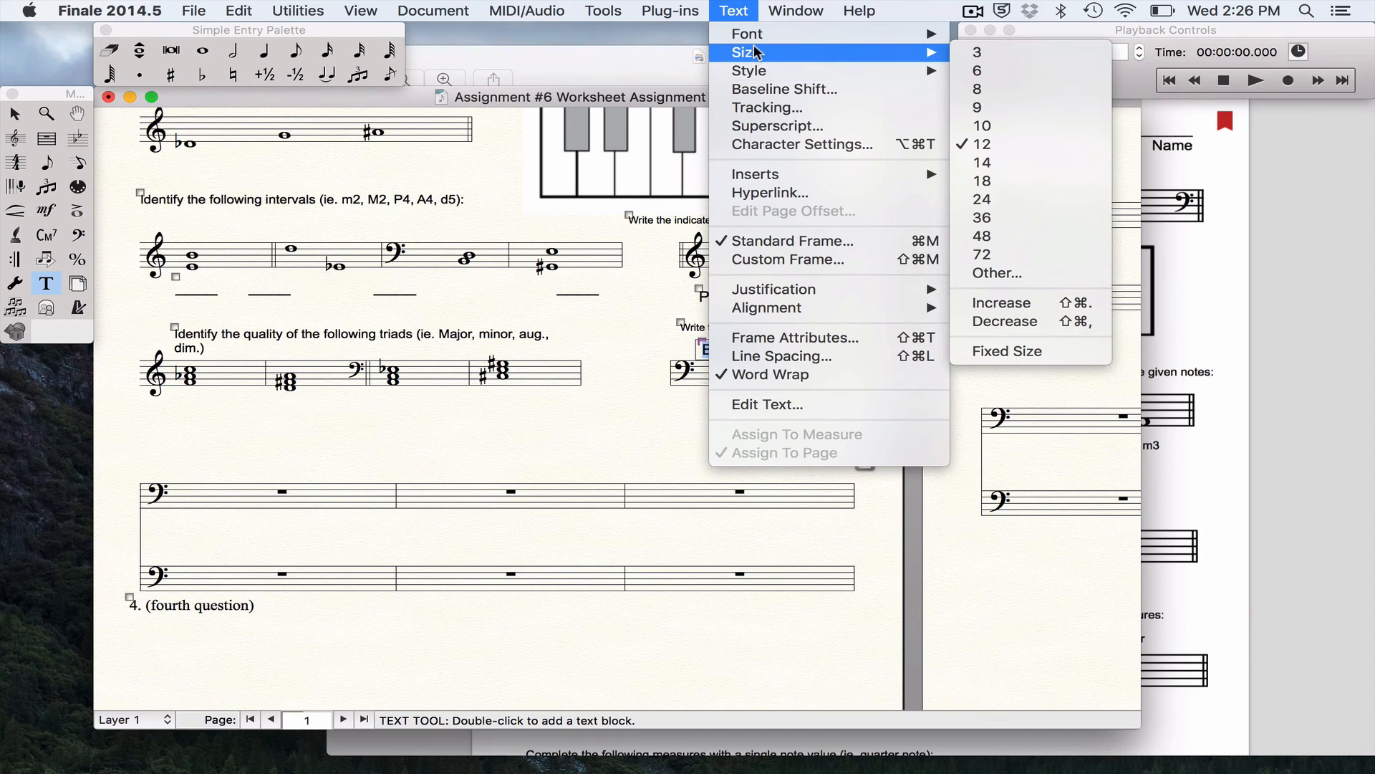
{"action": "left_click", "coordinate": [995, 104]}
{"action": "left_click", "coordinate": [764, 383]}
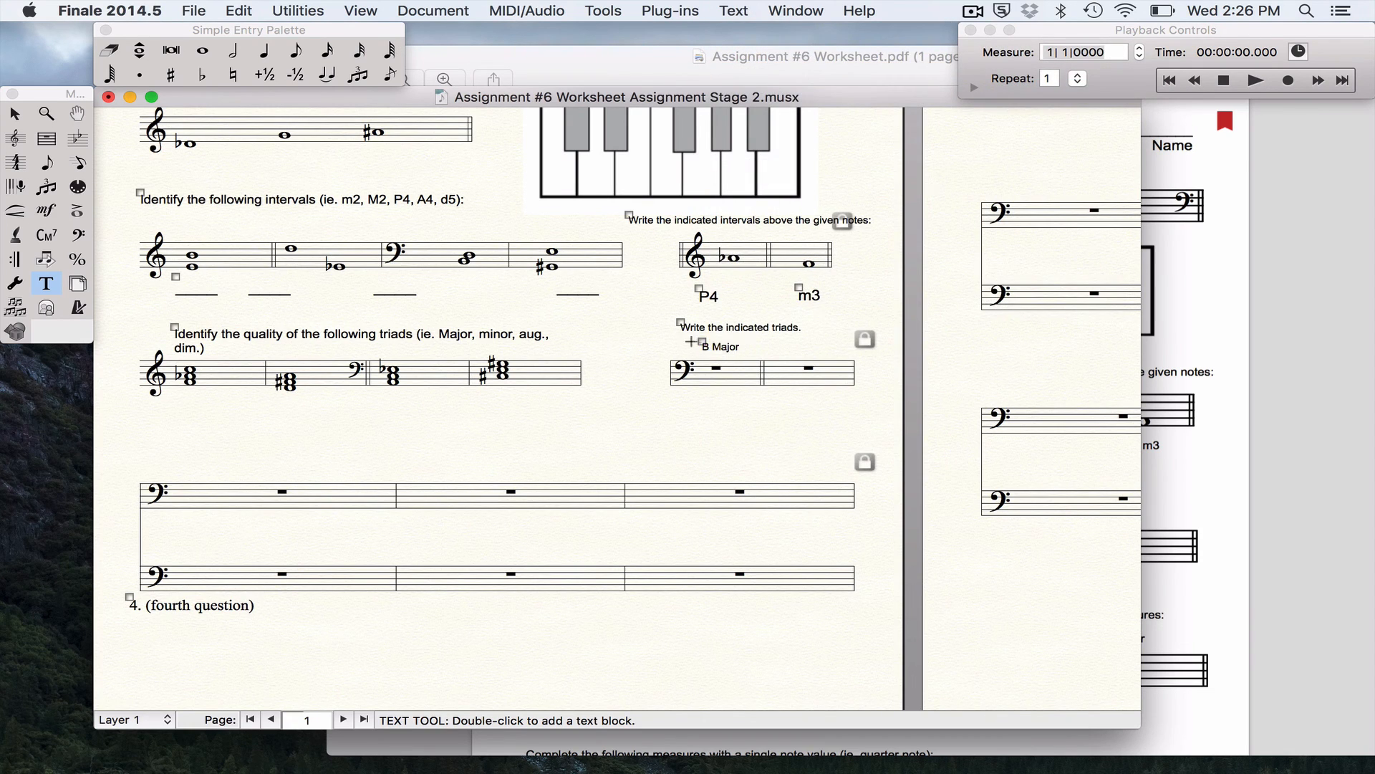
Check the second triad label in the reference PDF and enter "a♭ minor", with an inserted flat symbol, in a text block above the second bass-clef measure
{"action": "left_click", "coordinate": [1180, 460]}
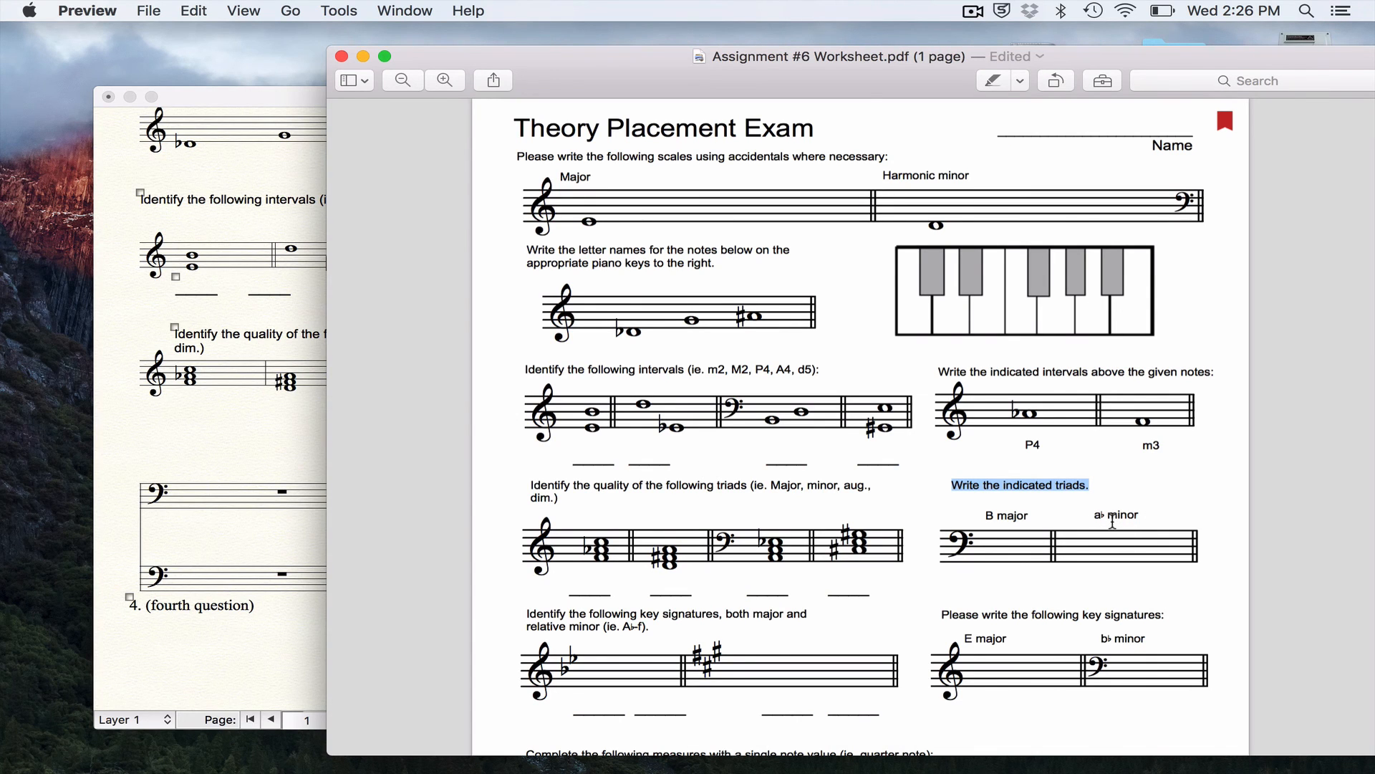
{"action": "left_click", "coordinate": [264, 414]}
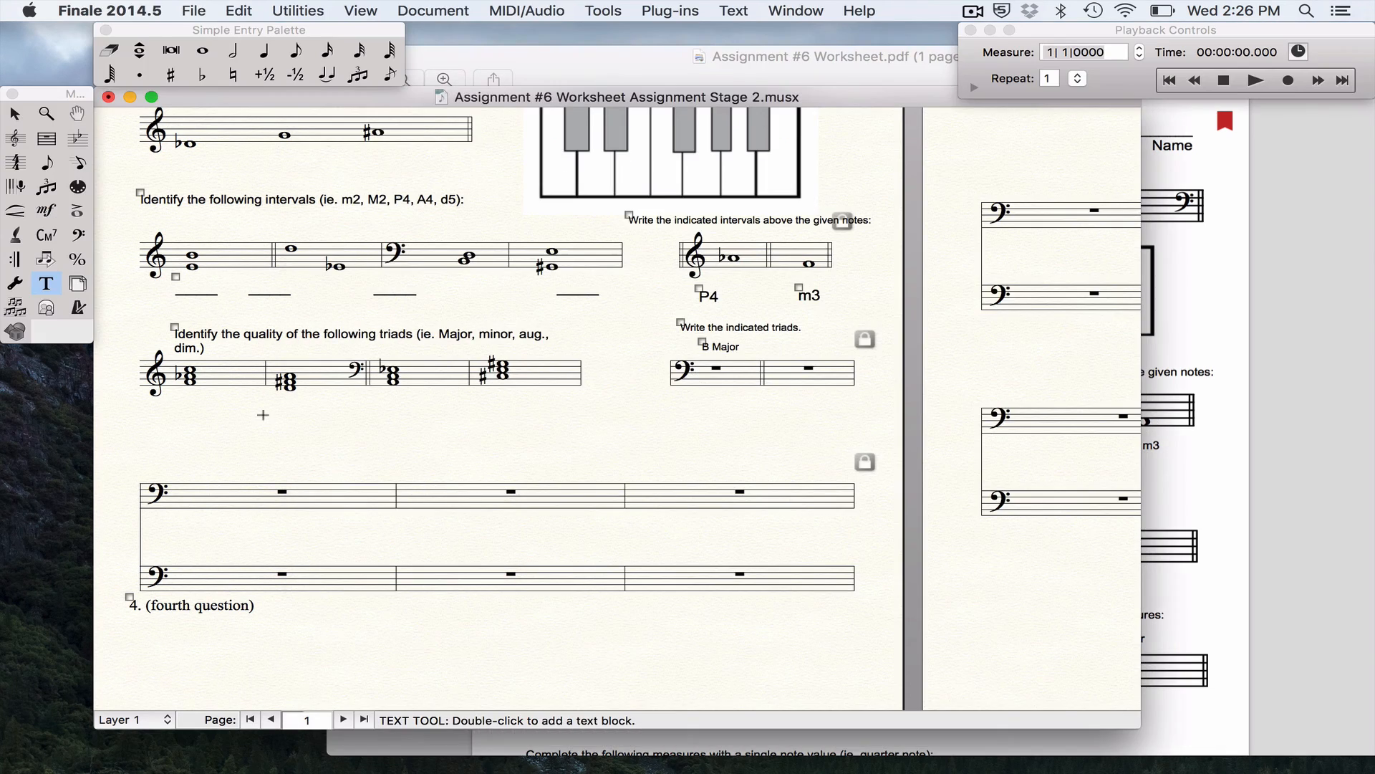
{"action": "double_click", "coordinate": [771, 346]}
{"action": "type", "text": "a"}
{"action": "left_click", "coordinate": [732, 9]}
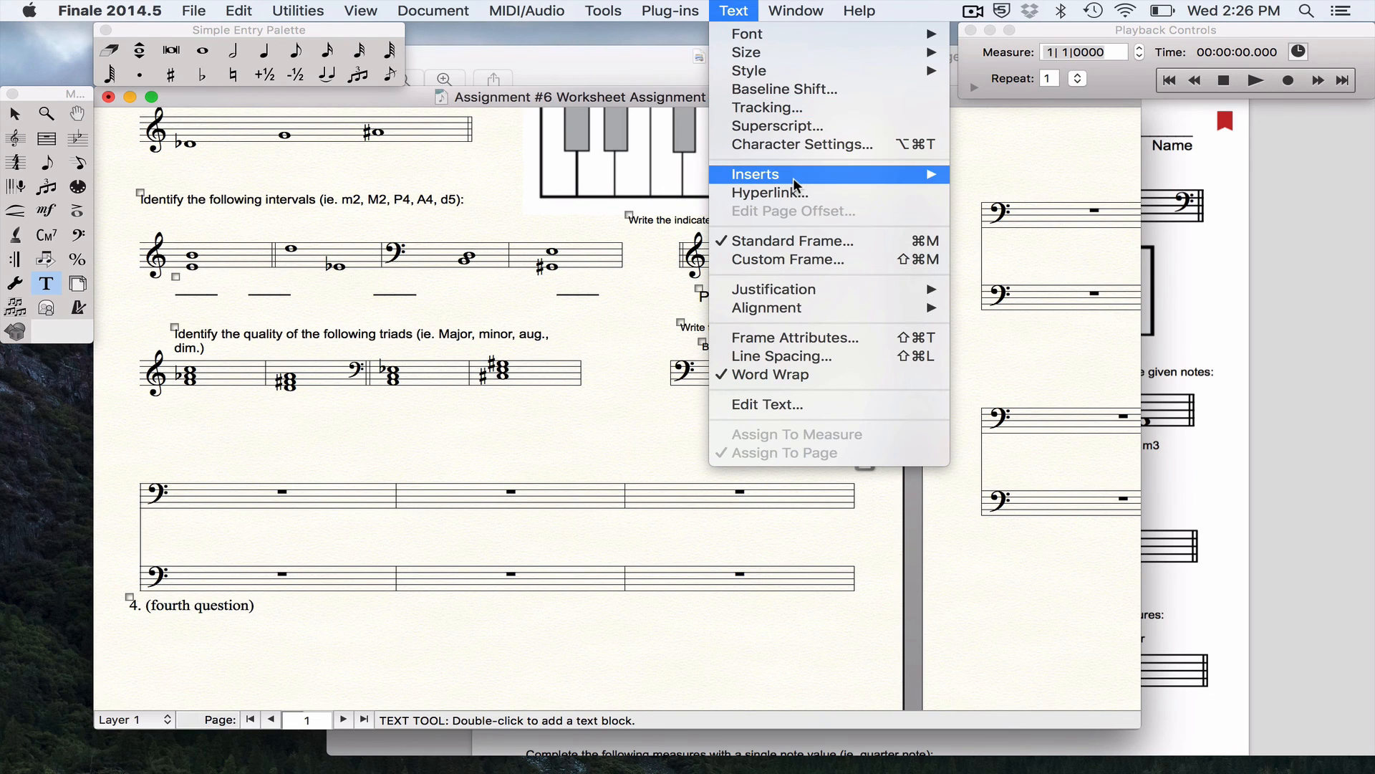
{"action": "mouse_move", "coordinate": [793, 177]}
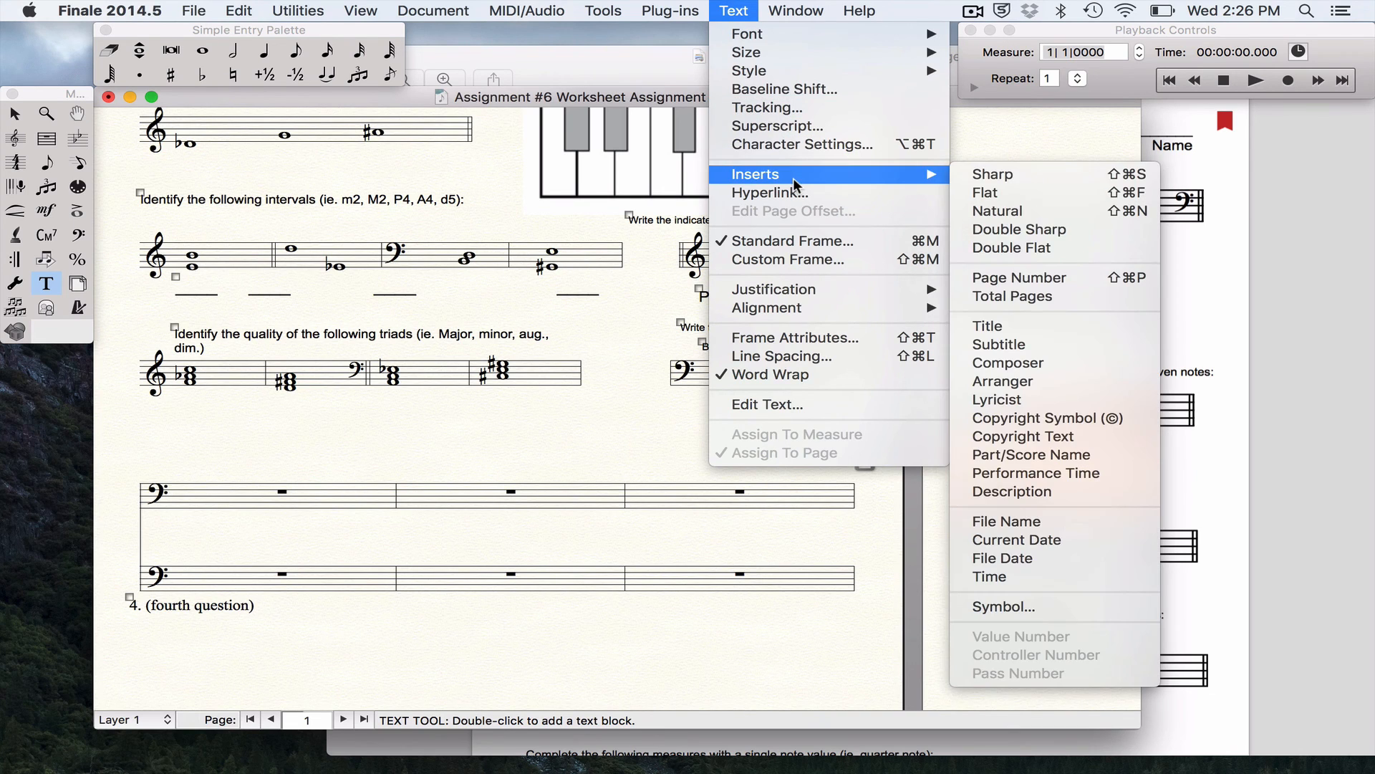
{"action": "left_click", "coordinate": [987, 193]}
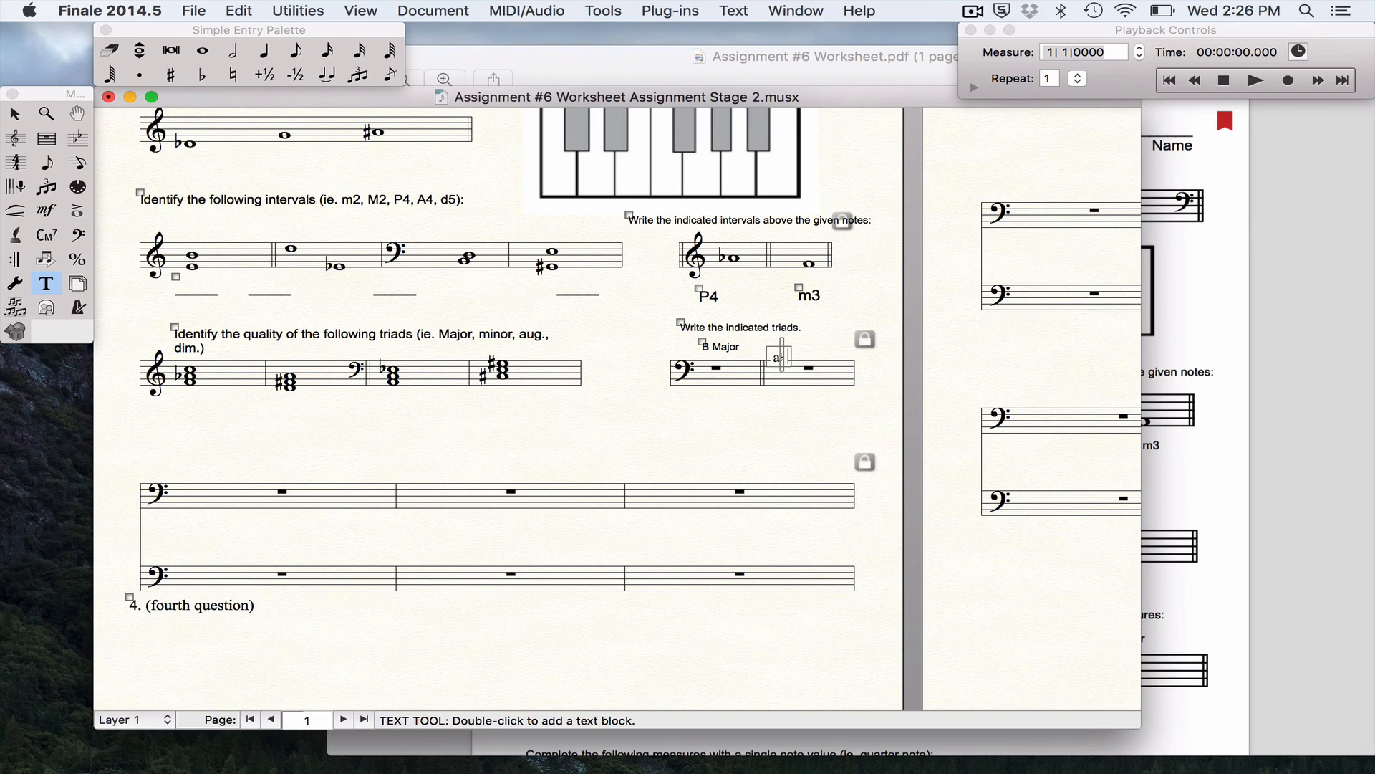
{"action": "type", "text": "minor"}
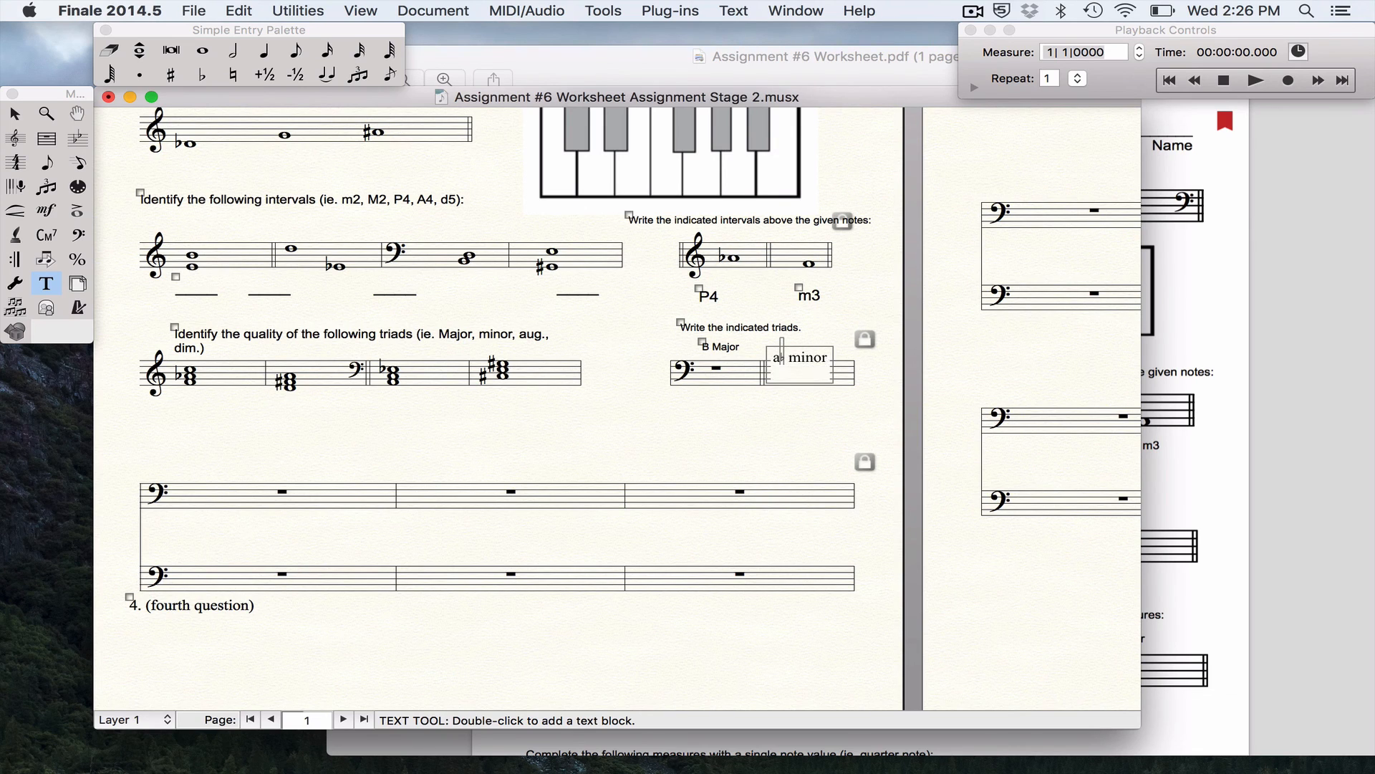
{"action": "left_click", "coordinate": [783, 392]}
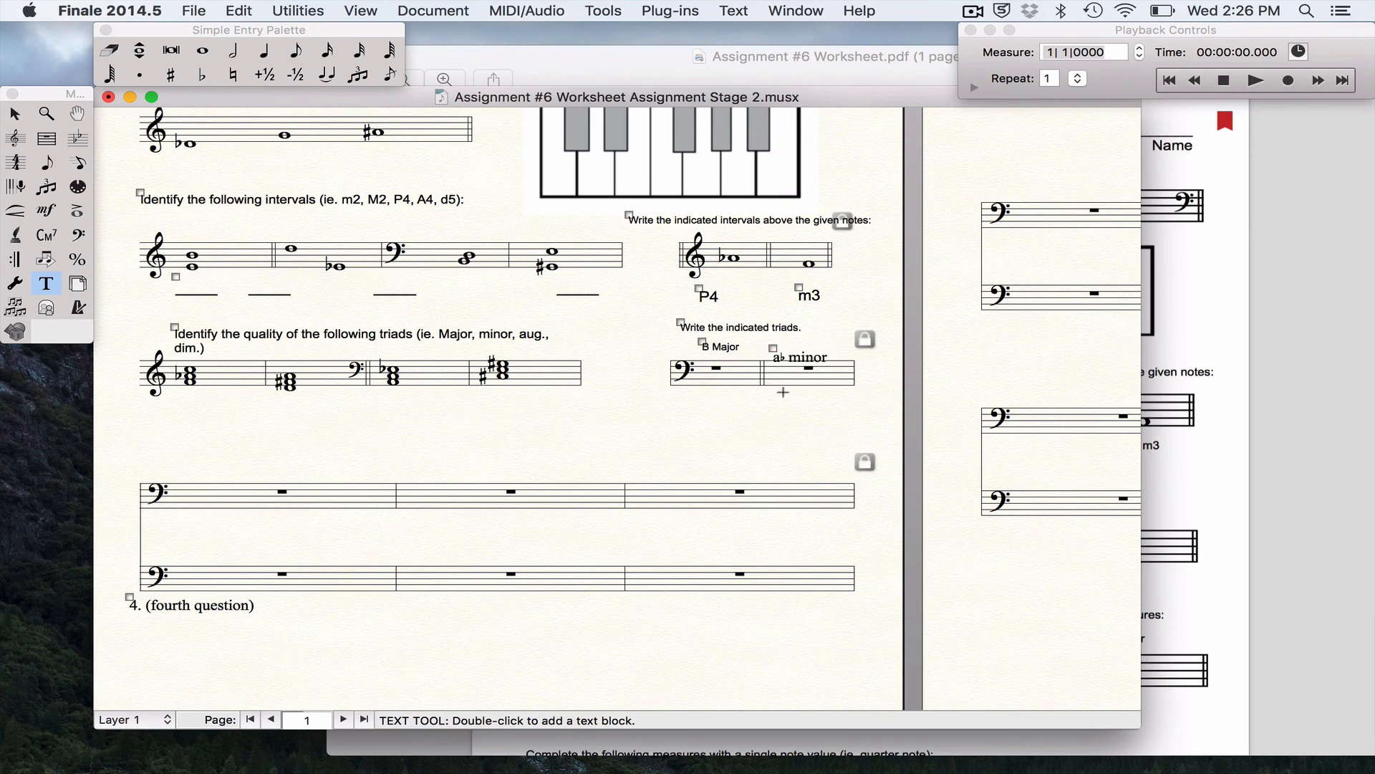
Set the font of the "a♭ minor" label to AppleMyungjo
{"action": "right_click", "coordinate": [772, 346]}
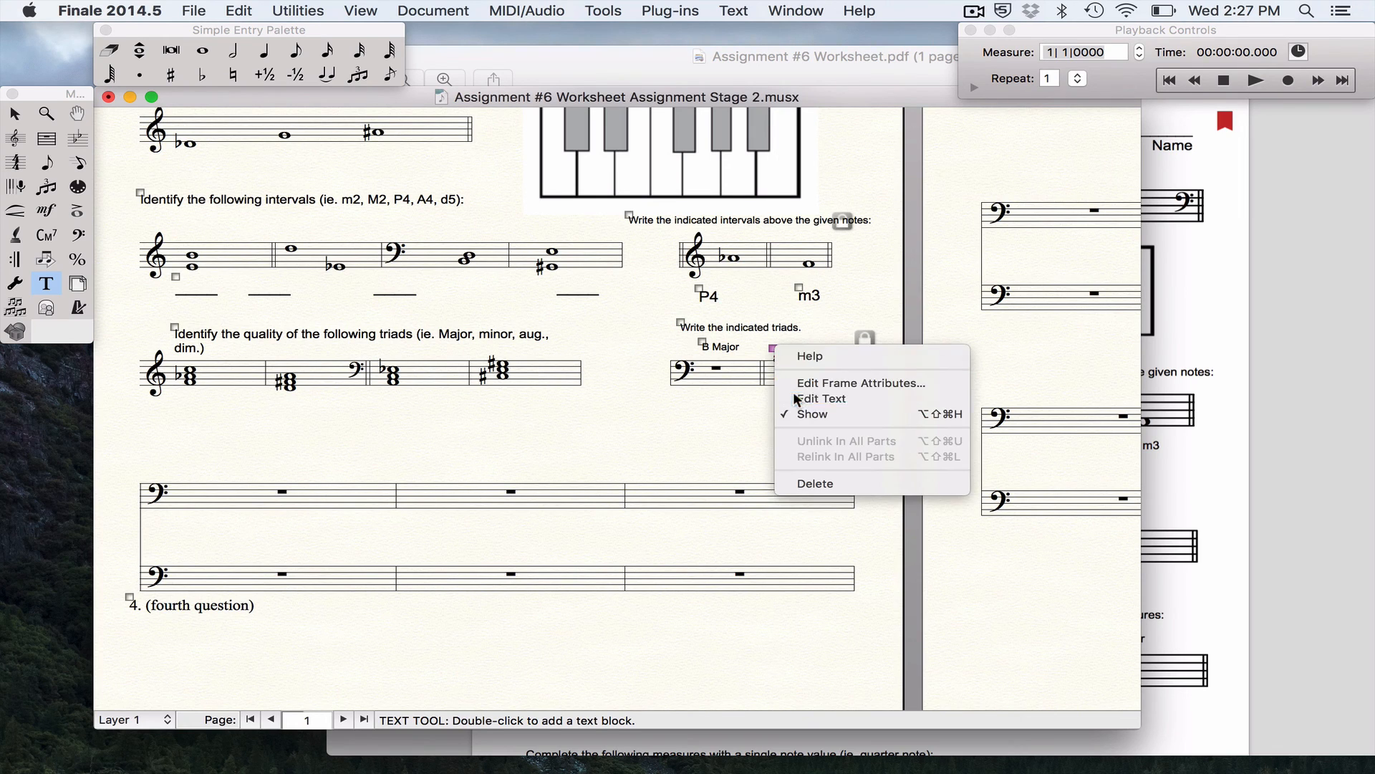
{"action": "left_click", "coordinate": [796, 396]}
{"action": "key", "text": "super+a"}
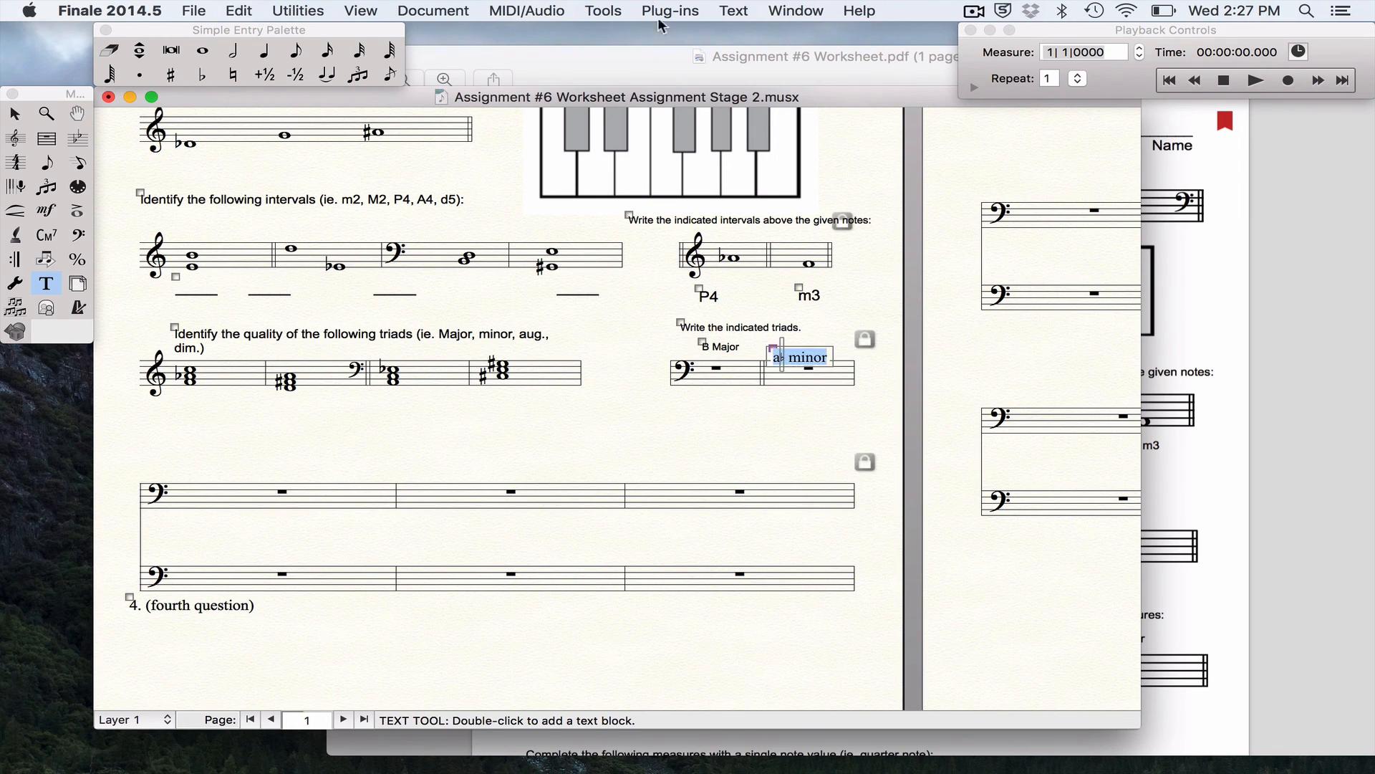
{"action": "left_click", "coordinate": [732, 11]}
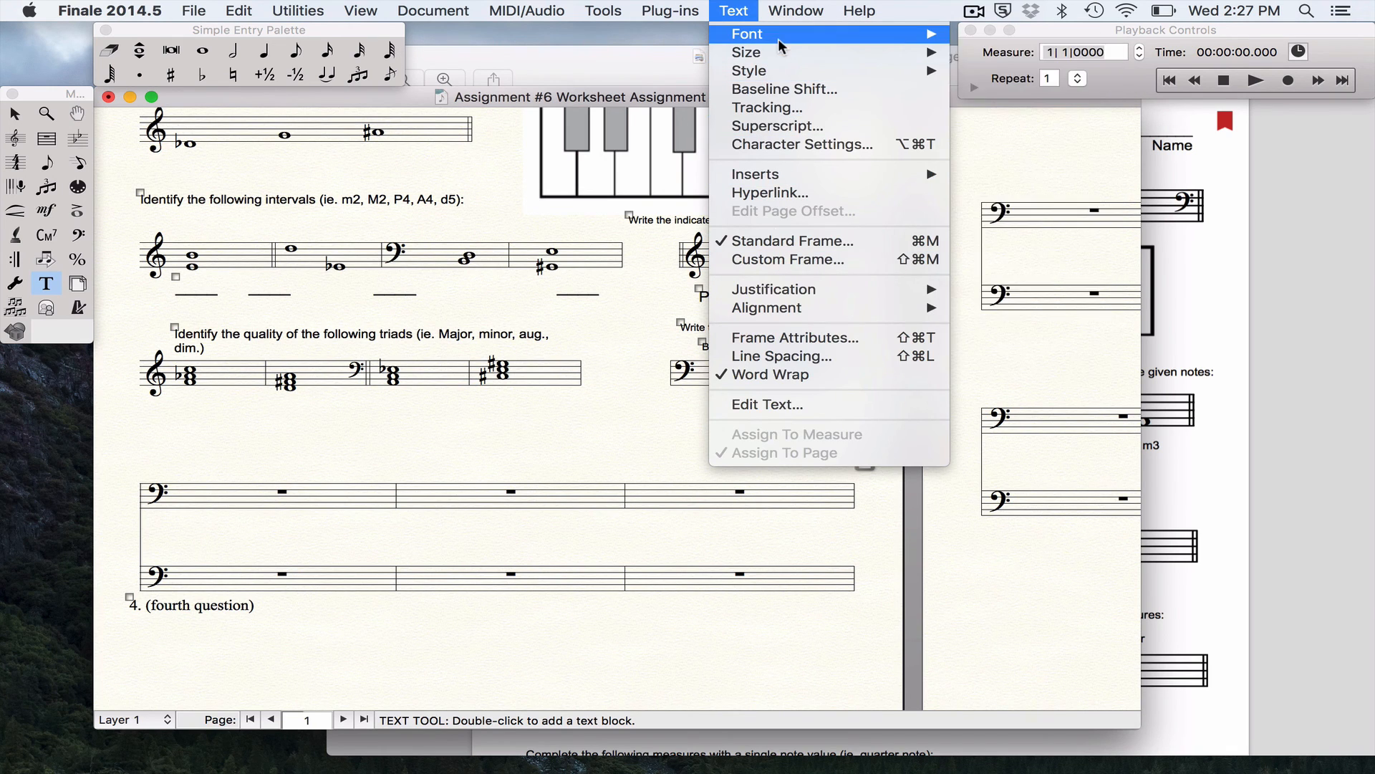
{"action": "mouse_move", "coordinate": [778, 36]}
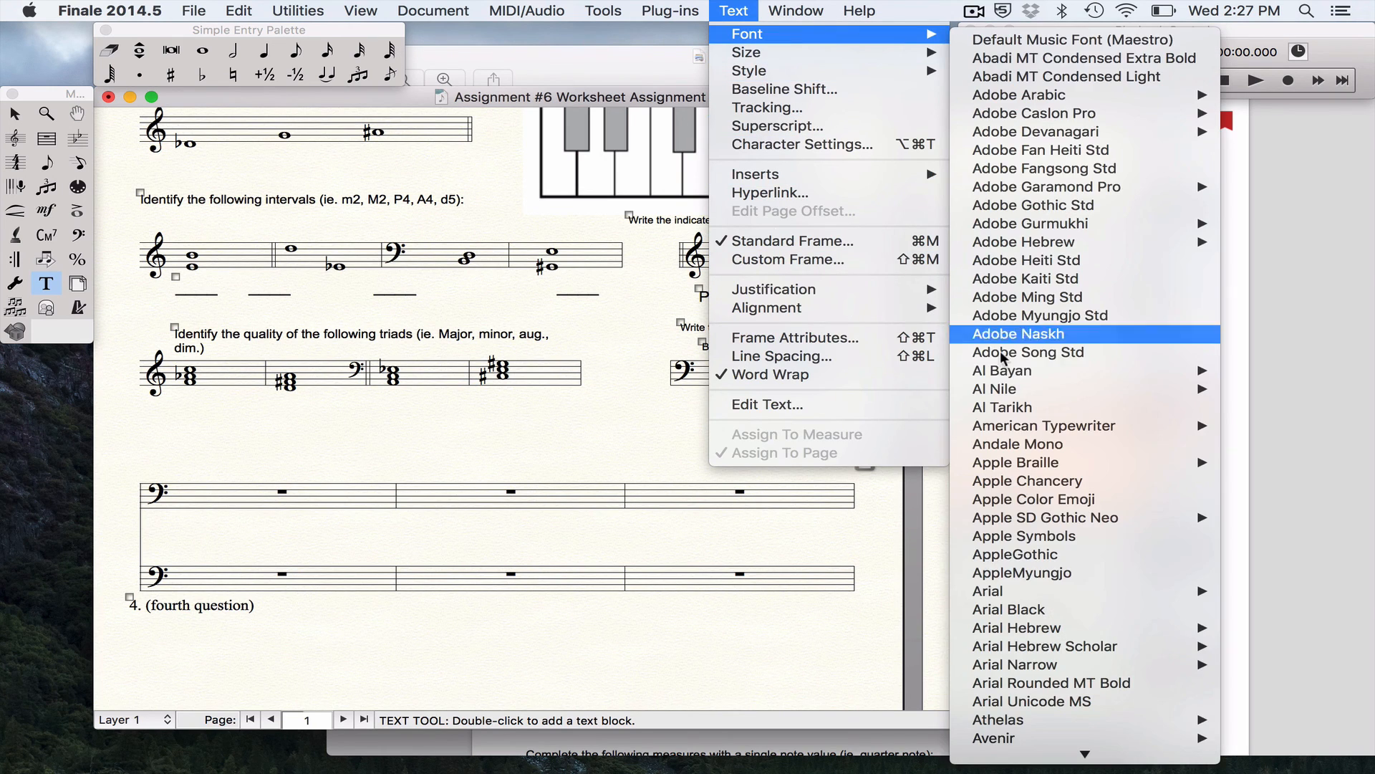
{"action": "left_click", "coordinate": [1039, 573]}
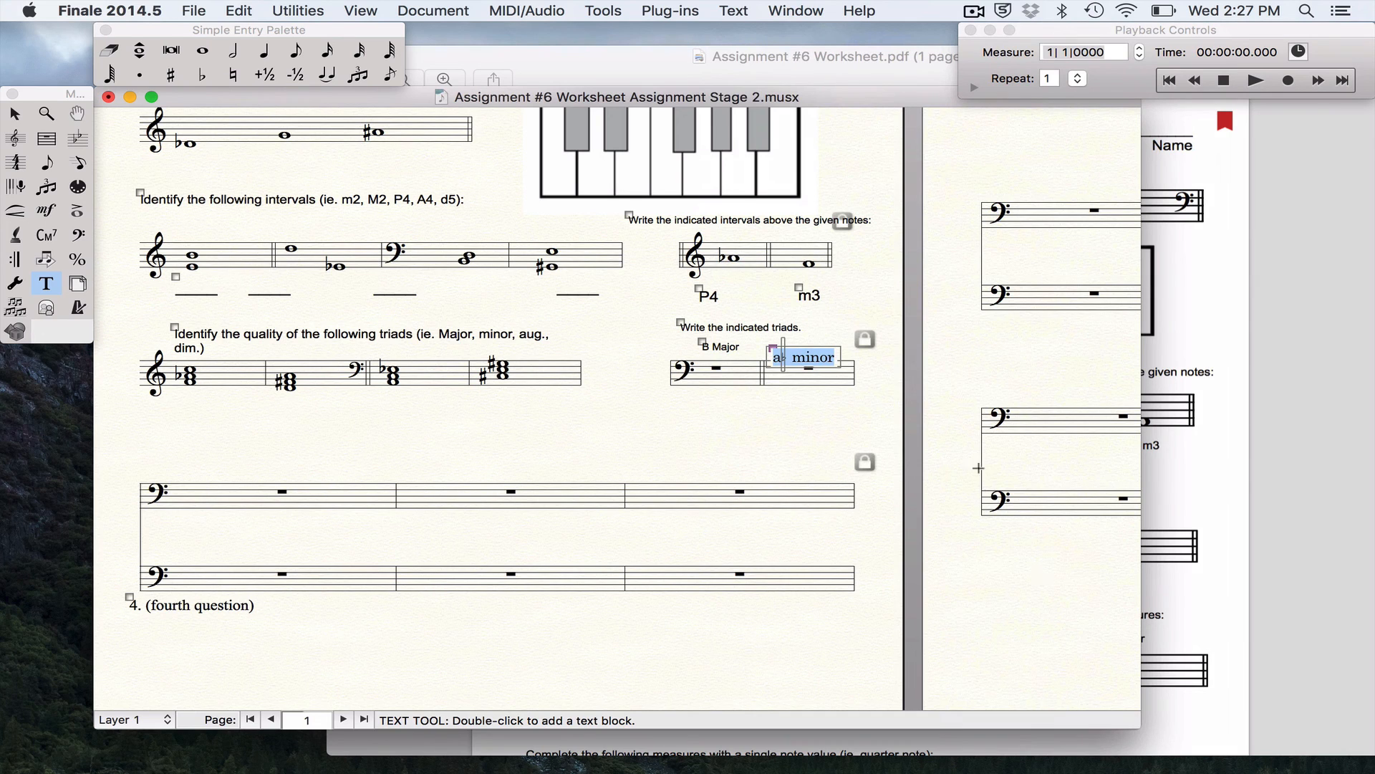
{"action": "left_click", "coordinate": [730, 10]}
{"action": "mouse_move", "coordinate": [747, 34]}
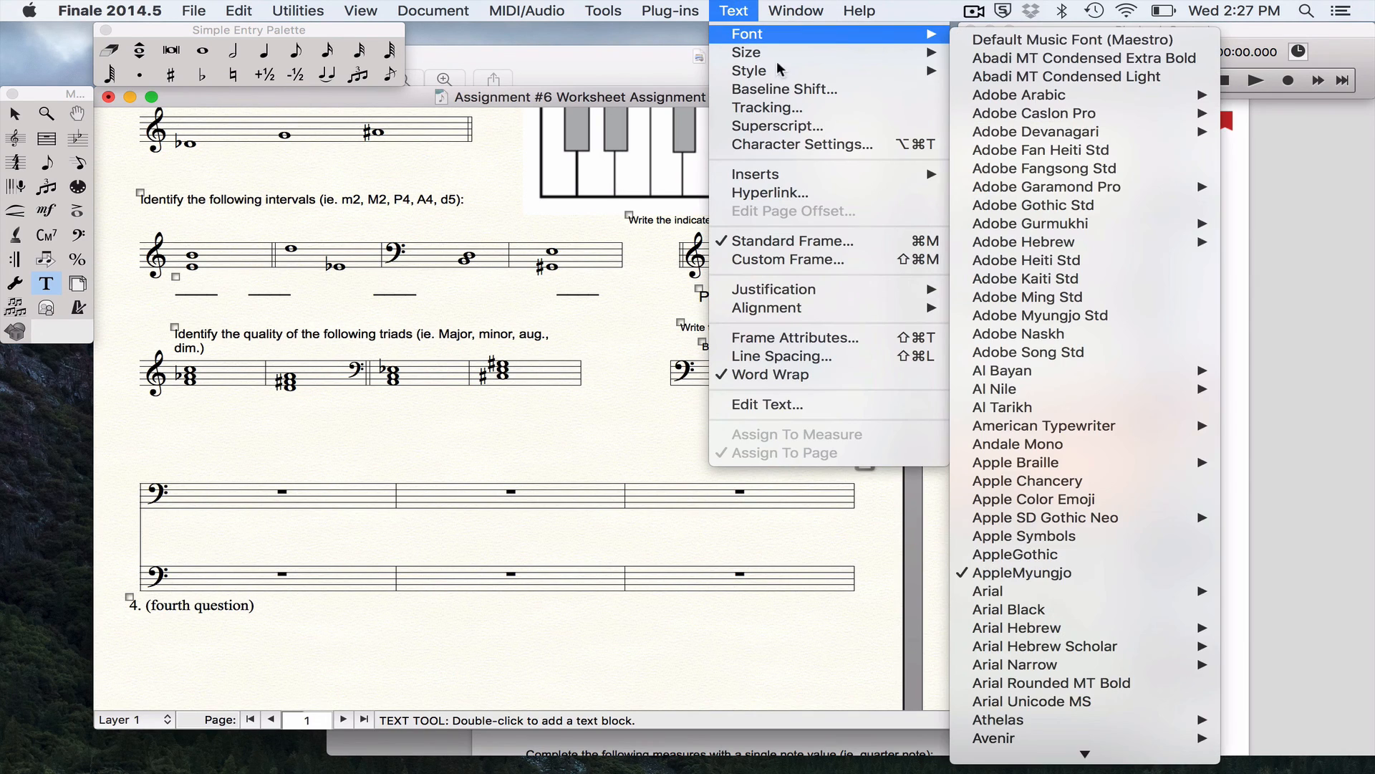
{"action": "mouse_move", "coordinate": [1175, 591]}
{"action": "left_click", "coordinate": [813, 532]}
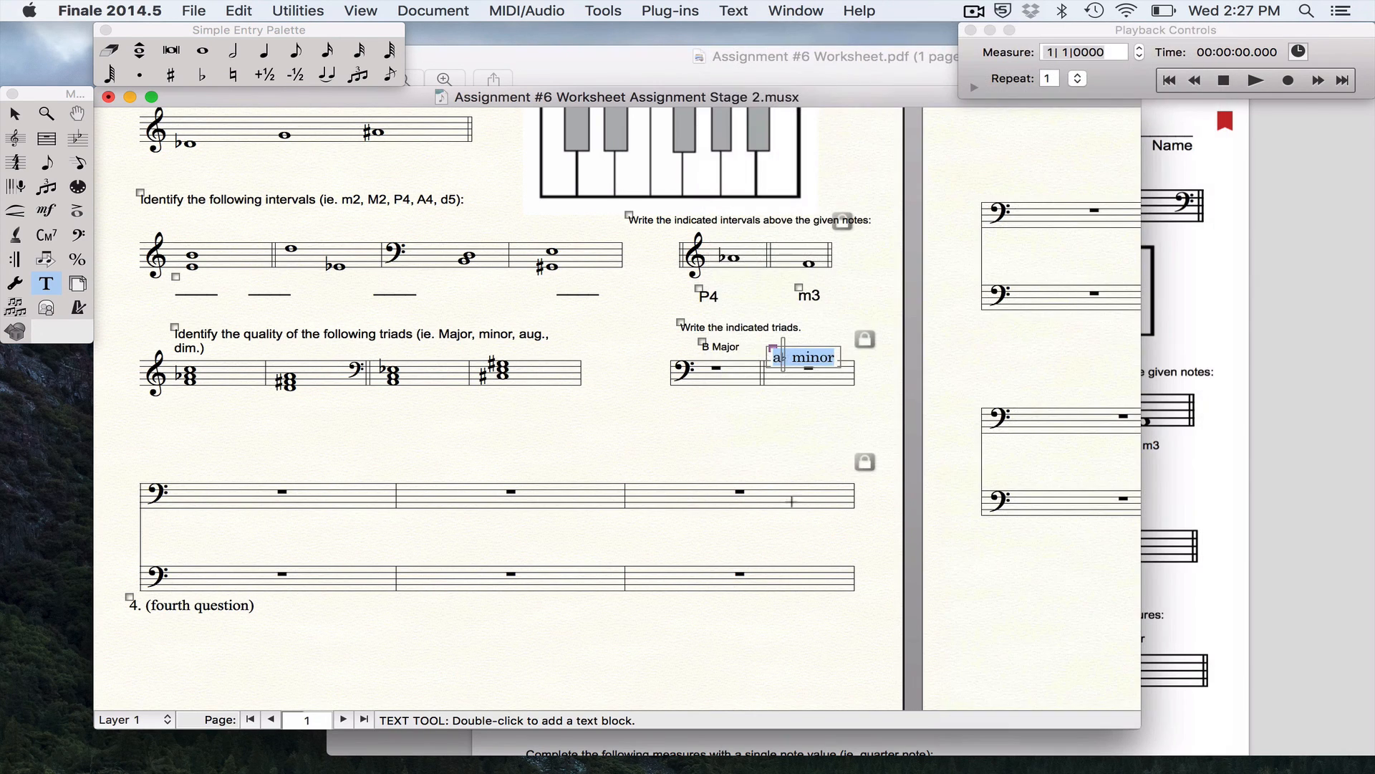
{"action": "left_click", "coordinate": [778, 449]}
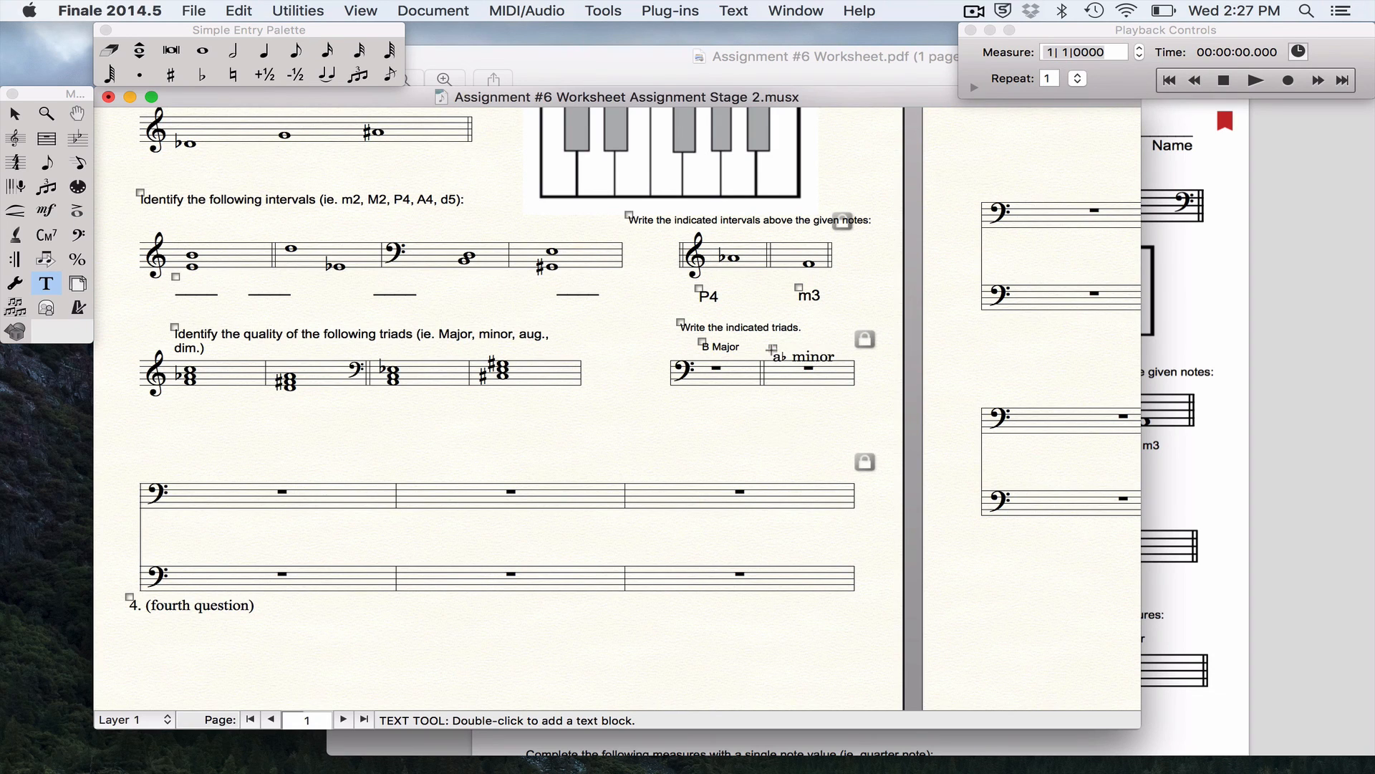
Set the font of the whole "a♭ minor" label to AppleGothic
{"action": "right_click", "coordinate": [772, 349]}
{"action": "left_click", "coordinate": [792, 397]}
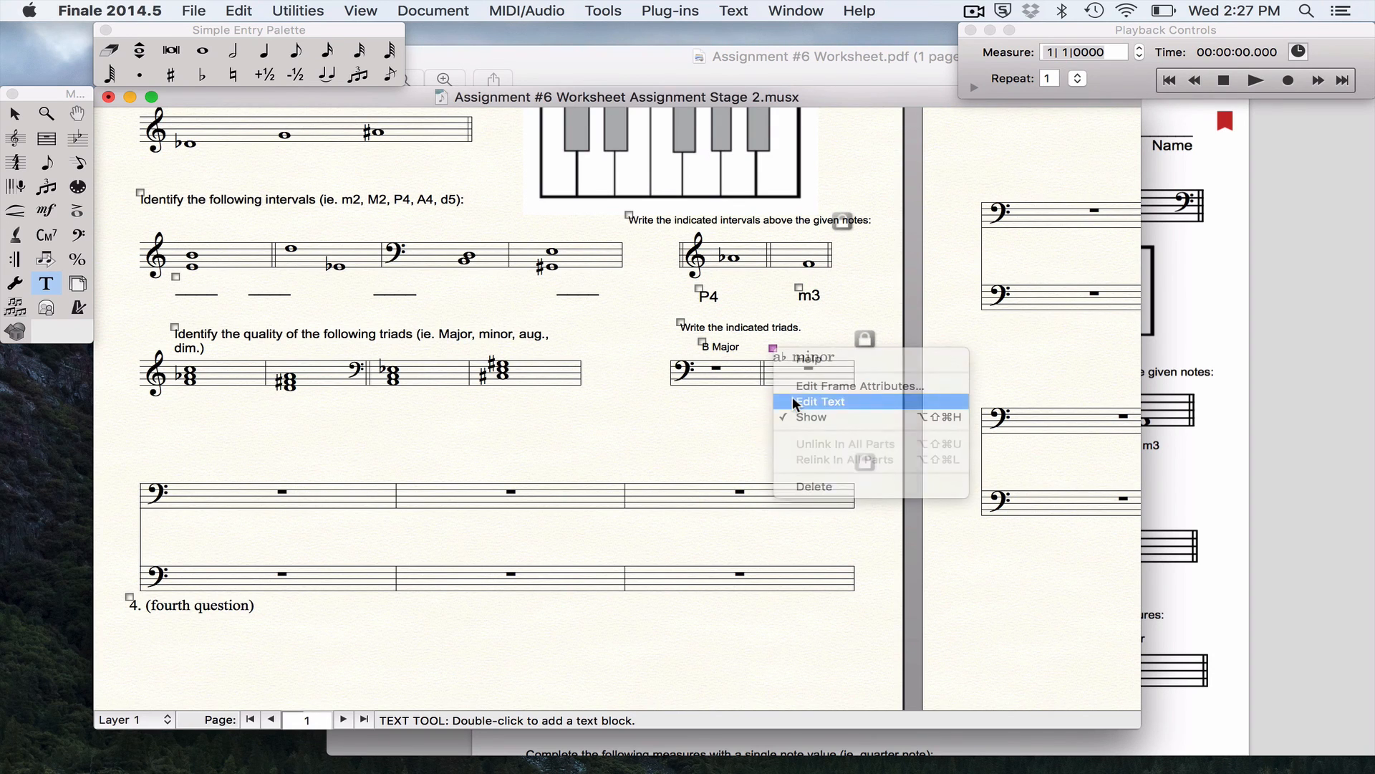
{"action": "key", "text": "super+a"}
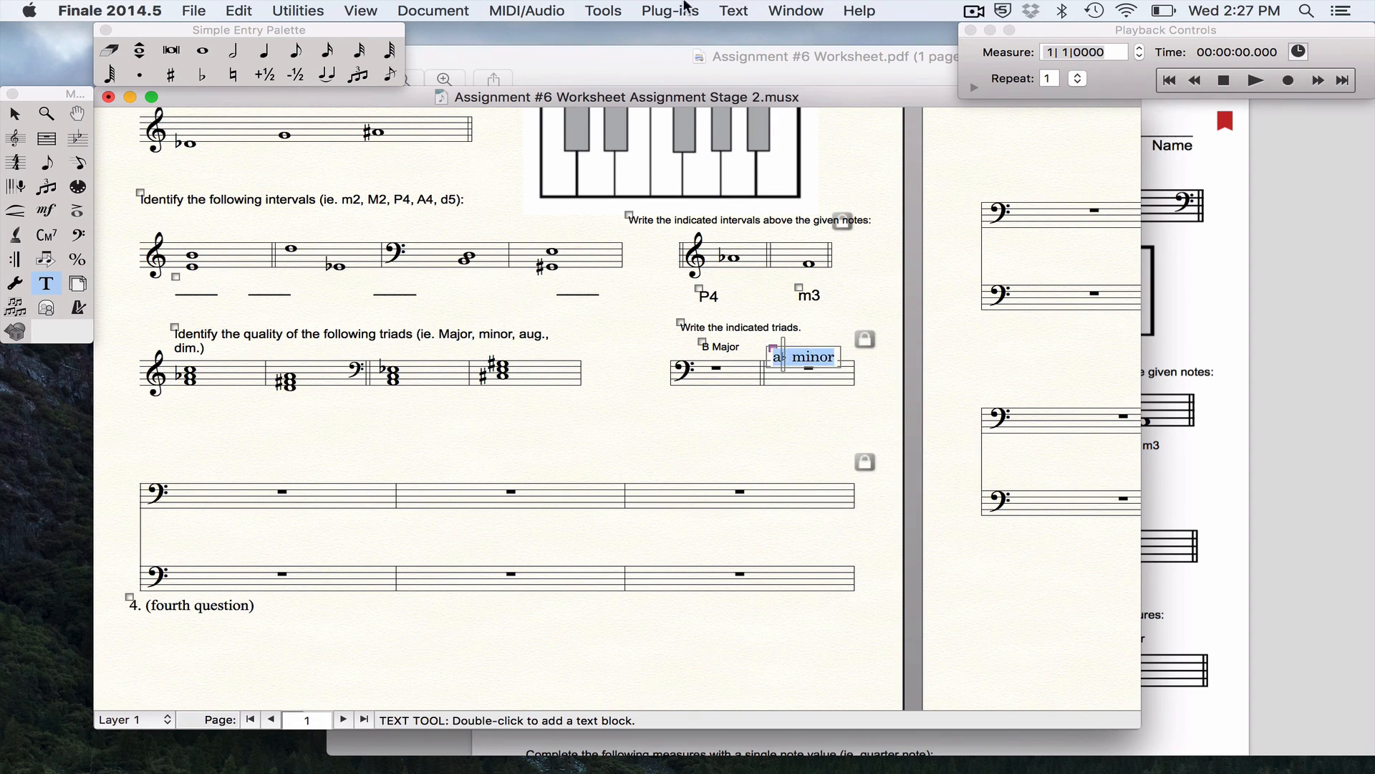
{"action": "left_click", "coordinate": [732, 10]}
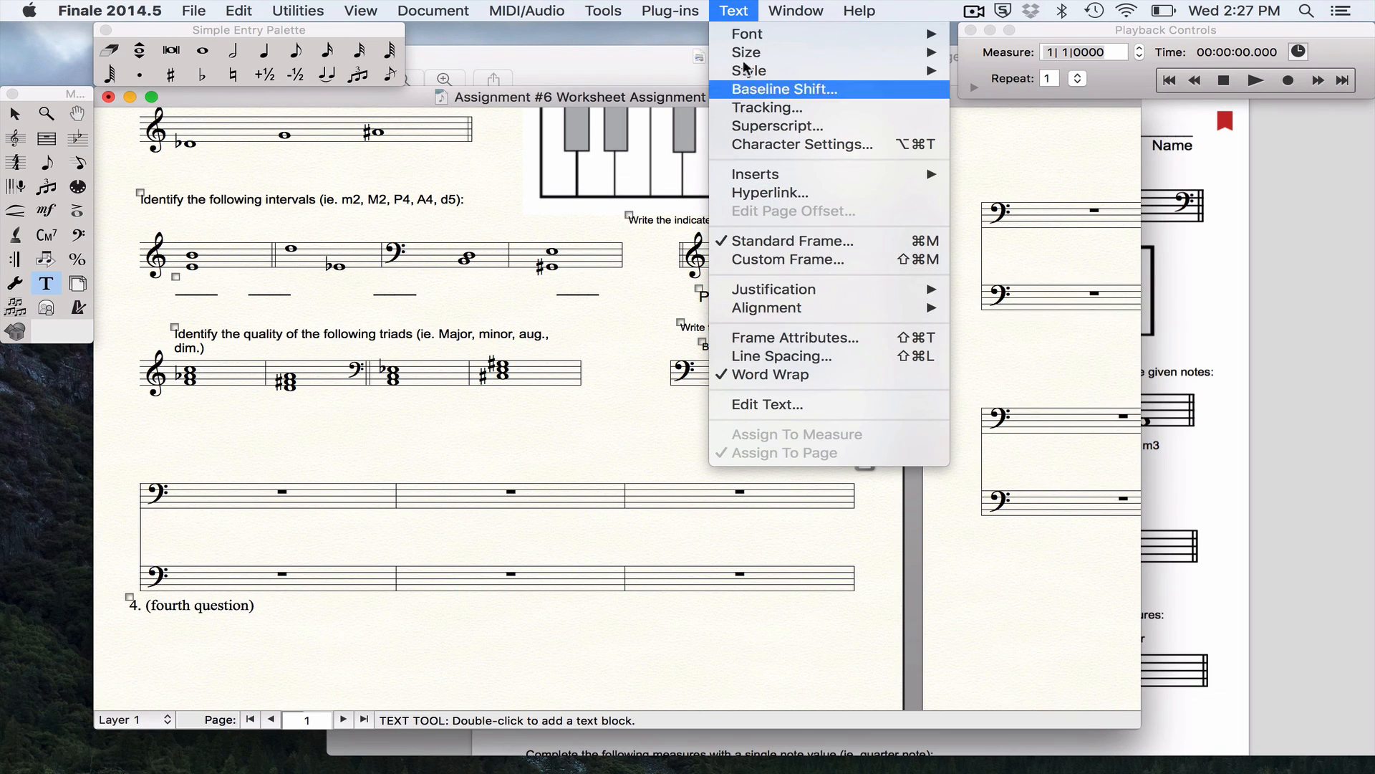
{"action": "mouse_move", "coordinate": [751, 46]}
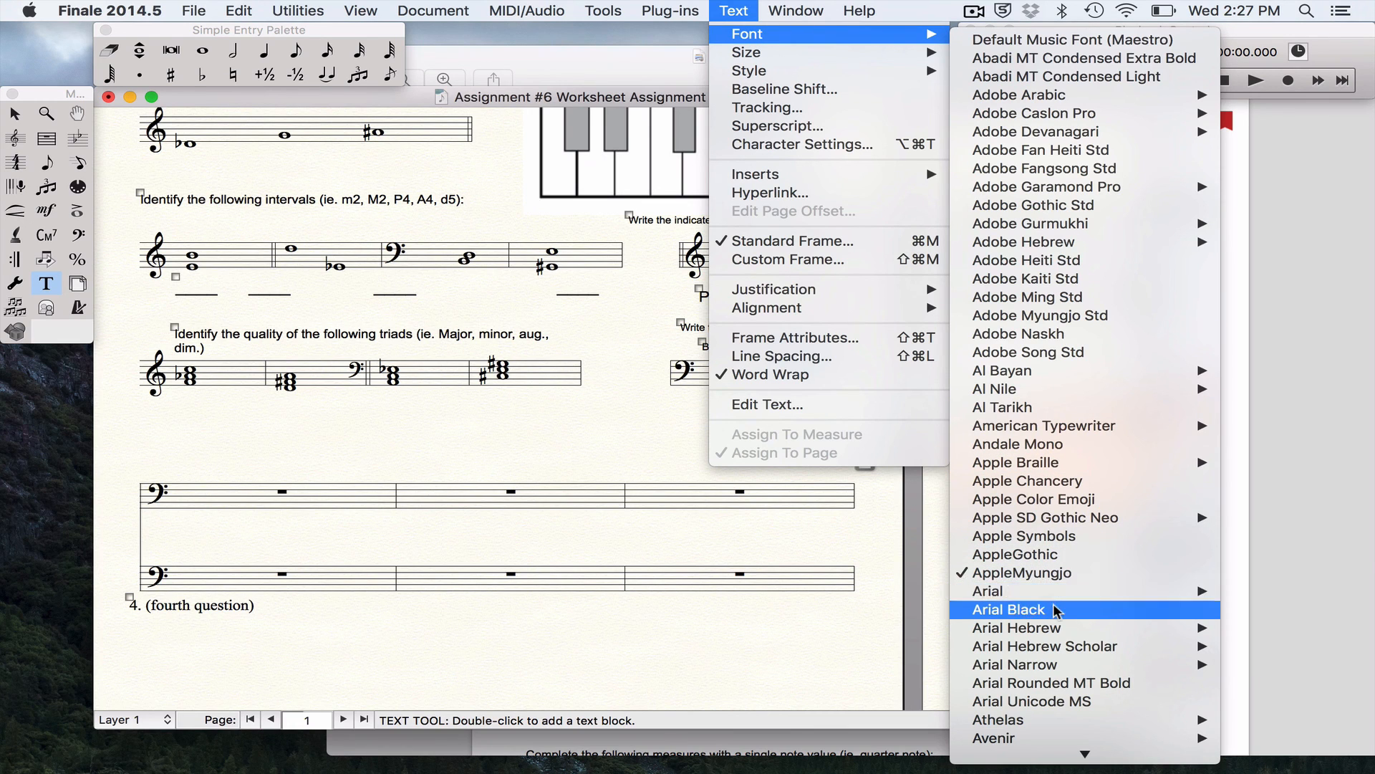
{"action": "left_click", "coordinate": [1039, 553]}
{"action": "left_click", "coordinate": [698, 399]}
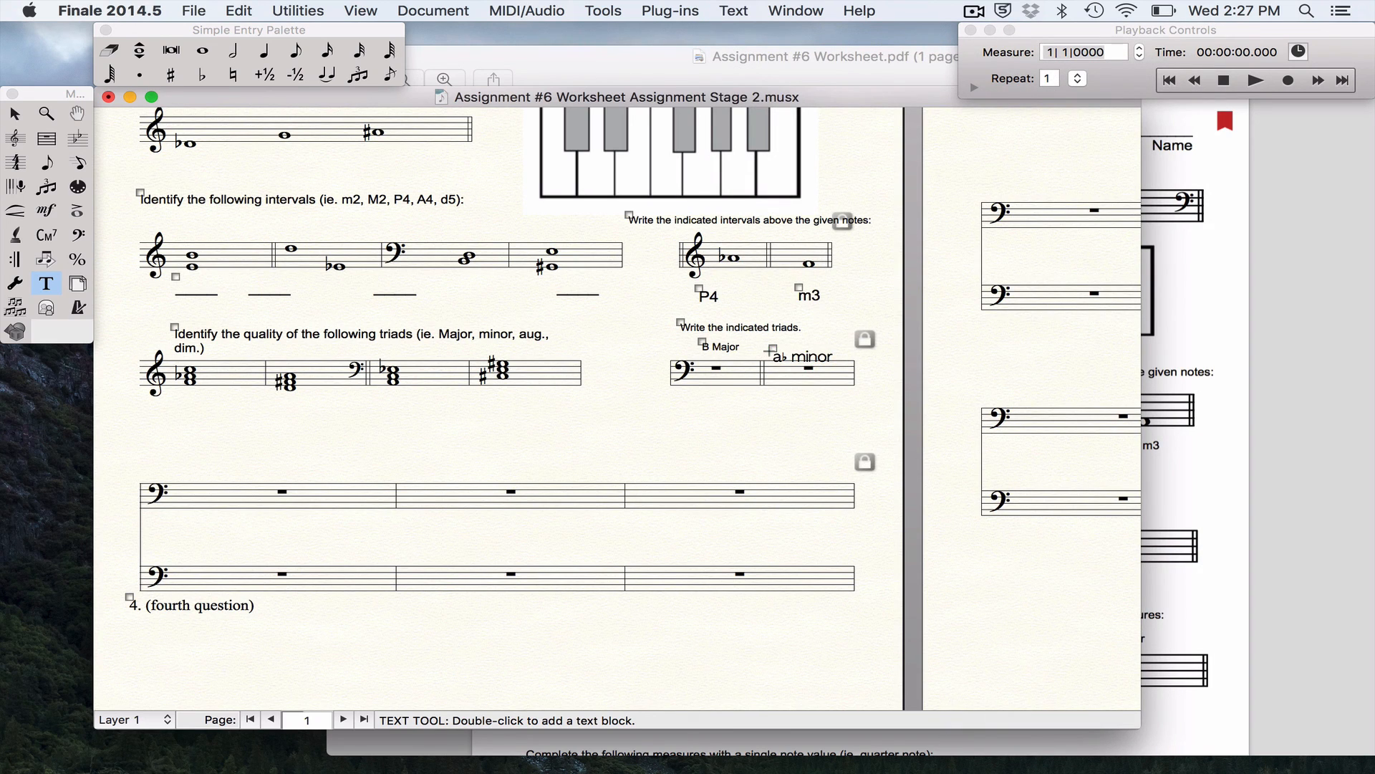
Set the font of the whole "a♭ minor" label to Arial Regular
{"action": "right_click", "coordinate": [772, 349]}
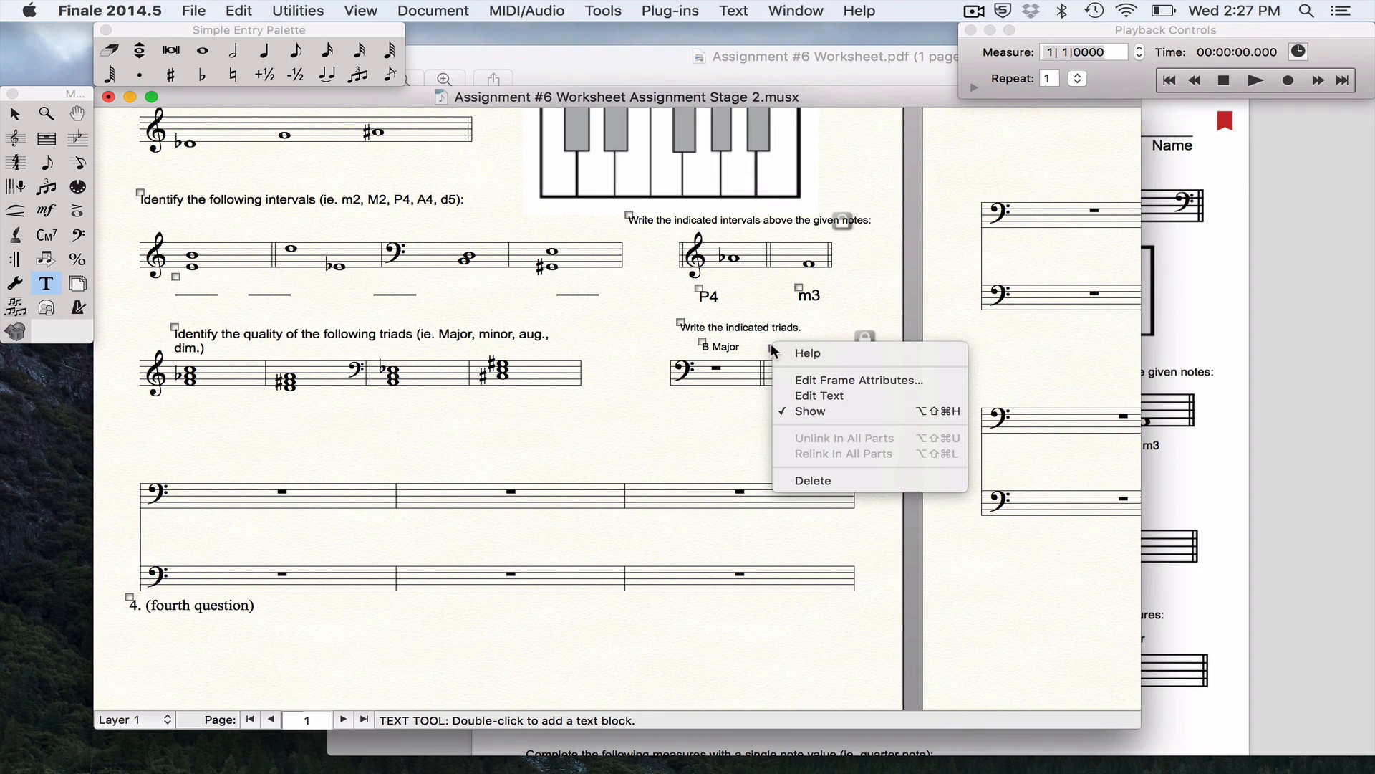
{"action": "left_click", "coordinate": [794, 396]}
{"action": "key", "text": "super+a"}
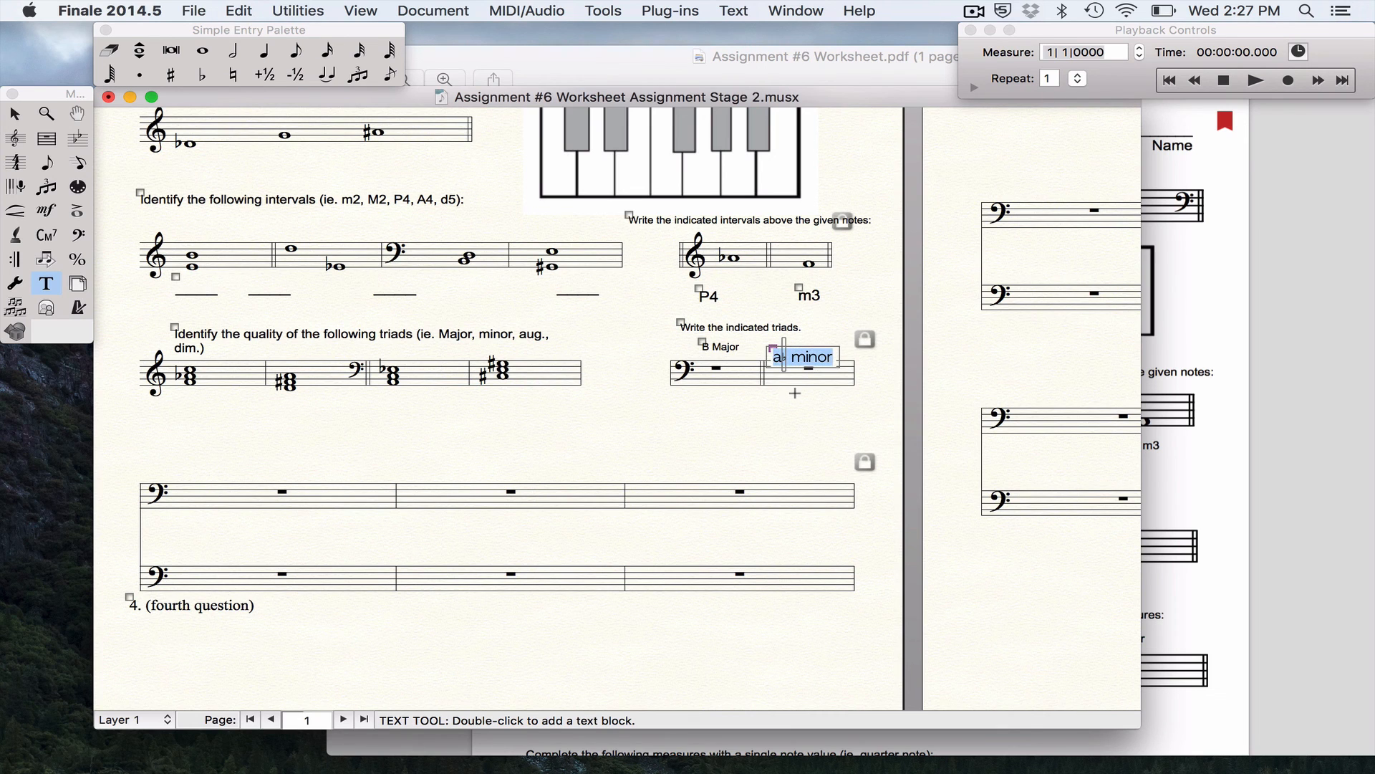
{"action": "left_click", "coordinate": [748, 8]}
{"action": "mouse_move", "coordinate": [759, 33]}
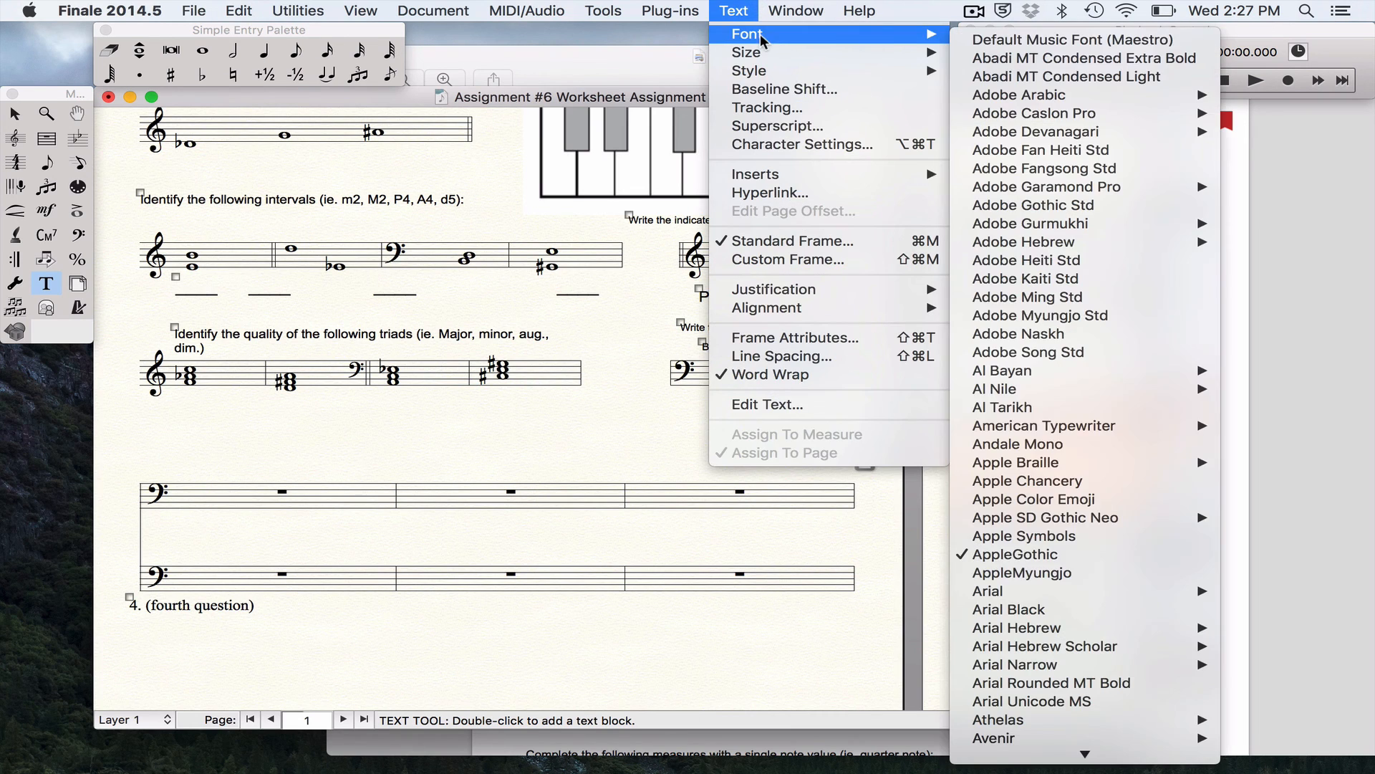
{"action": "mouse_move", "coordinate": [1051, 587]}
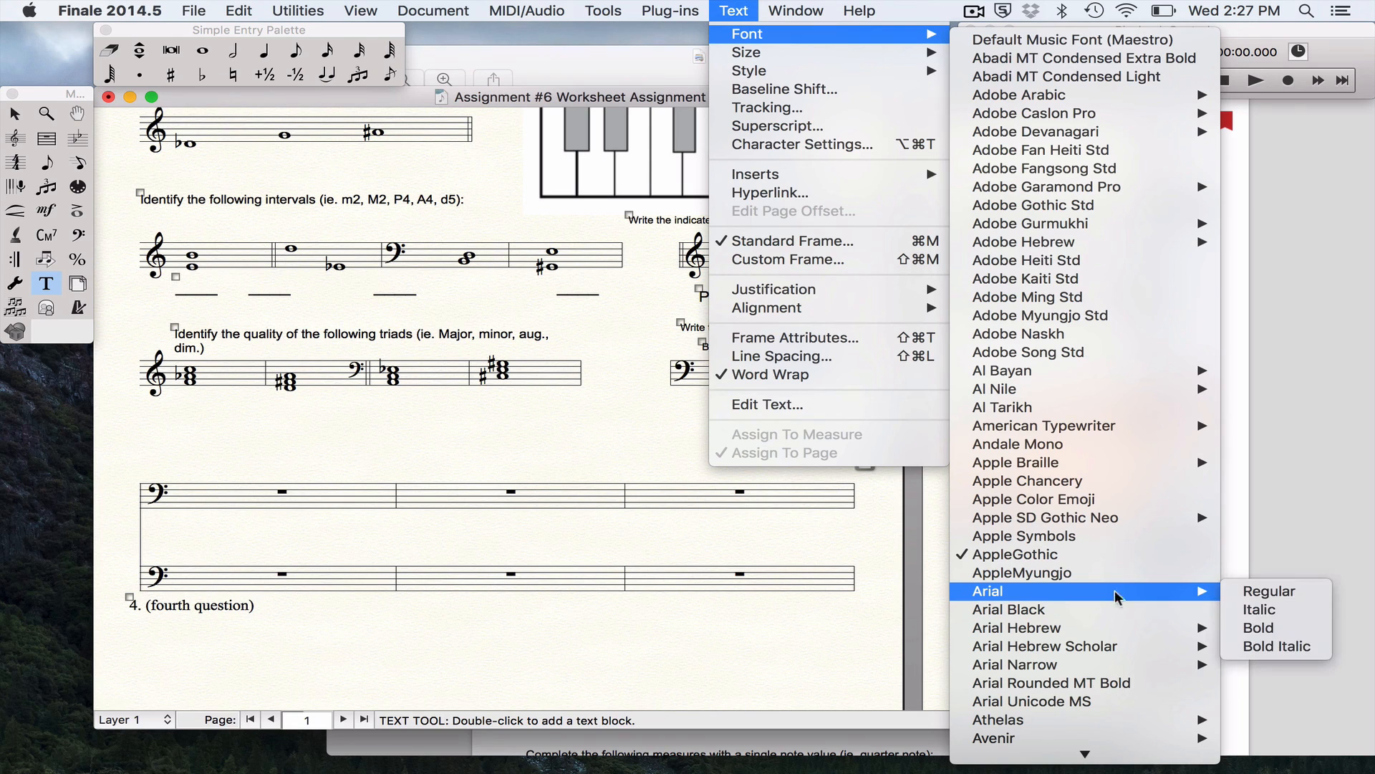
{"action": "left_click", "coordinate": [1260, 589]}
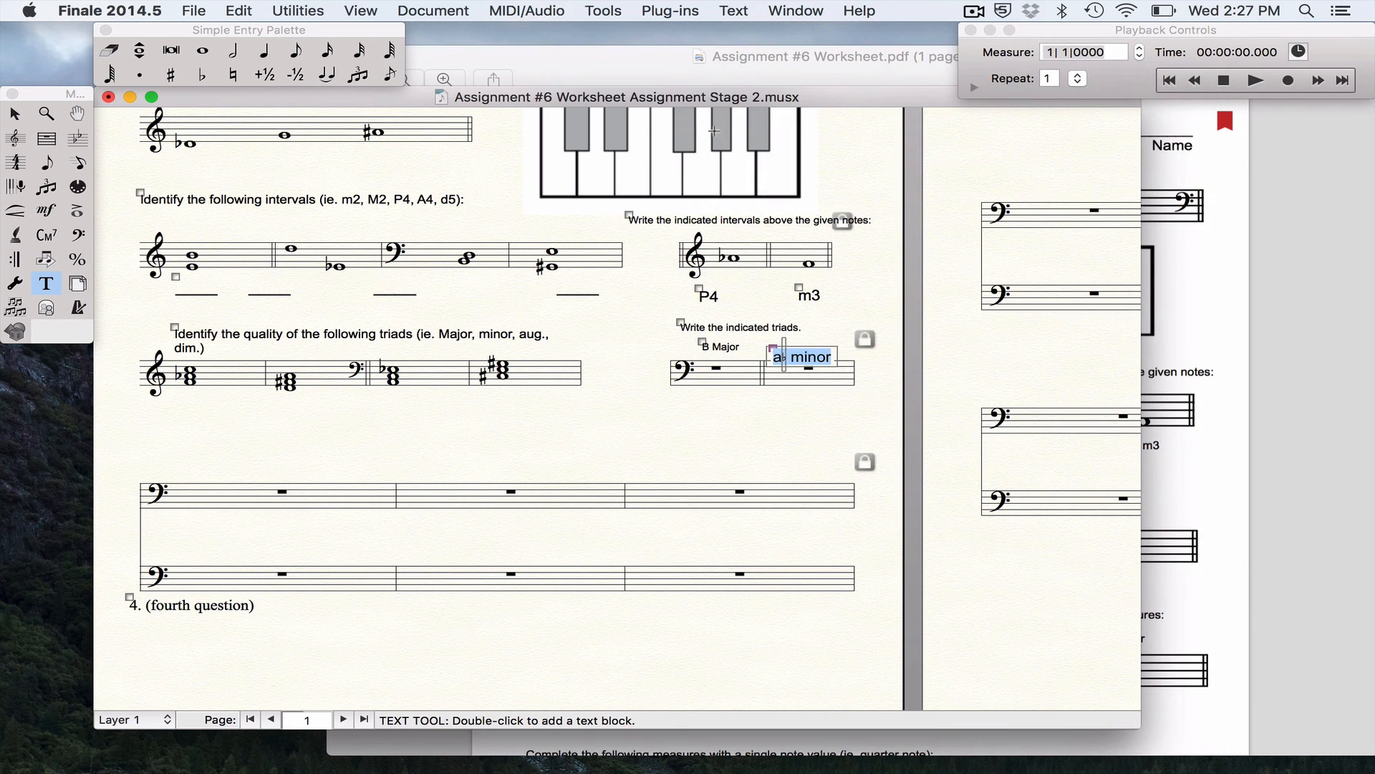
Set the "a♭ minor" label's size to 8 and move it slightly up and to the right, level with "B Major"
{"action": "left_click", "coordinate": [743, 10]}
{"action": "mouse_move", "coordinate": [745, 51]}
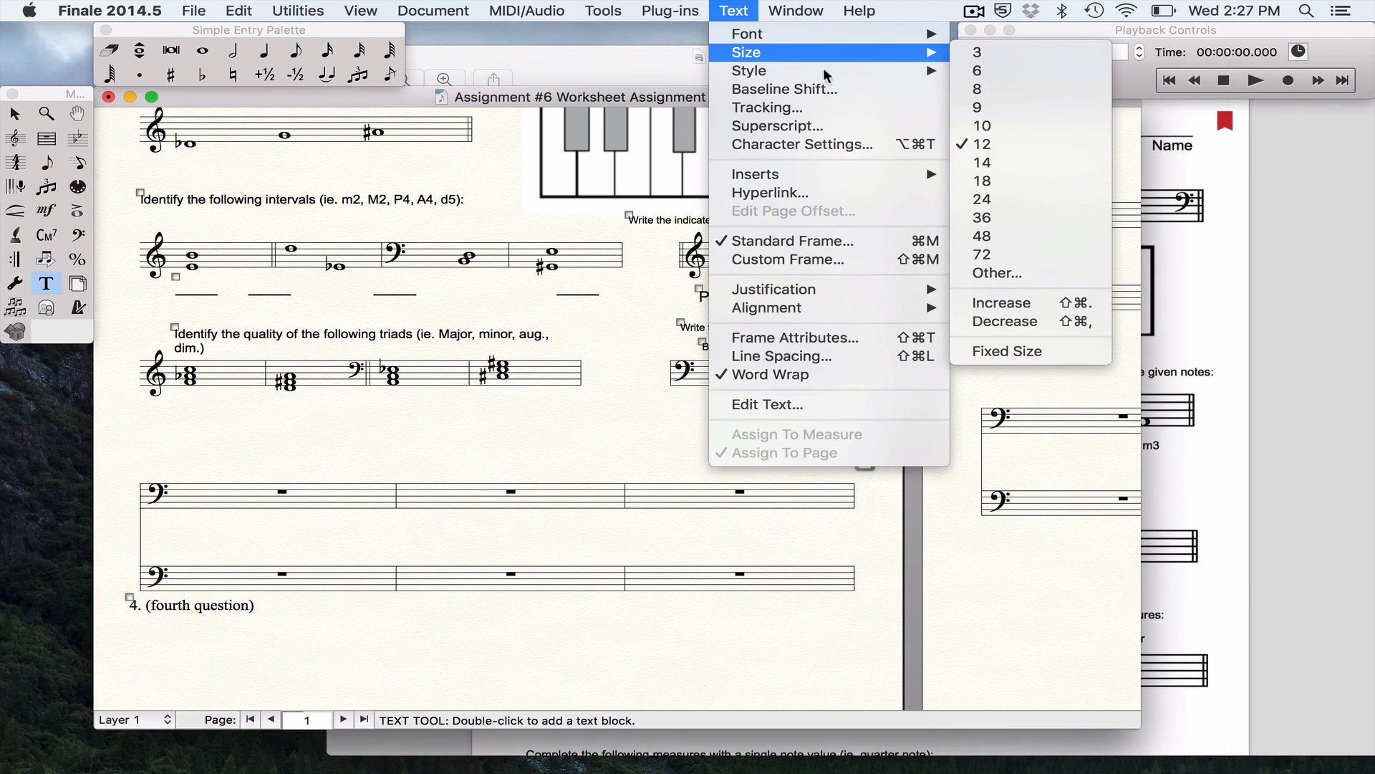
{"action": "left_click", "coordinate": [982, 89]}
{"action": "left_click", "coordinate": [763, 335]}
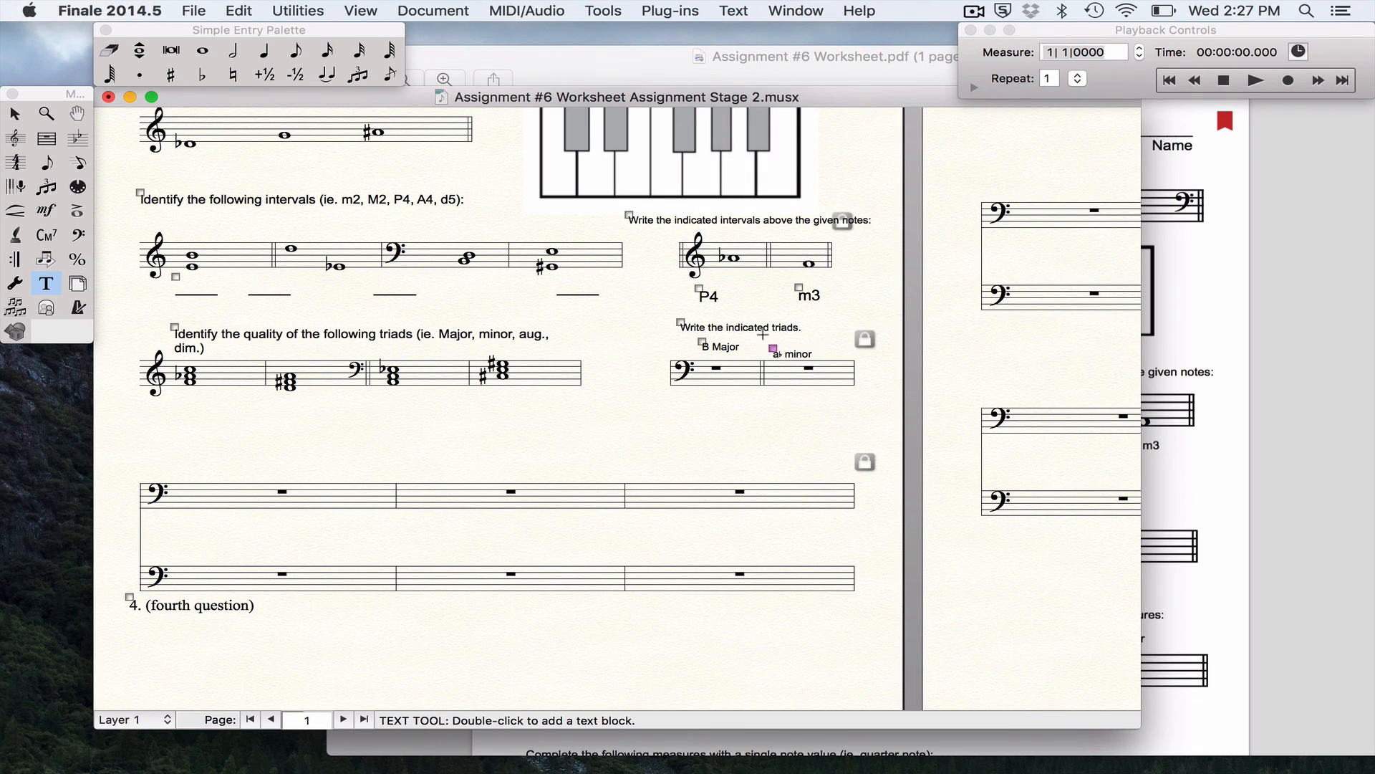
{"action": "left_click_drag", "start_coordinate": [772, 351], "coordinate": [777, 337]}
Check the time signature exercise in the reference PDF and apply the rectangular clef (5) to the lower staff from measure 18 to the next clef change
{"action": "left_click", "coordinate": [1182, 528]}
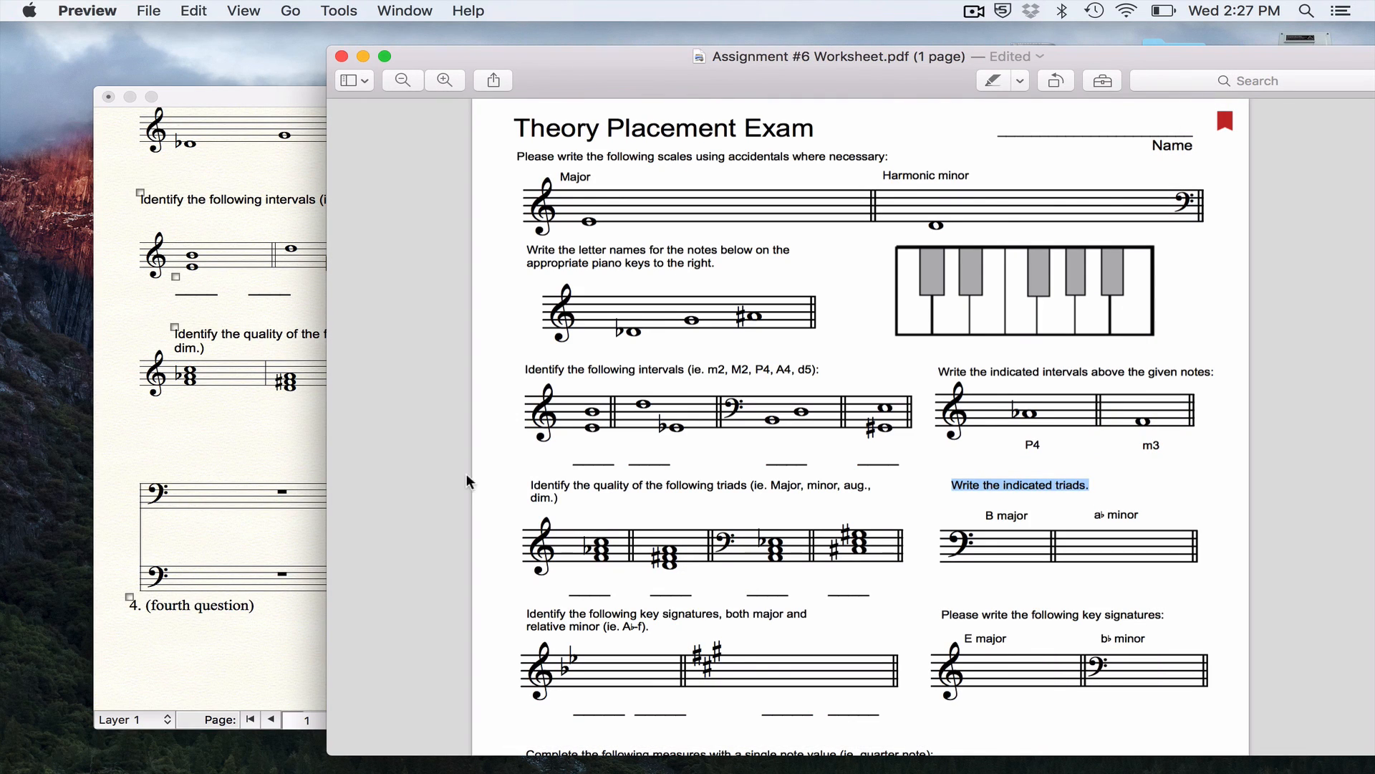
{"action": "scroll", "coordinate": [719, 429], "scroll_direction": "down", "scroll_amount": 5}
{"action": "scroll", "coordinate": [720, 429], "scroll_direction": "down", "scroll_amount": 1}
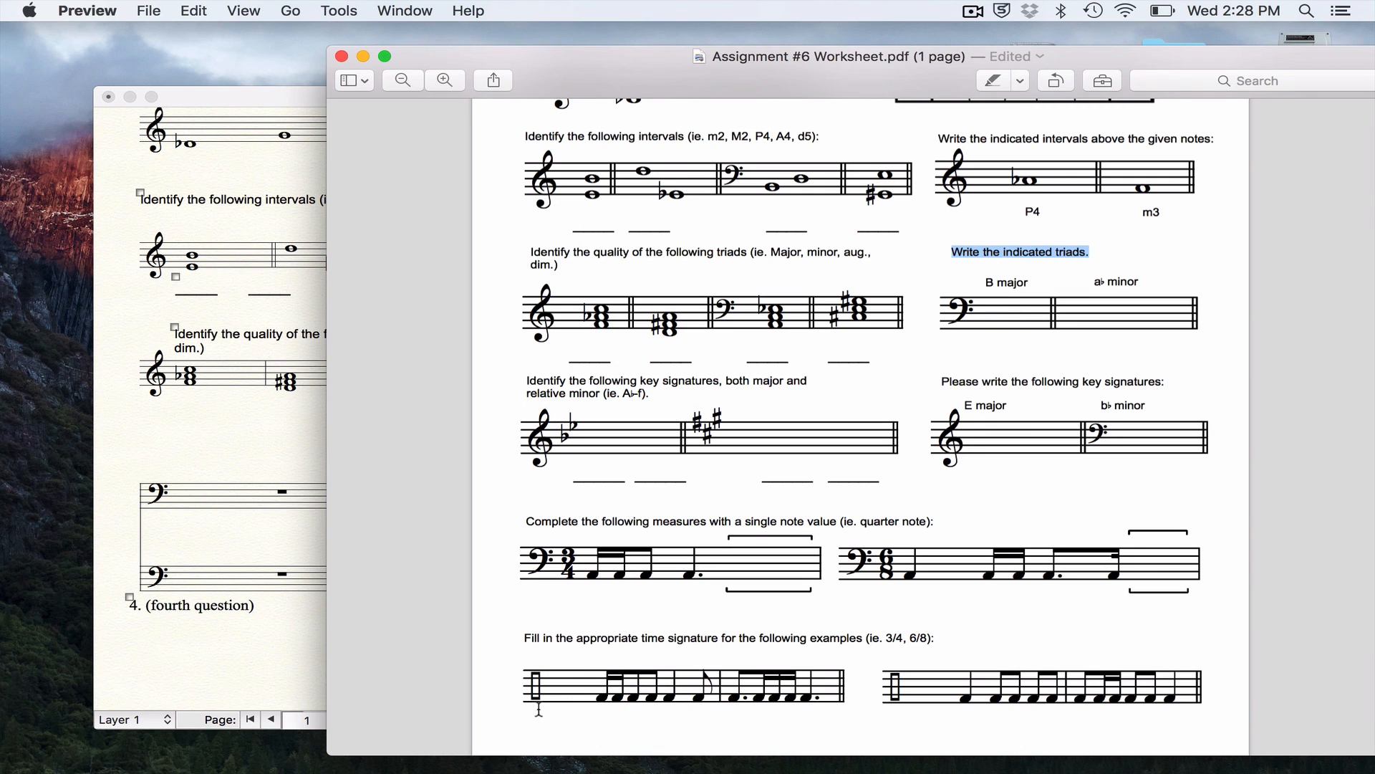
{"action": "left_click", "coordinate": [217, 574]}
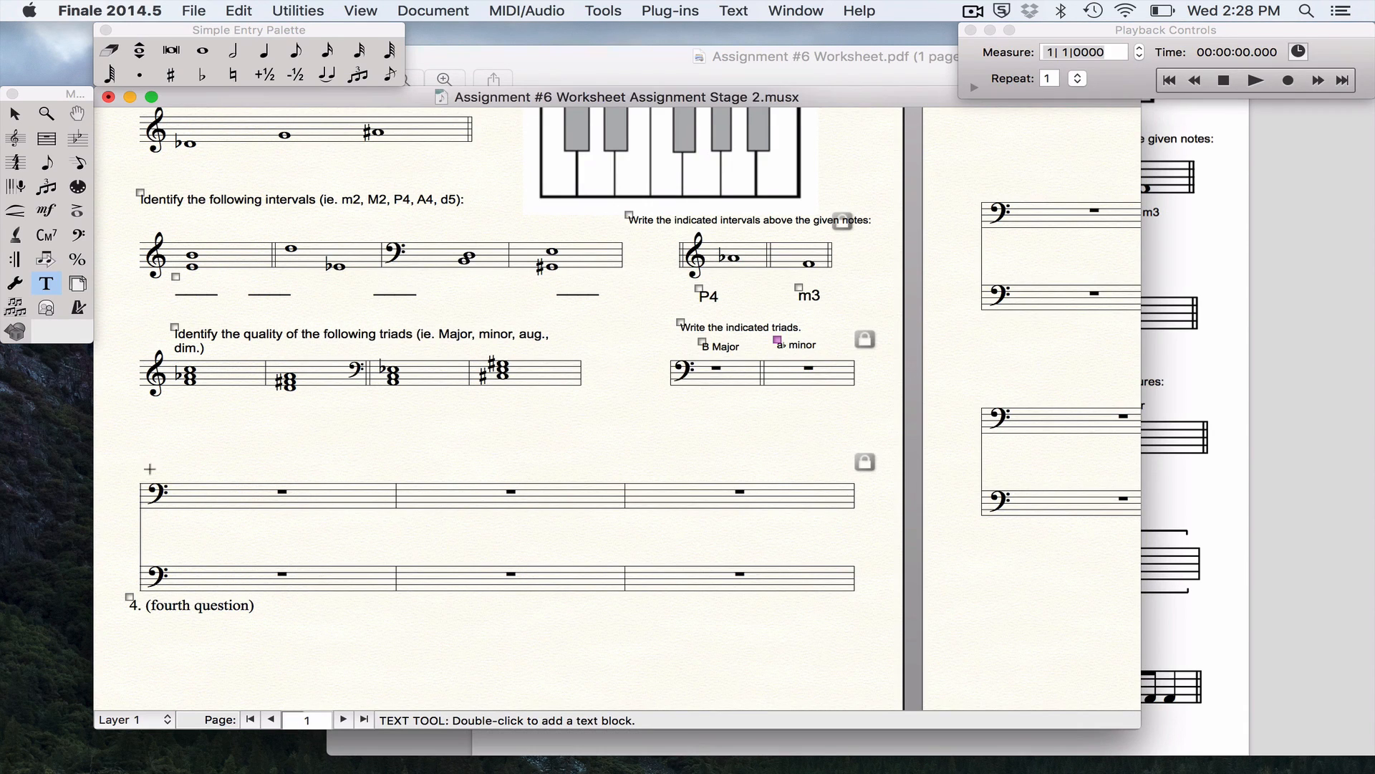
{"action": "left_click", "coordinate": [77, 237]}
{"action": "double_click", "coordinate": [192, 578]}
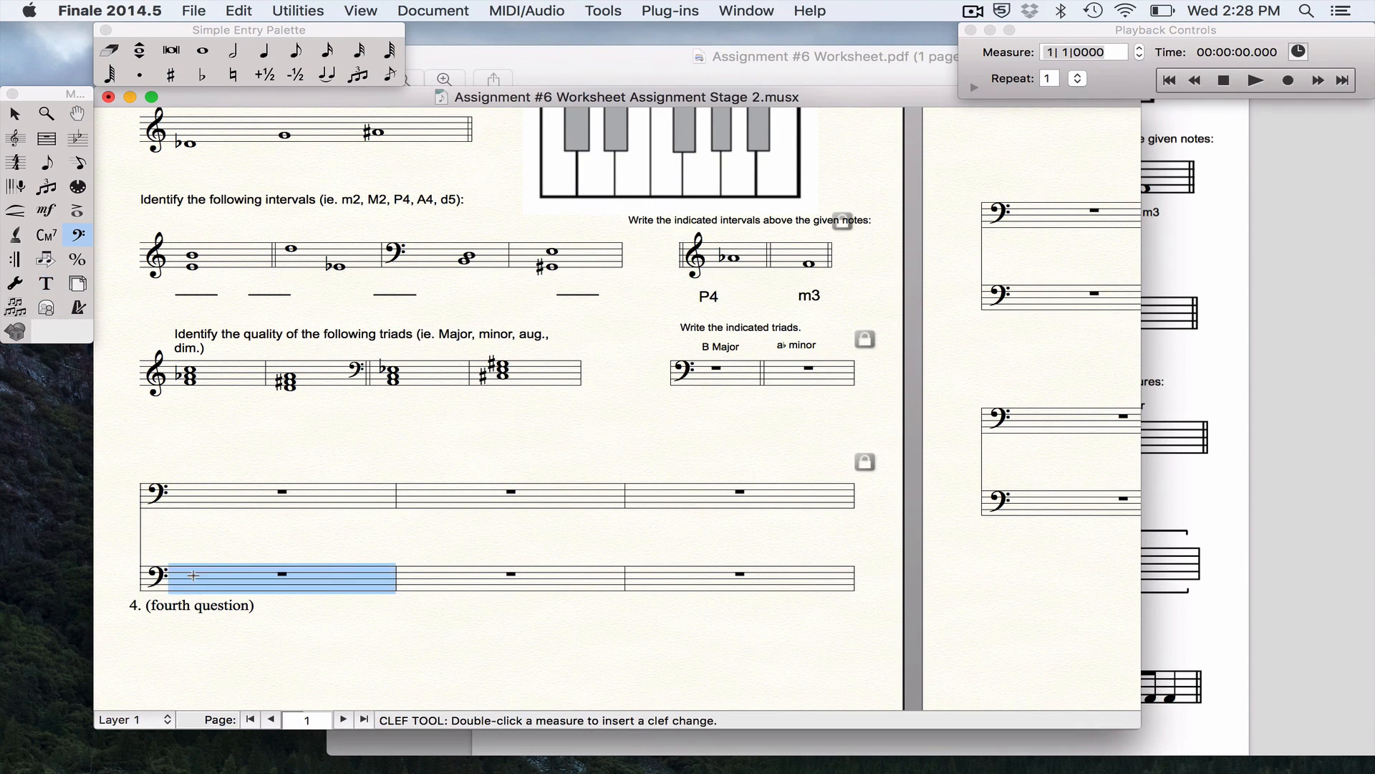
{"action": "left_click", "coordinate": [692, 188]}
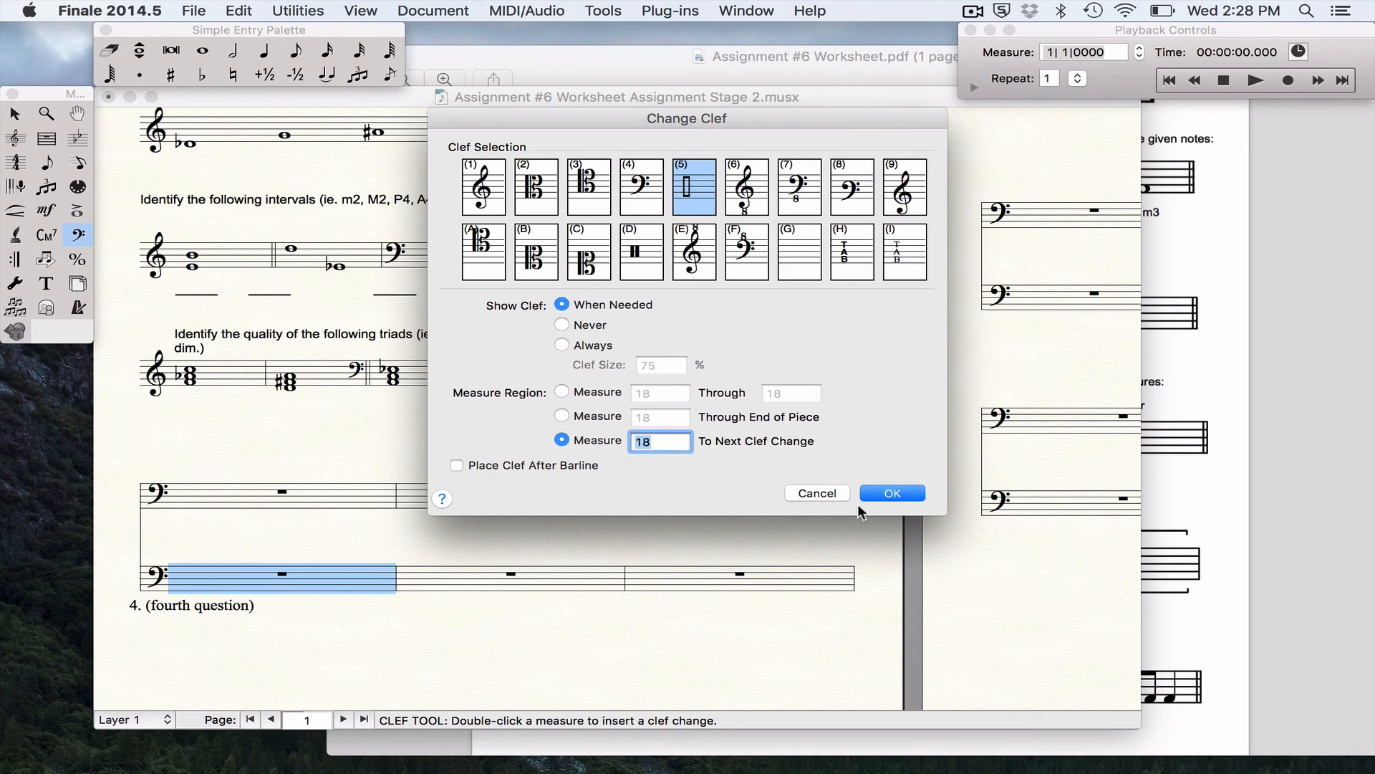
{"action": "left_click", "coordinate": [881, 494]}
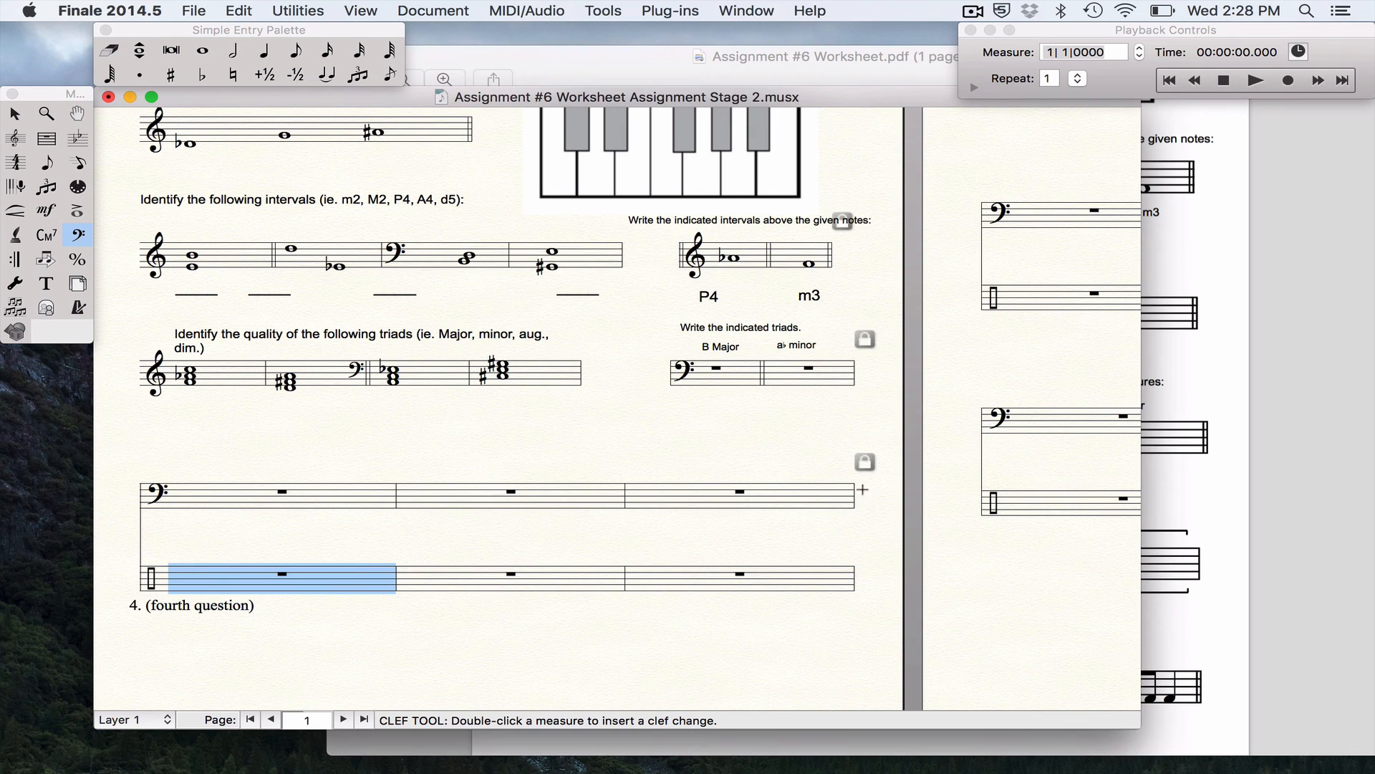
Check the brackets in the reference PDF's measure-completion exercise and activate the double-ended bracket Smart Shape tool in Finale
{"action": "left_click", "coordinate": [1266, 660]}
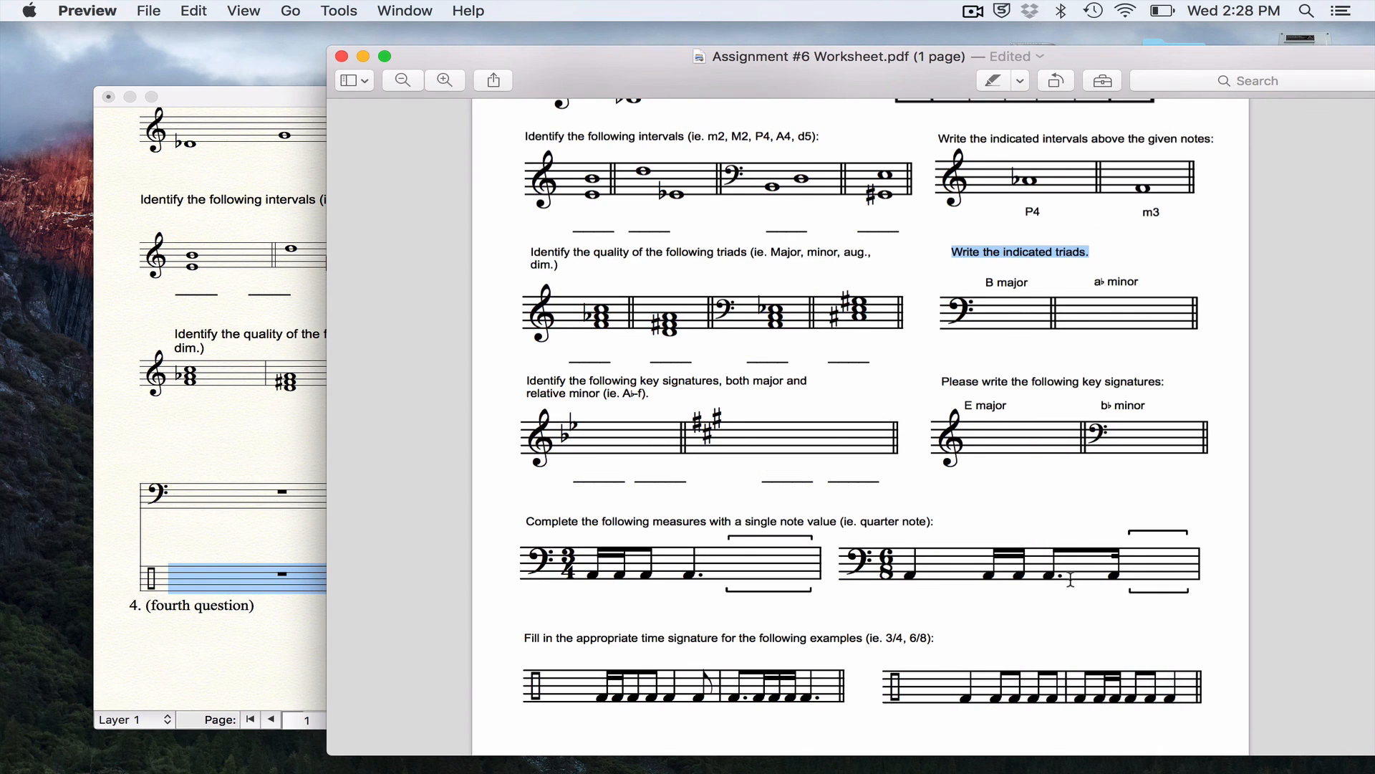
{"action": "scroll", "coordinate": [1070, 579], "scroll_direction": "down", "scroll_amount": 2}
{"action": "scroll", "coordinate": [1071, 579], "scroll_direction": "up", "scroll_amount": 1}
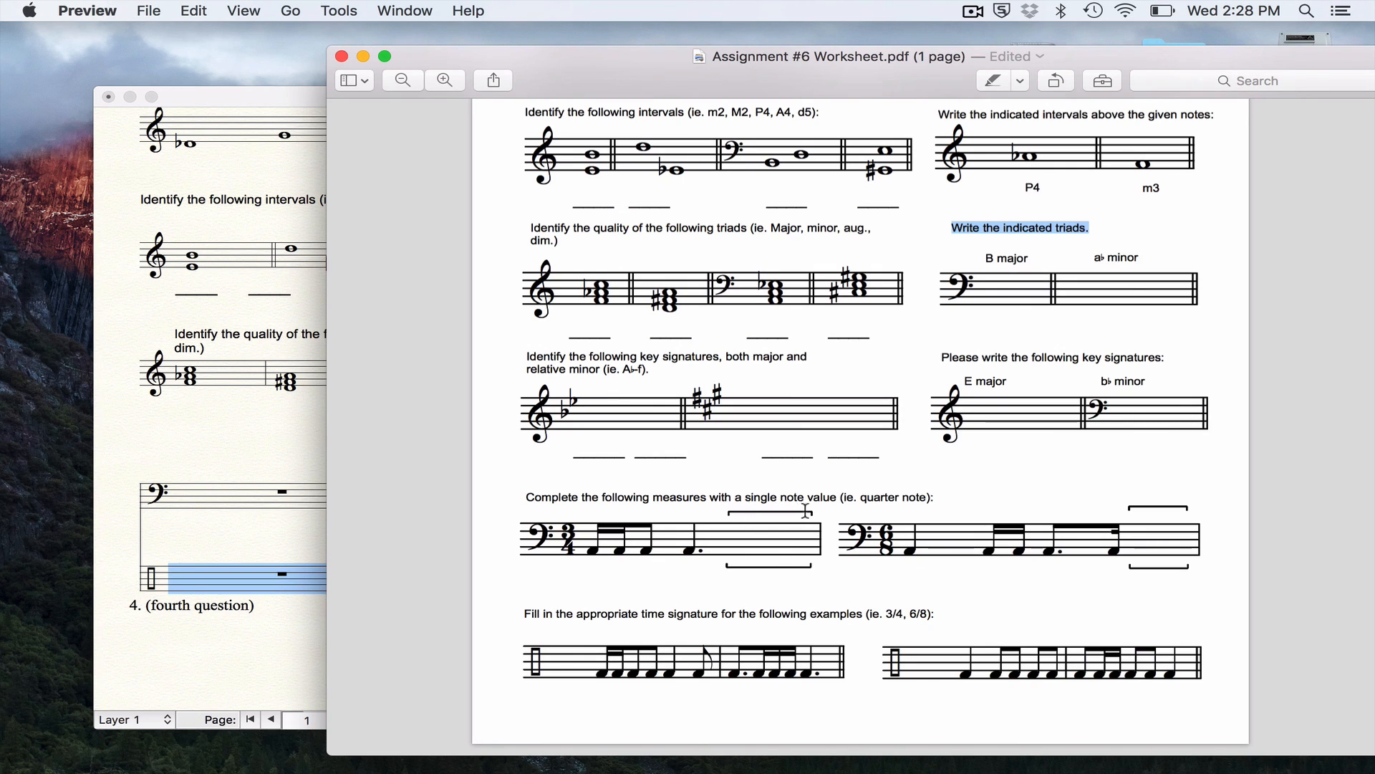
{"action": "left_click", "coordinate": [258, 454]}
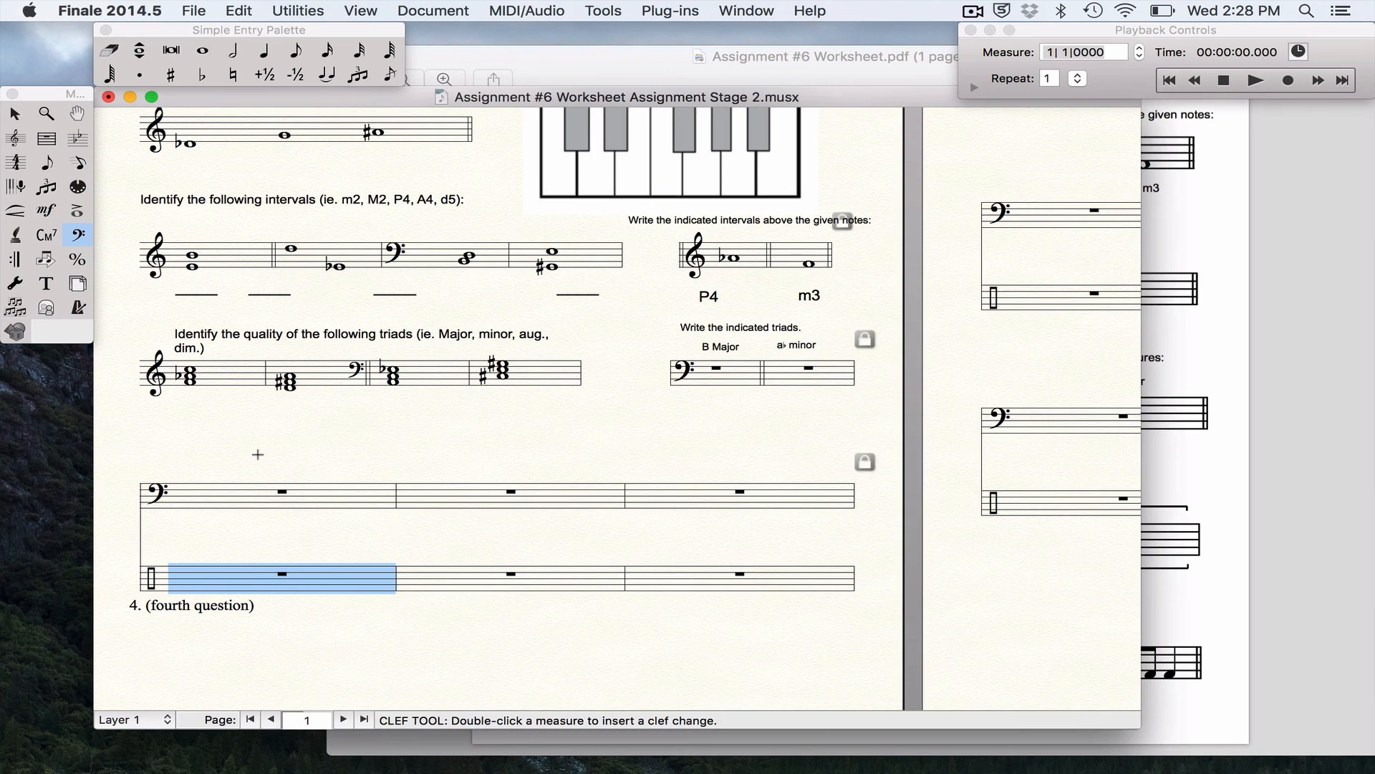
{"action": "left_click", "coordinate": [19, 218]}
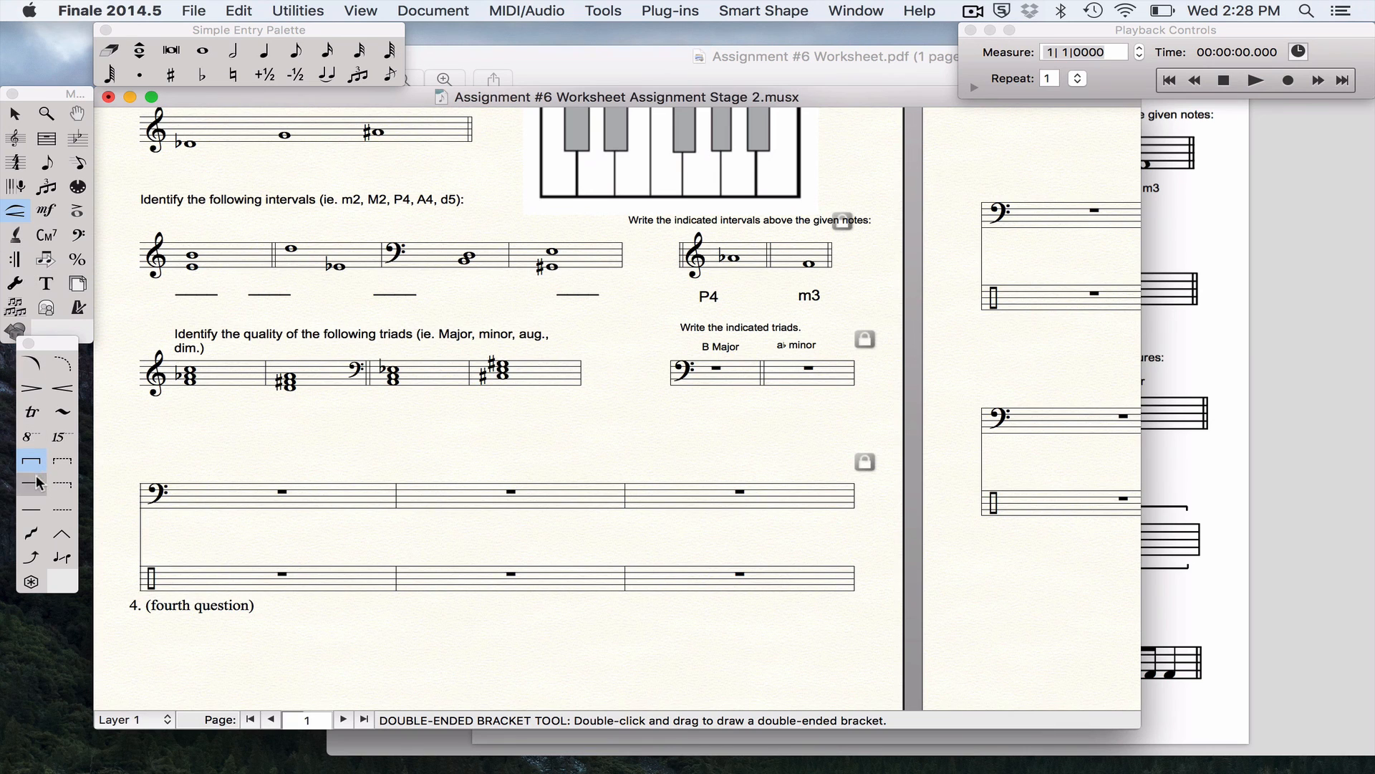
Review the remaining key signature, measure-completion and time signature exercises in the reference PDF
{"action": "left_click", "coordinate": [1176, 599]}
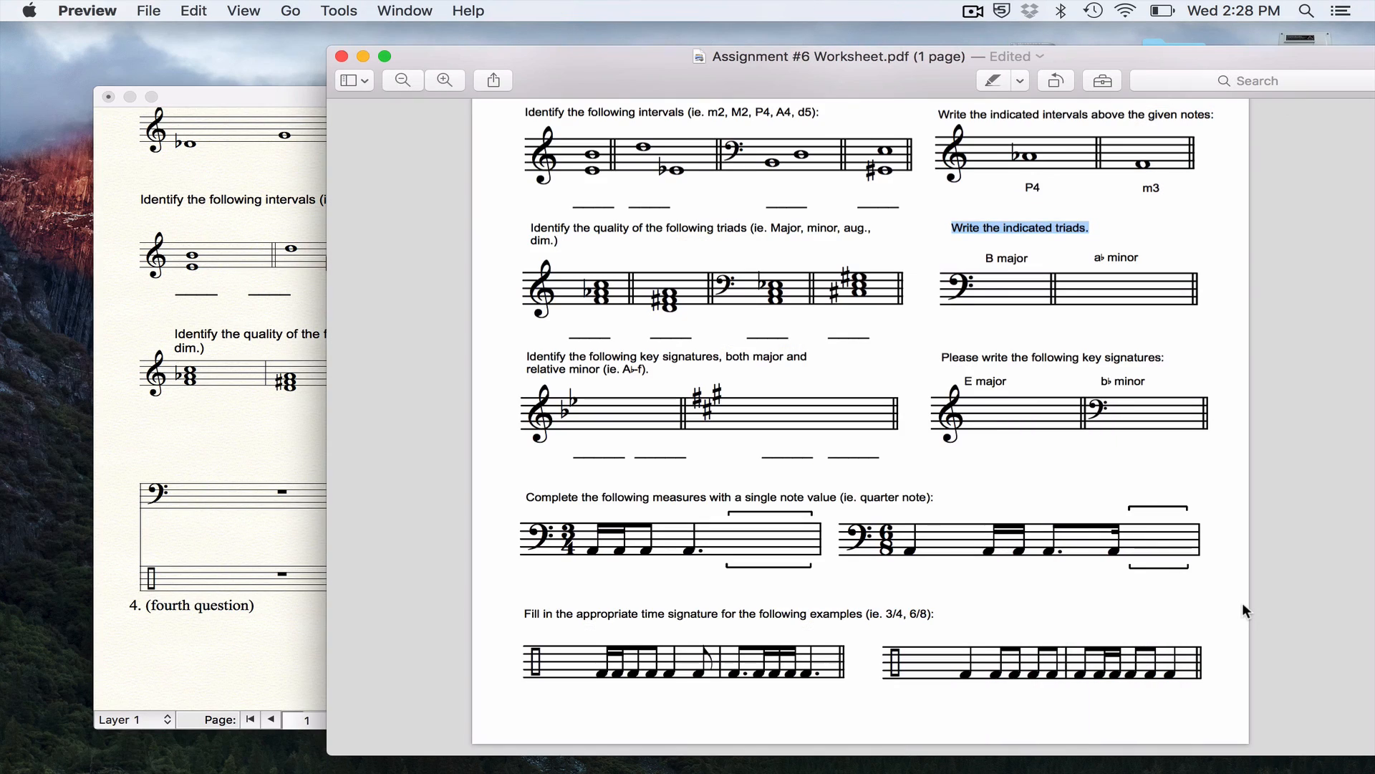
{"action": "scroll", "coordinate": [901, 589], "scroll_direction": "down", "scroll_amount": 1}
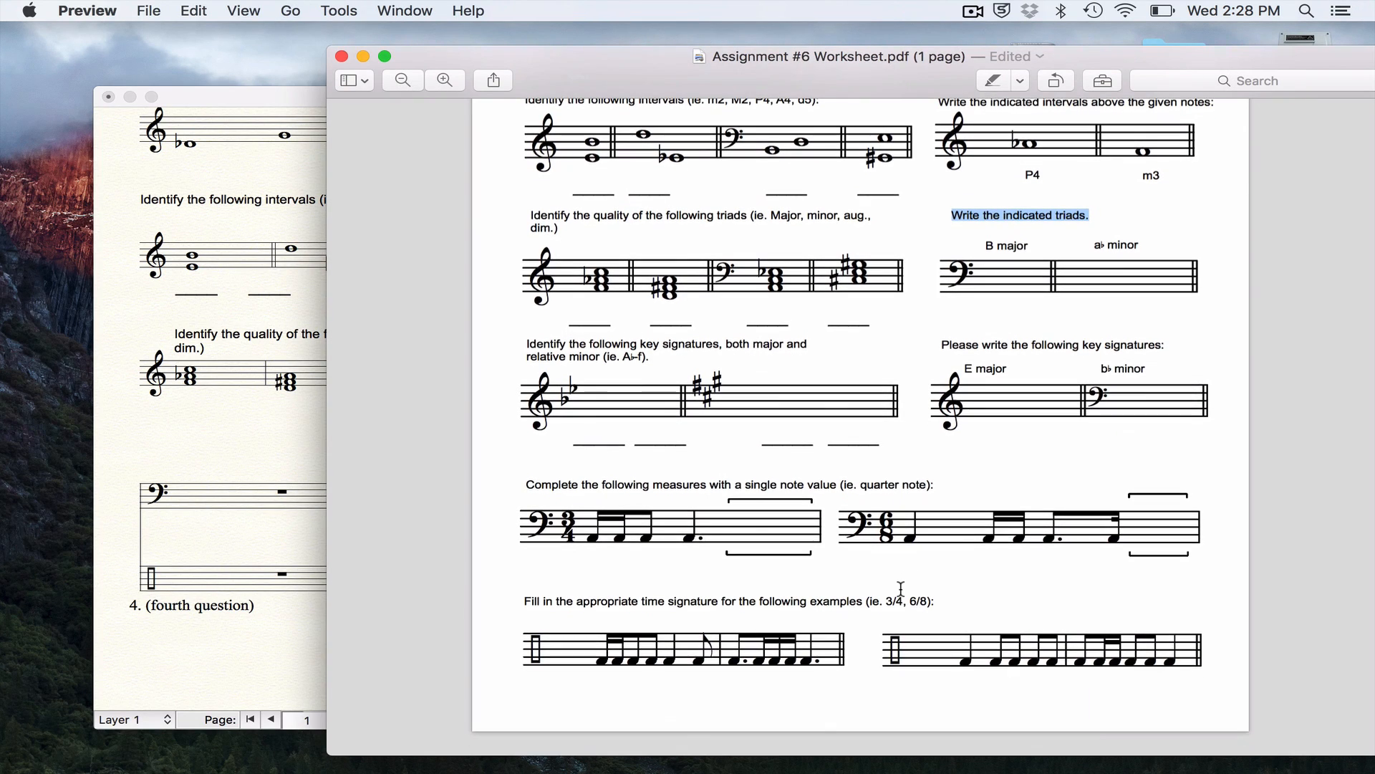
{"action": "scroll", "coordinate": [901, 589], "scroll_direction": "up", "scroll_amount": 10}
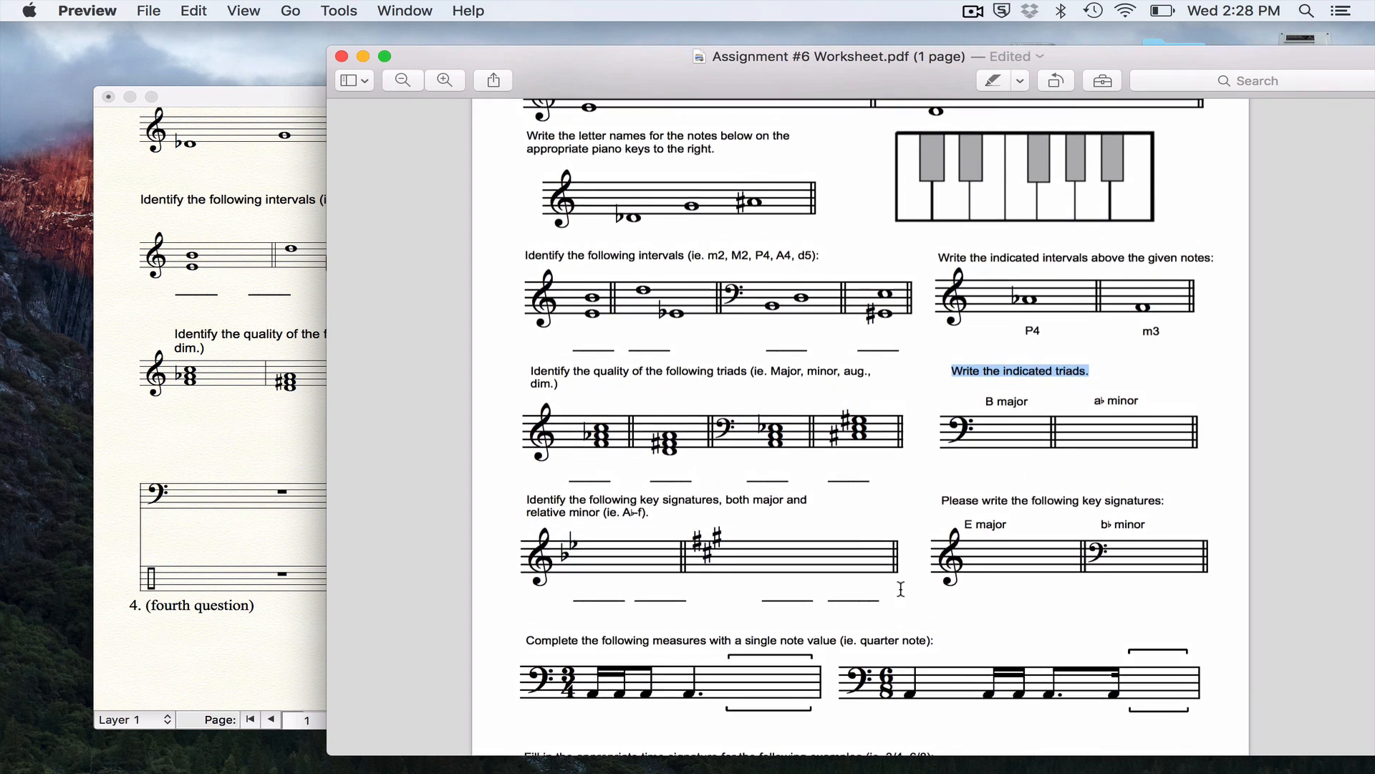
{"action": "scroll", "coordinate": [902, 589], "scroll_direction": "down", "scroll_amount": 10}
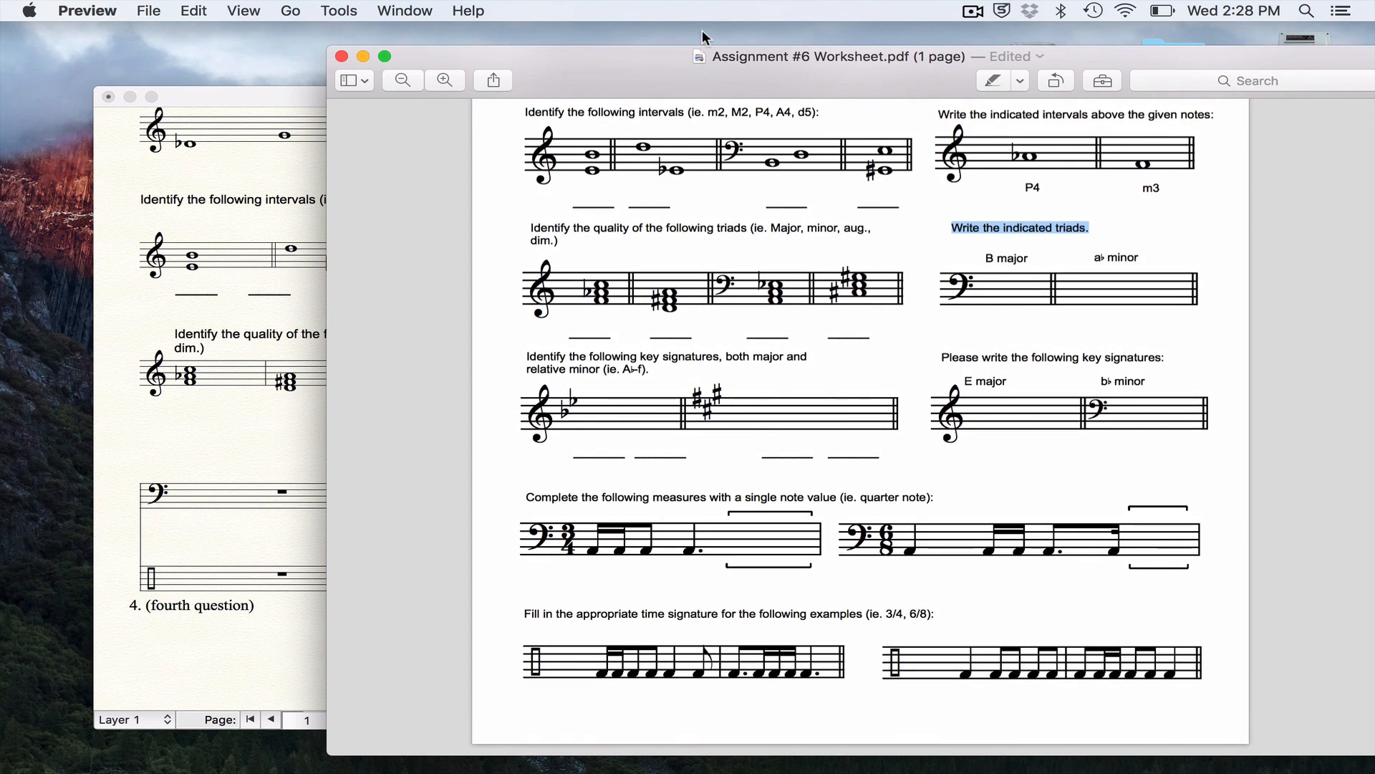
{"action": "left_click", "coordinate": [973, 11]}
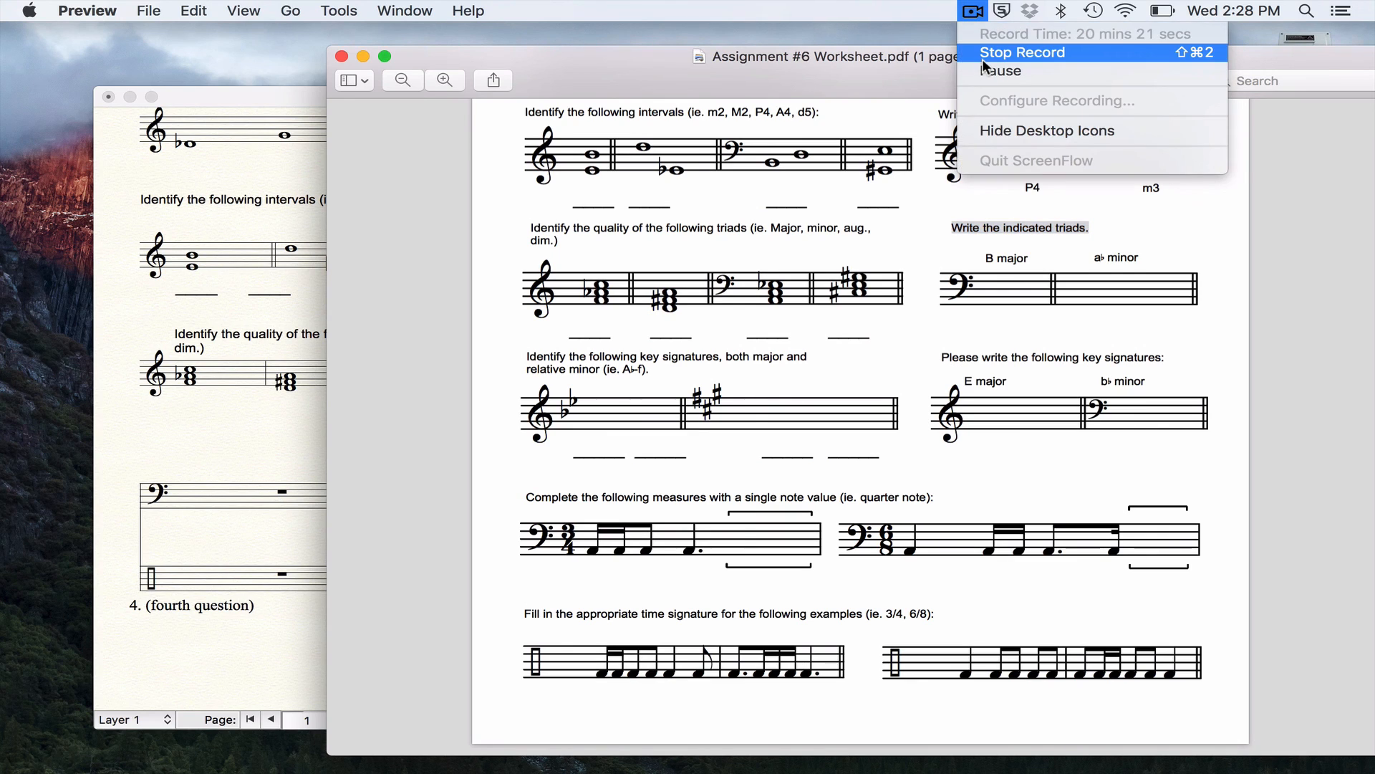